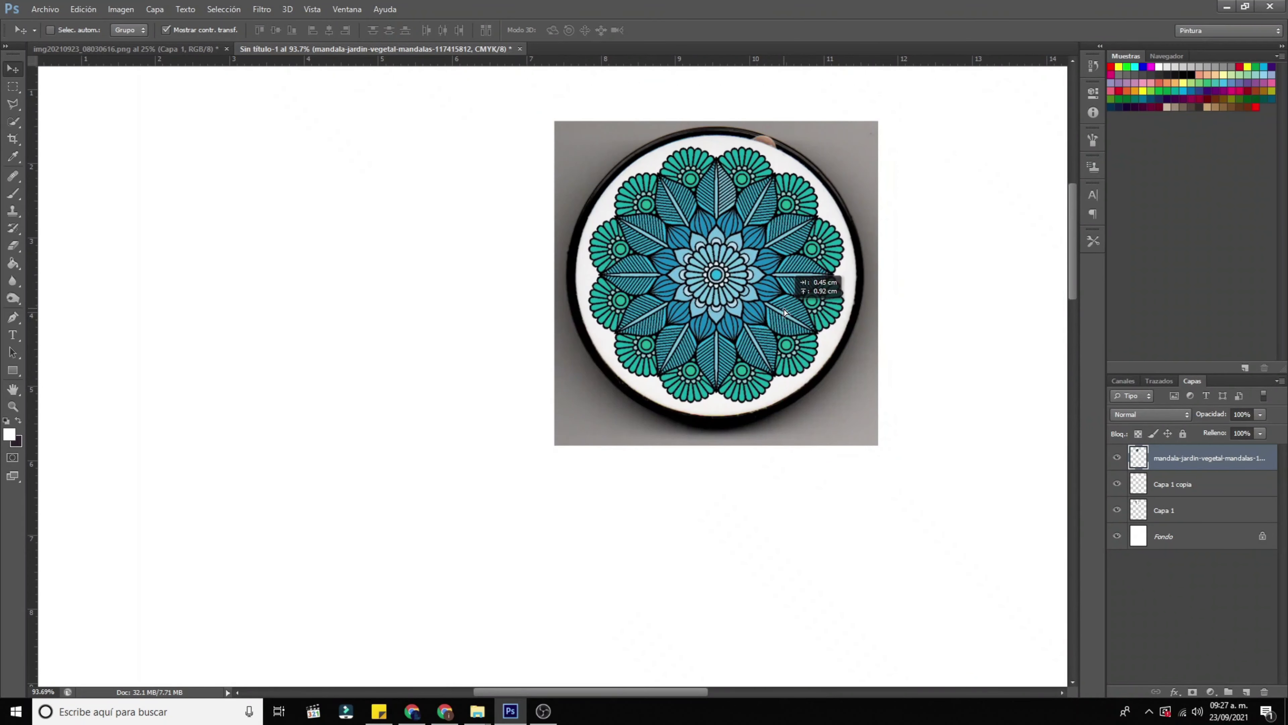
Step: Scale the mandala to about 106.8% and nudge it one pixel left and up to fit inside the white disc
{"action": "left_click_drag", "start_coordinate": [843, 412], "coordinate": [853, 415]}
{"action": "left_click_drag", "start_coordinate": [797, 343], "coordinate": [798, 341]}
{"action": "scroll", "coordinate": [798, 341], "scroll_direction": "up", "scroll_amount": 3}
{"action": "scroll", "coordinate": [710, 373], "scroll_direction": "up", "scroll_amount": 2}
{"action": "scroll", "coordinate": [592, 283], "scroll_direction": "up", "scroll_amount": 3}
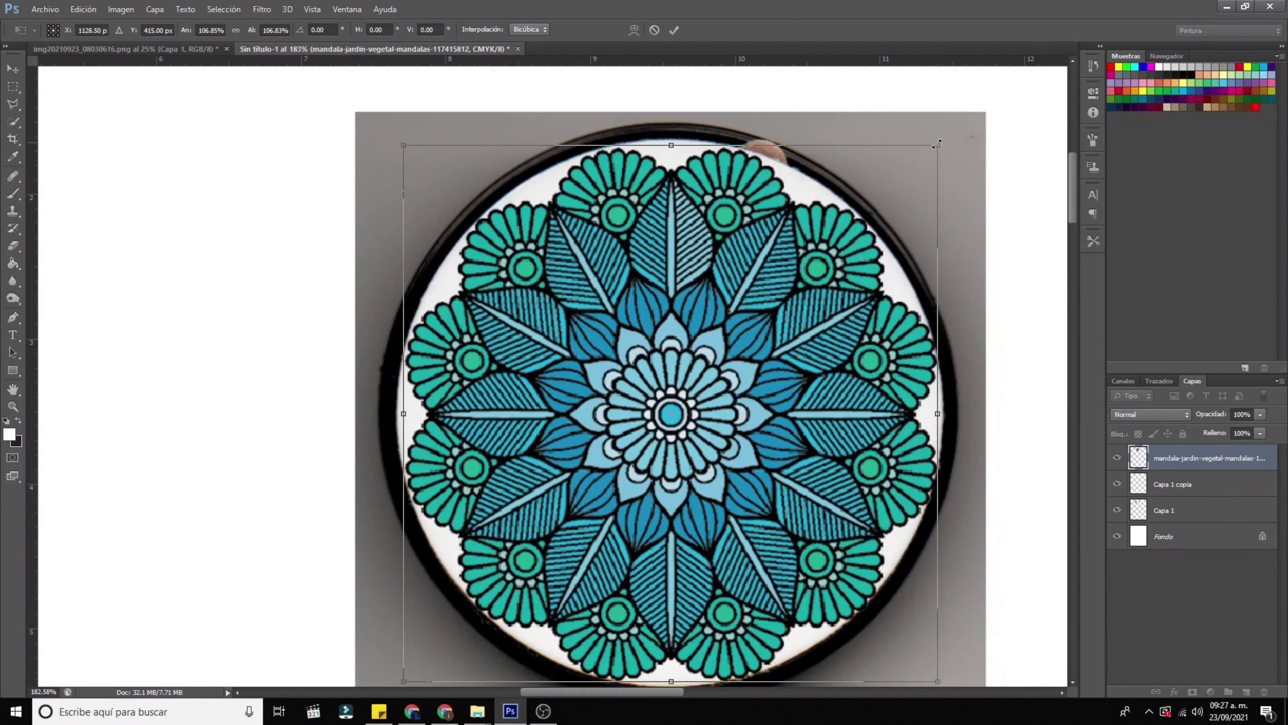
{"action": "left_click_drag", "start_coordinate": [937, 143], "coordinate": [939, 146]}
{"action": "key", "text": "Left"}
{"action": "key", "text": "Up"}
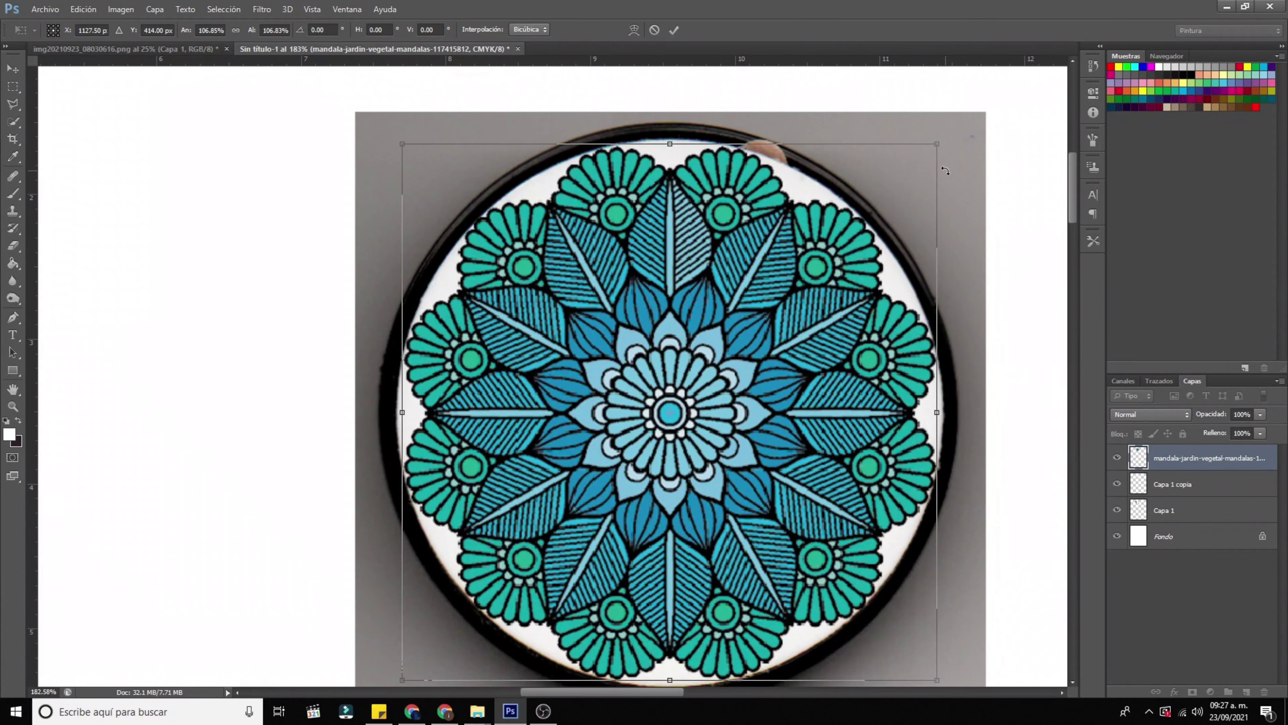
{"action": "left_click", "coordinate": [679, 30]}
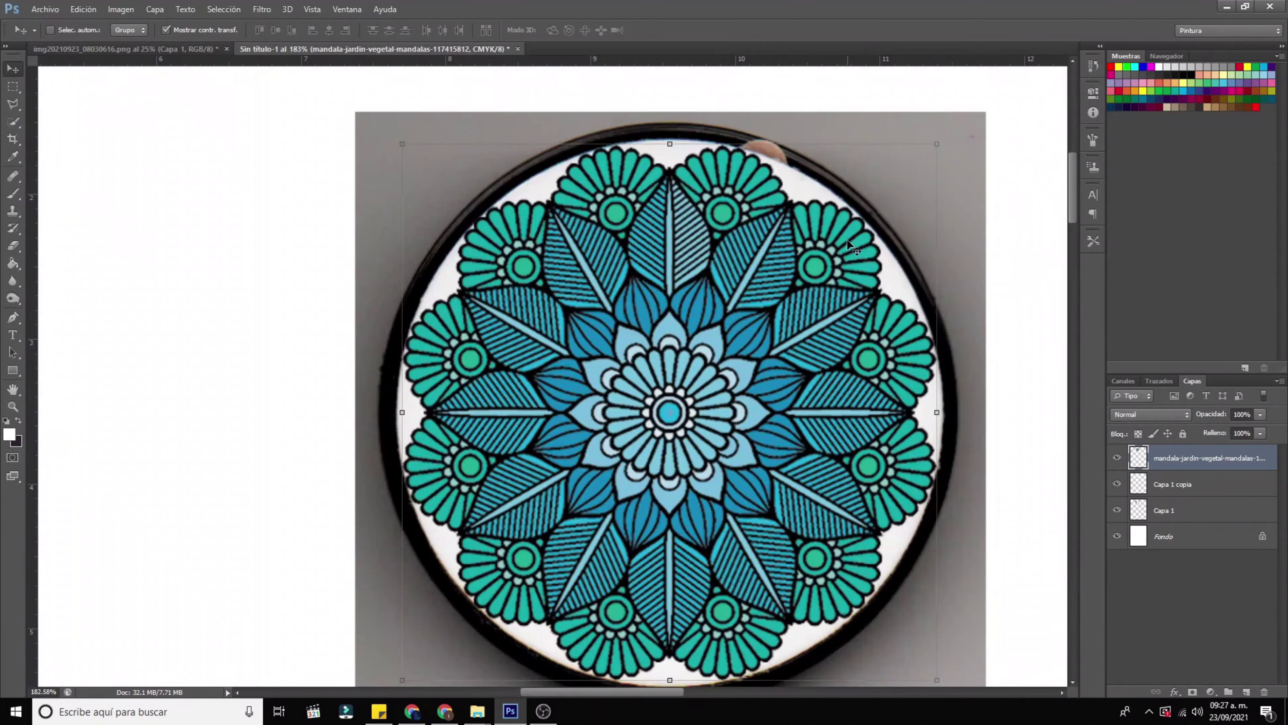
Step: Duplicate the mandala layer five times and hide the layers Capa 1 copia and Capa 1
{"action": "scroll", "coordinate": [934, 336], "scroll_direction": "down", "scroll_amount": 3}
{"action": "scroll", "coordinate": [900, 341], "scroll_direction": "up", "scroll_amount": 3}
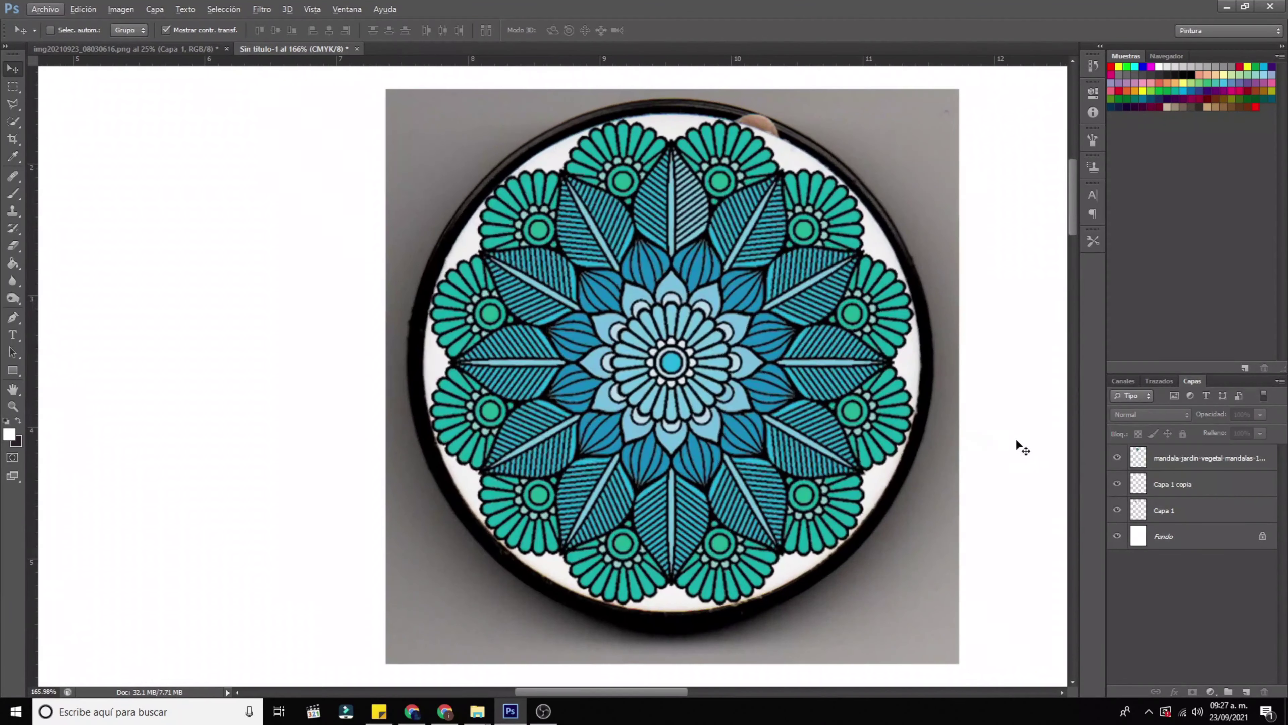
{"action": "left_click", "coordinate": [1154, 463]}
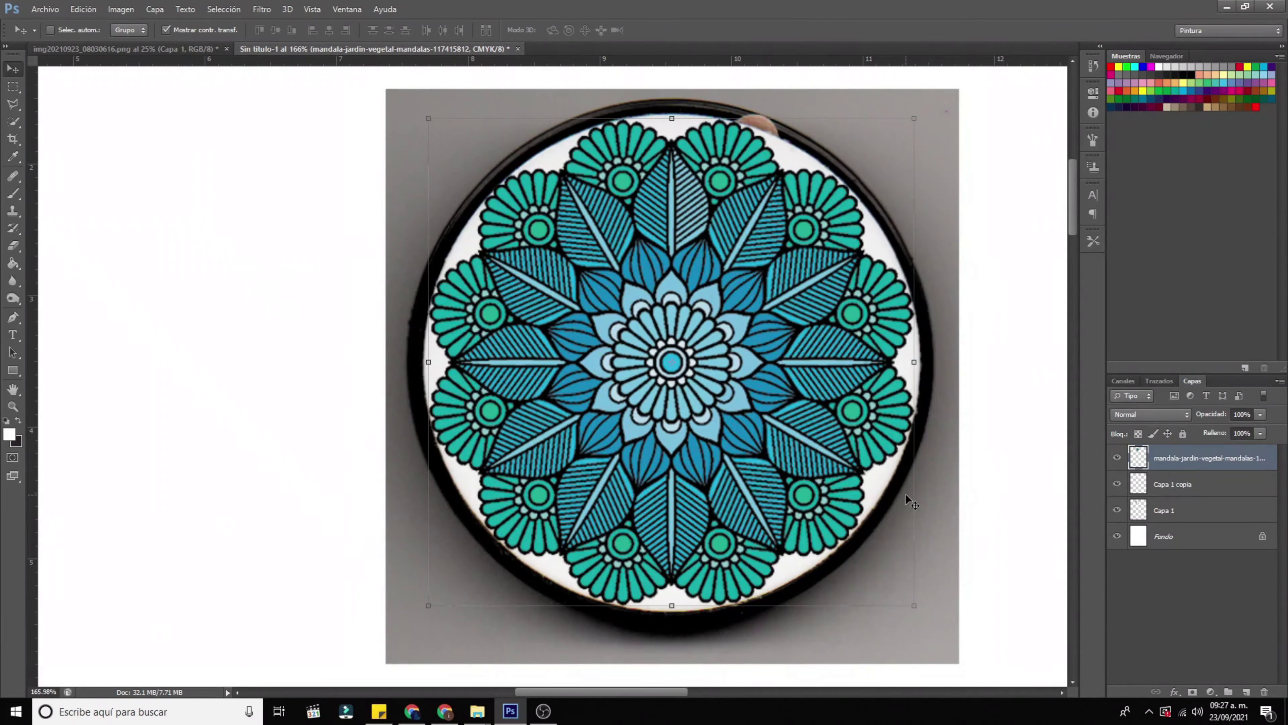
{"action": "key", "text": "ctrl+j"}
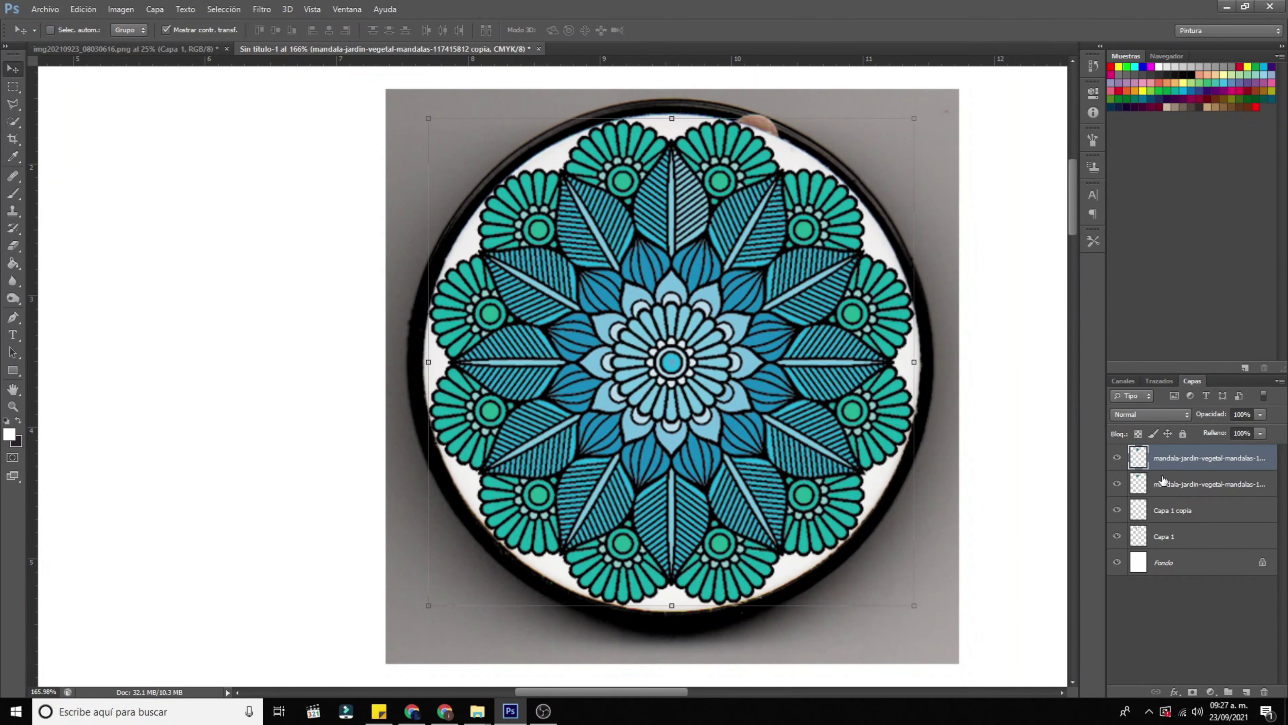
{"action": "key", "text": "ctrl+j"}
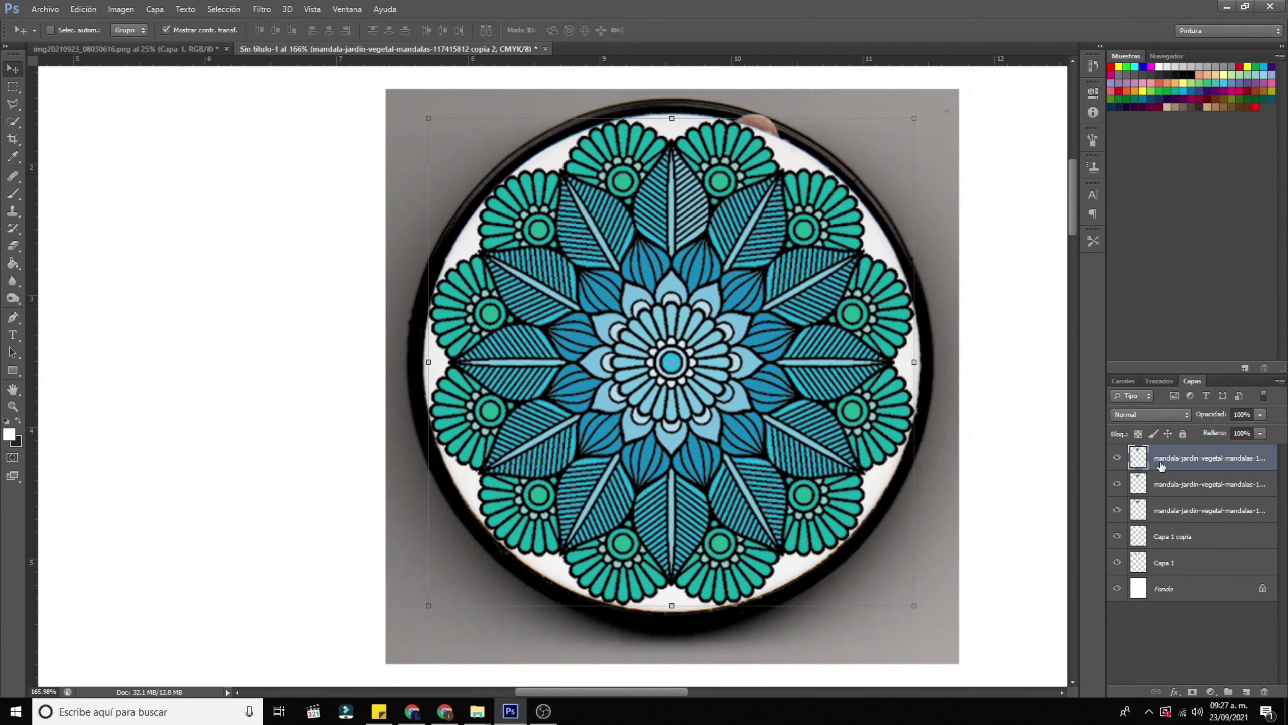
{"action": "key", "text": "ctrl+j"}
{"action": "key", "text": "ctrl+j"}
{"action": "key", "text": "ctrl+j"}
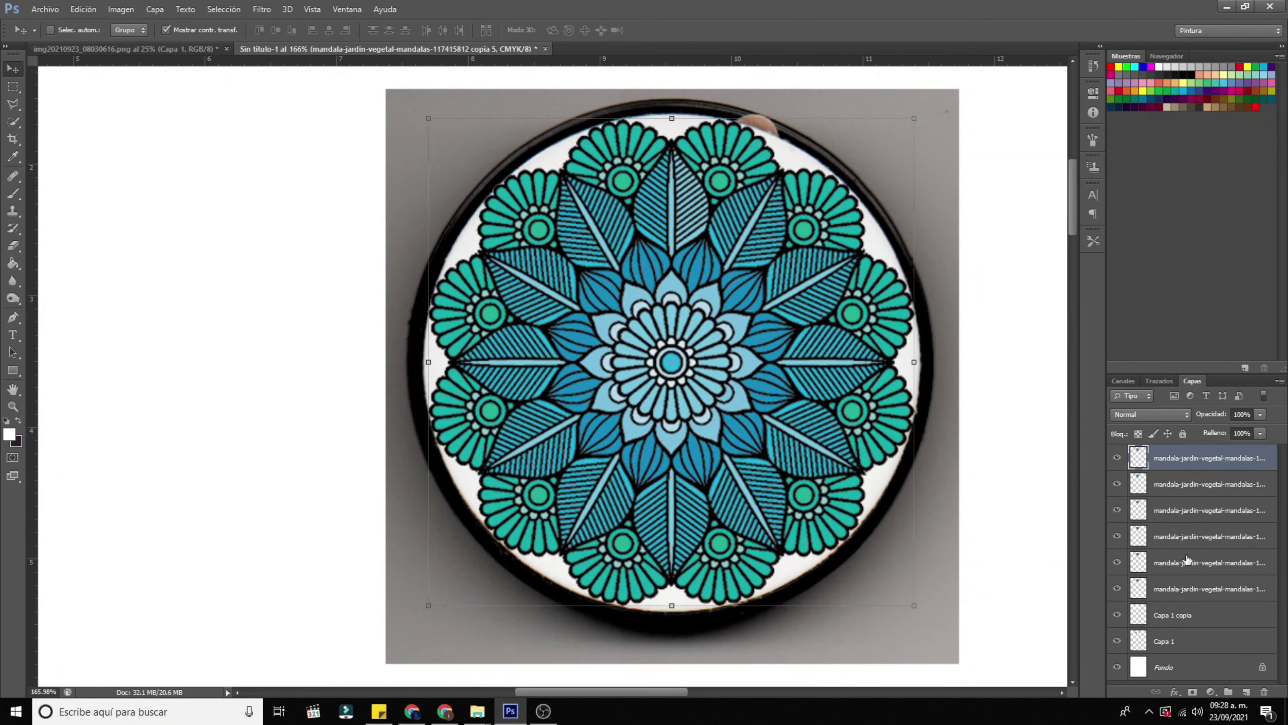
{"action": "left_click", "coordinate": [1119, 615]}
{"action": "left_click", "coordinate": [1118, 642]}
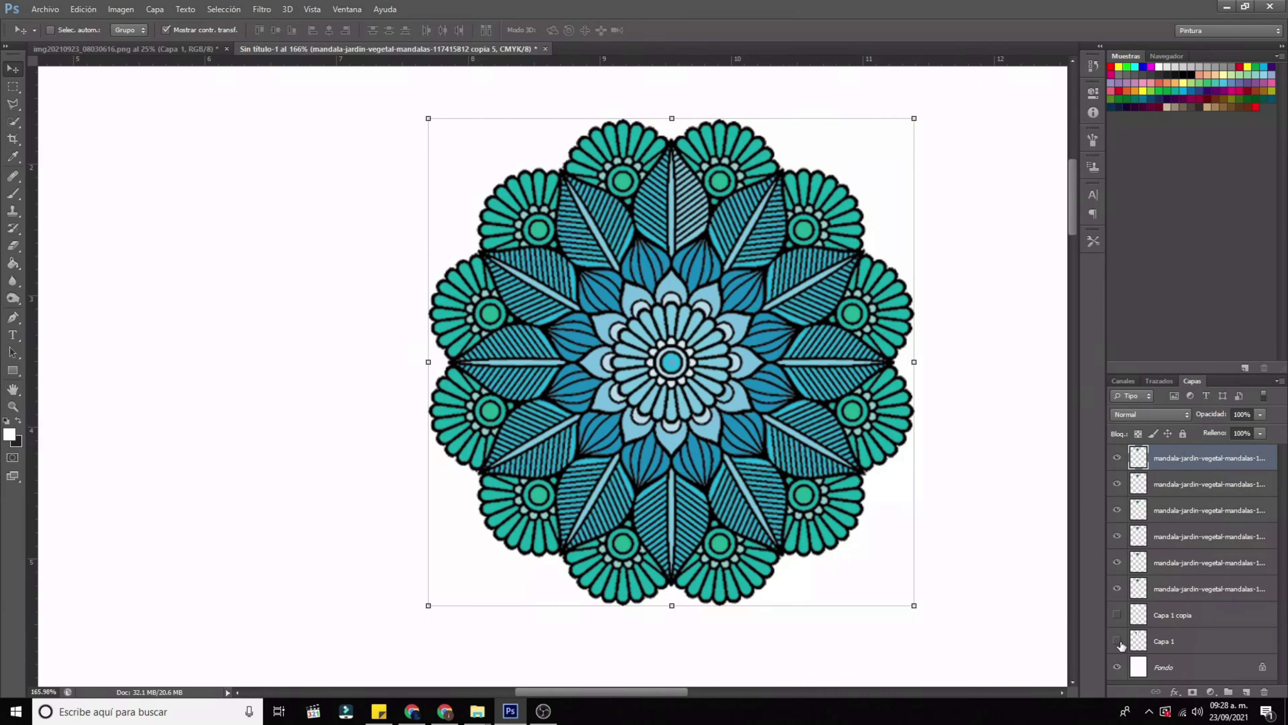
Step: Rename the six mandala layers 1 to 6, starting from the lowest one in the stack
{"action": "left_click", "coordinate": [1182, 591]}
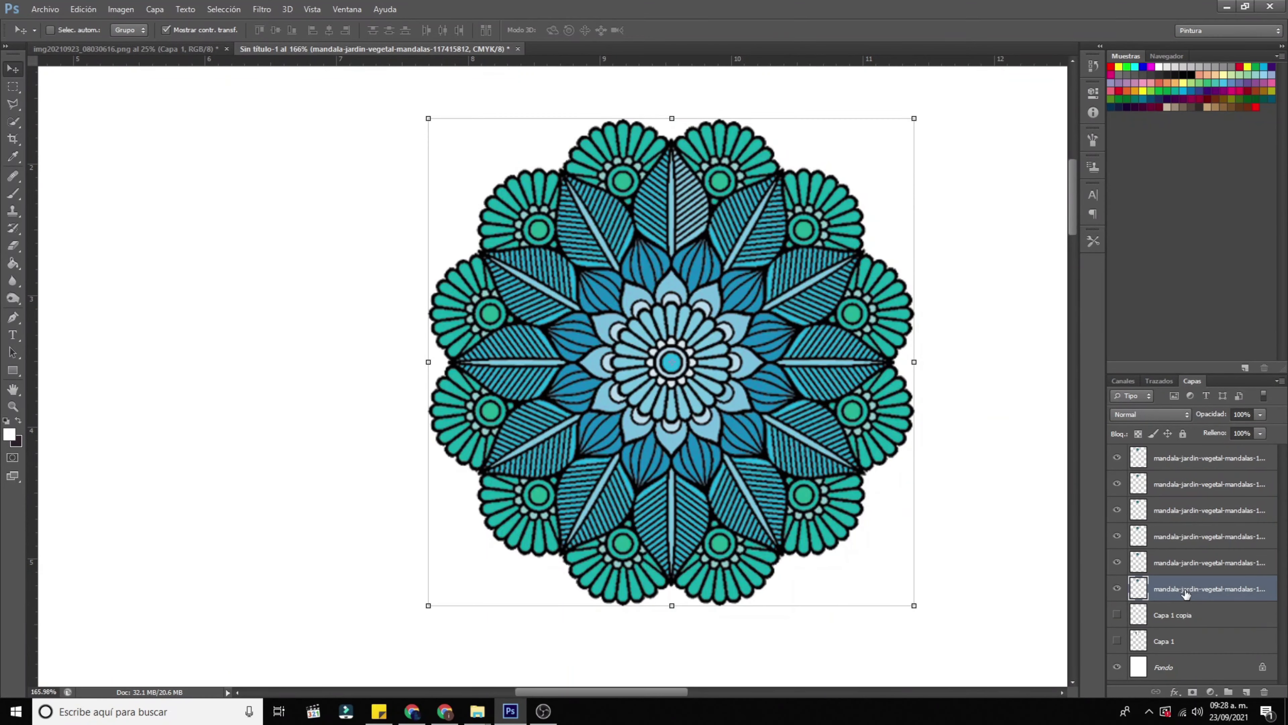
{"action": "double_click", "coordinate": [1185, 590]}
{"action": "type", "text": "1"}
{"action": "double_click", "coordinate": [1174, 563]}
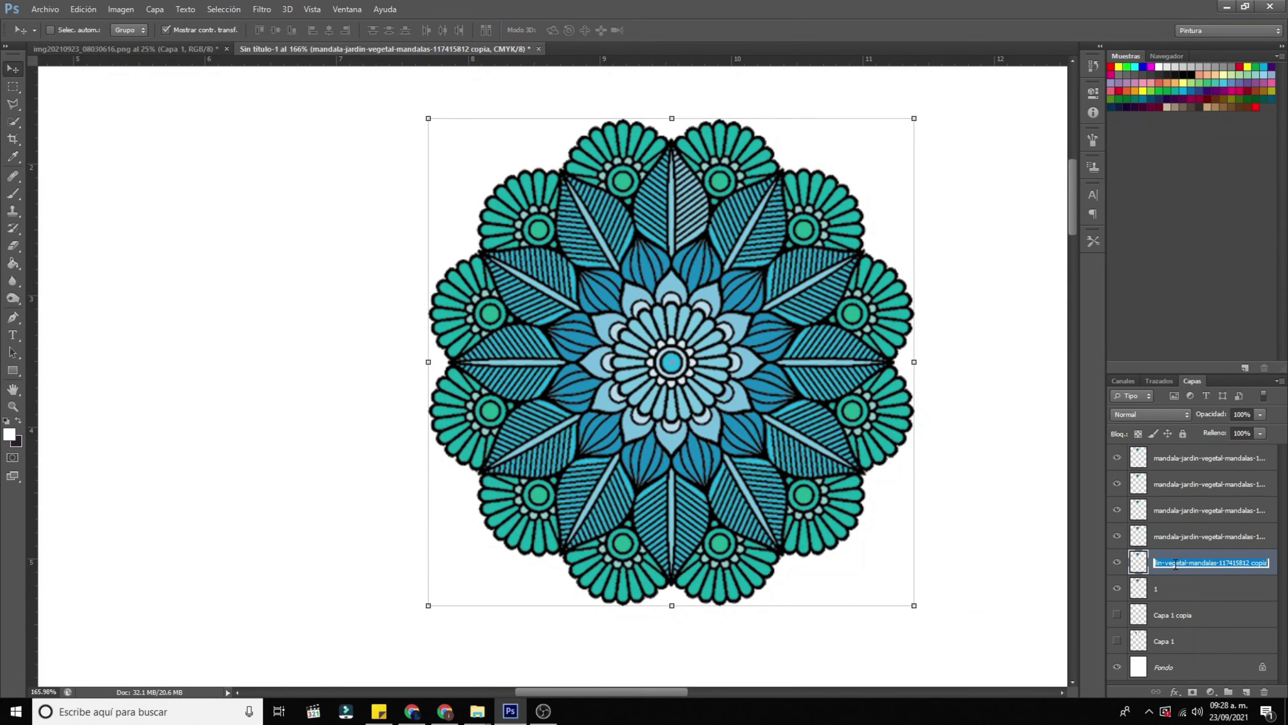
{"action": "type", "text": "2"}
{"action": "double_click", "coordinate": [1174, 536]}
{"action": "type", "text": "3"}
{"action": "double_click", "coordinate": [1175, 510]}
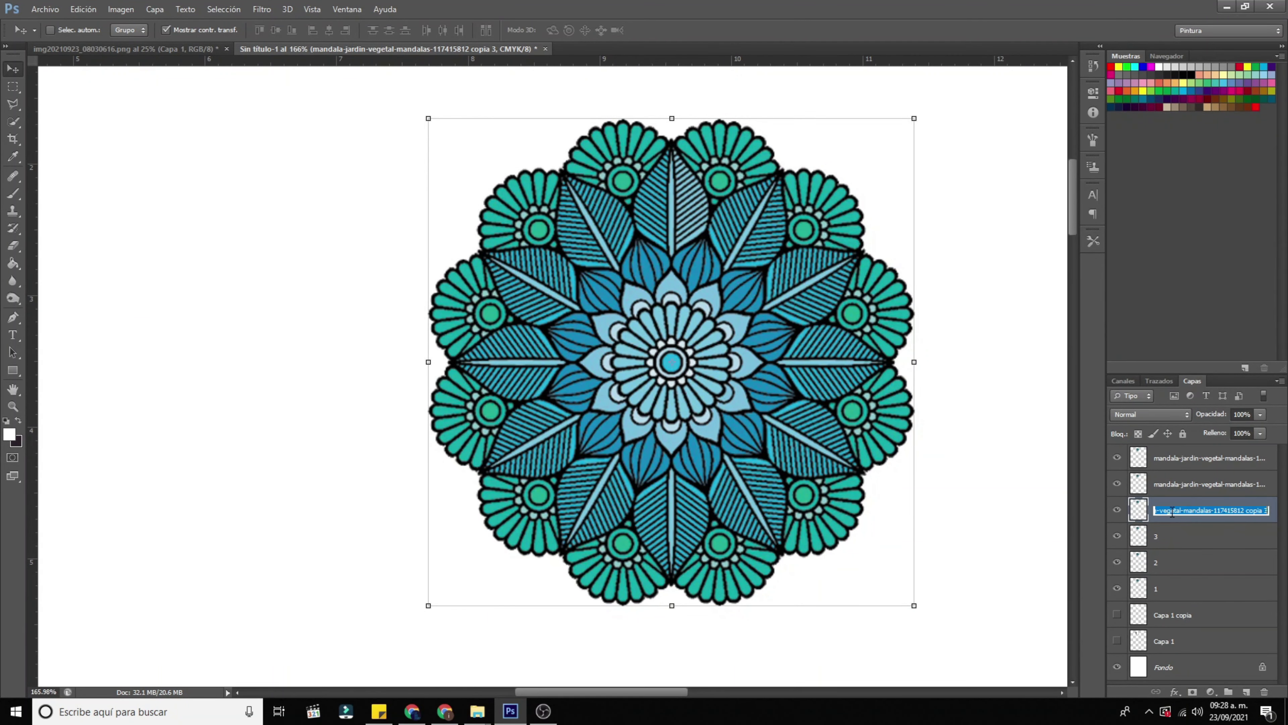
{"action": "type", "text": "4"}
{"action": "double_click", "coordinate": [1174, 484]}
{"action": "type", "text": "5"}
{"action": "double_click", "coordinate": [1175, 457]}
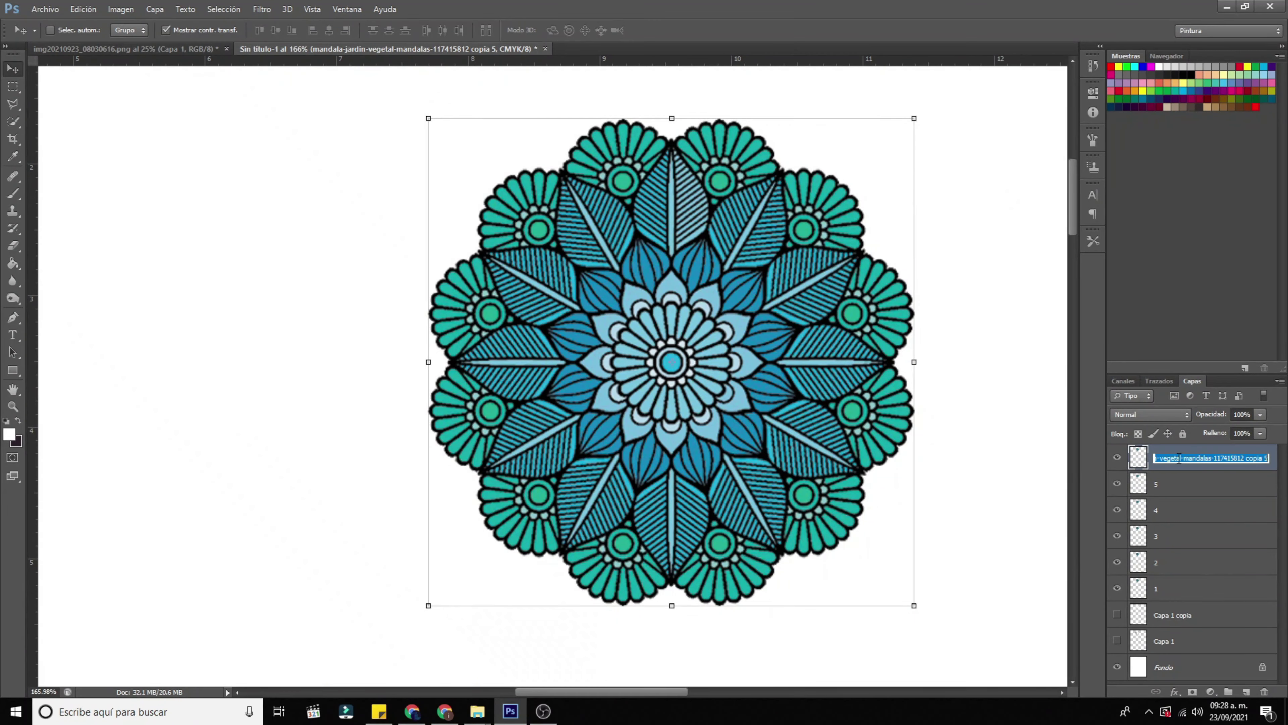
{"action": "type", "text": "6"}
{"action": "left_click", "coordinate": [1181, 512]}
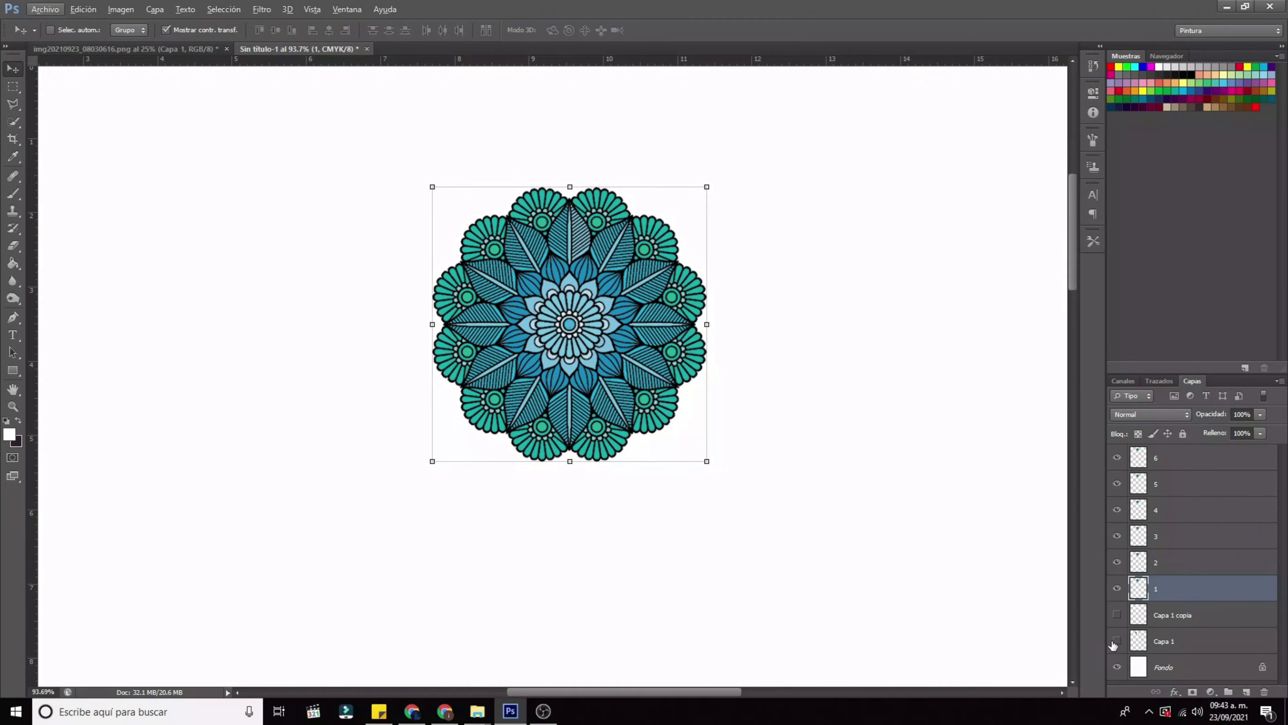
Step: Show Capa 1 and scale mandala layers 1 to 6 together about their centre to about 89.7%
{"action": "left_click", "coordinate": [1117, 641]}
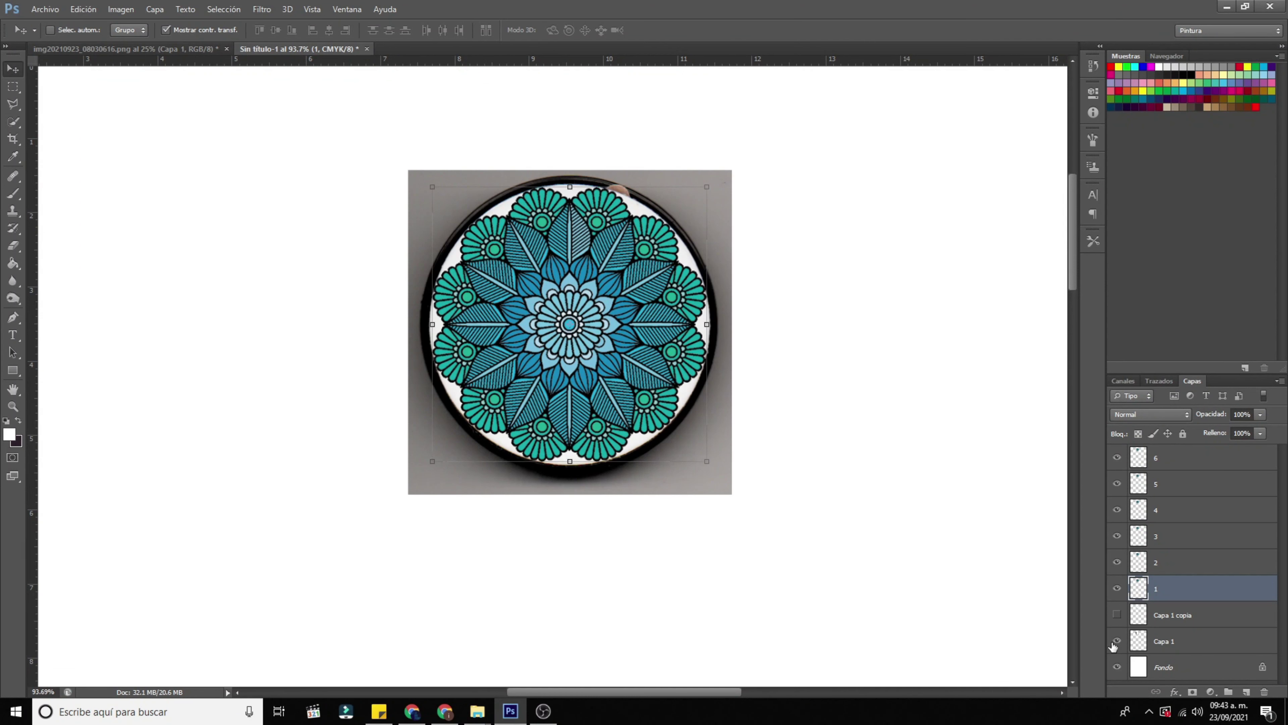
{"action": "scroll", "coordinate": [624, 370], "scroll_direction": "up", "scroll_amount": 3}
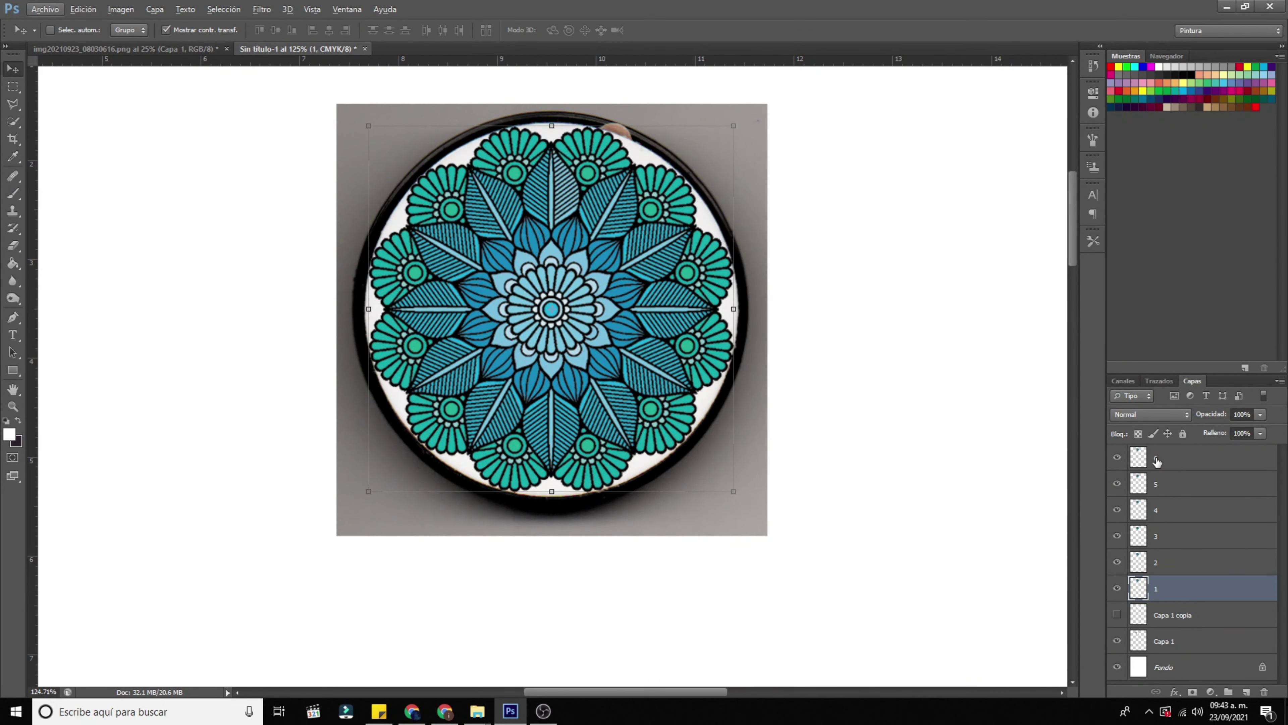
{"action": "left_click", "coordinate": [1164, 466], "text": "shift"}
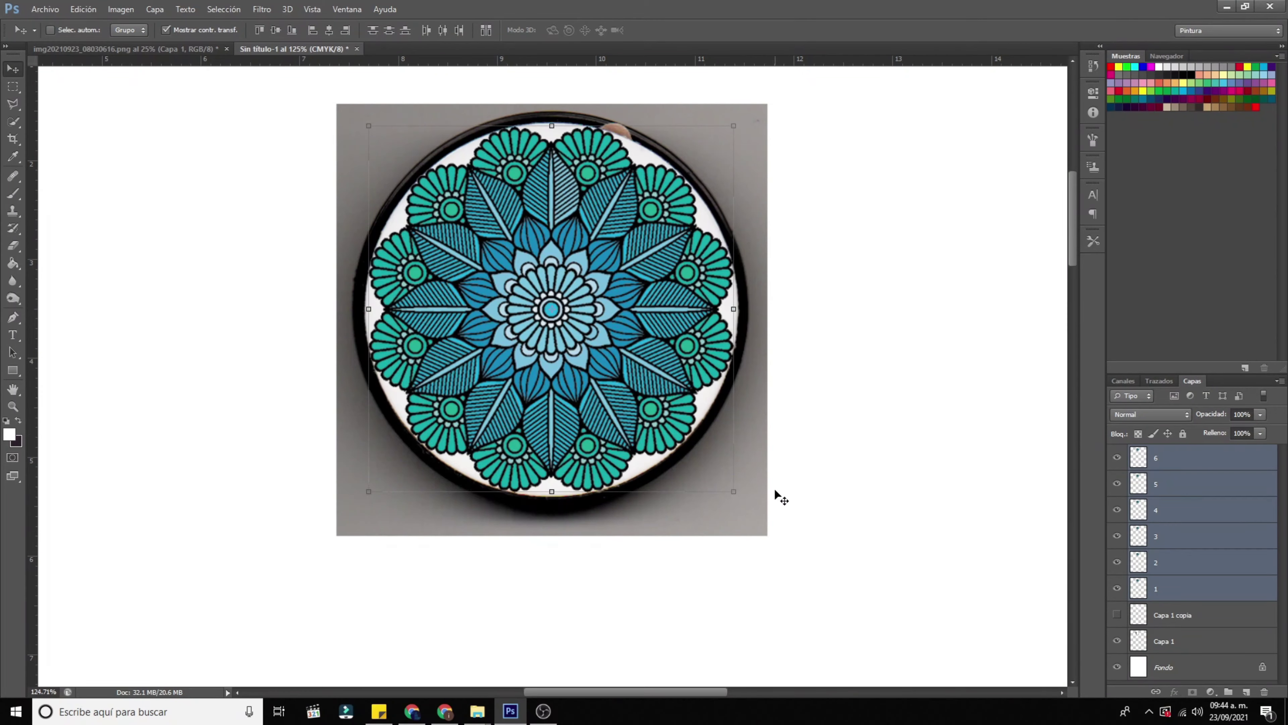
{"action": "left_click_drag", "start_coordinate": [736, 493], "coordinate": [707, 482]}
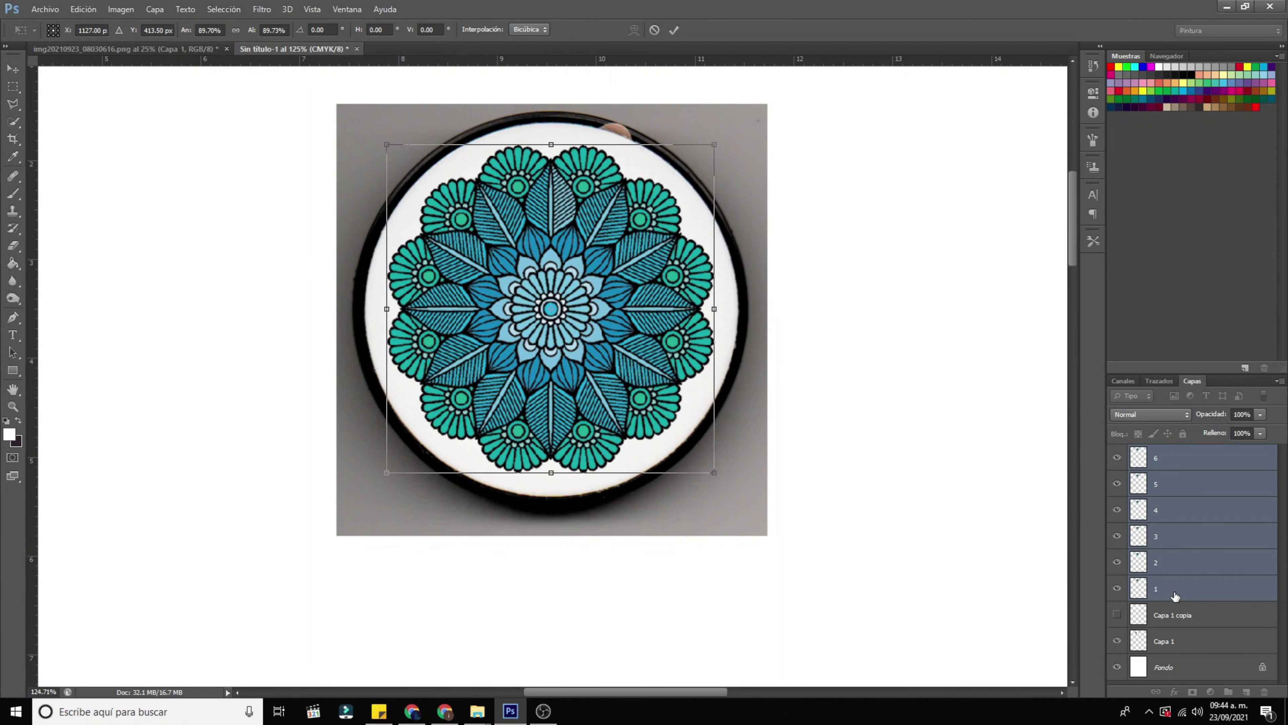
{"action": "left_click", "coordinate": [673, 29]}
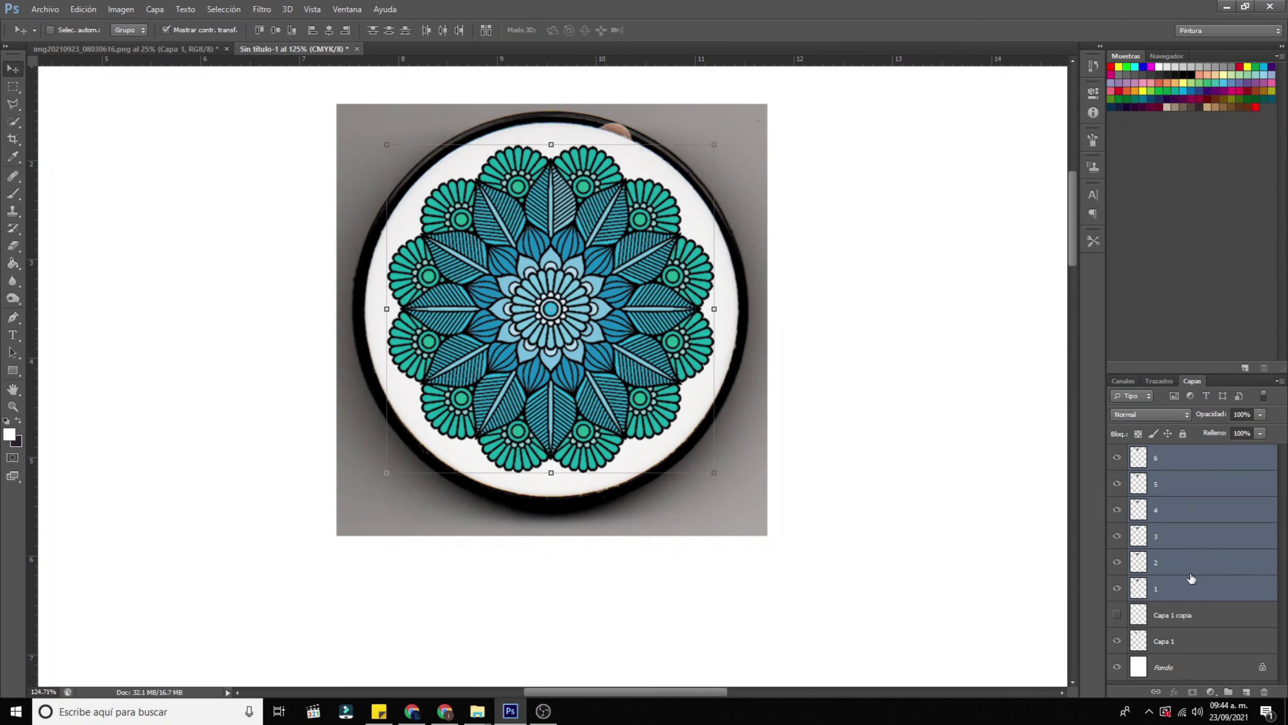
Step: Scale mandala layers 2 to 6 together about their centre to about 101.5%
{"action": "left_click", "coordinate": [1177, 560]}
{"action": "left_click", "coordinate": [1164, 460], "text": "shift"}
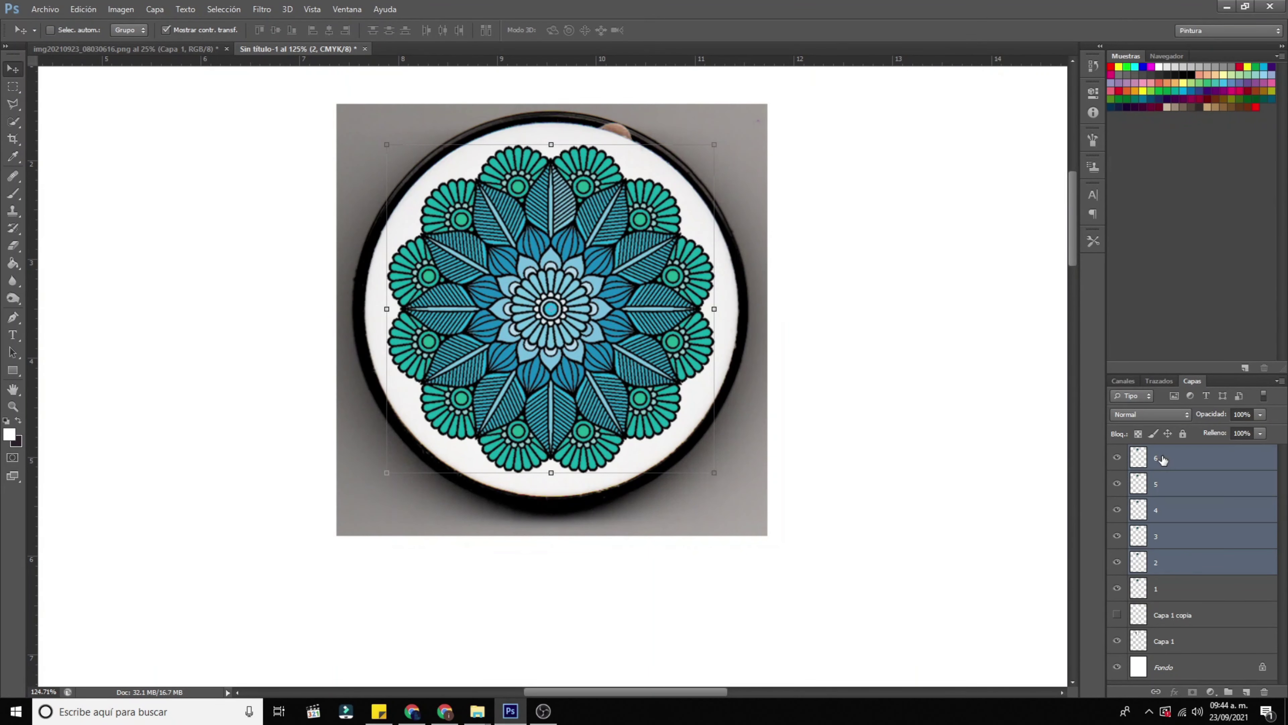
{"action": "left_click", "coordinate": [716, 472]}
{"action": "left_click_drag", "start_coordinate": [715, 472], "coordinate": [717, 475]}
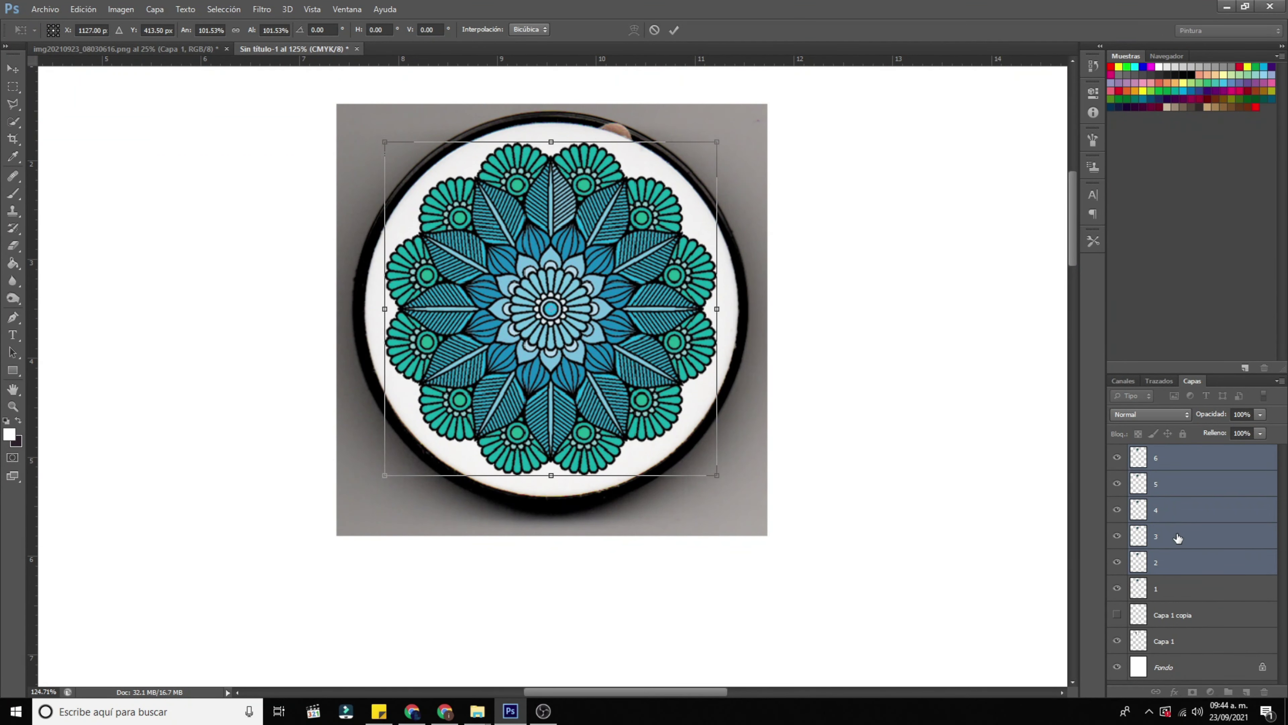
{"action": "left_click", "coordinate": [673, 29]}
Step: Enlarge mandala layers 3 to 6 together slightly about their centre, making them a little bigger than layer 2
{"action": "left_click", "coordinate": [1170, 543]}
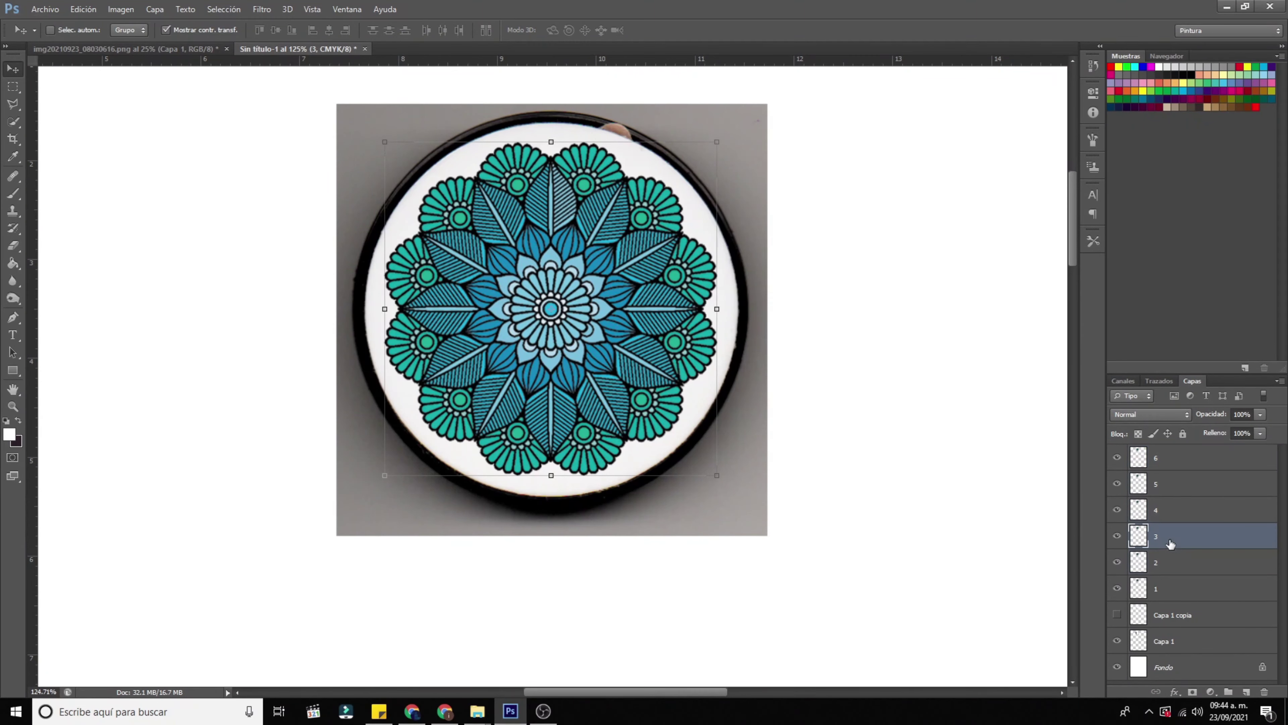
{"action": "left_click", "coordinate": [1165, 463], "text": "shift"}
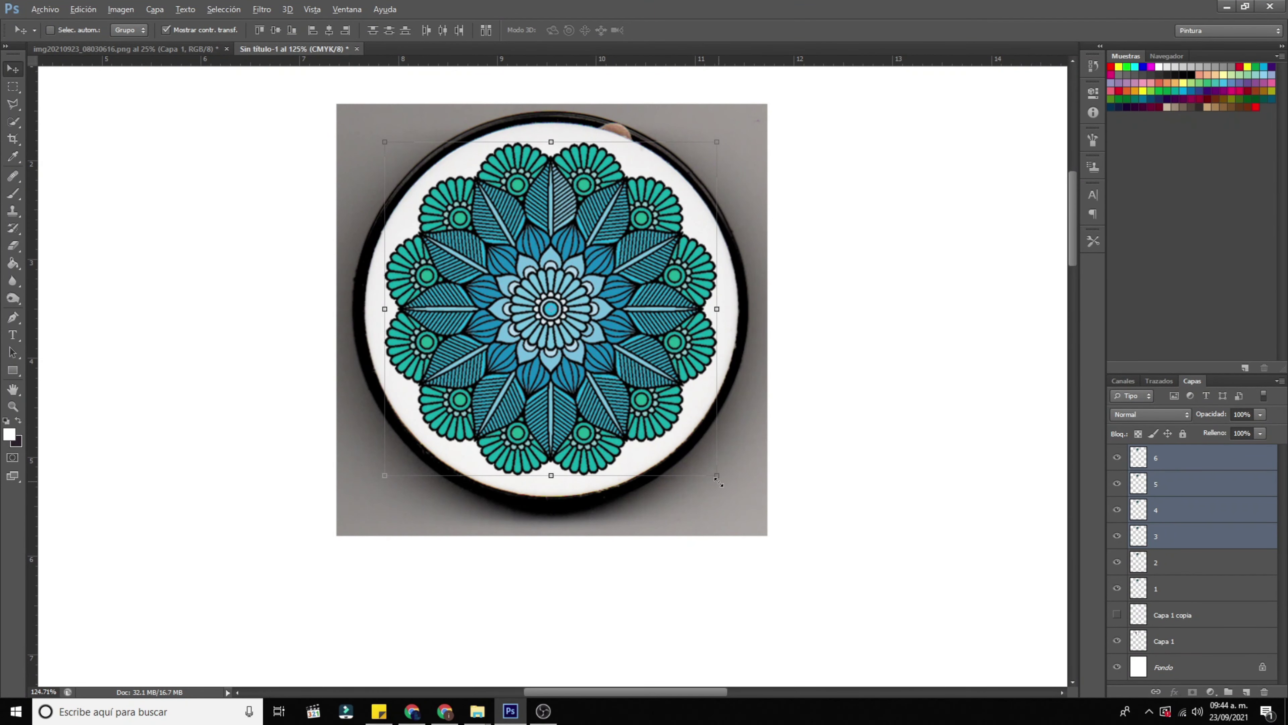
{"action": "left_click", "coordinate": [717, 476]}
{"action": "left_click_drag", "start_coordinate": [719, 477], "coordinate": [721, 478]}
{"action": "left_click", "coordinate": [655, 30]}
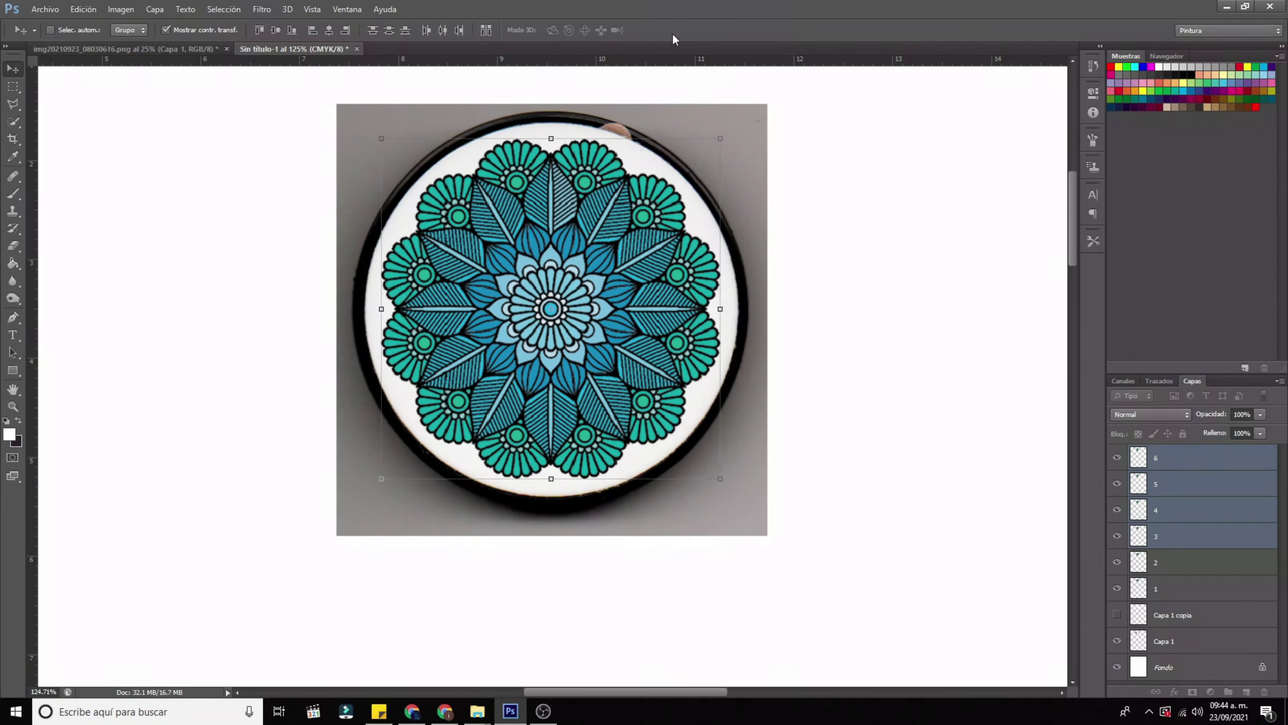
Step: Enlarge mandala layers 4 to 6 together slightly about their centre, making them a little bigger than layer 3
{"action": "left_click", "coordinate": [1165, 512]}
{"action": "left_click", "coordinate": [1147, 465], "text": "shift"}
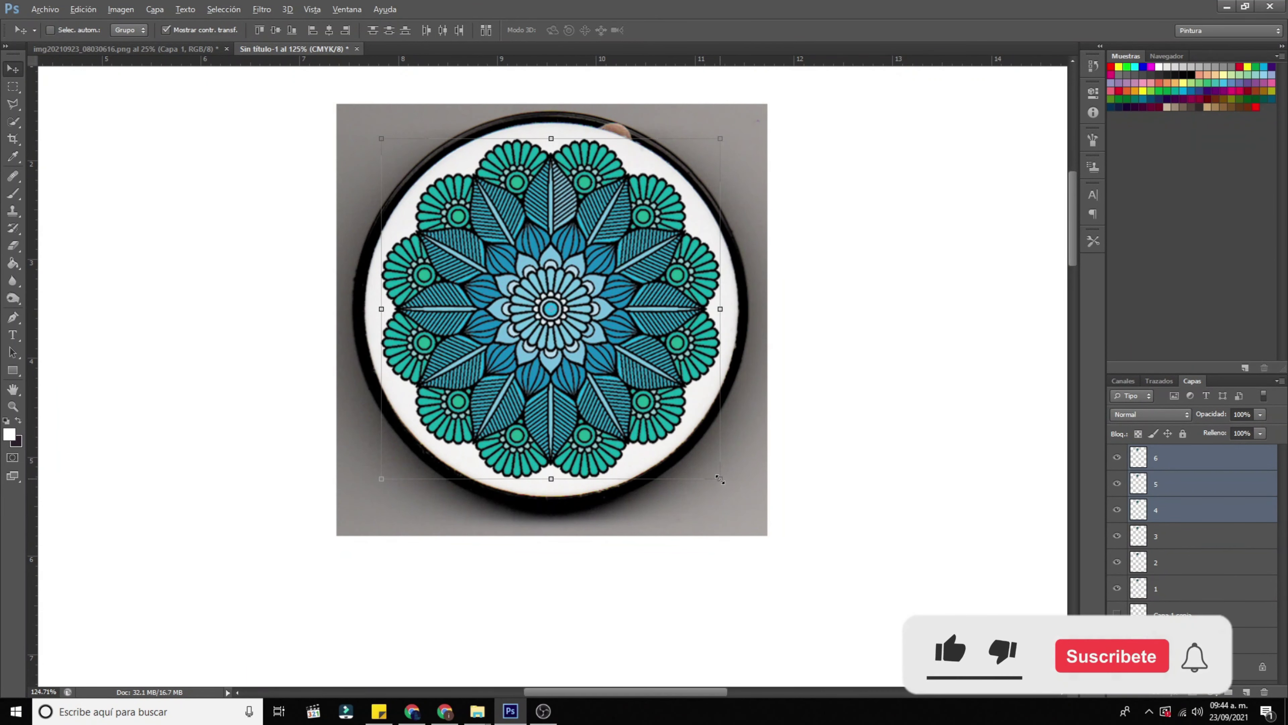
{"action": "left_click_drag", "start_coordinate": [720, 478], "coordinate": [724, 482]}
{"action": "left_click", "coordinate": [674, 30]}
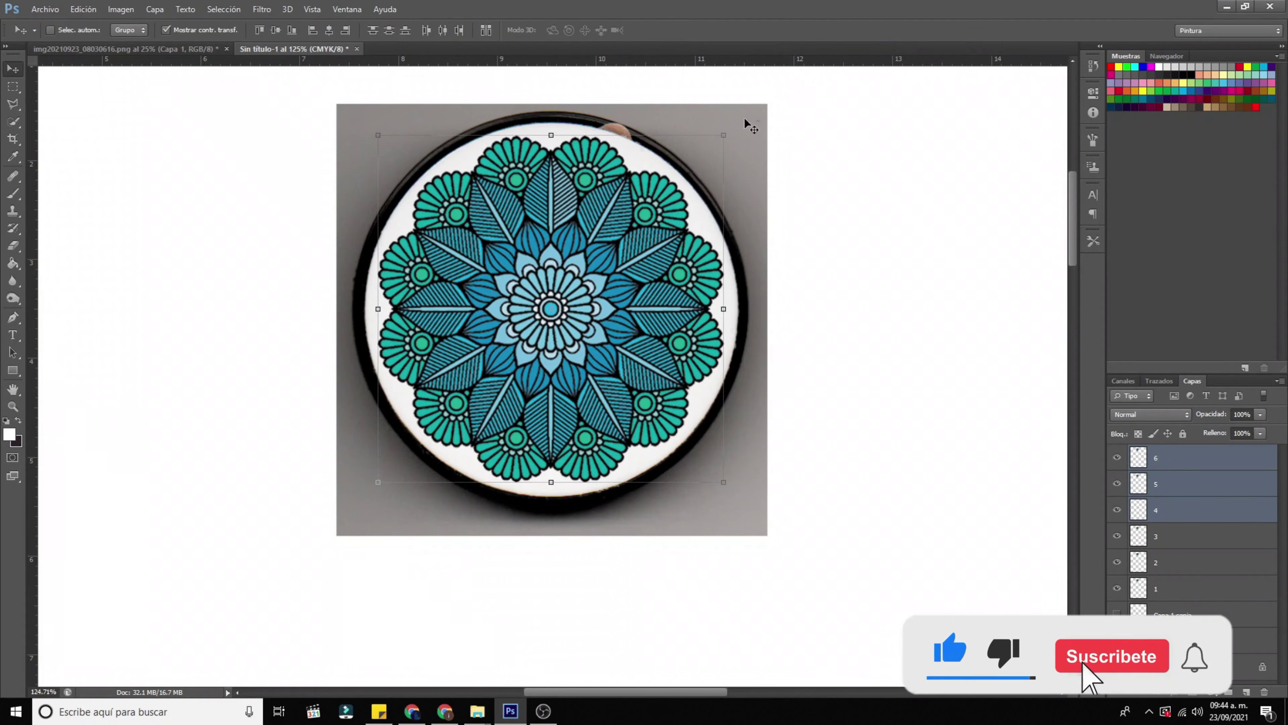
Step: Scale mandala layers 5 and 6 together about their centre to about 102.7%
{"action": "left_click", "coordinate": [1200, 488]}
{"action": "left_click", "coordinate": [1161, 458], "text": "shift"}
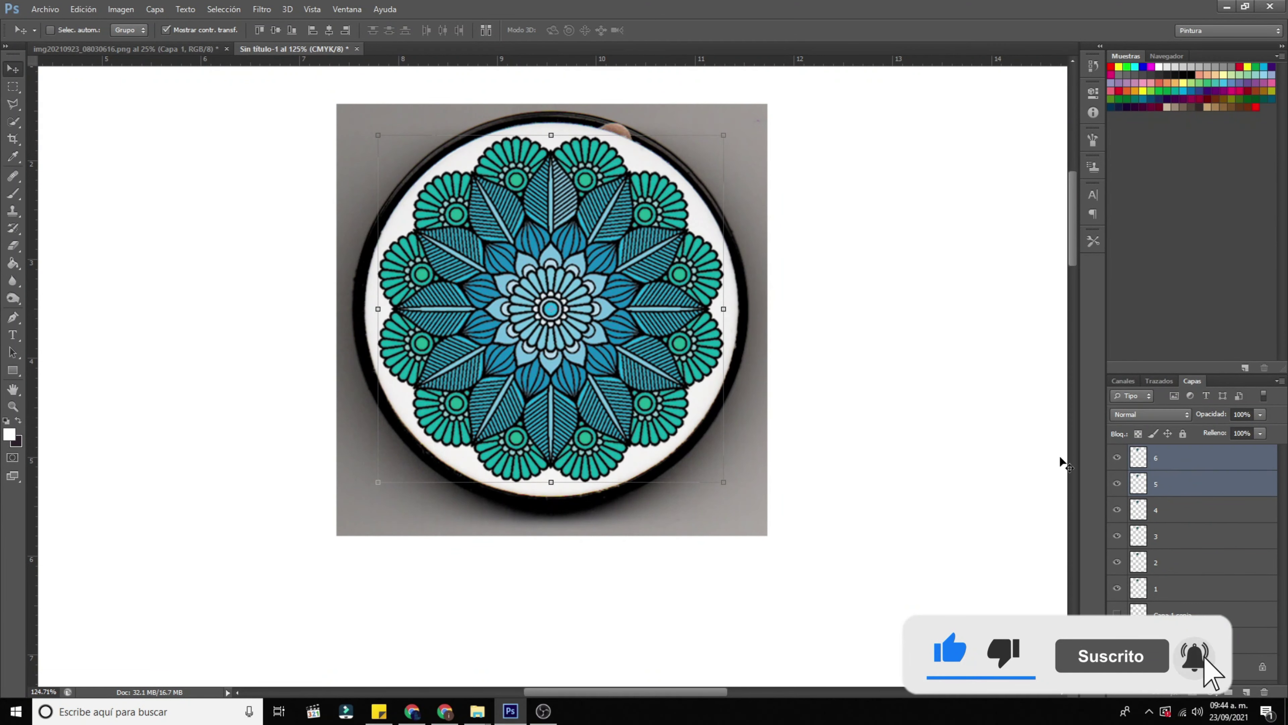
{"action": "key", "text": "ctrl+t"}
{"action": "left_click_drag", "start_coordinate": [723, 482], "coordinate": [728, 486]}
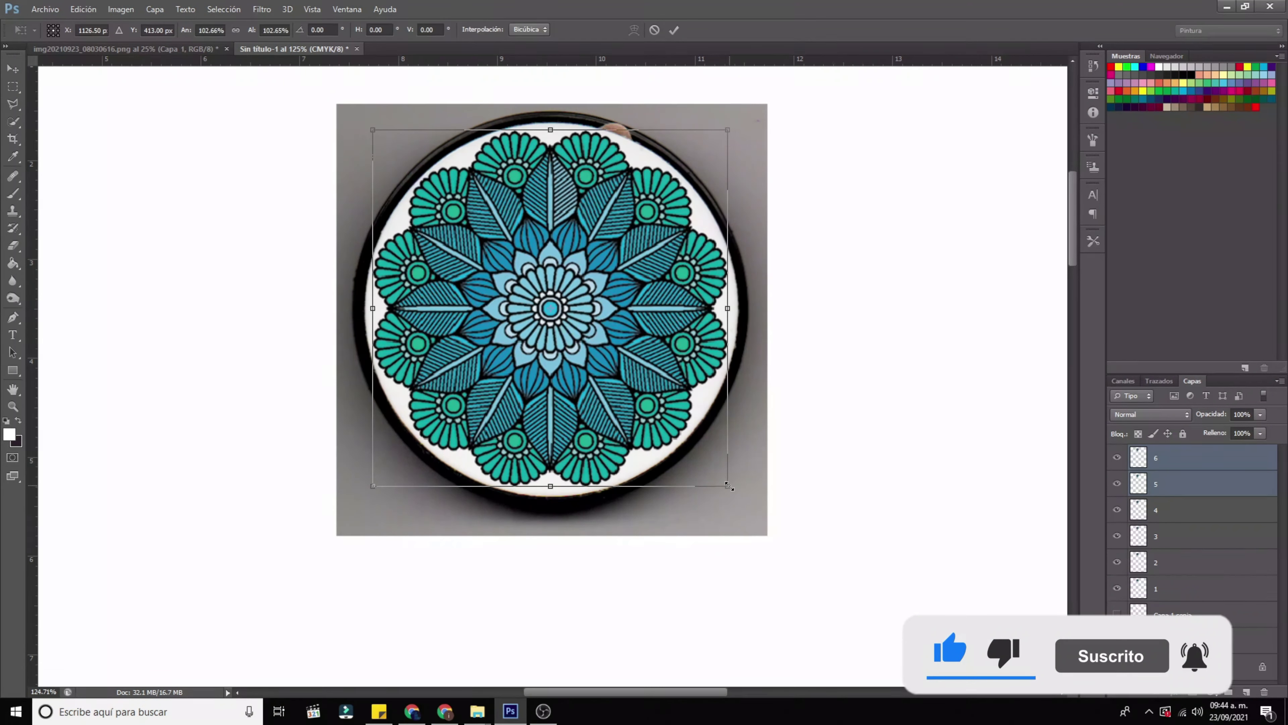
{"action": "left_click", "coordinate": [675, 31]}
Step: Enlarge mandala layer 6 slightly about its centre so it nearly fills the white disc
{"action": "left_click", "coordinate": [1173, 468]}
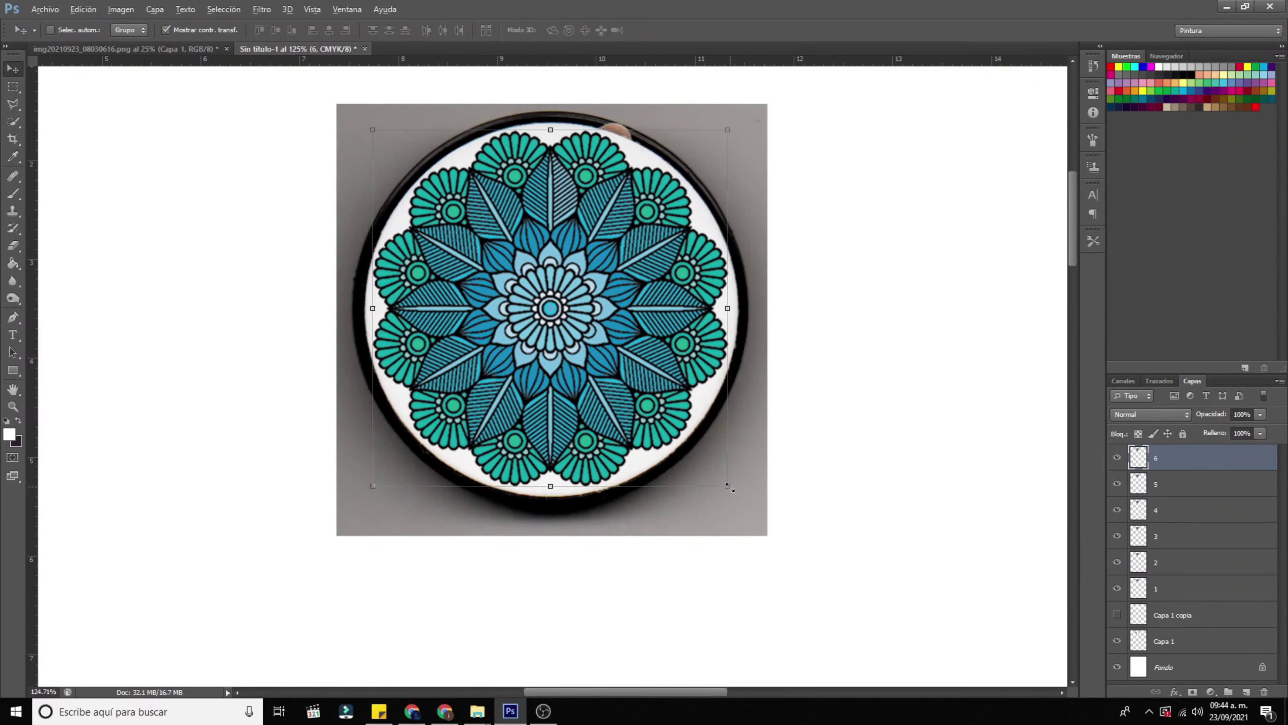
{"action": "key", "text": "ctrl+t"}
{"action": "left_click_drag", "start_coordinate": [729, 487], "coordinate": [736, 488]}
{"action": "left_click", "coordinate": [674, 31]}
Step: Hide layers 6 down to 2 one at a time, then show them again in ascending order to compare the mandala sizes
{"action": "left_click", "coordinate": [1117, 457]}
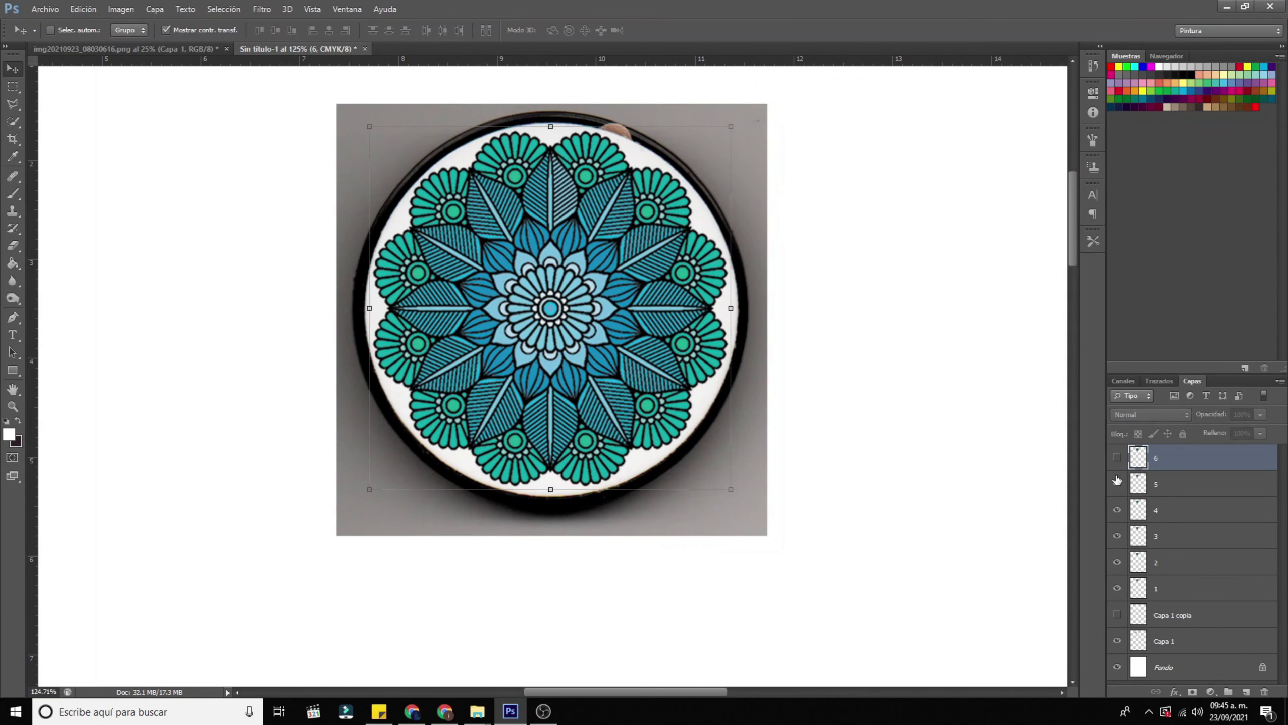
{"action": "left_click", "coordinate": [1117, 482]}
{"action": "left_click", "coordinate": [1116, 510]}
{"action": "left_click", "coordinate": [1116, 537]}
{"action": "left_click", "coordinate": [1118, 562]}
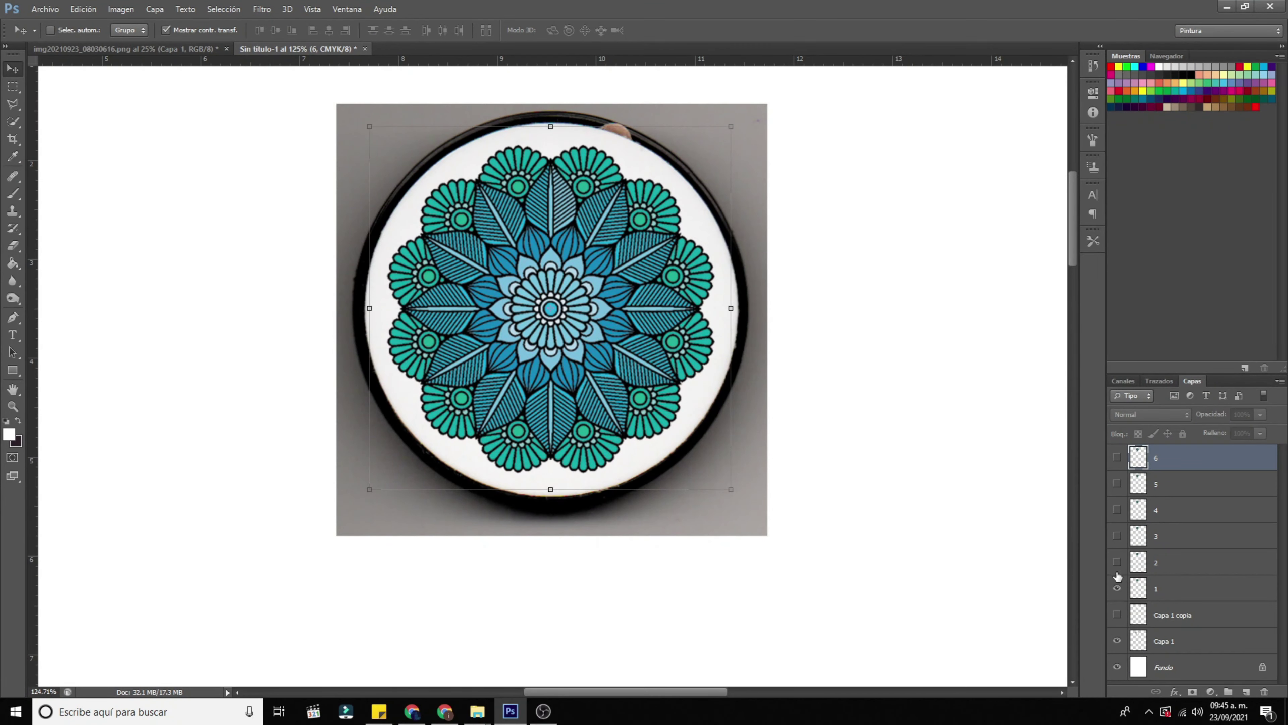
{"action": "left_click", "coordinate": [1117, 562]}
{"action": "left_click", "coordinate": [1117, 536]}
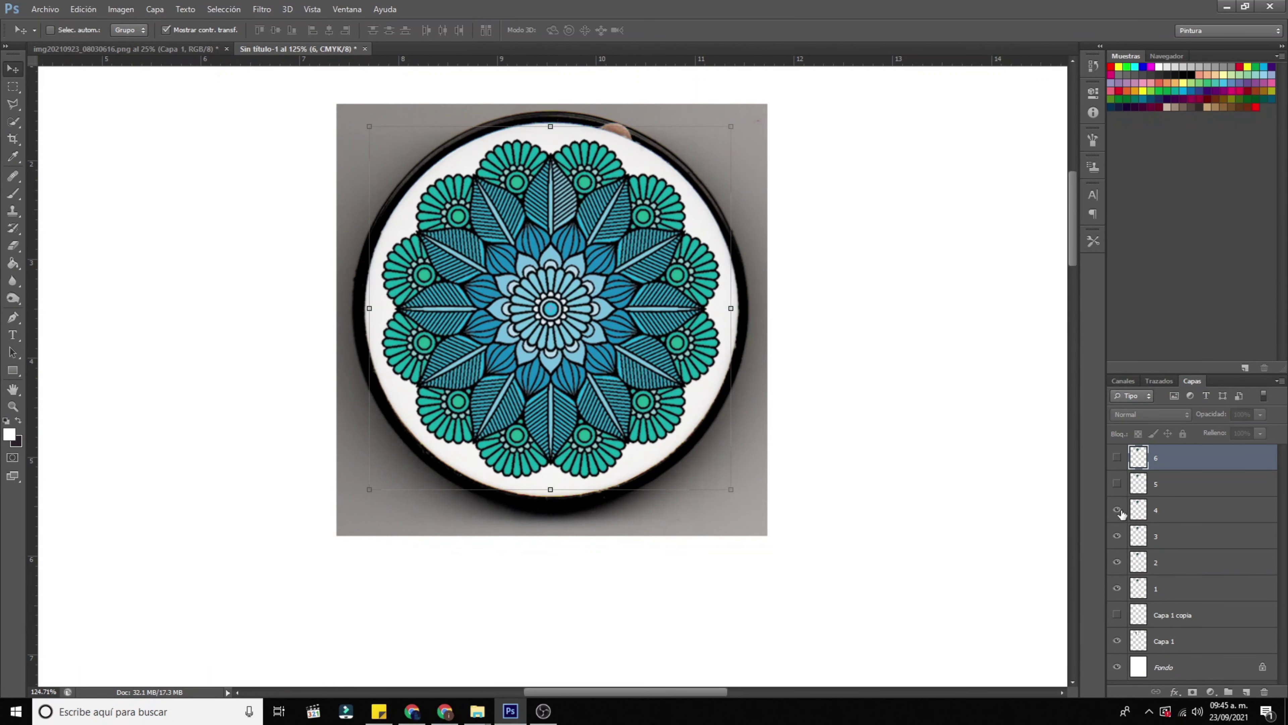
{"action": "left_click", "coordinate": [1117, 509]}
{"action": "left_click", "coordinate": [1117, 483]}
{"action": "left_click", "coordinate": [1118, 458]}
Step: Add a Hue/Saturation adjustment layer above mandala layer 2 and set its hue to -180
{"action": "left_click", "coordinate": [1211, 692]}
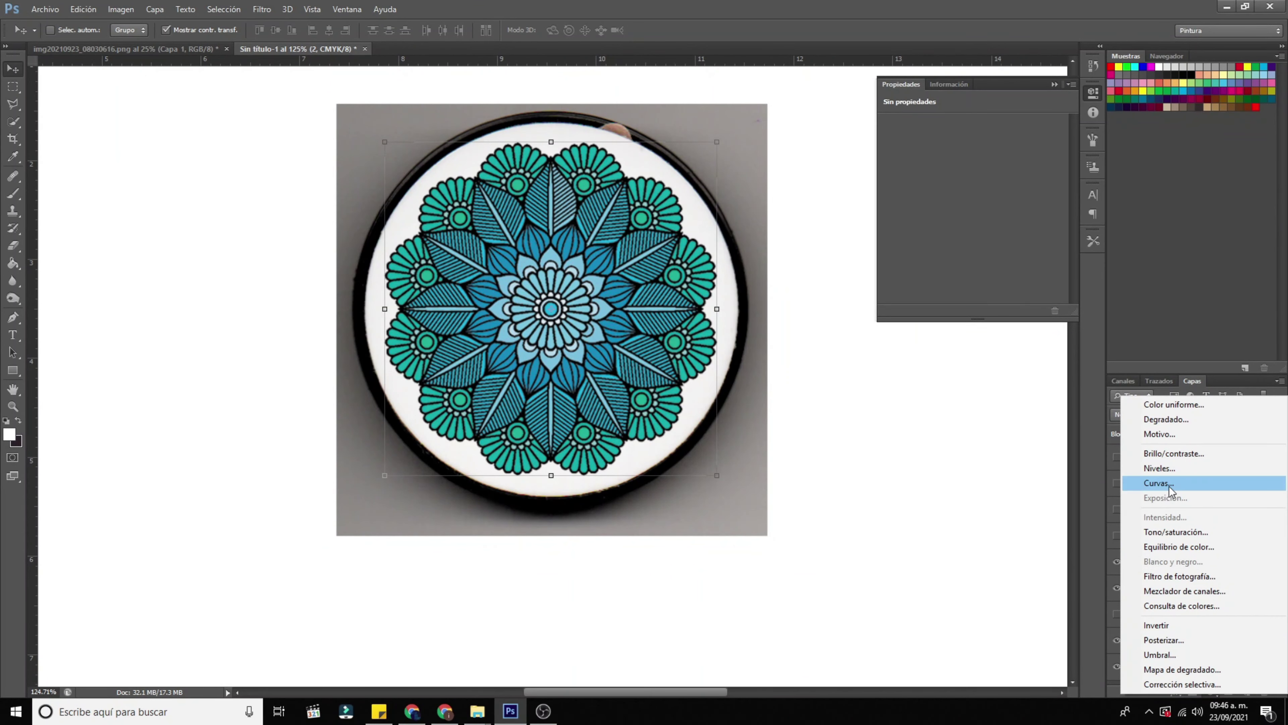
{"action": "left_click", "coordinate": [1190, 534]}
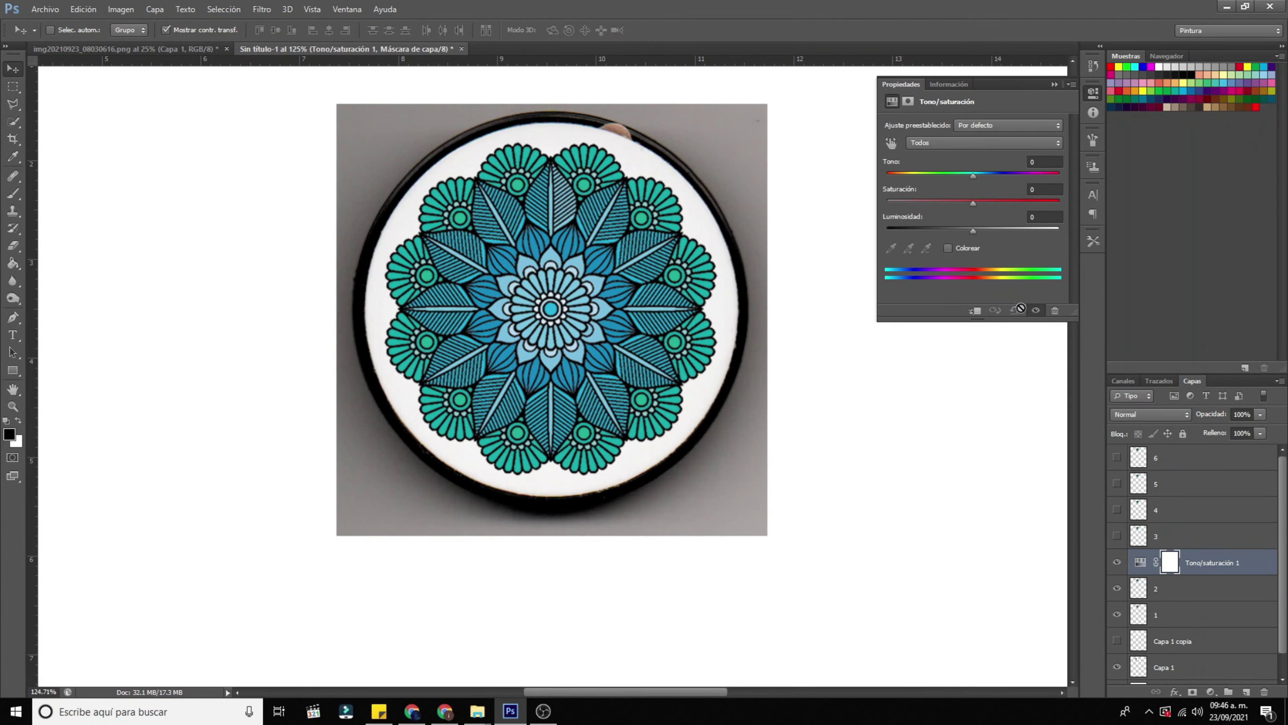
{"action": "left_click_drag", "start_coordinate": [974, 177], "coordinate": [880, 182]}
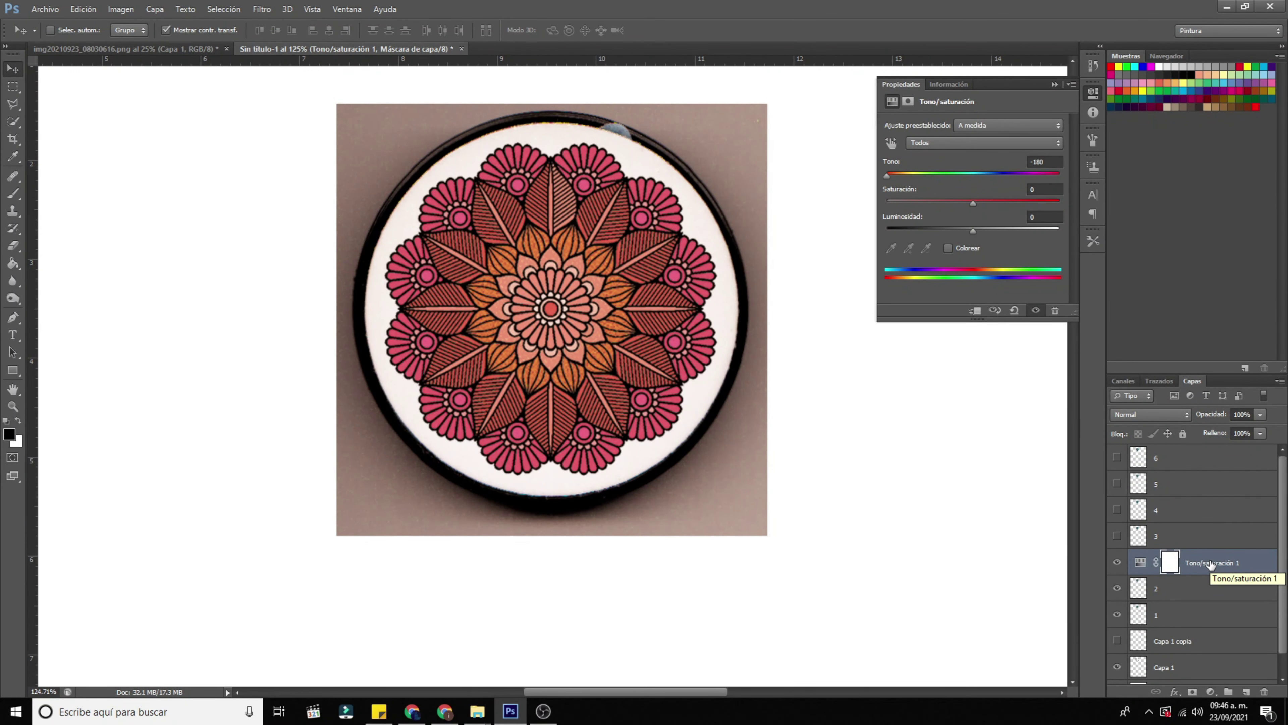
Step: Move the Hue/Saturation adjustment layer directly below mandala layer 2 and duplicate it four times
{"action": "left_click_drag", "start_coordinate": [1211, 563], "coordinate": [1205, 598]}
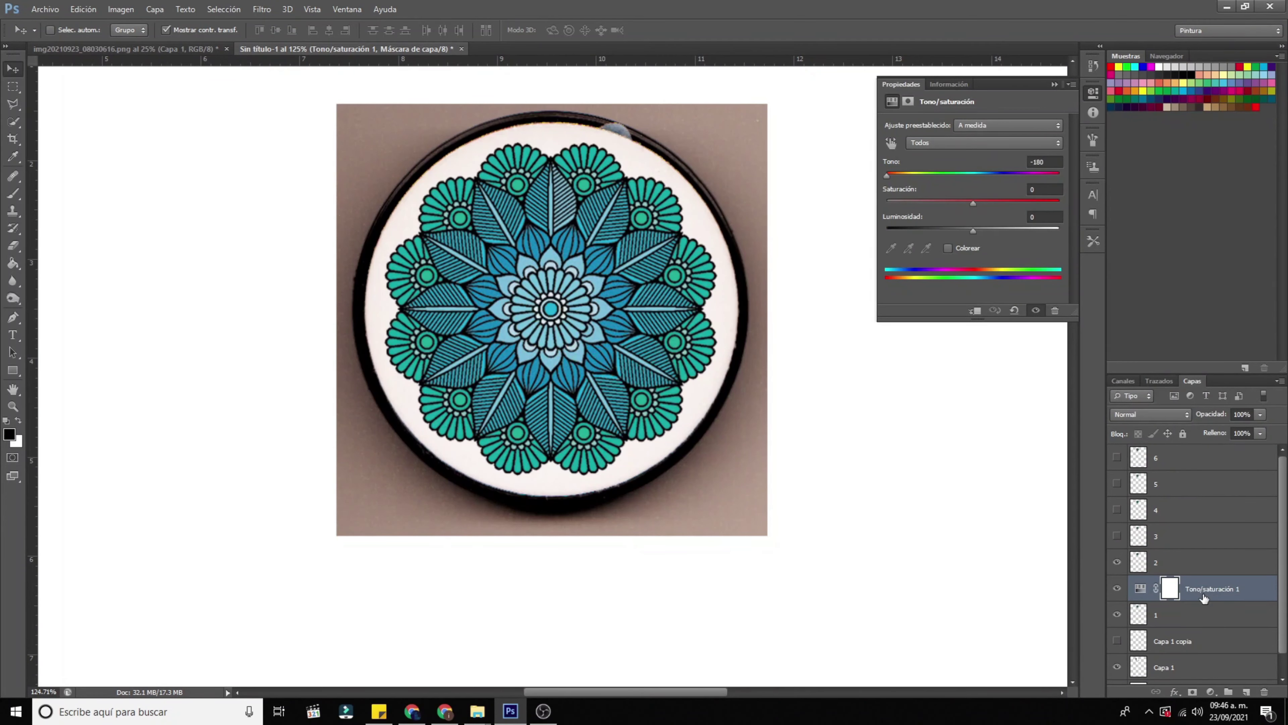
{"action": "key", "text": "ctrl+j"}
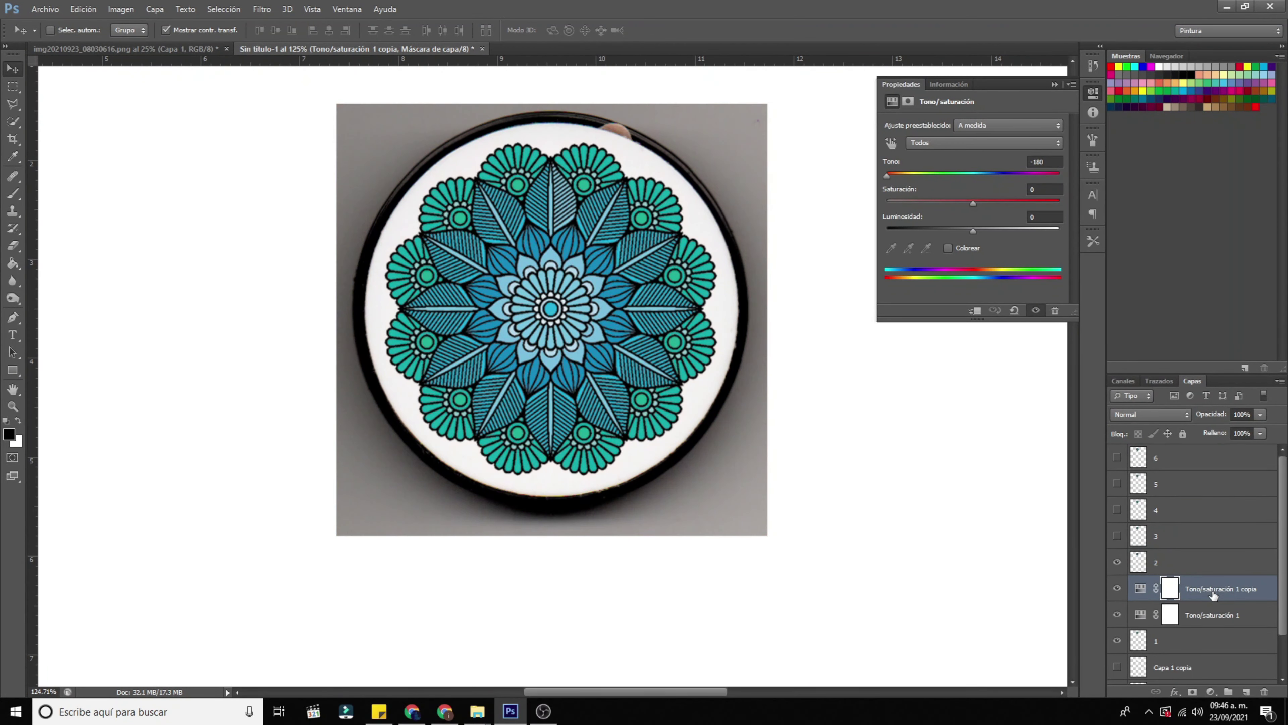
{"action": "key", "text": "ctrl+j"}
{"action": "key", "text": "ctrl+j"}
{"action": "key", "text": "ctrl+j"}
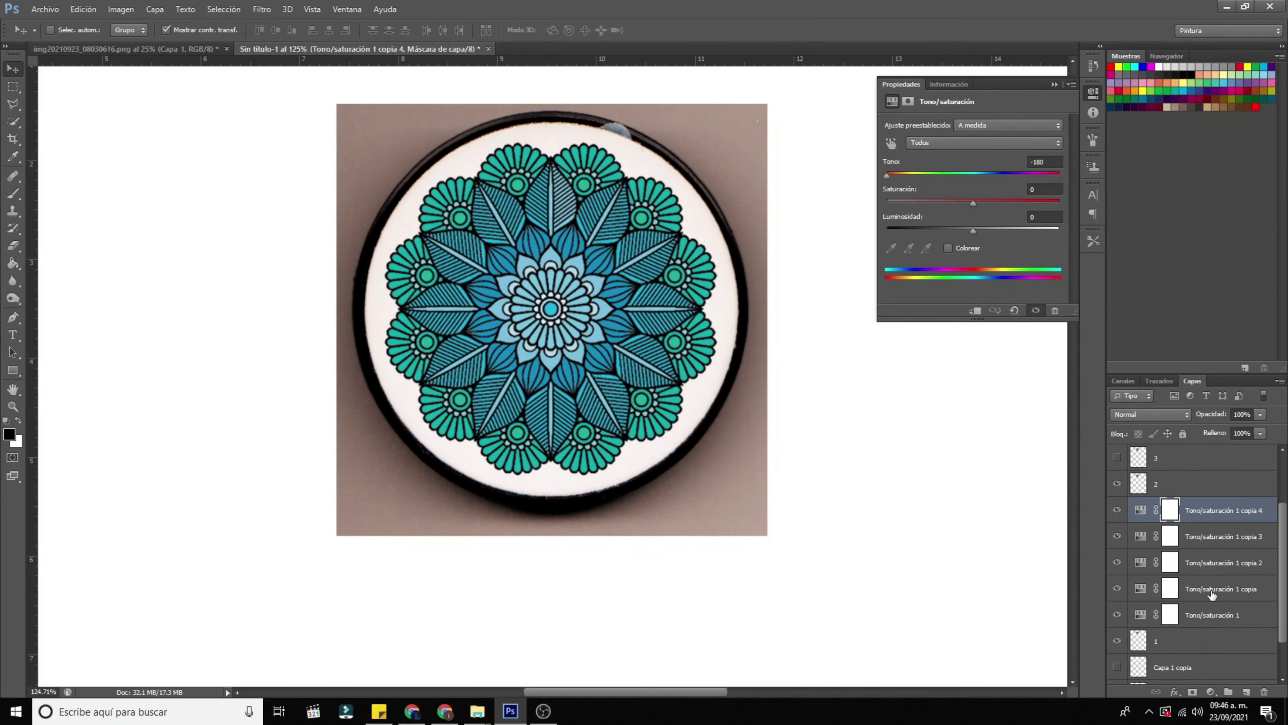
Step: Rename the five Hue/Saturation adjustment layers from the lowest to the highest as 1, 2, 3, 4 and 5
{"action": "left_click", "coordinate": [1205, 614]}
{"action": "double_click", "coordinate": [1205, 615]}
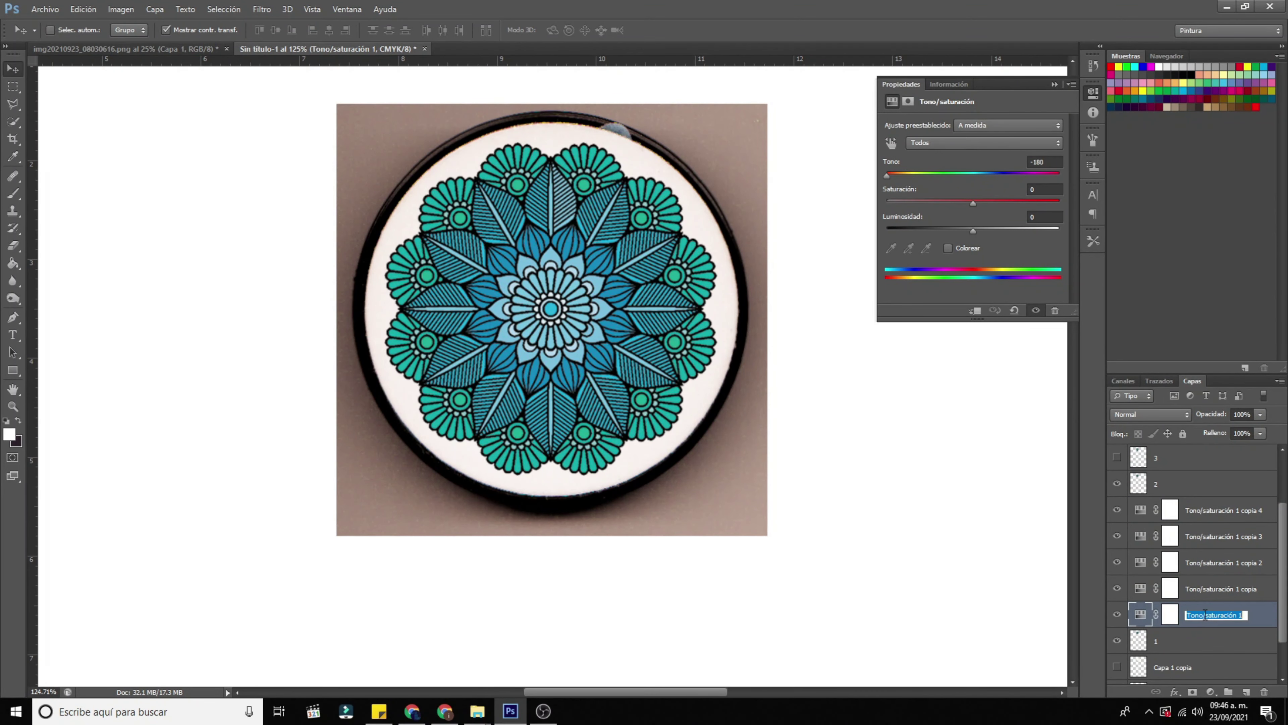
{"action": "type", "text": "1"}
{"action": "double_click", "coordinate": [1207, 591]}
{"action": "type", "text": "2"}
{"action": "double_click", "coordinate": [1211, 566]}
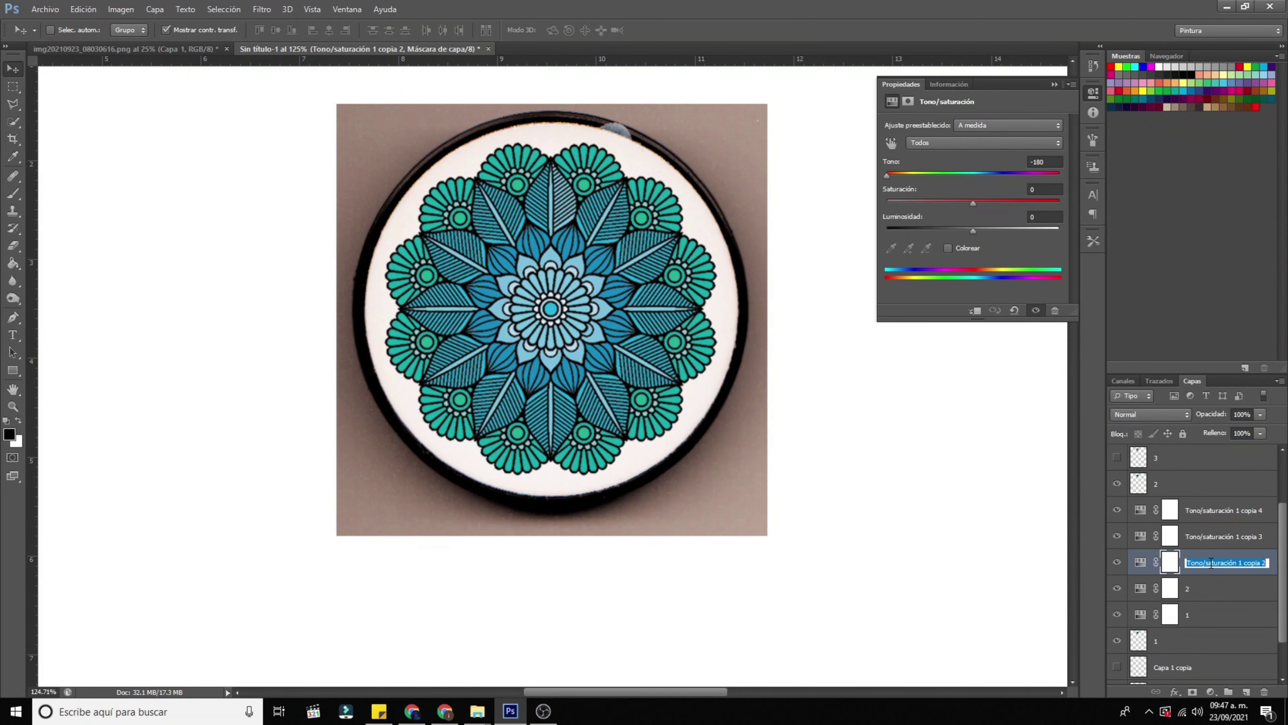
{"action": "type", "text": "3"}
{"action": "double_click", "coordinate": [1211, 538]}
{"action": "type", "text": "4"}
{"action": "double_click", "coordinate": [1213, 510]}
{"action": "type", "text": "4"}
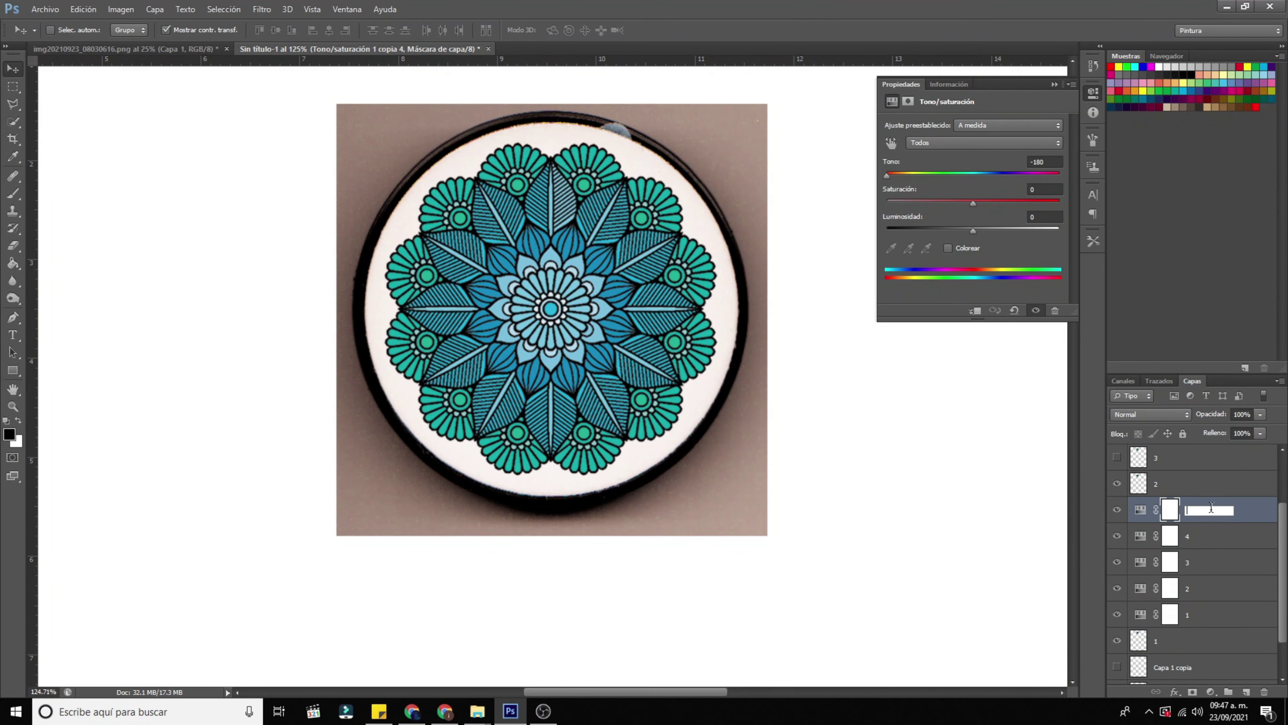
{"action": "key", "text": "Return"}
Step: Duplicate Hue/Saturation layer 5 and rename the copy as 6
{"action": "key", "text": "ctrl+j"}
{"action": "double_click", "coordinate": [1190, 512]}
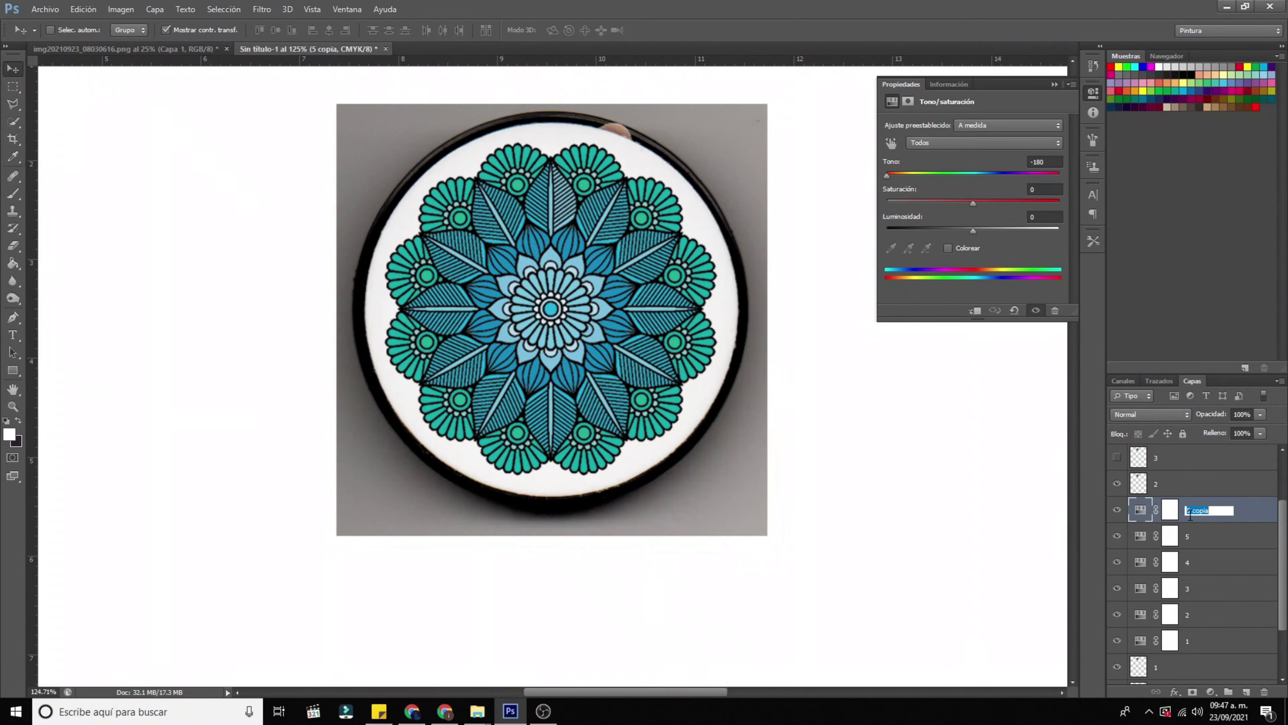
{"action": "type", "text": "6"}
{"action": "key", "text": "Return"}
{"action": "double_click", "coordinate": [1228, 510]}
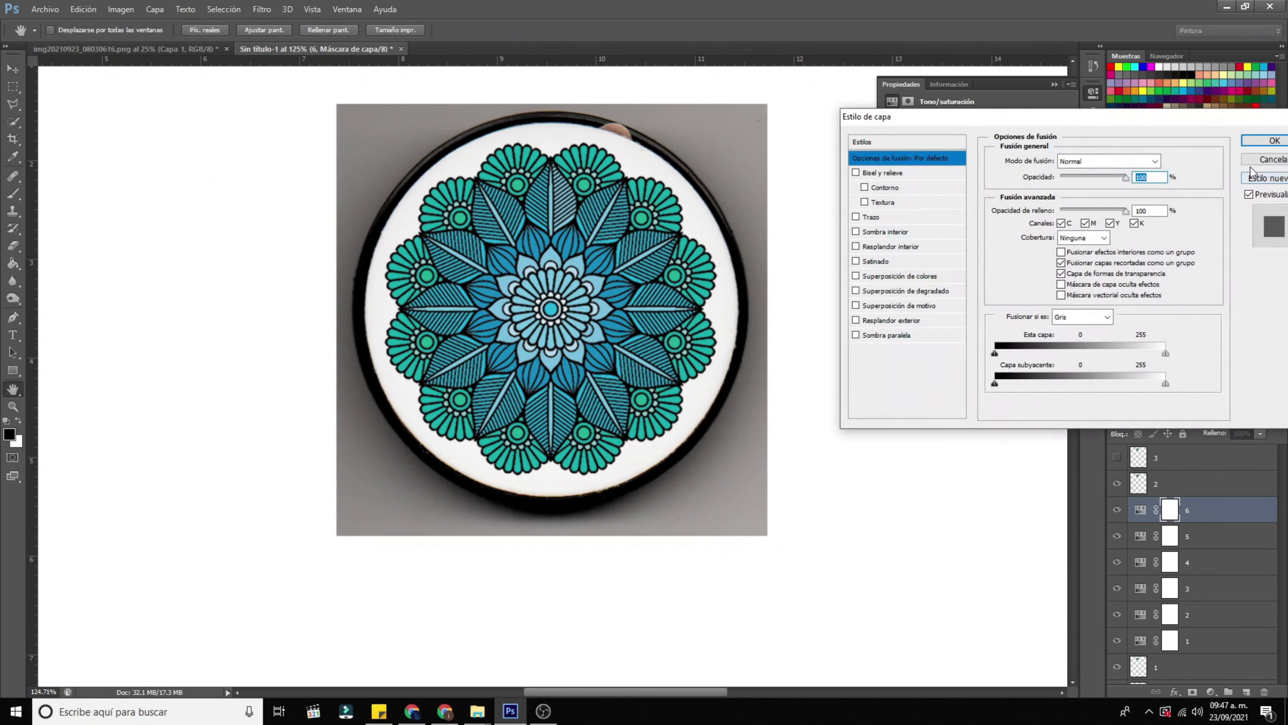
{"action": "key", "text": "Escape"}
{"action": "scroll", "coordinate": [1185, 598], "scroll_direction": "down", "scroll_amount": 2}
{"action": "scroll", "coordinate": [1187, 563], "scroll_direction": "up", "scroll_amount": 4}
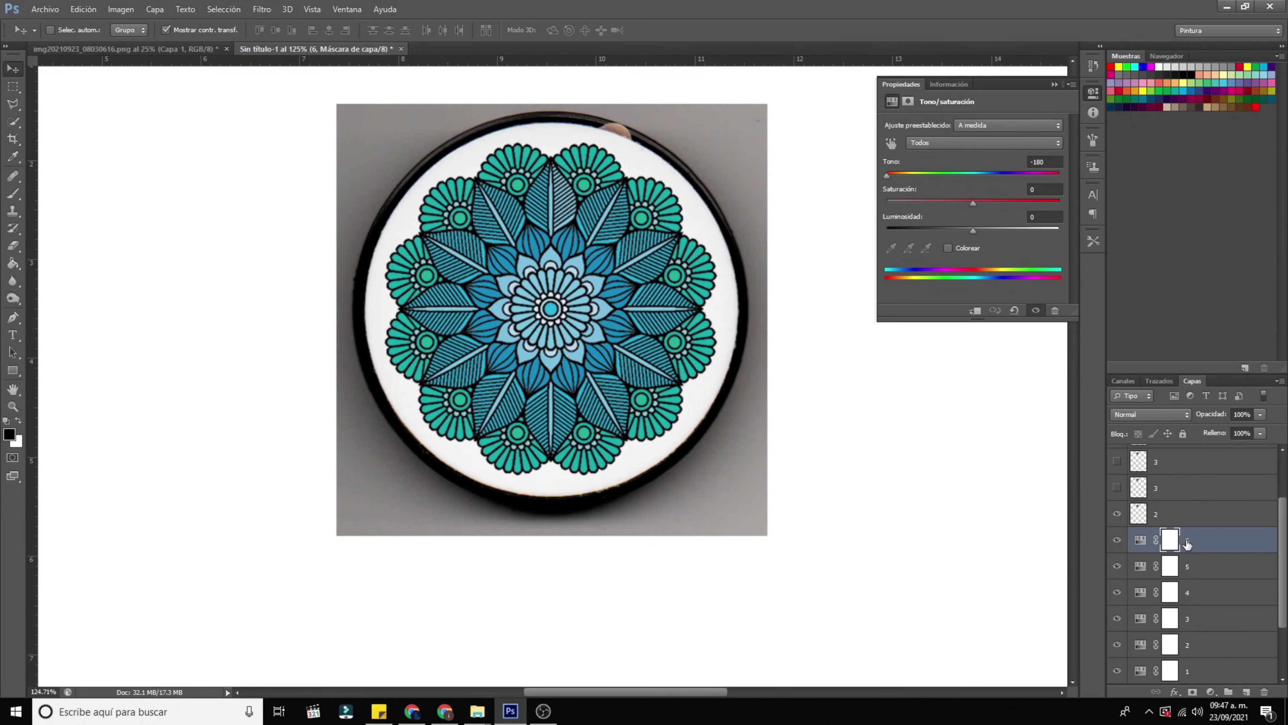
Step: Place Hue/Saturation layers 5, 4 and 3 directly below the mandala layers with the same numbers, and number 6 above the whole stack
{"action": "left_click_drag", "start_coordinate": [1189, 589], "coordinate": [1187, 496]}
{"action": "left_click_drag", "start_coordinate": [1198, 622], "coordinate": [1195, 525]}
{"action": "mouse_move", "coordinate": [1198, 650]}
{"action": "left_mouse_down"}
{"action": "mouse_move", "coordinate": [1194, 576]}
{"action": "mouse_move", "coordinate": [1193, 627]}
{"action": "left_mouse_up"}
{"action": "scroll", "coordinate": [1194, 626], "scroll_direction": "down", "scroll_amount": 2}
{"action": "scroll", "coordinate": [1193, 622], "scroll_direction": "down", "scroll_amount": 1}
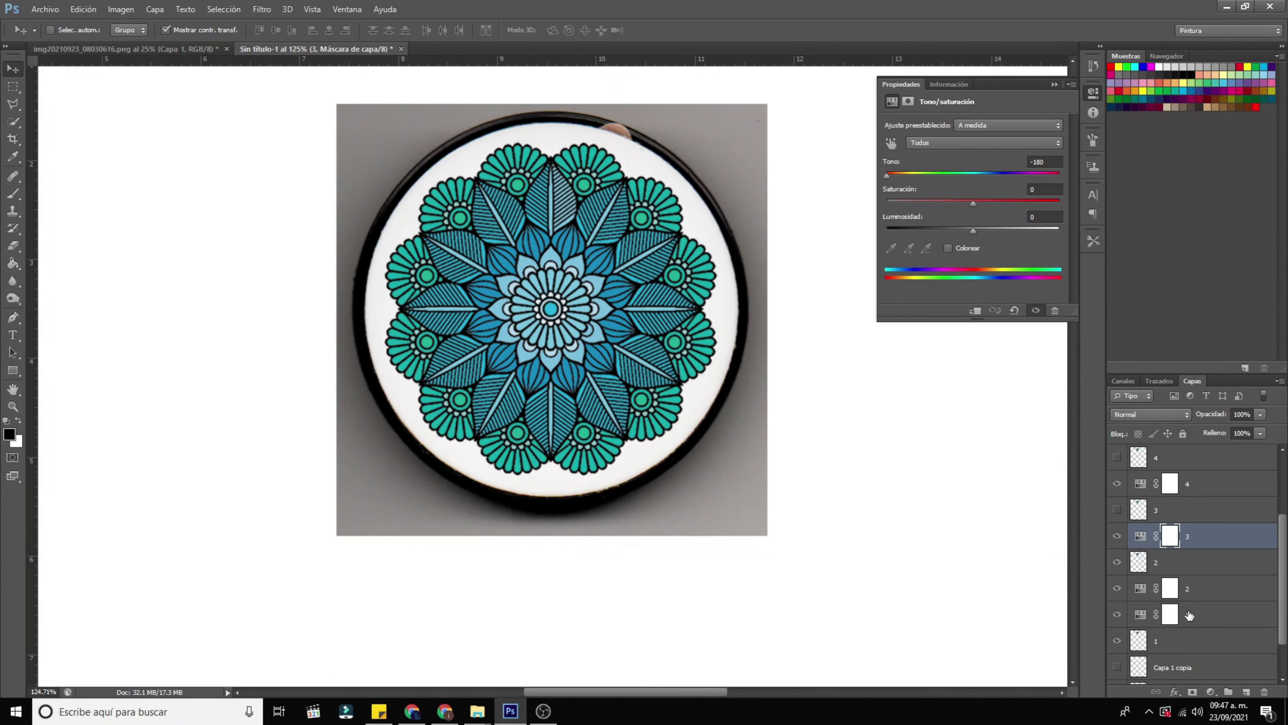
{"action": "scroll", "coordinate": [1189, 615], "scroll_direction": "down", "scroll_amount": 1}
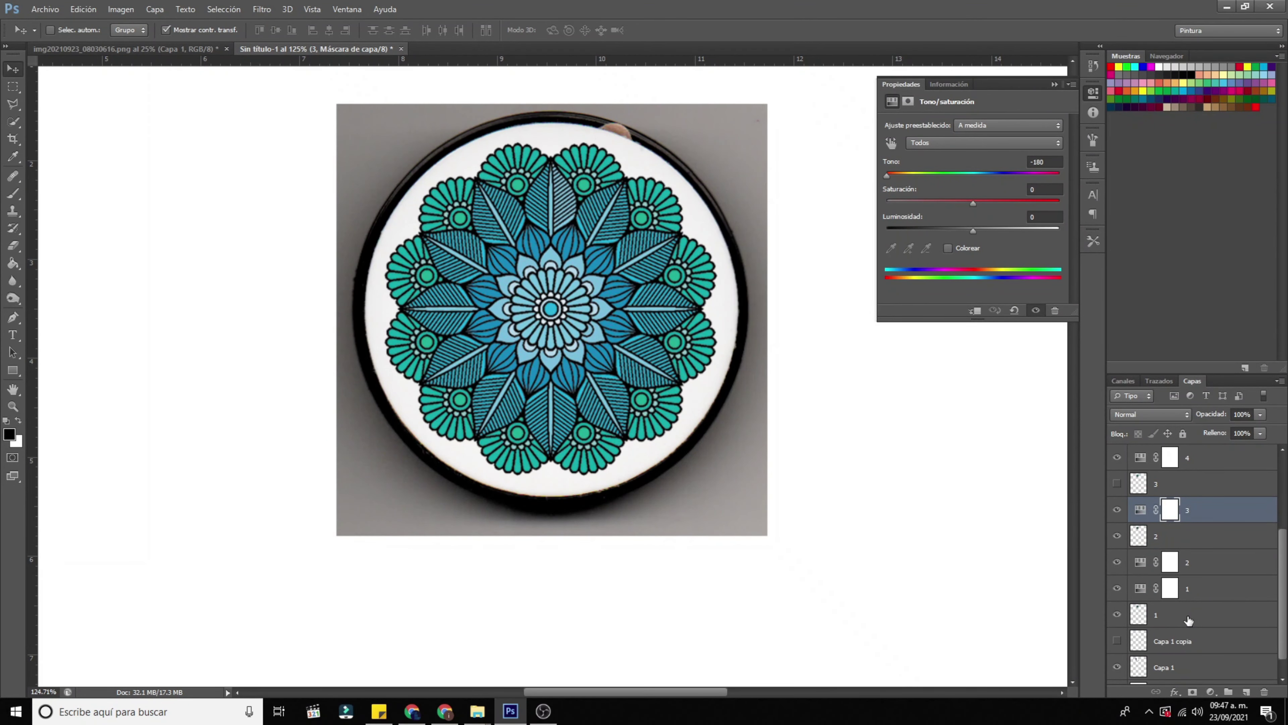
{"action": "scroll", "coordinate": [1189, 620], "scroll_direction": "up", "scroll_amount": 3}
{"action": "left_click_drag", "start_coordinate": [1174, 484], "coordinate": [1174, 454]}
{"action": "left_click", "coordinate": [1196, 452]}
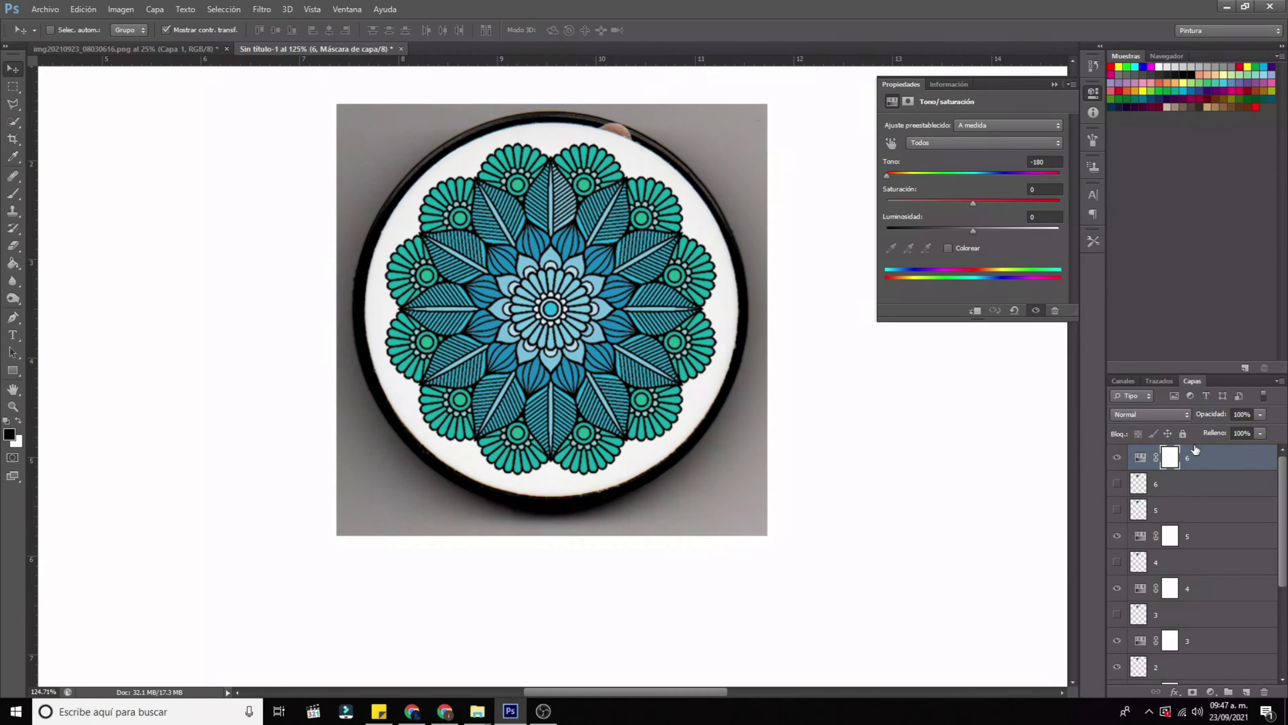
Step: Move Hue/Saturation layers 5, 4, 3 and 2 directly above the mandala layers with the same numbers
{"action": "left_click", "coordinate": [1184, 530]}
{"action": "scroll", "coordinate": [1192, 548], "scroll_direction": "down", "scroll_amount": 2}
{"action": "left_click_drag", "start_coordinate": [1187, 514], "coordinate": [1189, 481]}
{"action": "left_click_drag", "start_coordinate": [1193, 558], "coordinate": [1192, 524]}
{"action": "left_click_drag", "start_coordinate": [1189, 619], "coordinate": [1189, 585]}
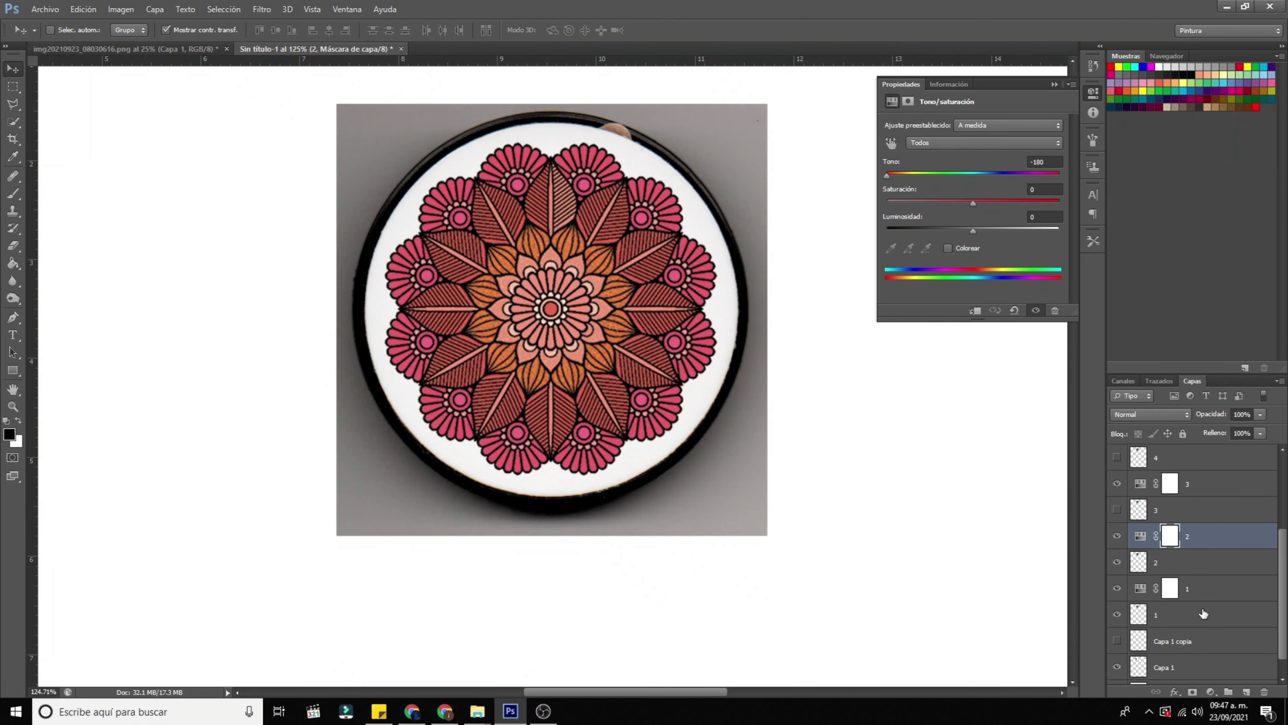
Step: Hide Hue/Saturation layers 6 to 2 and mandala layer 2, leaving only mandala 1 and its adjustment over the disc photo
{"action": "scroll", "coordinate": [1161, 578], "scroll_direction": "up", "scroll_amount": 3}
{"action": "left_click", "coordinate": [1118, 510]}
{"action": "left_click", "coordinate": [1117, 562]}
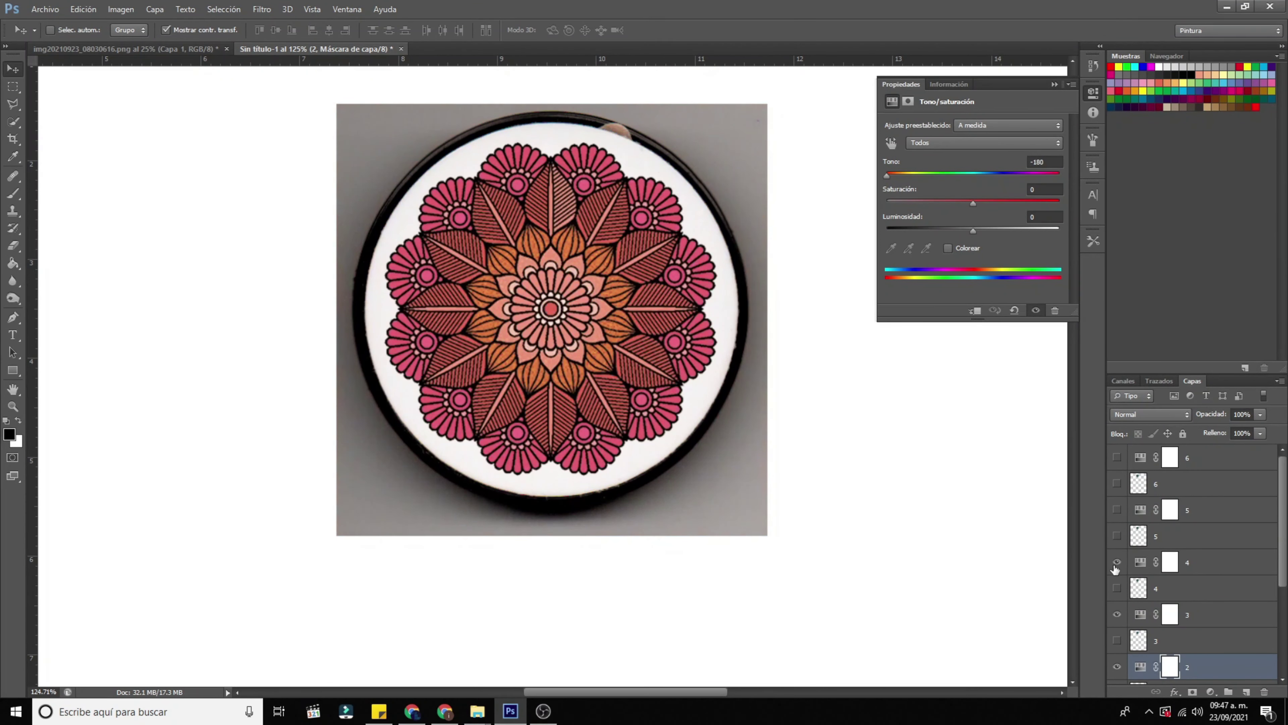
{"action": "left_click", "coordinate": [1118, 615]}
{"action": "scroll", "coordinate": [1121, 624], "scroll_direction": "down", "scroll_amount": 3}
{"action": "left_click", "coordinate": [1122, 585]}
{"action": "scroll", "coordinate": [1122, 585], "scroll_direction": "down", "scroll_amount": 2}
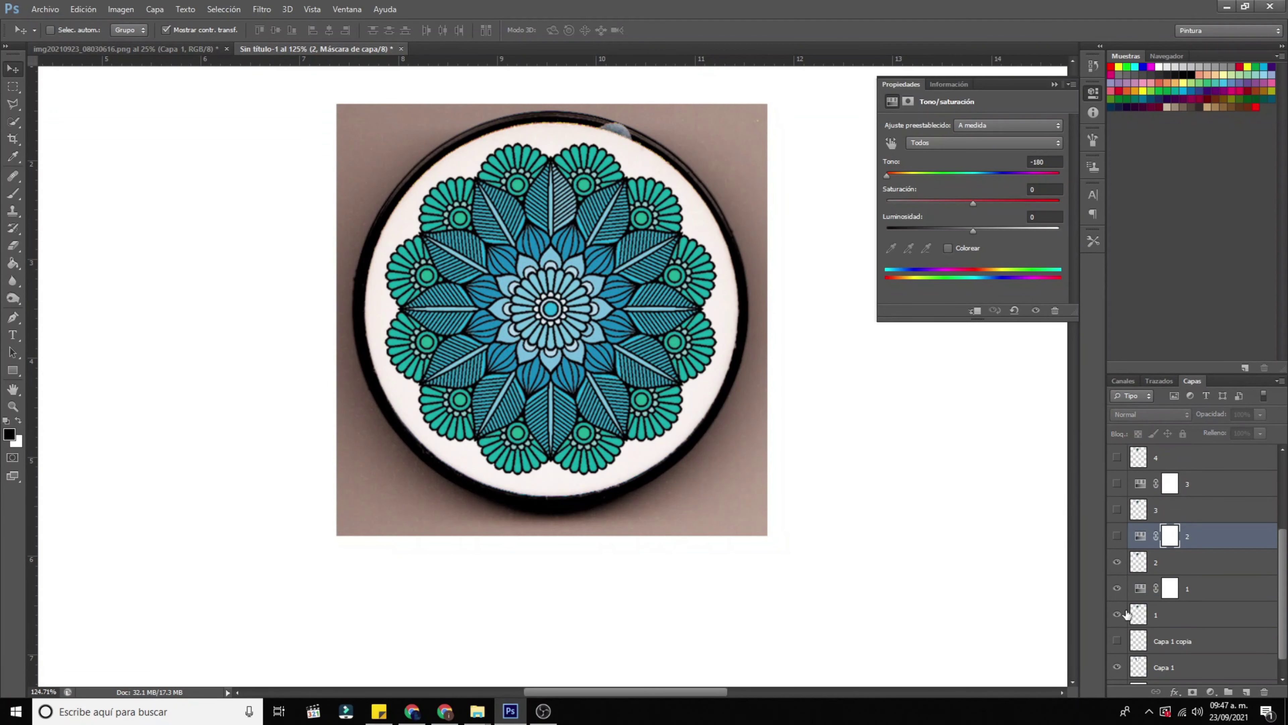
{"action": "left_click", "coordinate": [1120, 562]}
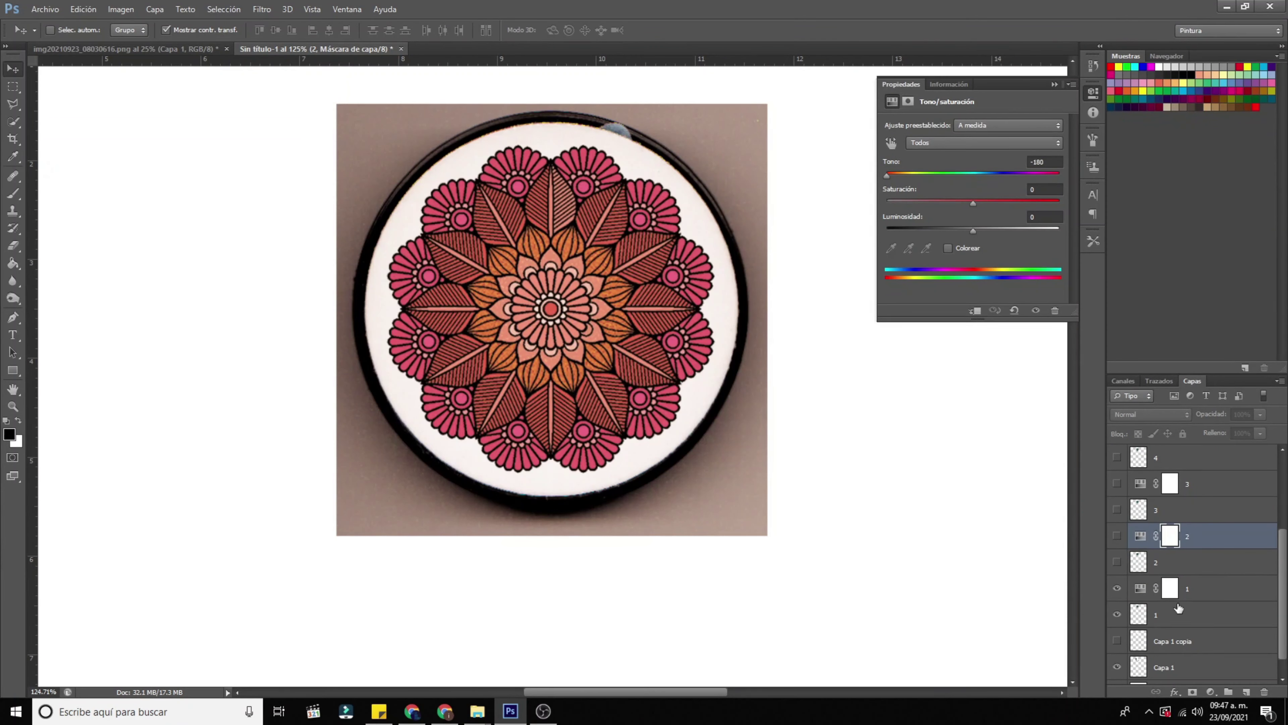
{"action": "left_click", "coordinate": [1193, 594]}
{"action": "left_click", "coordinate": [1182, 620]}
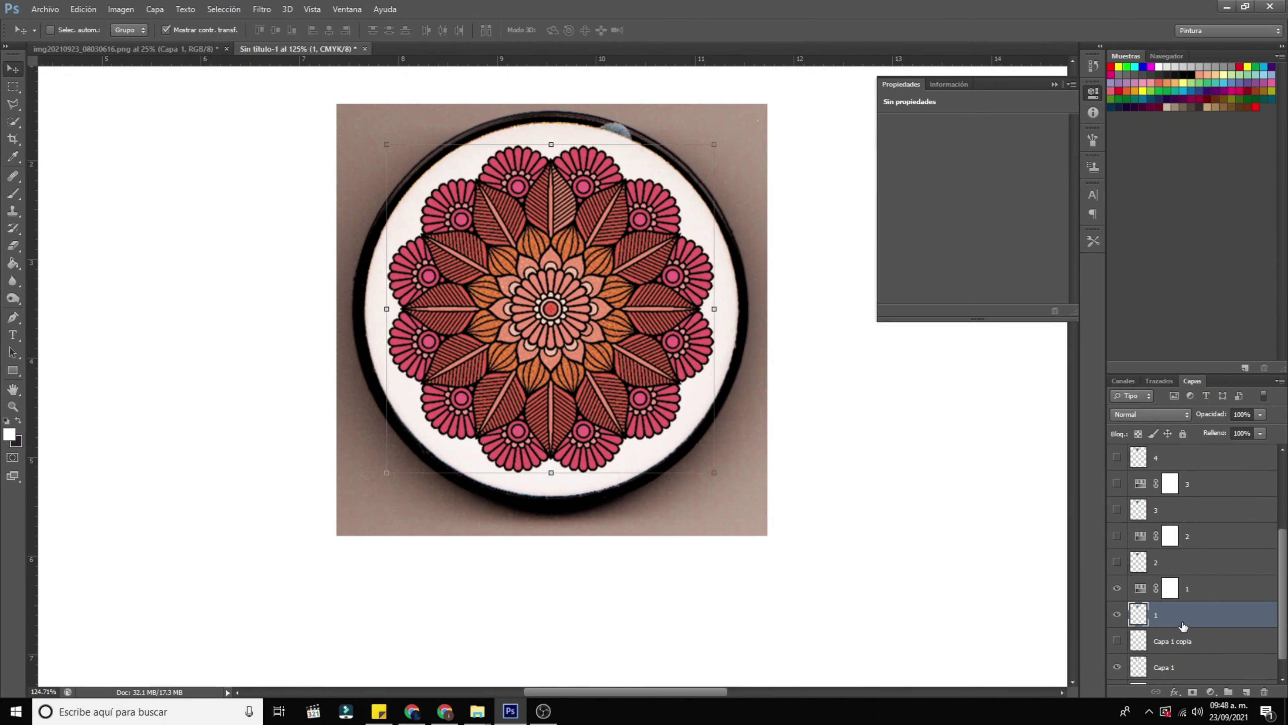
Step: Show mandala layer 2 and its Hue/Saturation layer, and set that adjustment's hue to -138
{"action": "left_click", "coordinate": [1117, 562]}
{"action": "left_click", "coordinate": [1117, 536]}
{"action": "left_click", "coordinate": [1166, 527]}
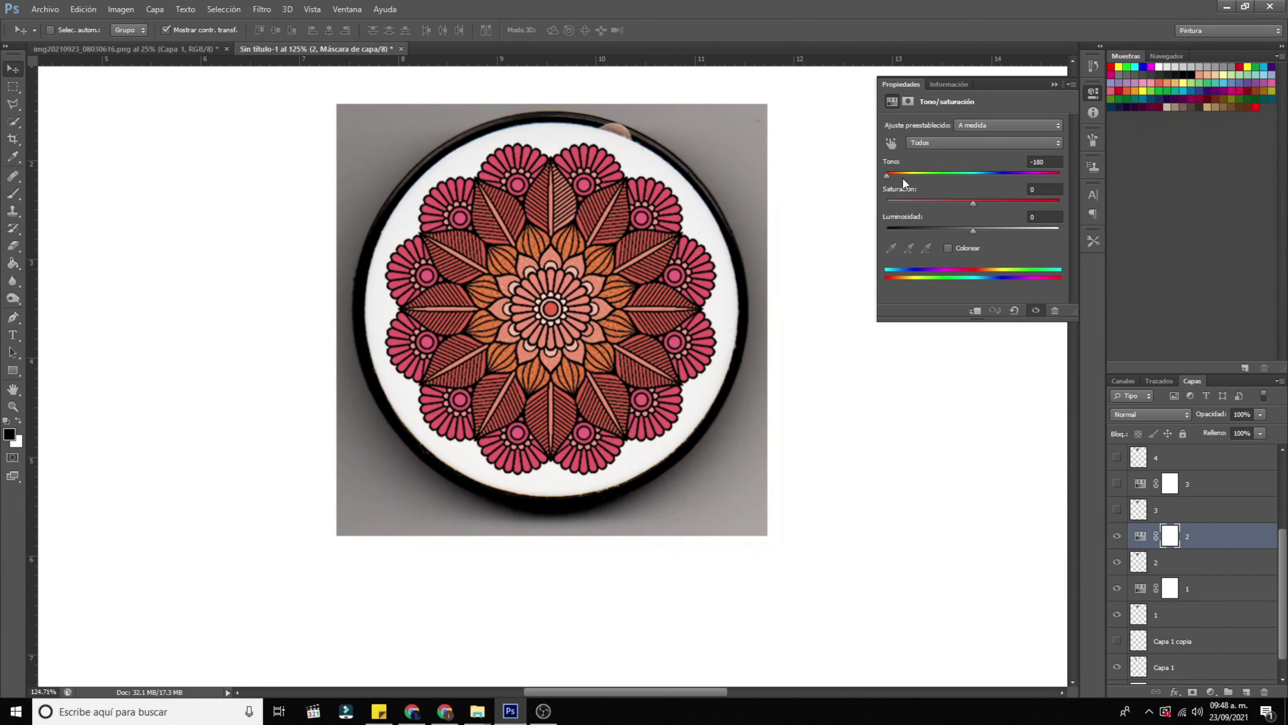
{"action": "left_click_drag", "start_coordinate": [886, 177], "coordinate": [902, 175]}
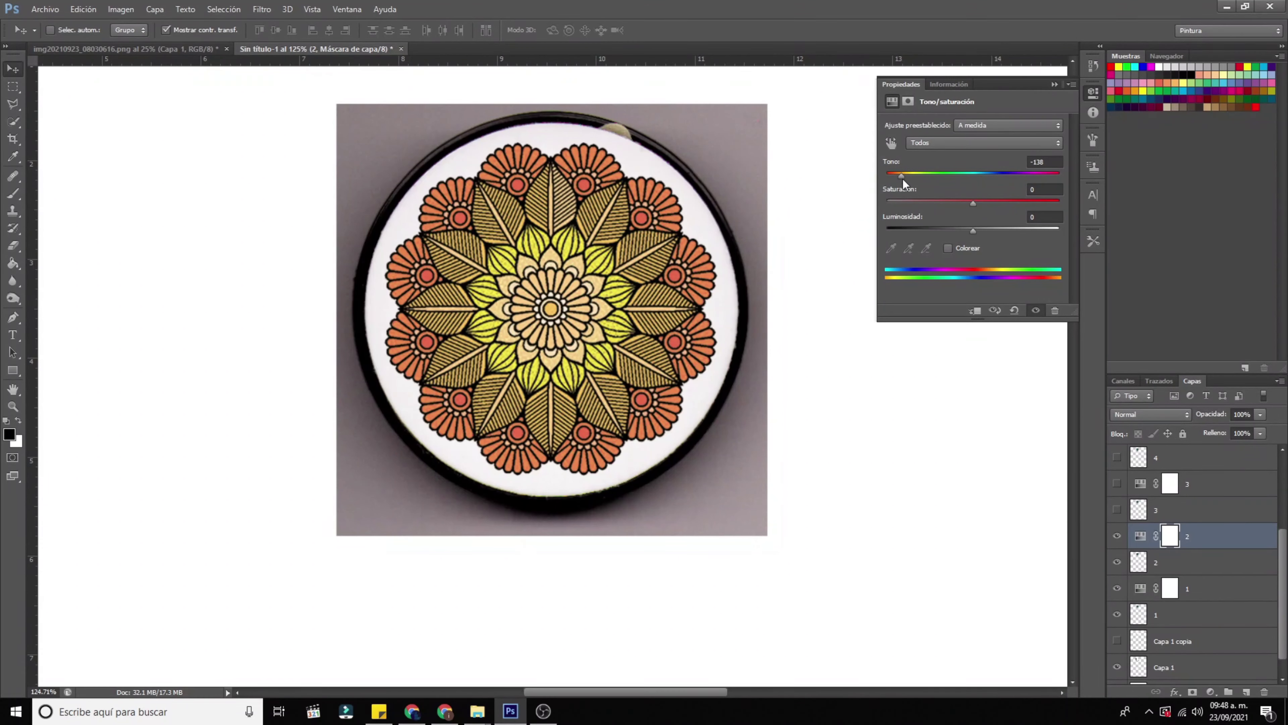
Step: Show mandala layer 3 and its Hue/Saturation layer, and set that adjustment's hue to -100
{"action": "left_click", "coordinate": [1118, 510]}
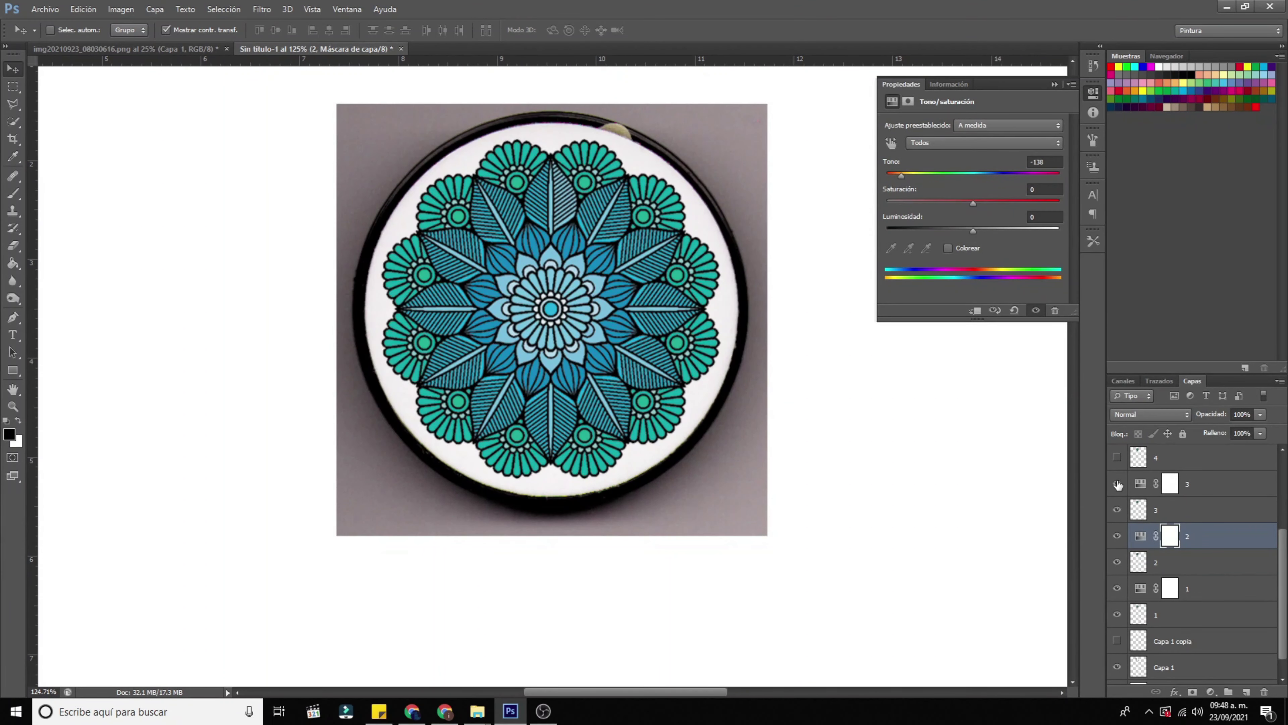
{"action": "left_click", "coordinate": [1117, 485]}
{"action": "left_click", "coordinate": [1170, 484]}
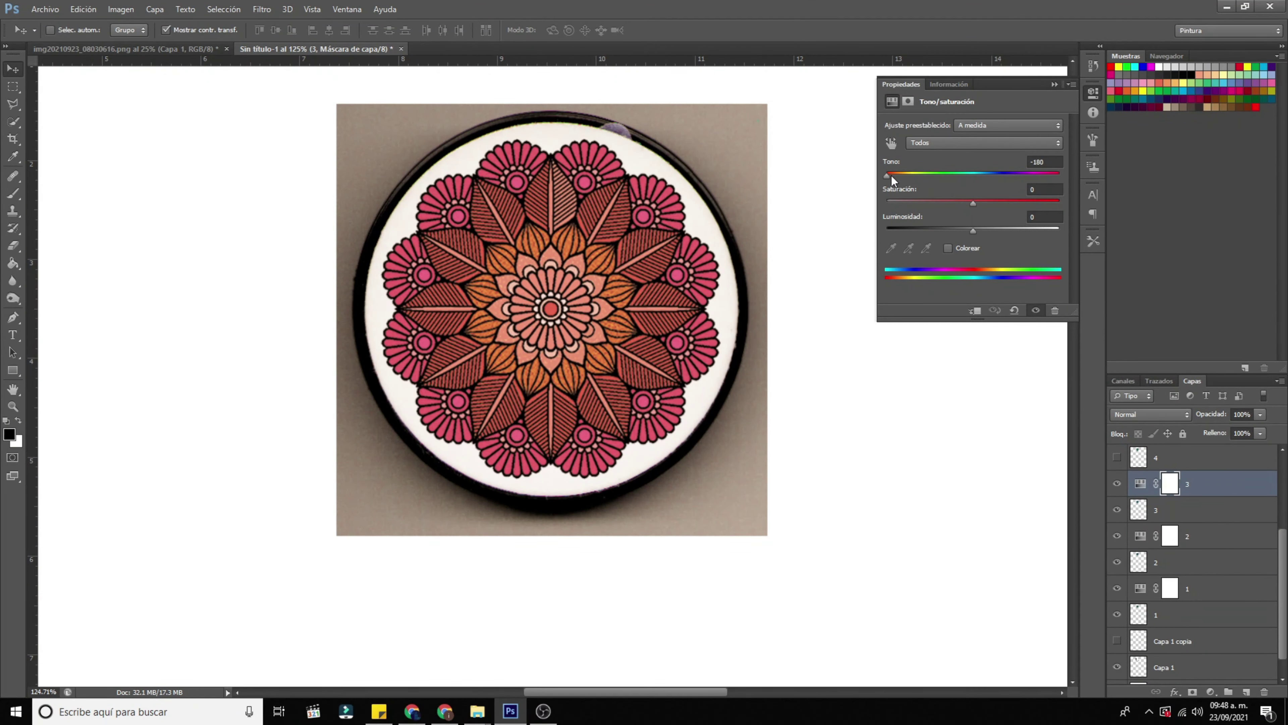
{"action": "left_click_drag", "start_coordinate": [891, 175], "coordinate": [915, 177]}
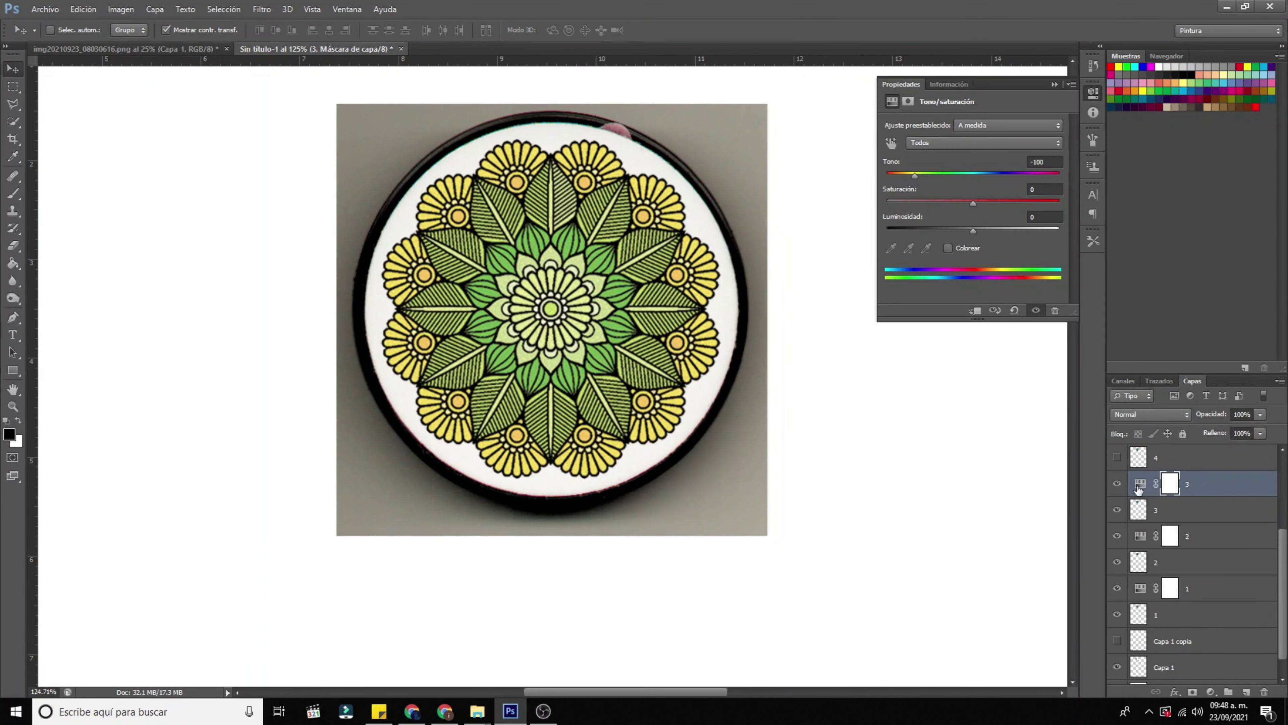
Step: Show mandala layer 4 and its Hue/Saturation layer, and set the hue of adjustment 4 to -5
{"action": "scroll", "coordinate": [1198, 497], "scroll_direction": "up", "scroll_amount": 2}
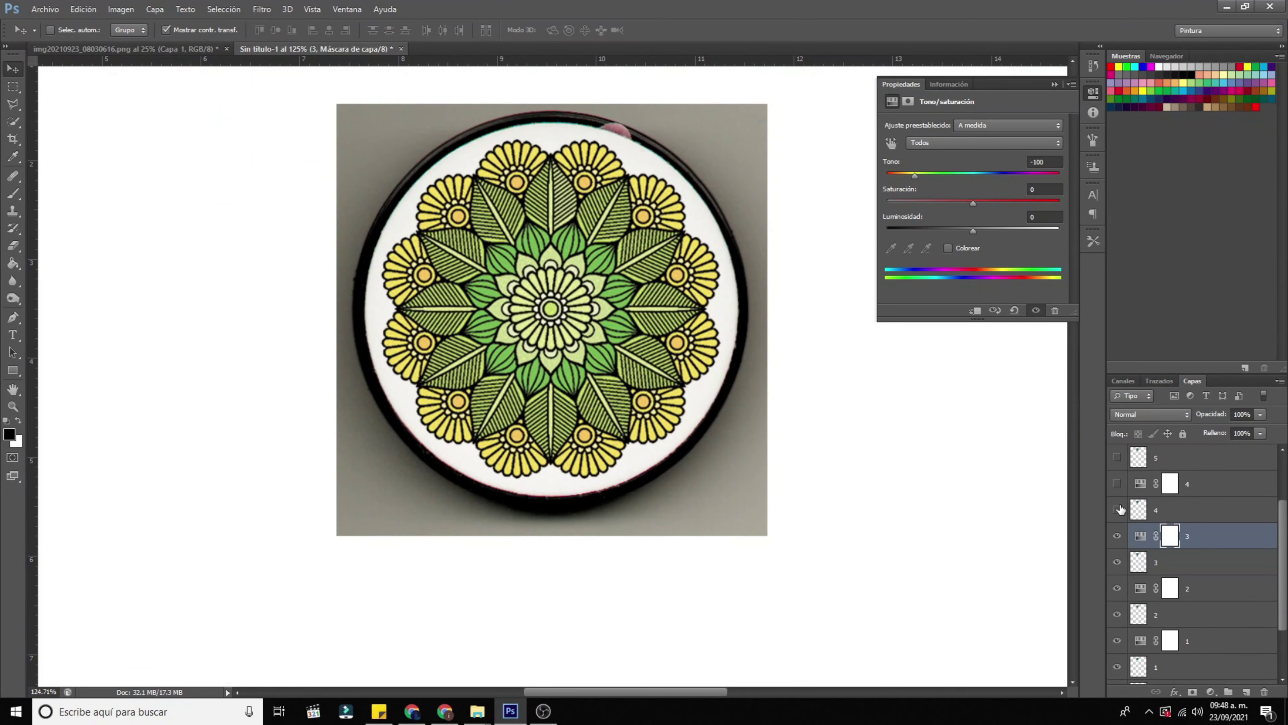
{"action": "left_click", "coordinate": [1119, 509]}
{"action": "left_click", "coordinate": [1118, 484]}
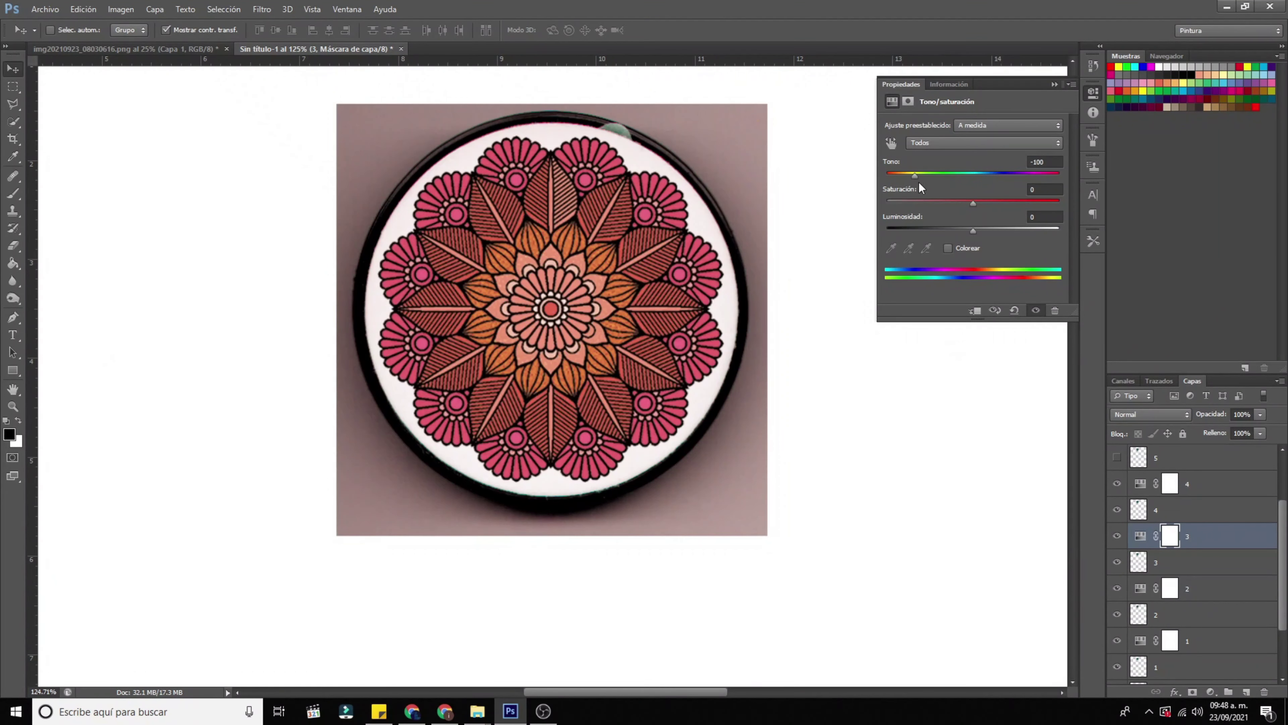
{"action": "left_click_drag", "start_coordinate": [918, 176], "coordinate": [971, 177]}
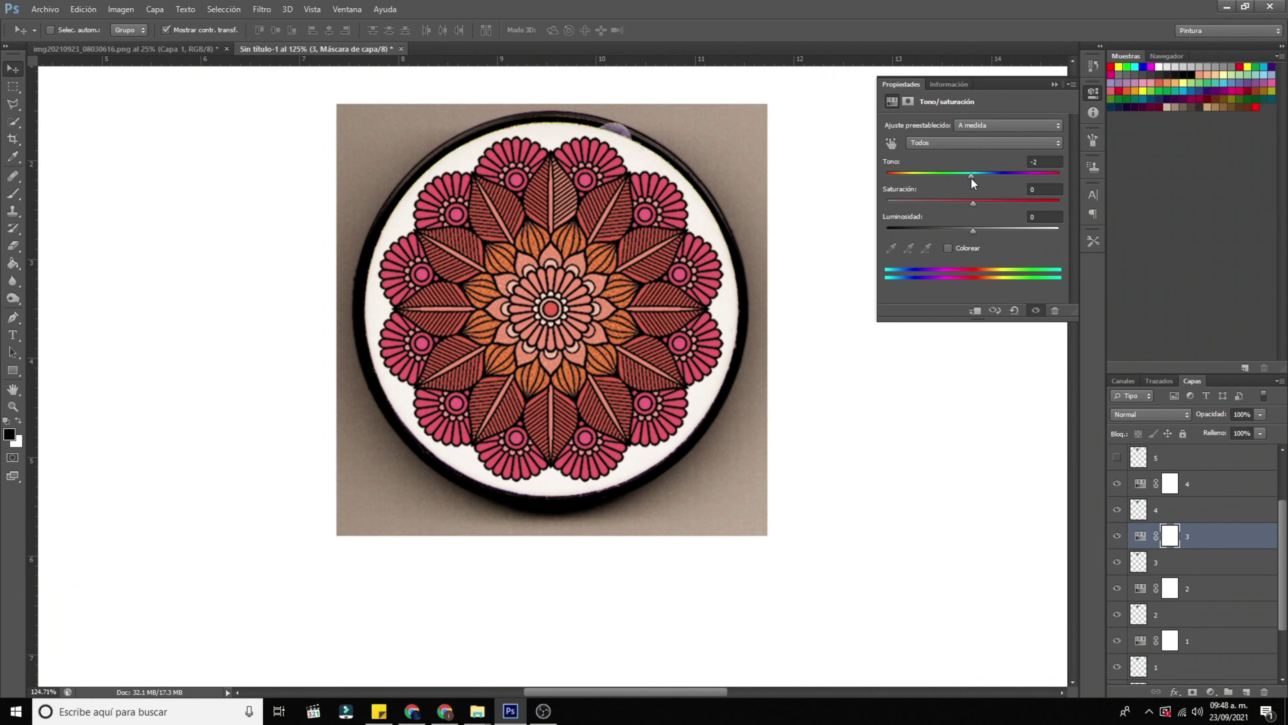
{"action": "left_click", "coordinate": [1213, 486]}
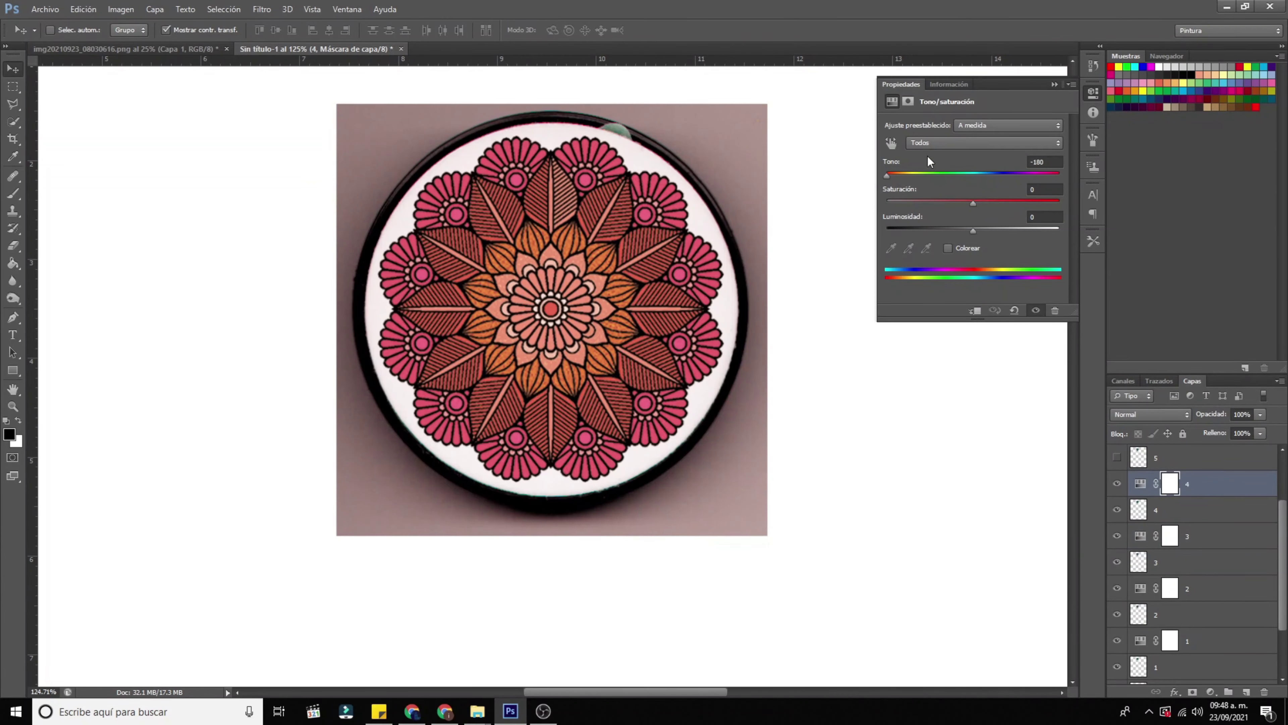
{"action": "left_click_drag", "start_coordinate": [886, 174], "coordinate": [970, 181]}
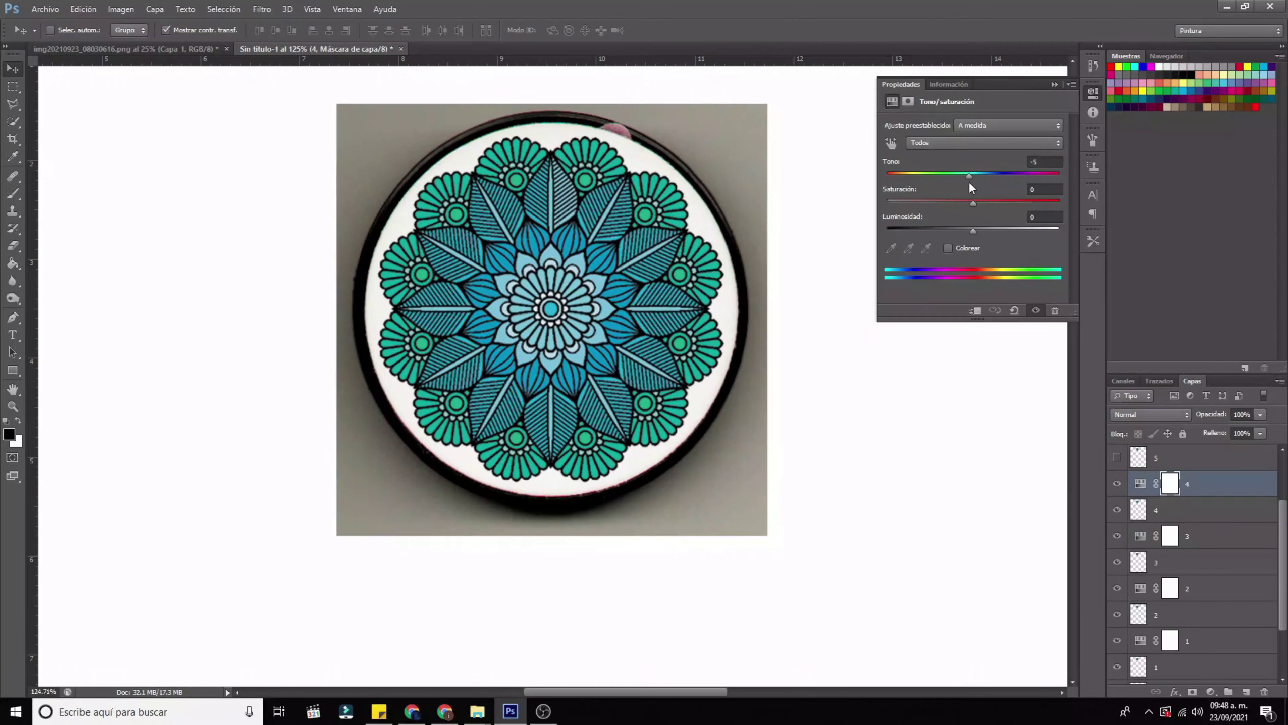
Step: Hide mandala layer 4 with its adjustment, and set the hue of Hue/Saturation layer 3 to -33
{"action": "left_click", "coordinate": [1204, 535]}
{"action": "left_click", "coordinate": [1119, 484]}
{"action": "left_click", "coordinate": [1119, 510]}
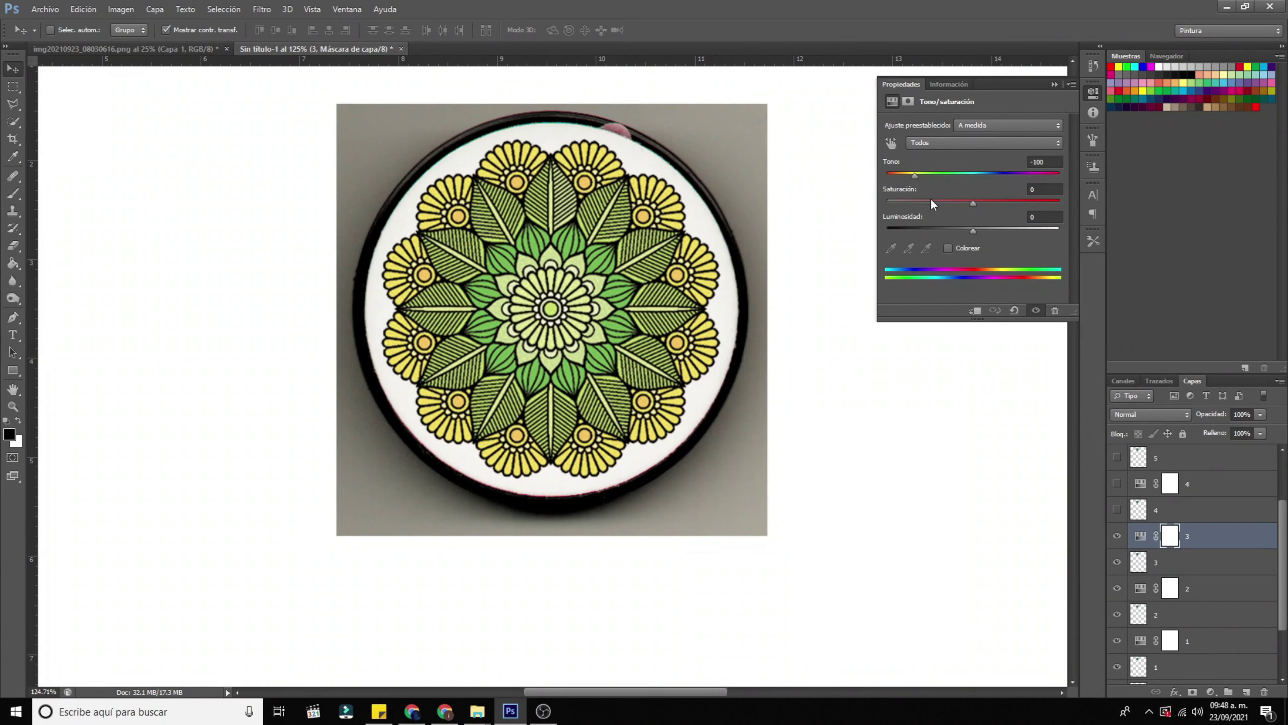
{"action": "left_click_drag", "start_coordinate": [916, 175], "coordinate": [945, 174]}
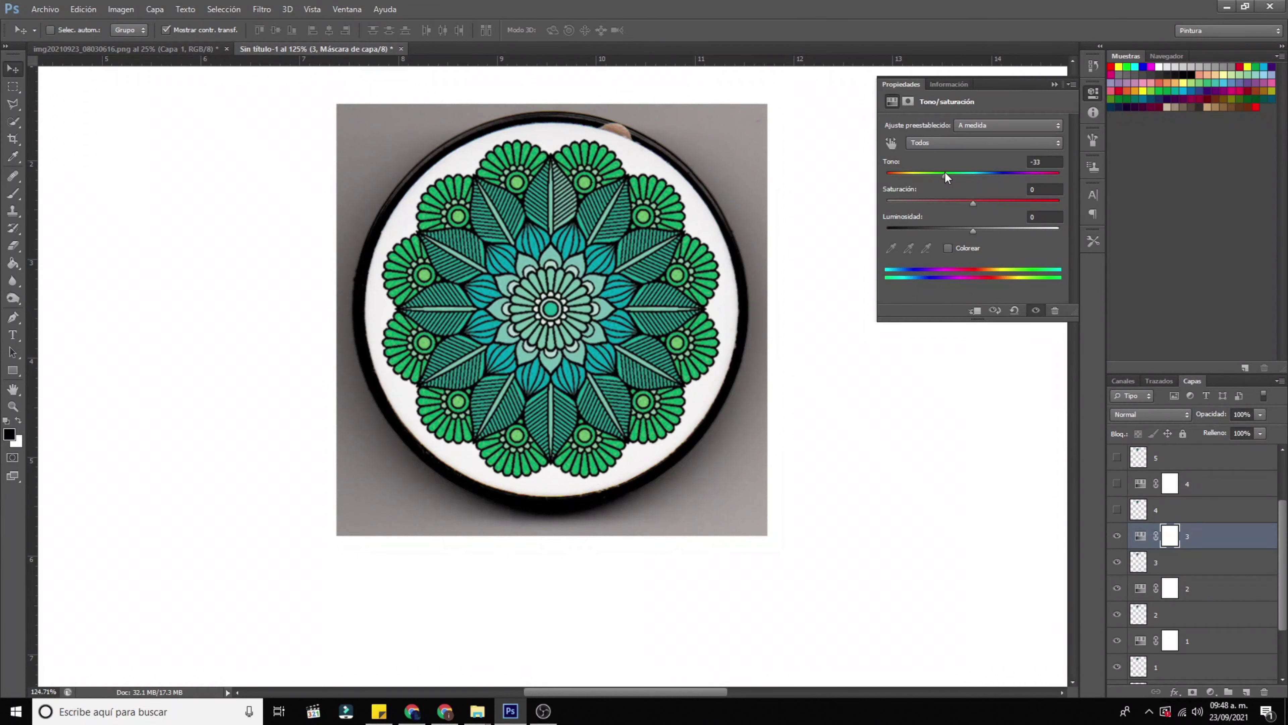
Step: Hide mandala layer 3 with its adjustment, and set the hue of Hue/Saturation layer 2 to -110
{"action": "left_click", "coordinate": [1118, 536]}
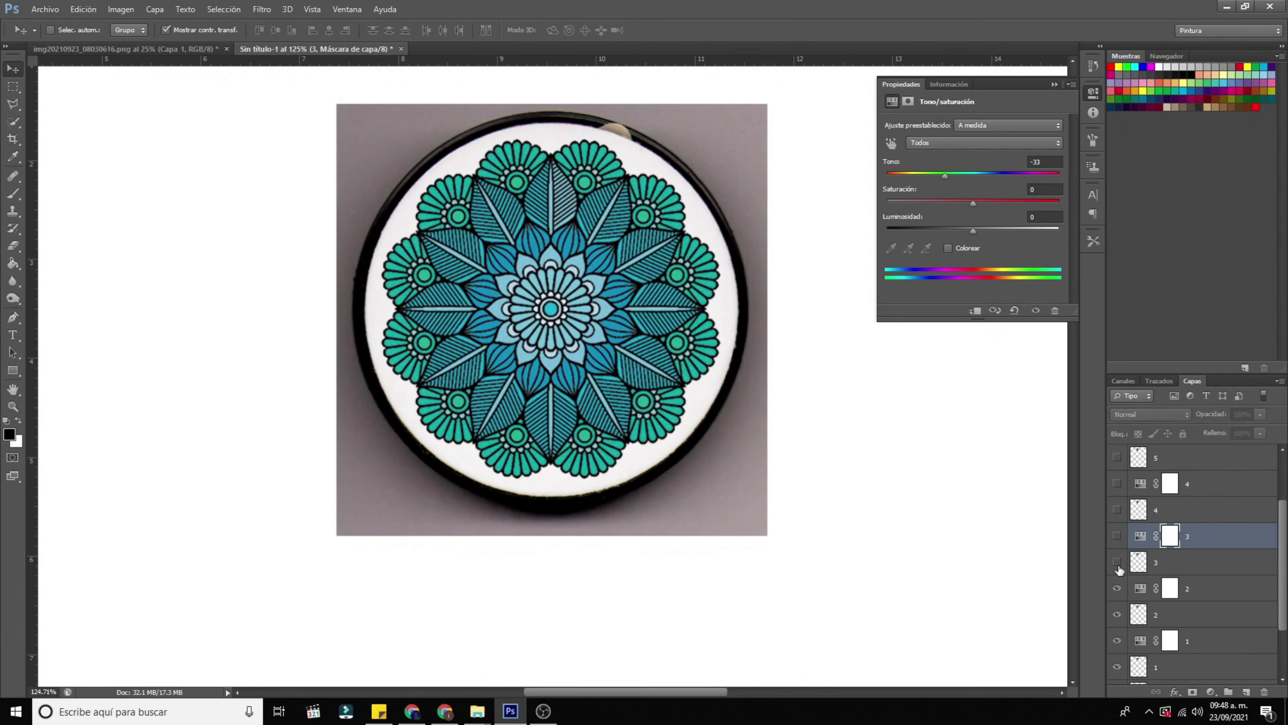
{"action": "left_click", "coordinate": [1119, 562]}
{"action": "left_click", "coordinate": [1207, 588]}
{"action": "left_click_drag", "start_coordinate": [902, 175], "coordinate": [912, 175]}
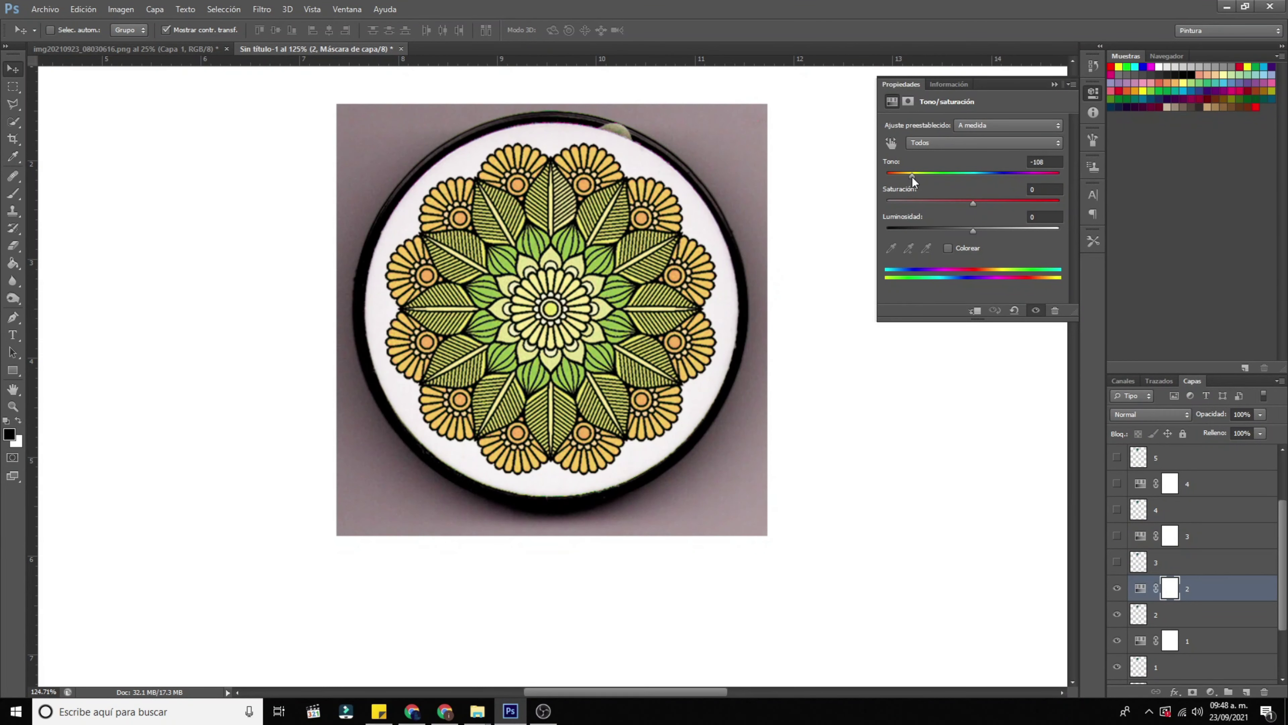
Step: Select Hue/Saturation layer 1 and hide mandala layer 2 together with its adjustment
{"action": "scroll", "coordinate": [1150, 586], "scroll_direction": "down", "scroll_amount": 1}
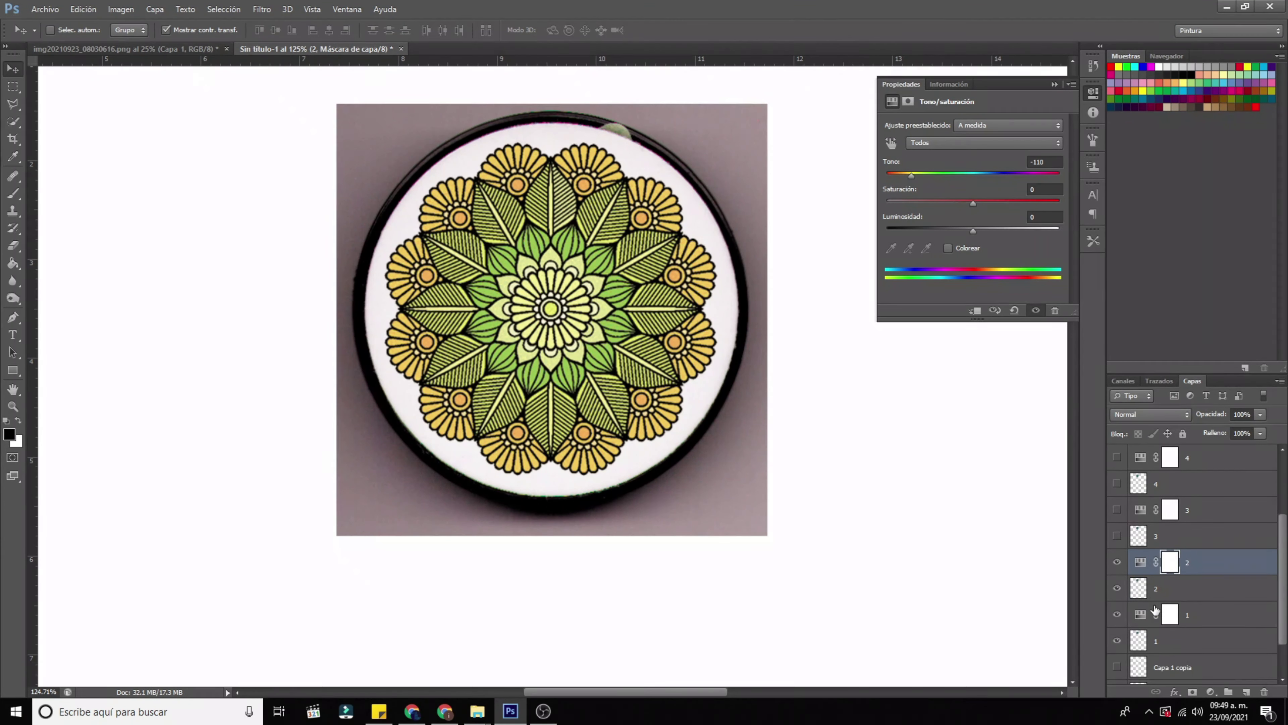
{"action": "left_click", "coordinate": [1187, 615]}
{"action": "left_click", "coordinate": [1118, 562]}
{"action": "left_click", "coordinate": [1118, 588]}
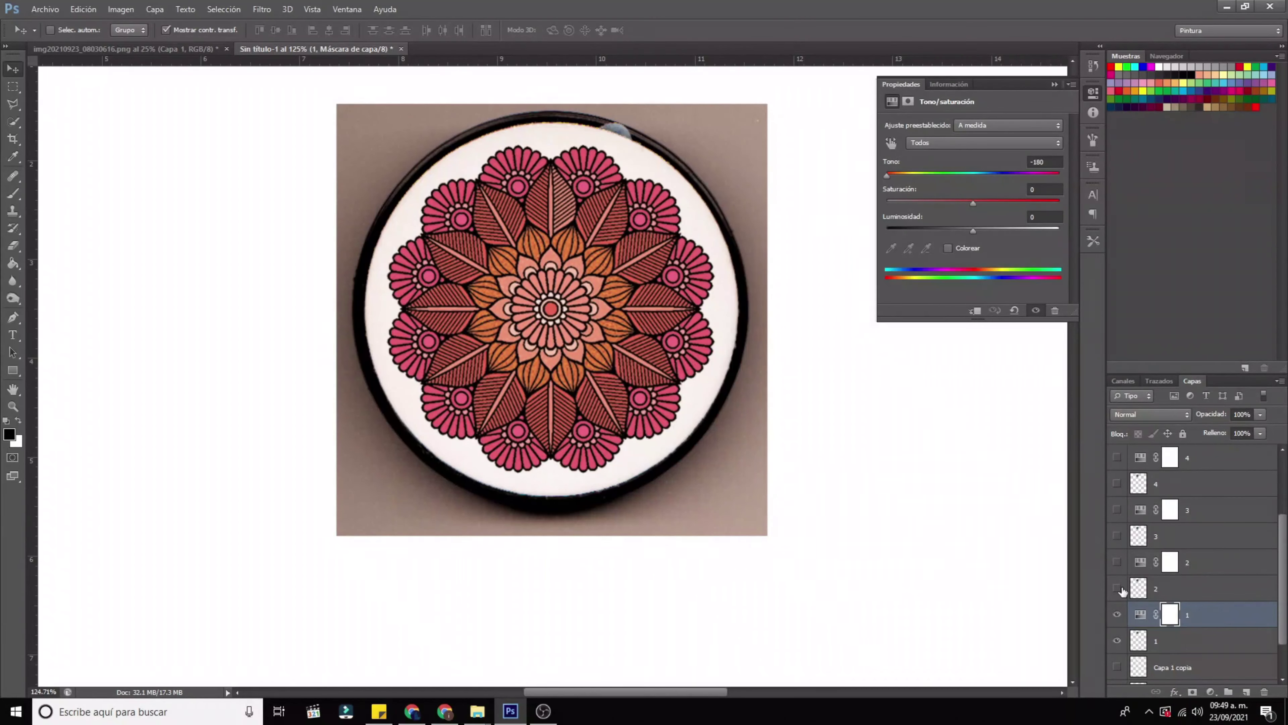
Step: Show Hue/Saturation layer 5 and set its hue to +36
{"action": "scroll", "coordinate": [1136, 558], "scroll_direction": "up", "scroll_amount": 2}
{"action": "left_click", "coordinate": [1118, 510]}
{"action": "left_click", "coordinate": [1187, 510]}
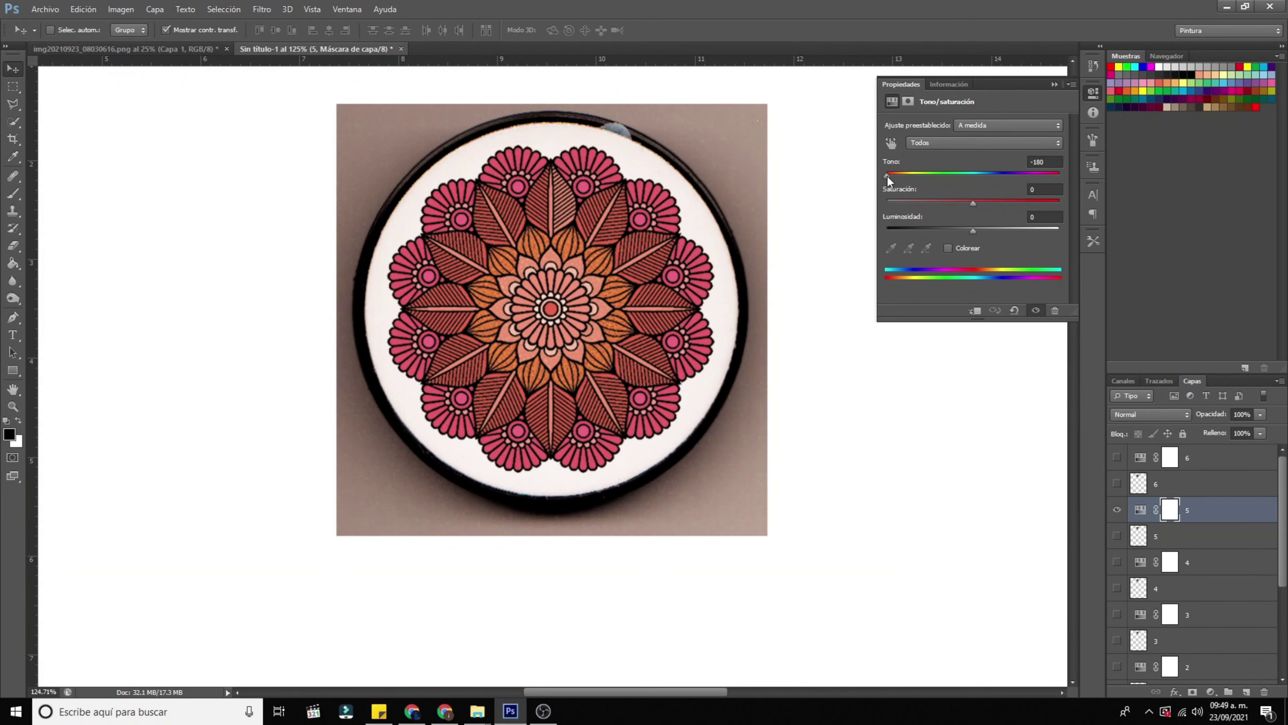
{"action": "left_click_drag", "start_coordinate": [888, 176], "coordinate": [1002, 200]}
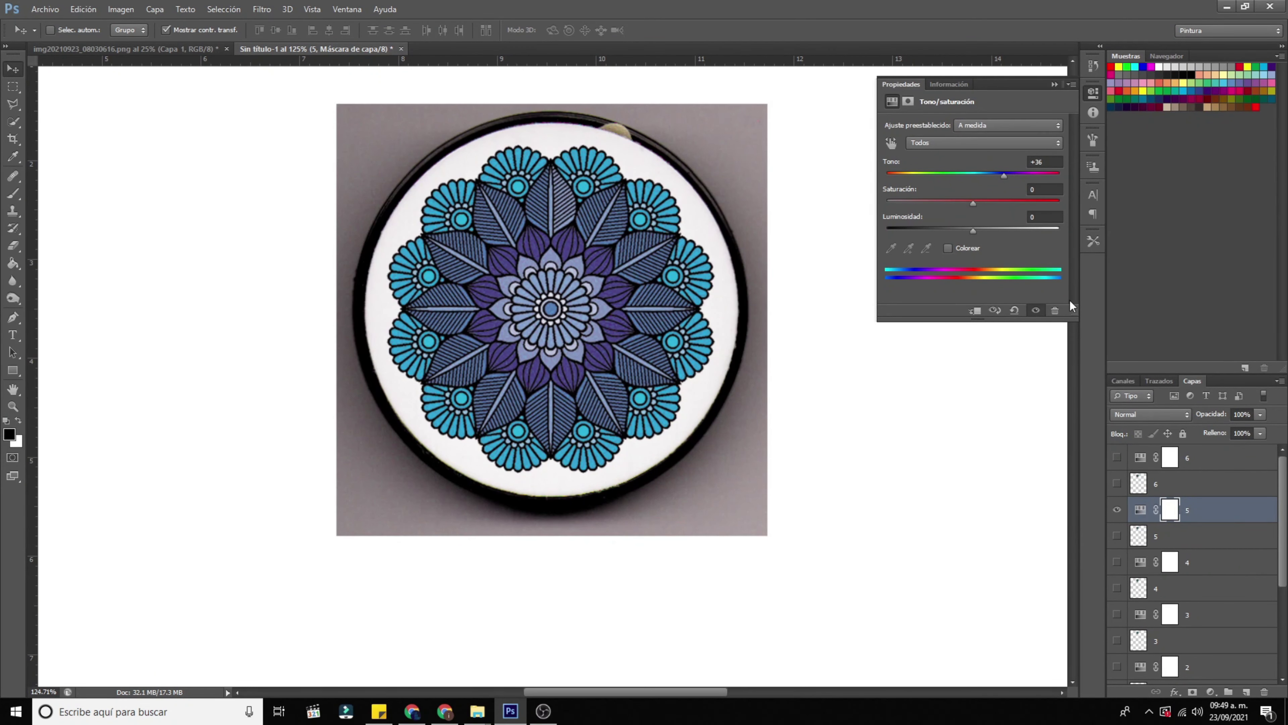
Step: Hide Hue/Saturation layer 5, show Hue/Saturation layer 6 and shift its hue to the purple-magenta range
{"action": "left_click", "coordinate": [1118, 510]}
{"action": "left_click", "coordinate": [1118, 457]}
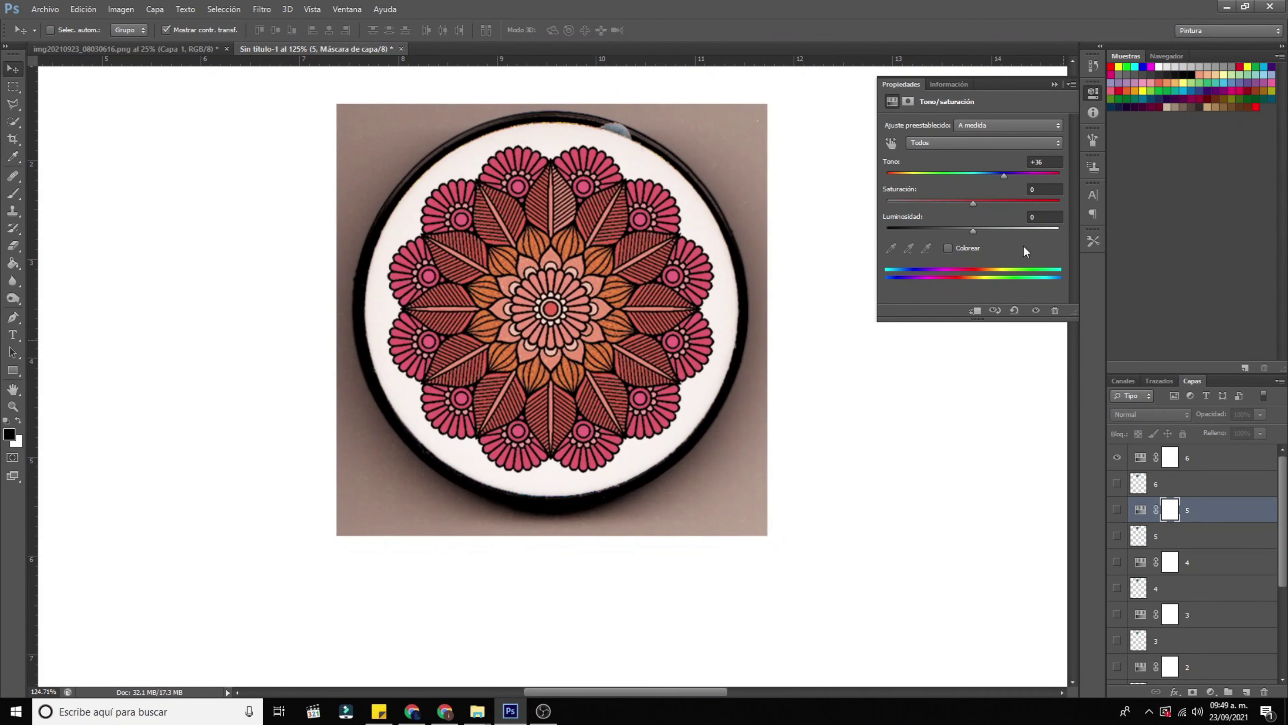
{"action": "left_click", "coordinate": [1144, 461]}
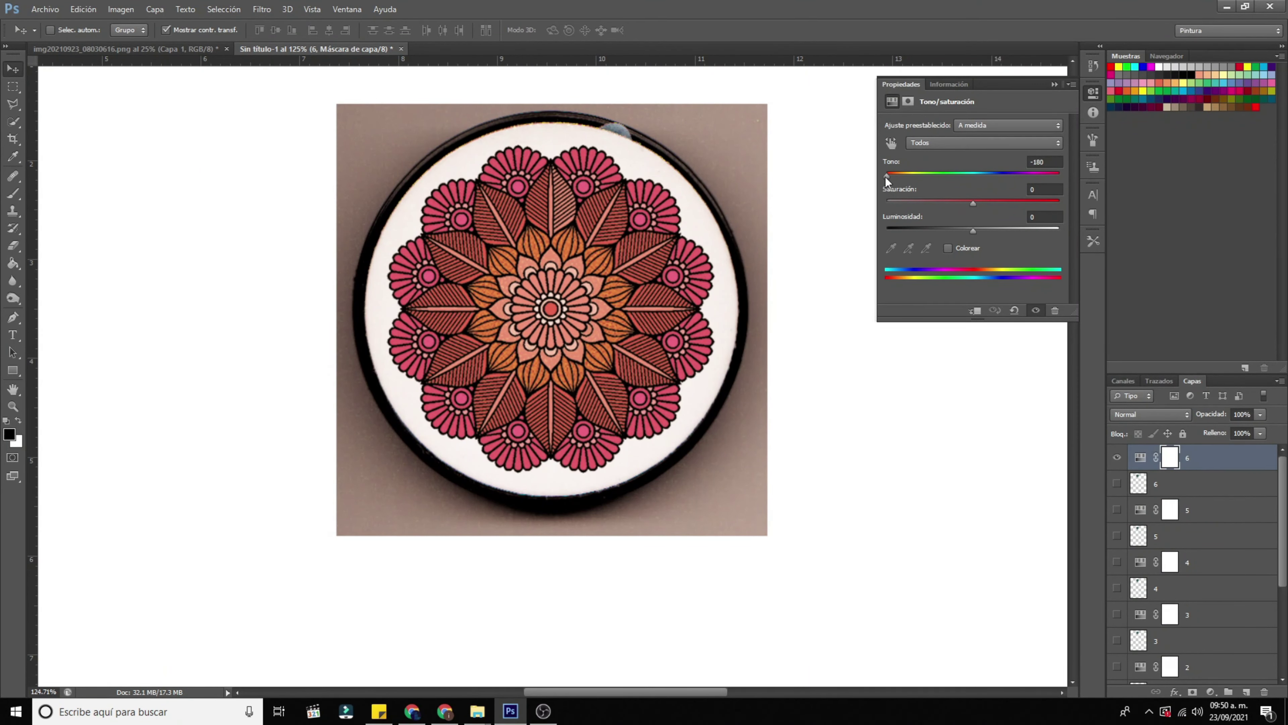
{"action": "left_click_drag", "start_coordinate": [885, 178], "coordinate": [1037, 185]}
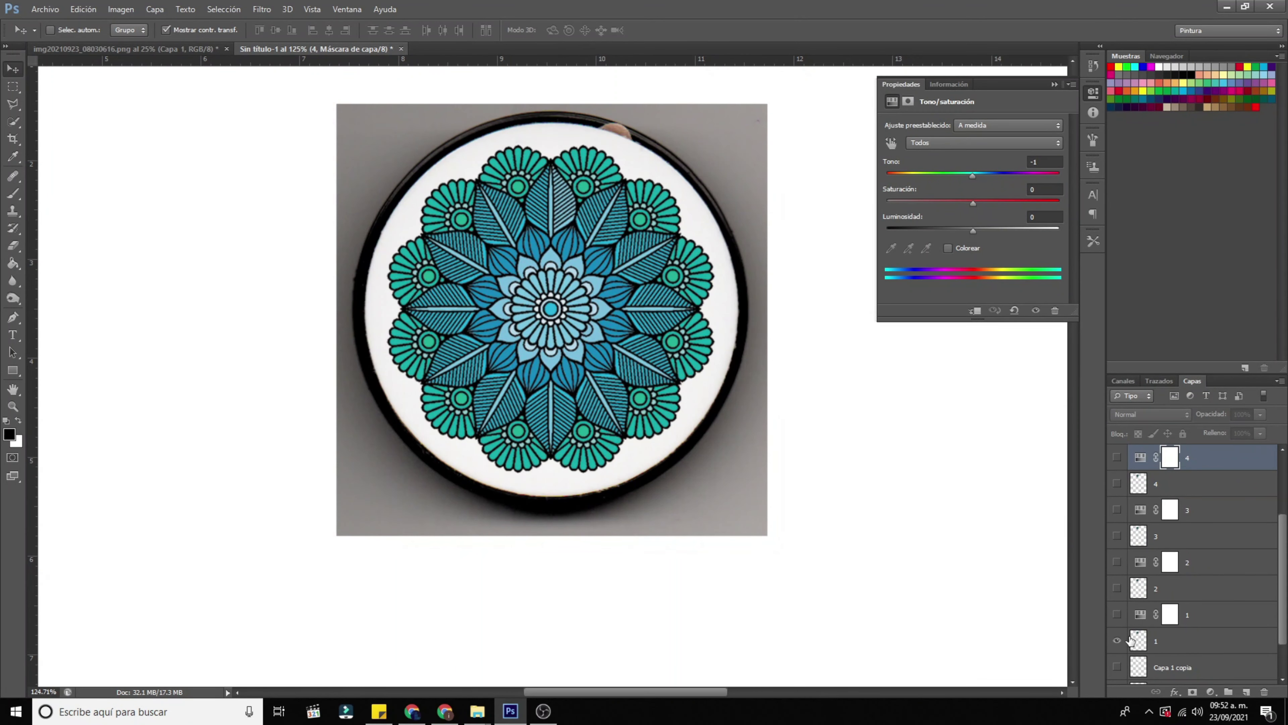
Step: Compare the mandala with and without the Hue/Saturation layer 4 adjustment
{"action": "scroll", "coordinate": [1123, 614], "scroll_direction": "up", "scroll_amount": 4}
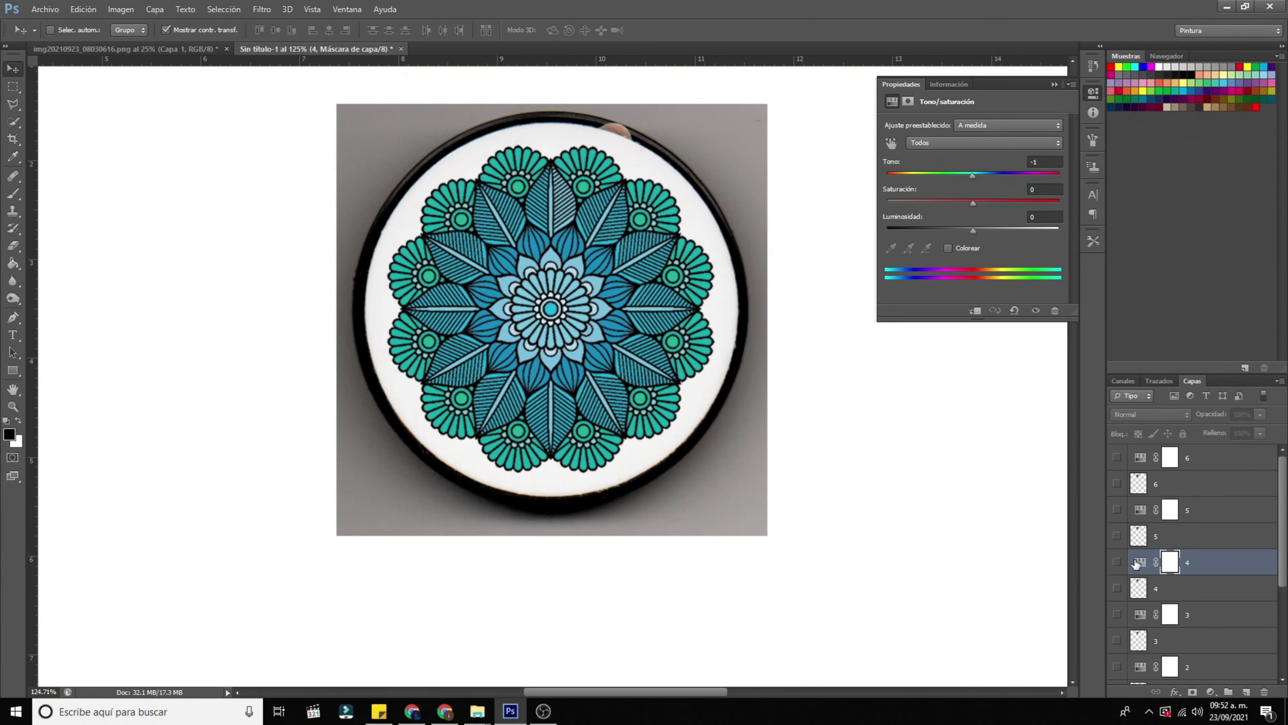
{"action": "left_click", "coordinate": [1116, 562]}
{"action": "left_click", "coordinate": [1116, 564]}
{"action": "left_click", "coordinate": [1117, 564]}
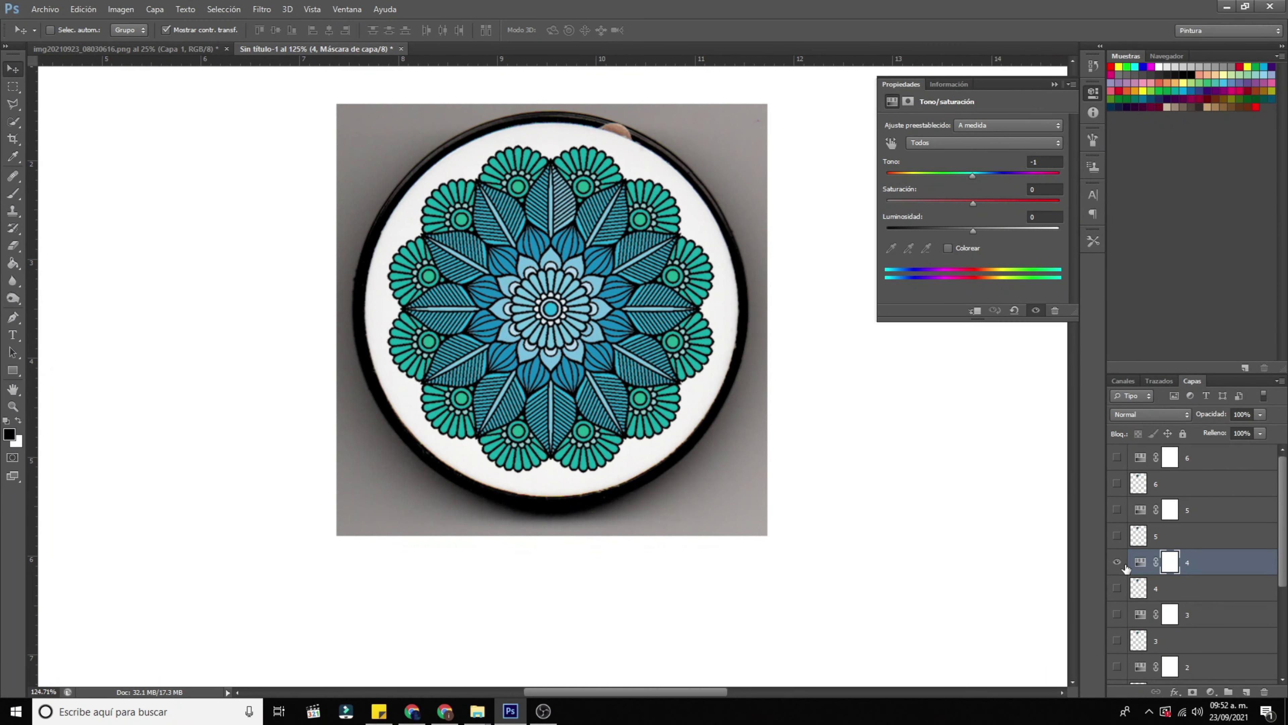
{"action": "left_click", "coordinate": [1138, 564]}
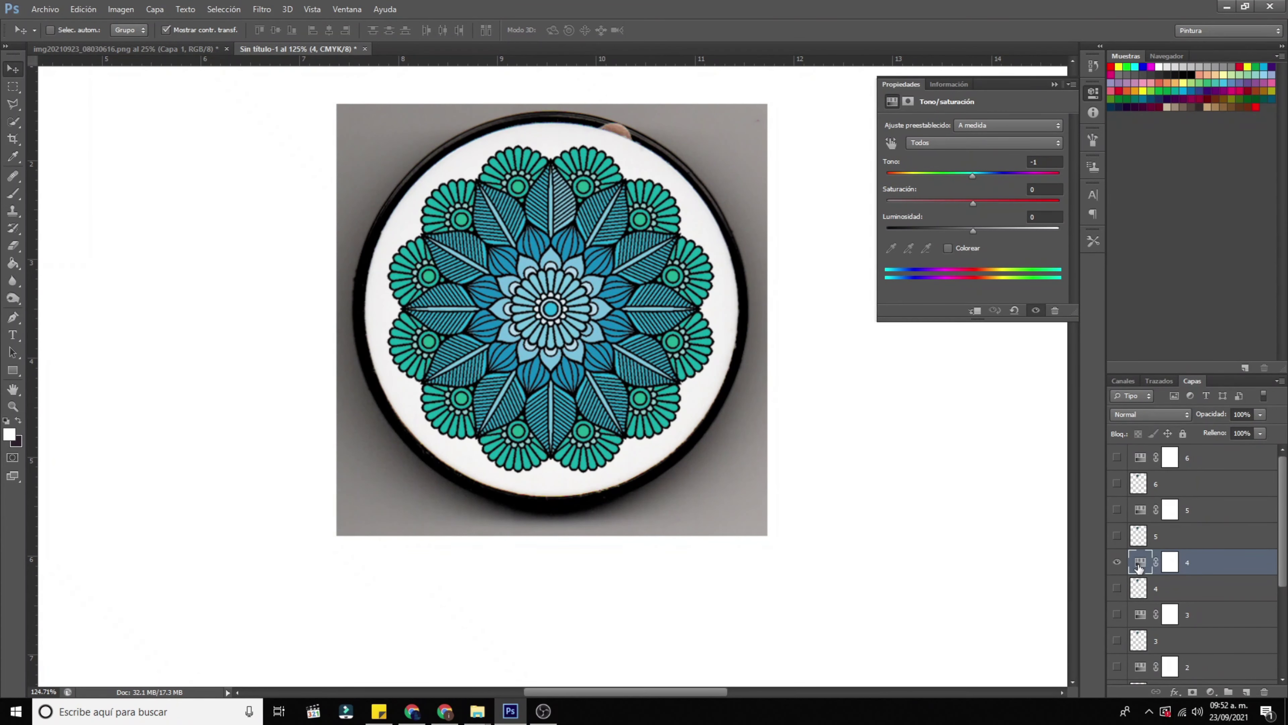
{"action": "left_click", "coordinate": [1118, 562]}
{"action": "left_click", "coordinate": [1117, 563]}
{"action": "left_click", "coordinate": [1118, 562]}
{"action": "left_click", "coordinate": [1118, 562]}
Step: Preview the effects of Hue/Saturation layers 3, 2 and 1 on the mandala one at a time
{"action": "scroll", "coordinate": [1137, 561], "scroll_direction": "down", "scroll_amount": 1}
{"action": "left_click", "coordinate": [1116, 535]}
{"action": "left_click", "coordinate": [1118, 589]}
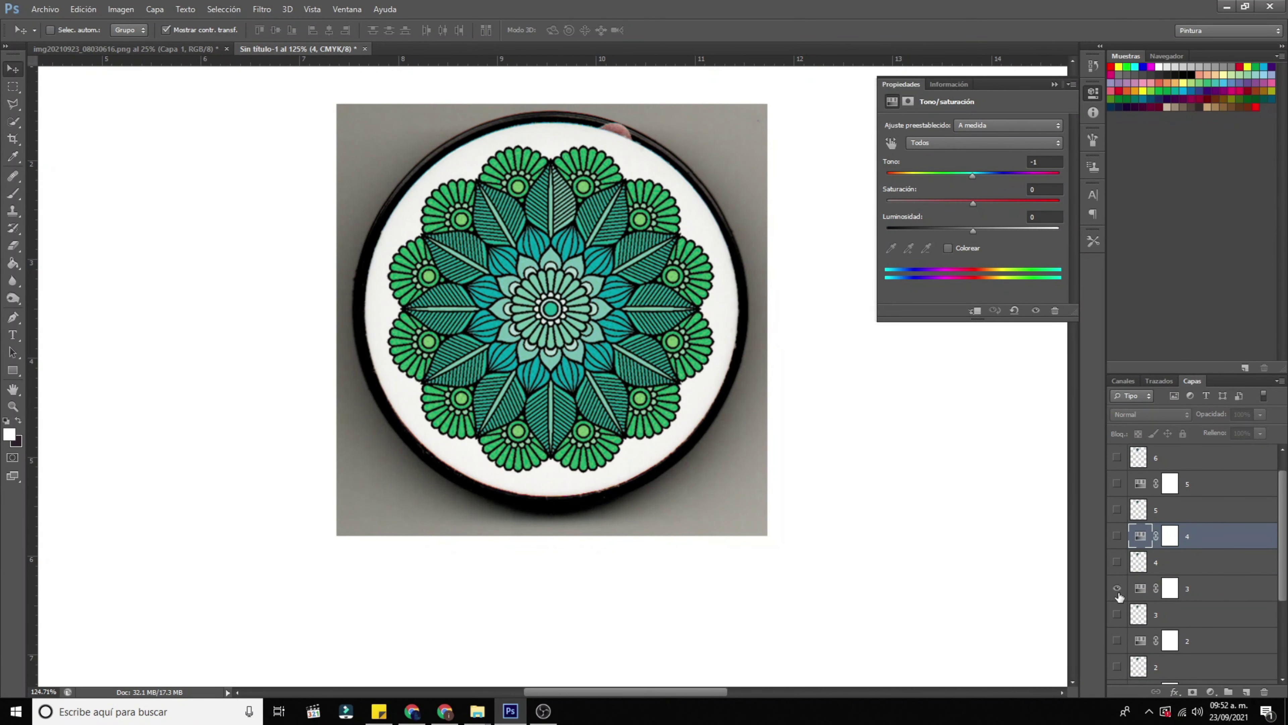
{"action": "left_click", "coordinate": [1118, 588]}
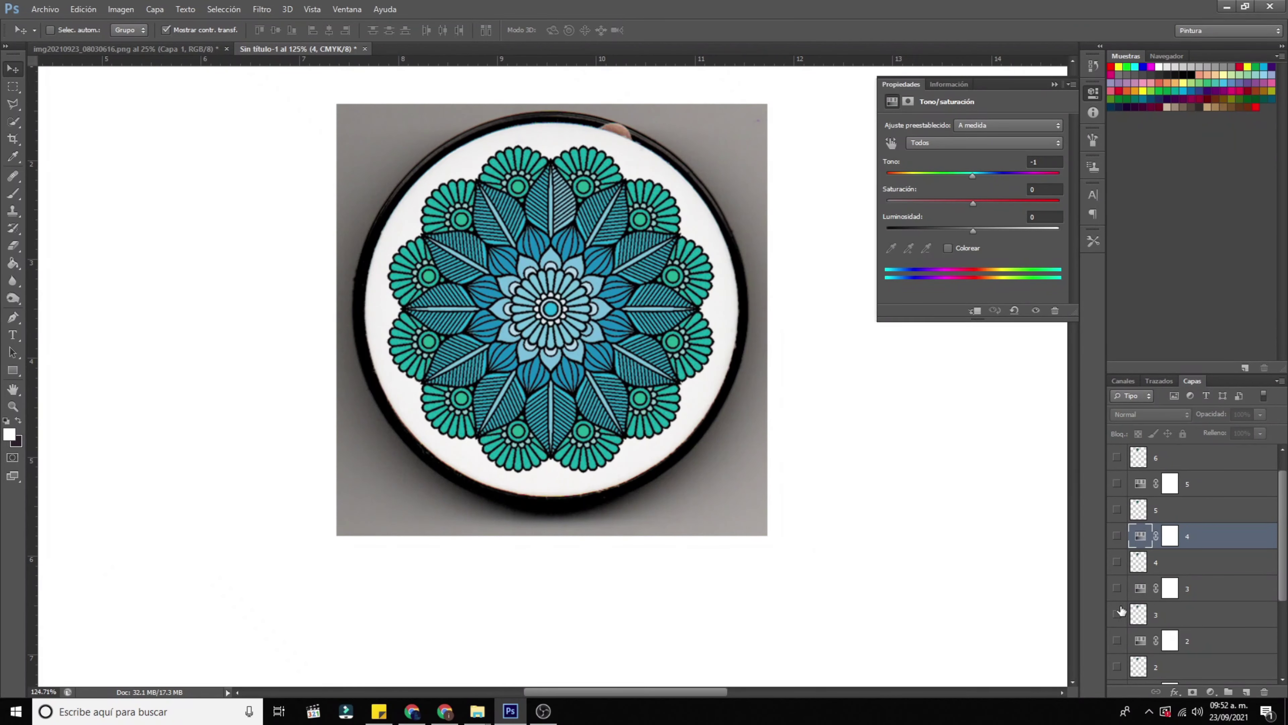
{"action": "left_click", "coordinate": [1117, 640]}
{"action": "left_click", "coordinate": [1118, 640]}
{"action": "scroll", "coordinate": [1123, 640], "scroll_direction": "down", "scroll_amount": 2}
{"action": "left_click", "coordinate": [1118, 640]}
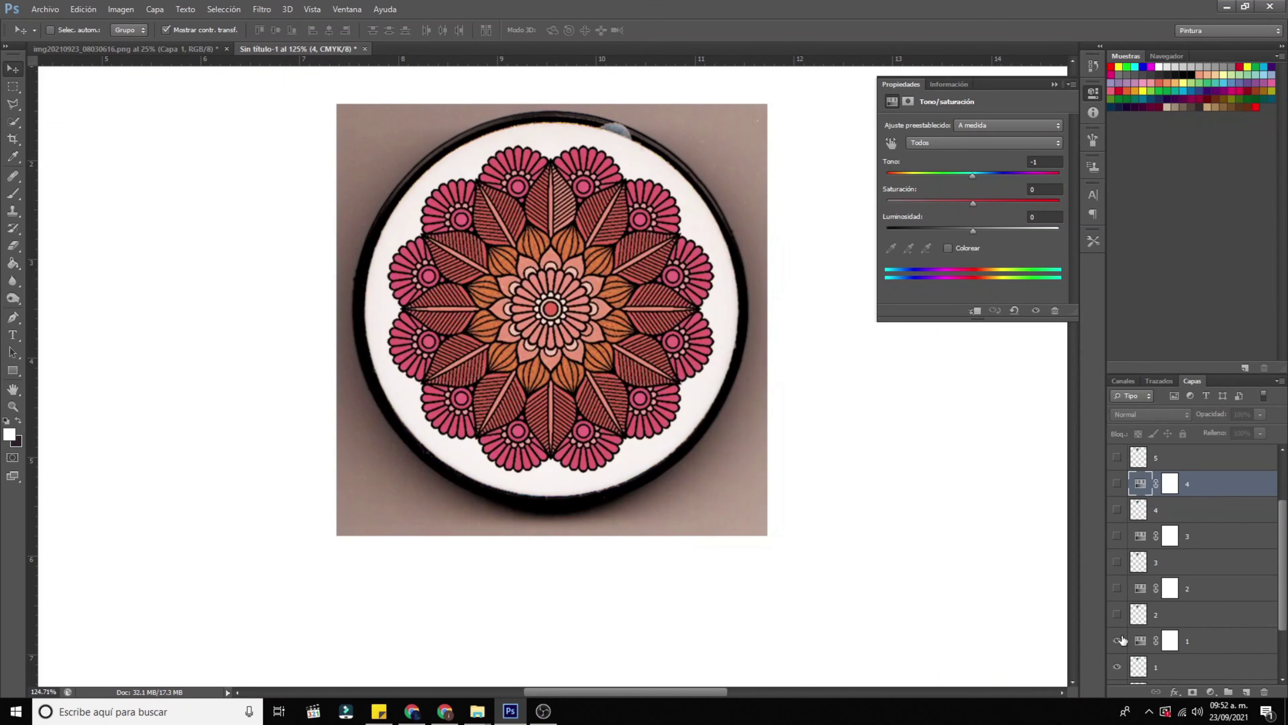
{"action": "left_click", "coordinate": [1117, 640]}
{"action": "scroll", "coordinate": [1123, 642], "scroll_direction": "down", "scroll_amount": 2}
{"action": "scroll", "coordinate": [1121, 635], "scroll_direction": "up", "scroll_amount": 5}
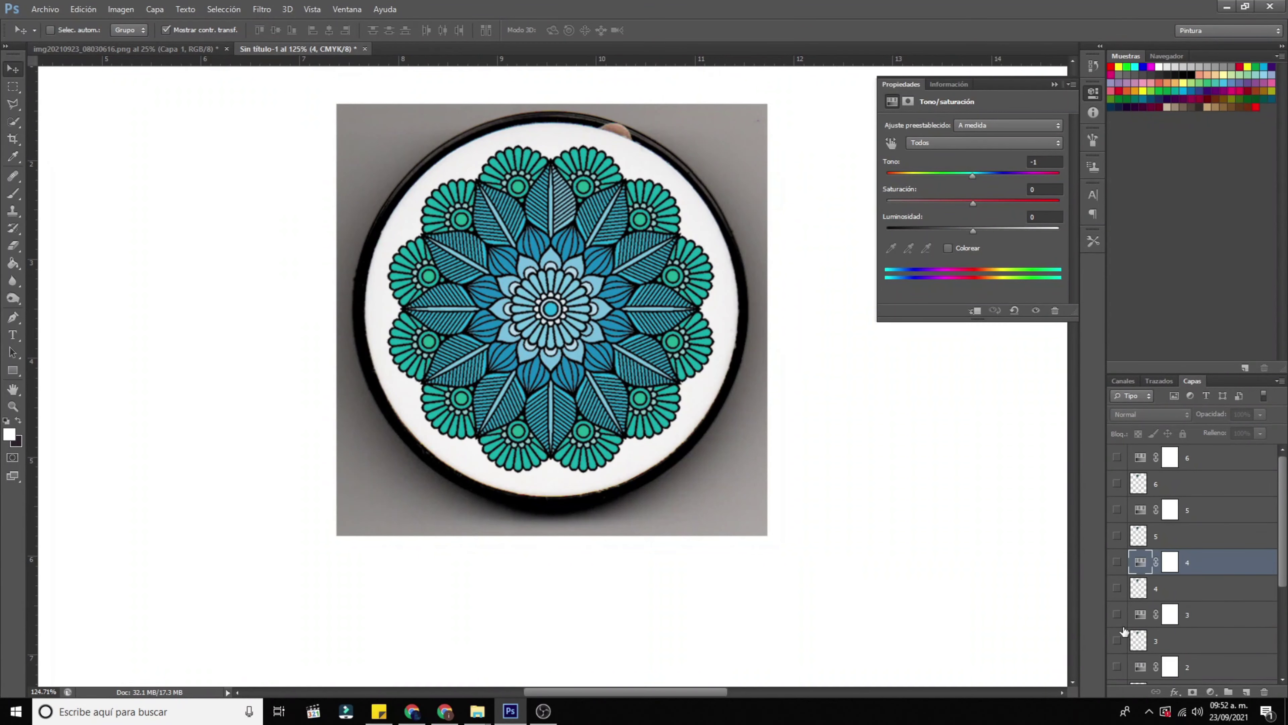
Step: Preview the effects of Hue/Saturation layers 6 and 5 on the mandala in turn
{"action": "left_click", "coordinate": [1118, 461]}
{"action": "left_click", "coordinate": [1118, 461]}
{"action": "left_click", "coordinate": [1117, 509]}
{"action": "left_click", "coordinate": [1117, 509]}
Step: Clip Hue/Saturation layers 1 and 2 to the mandala layers with the same numbers
{"action": "scroll", "coordinate": [1225, 535], "scroll_direction": "down", "scroll_amount": 3}
{"action": "scroll", "coordinate": [1225, 535], "scroll_direction": "down", "scroll_amount": 3}
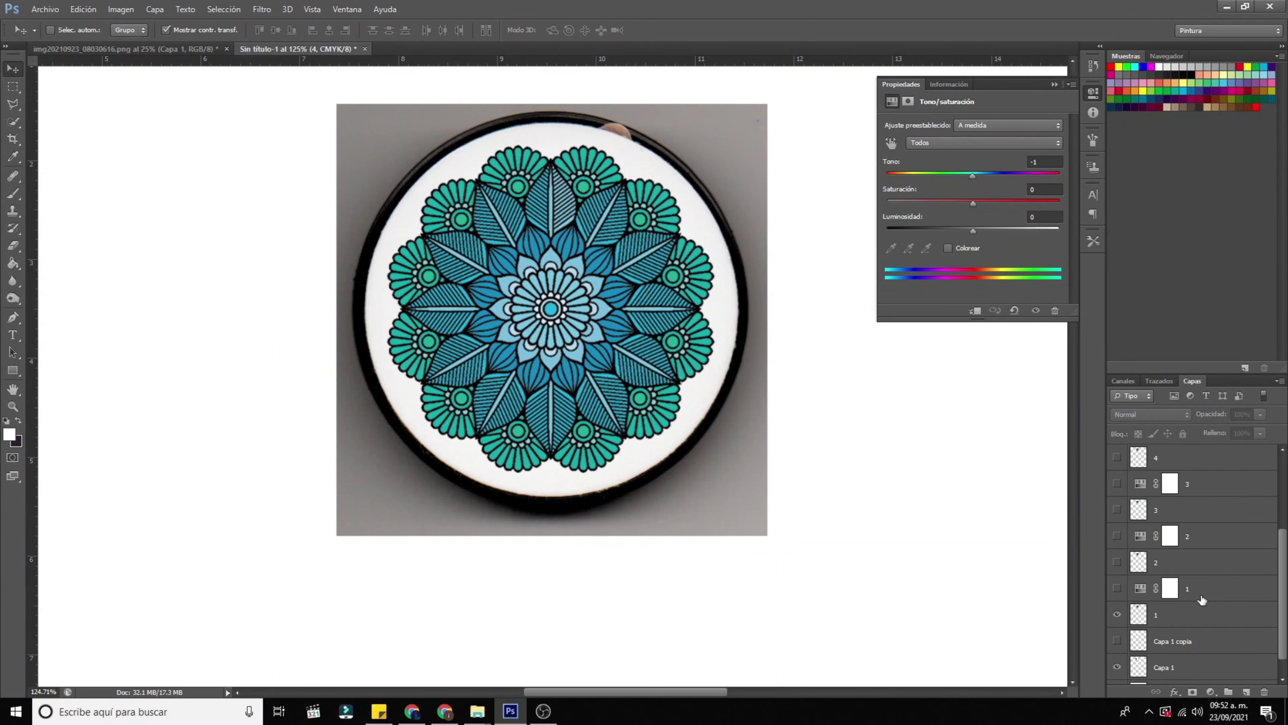
{"action": "left_click", "coordinate": [1222, 591]}
{"action": "left_click", "coordinate": [1272, 599], "text": "alt"}
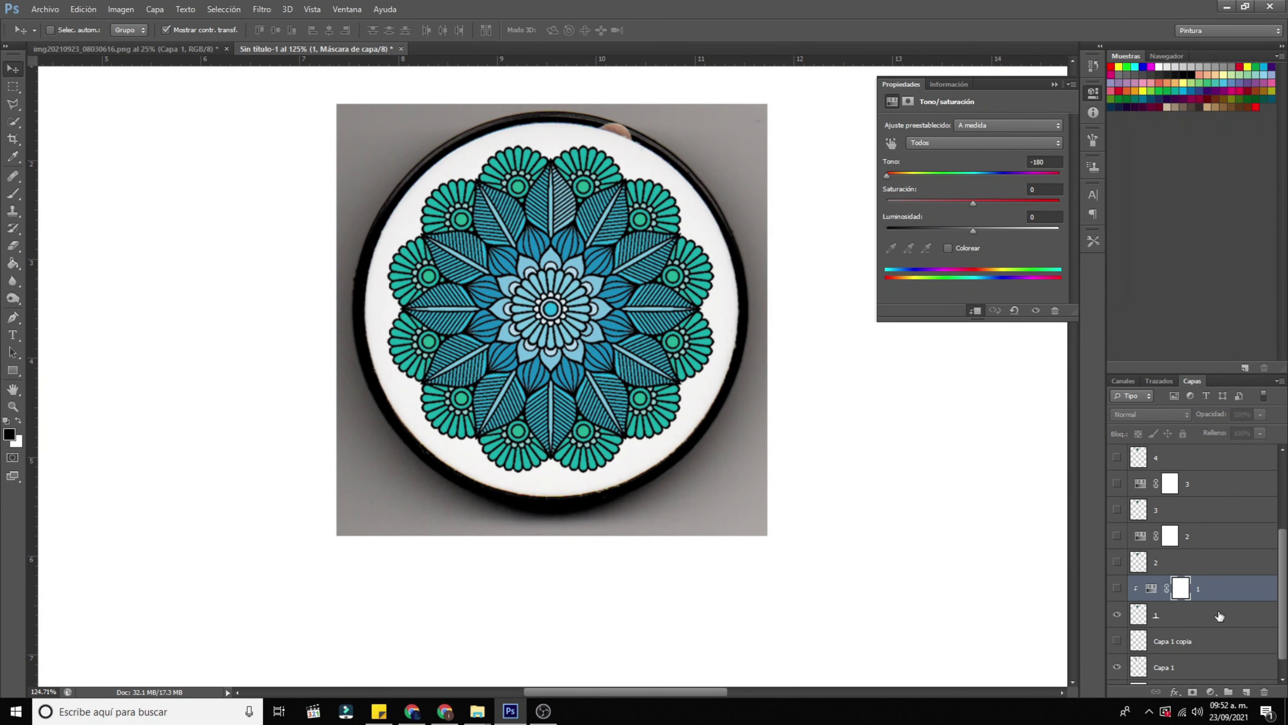
{"action": "left_click", "coordinate": [1238, 543]}
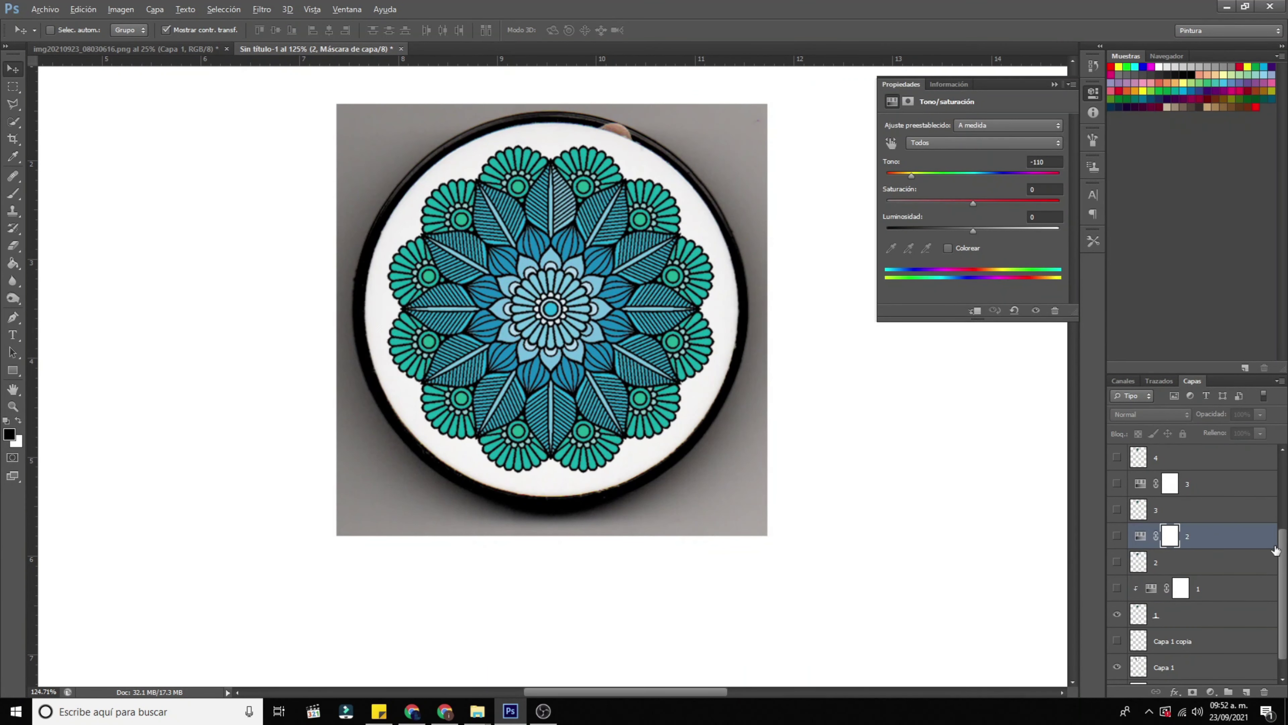
{"action": "left_click", "coordinate": [1272, 551], "text": "alt"}
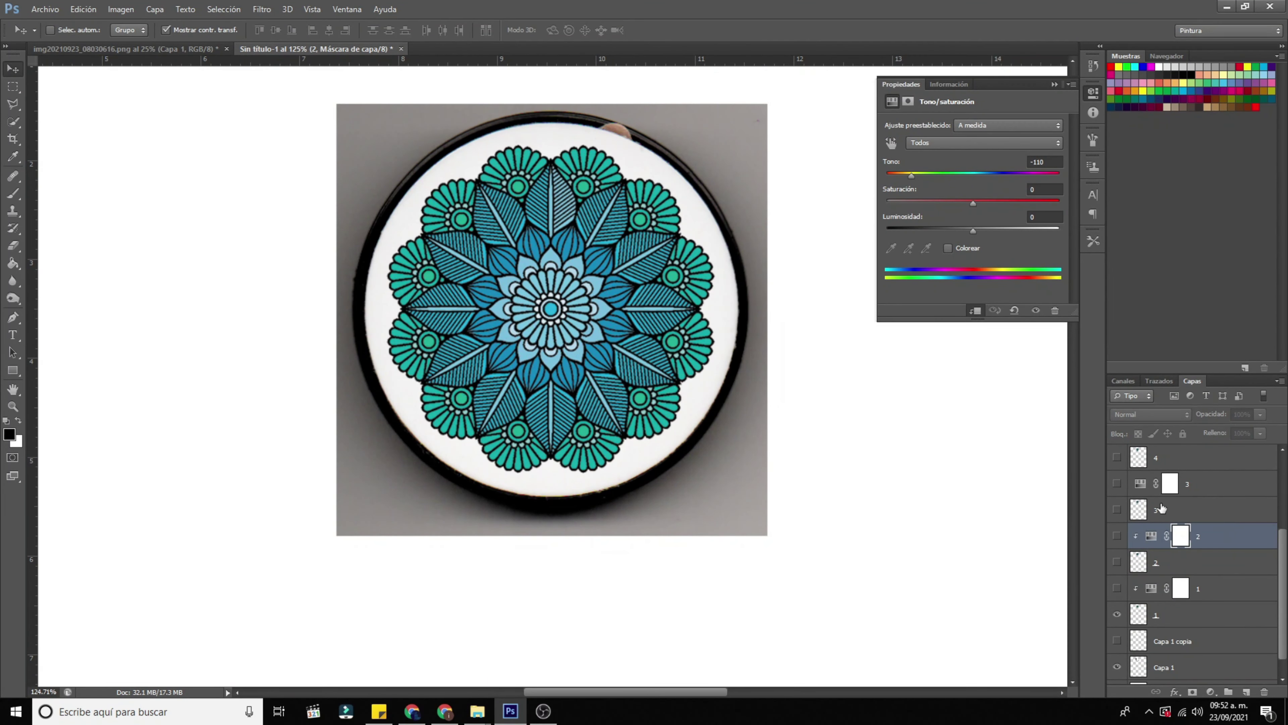
Step: Clip Hue/Saturation layers 3, 4, 5 and 6 to their matching mandala layers
{"action": "left_click", "coordinate": [1224, 488]}
{"action": "left_click", "coordinate": [1245, 513], "text": "shift"}
{"action": "left_click", "coordinate": [1270, 488]}
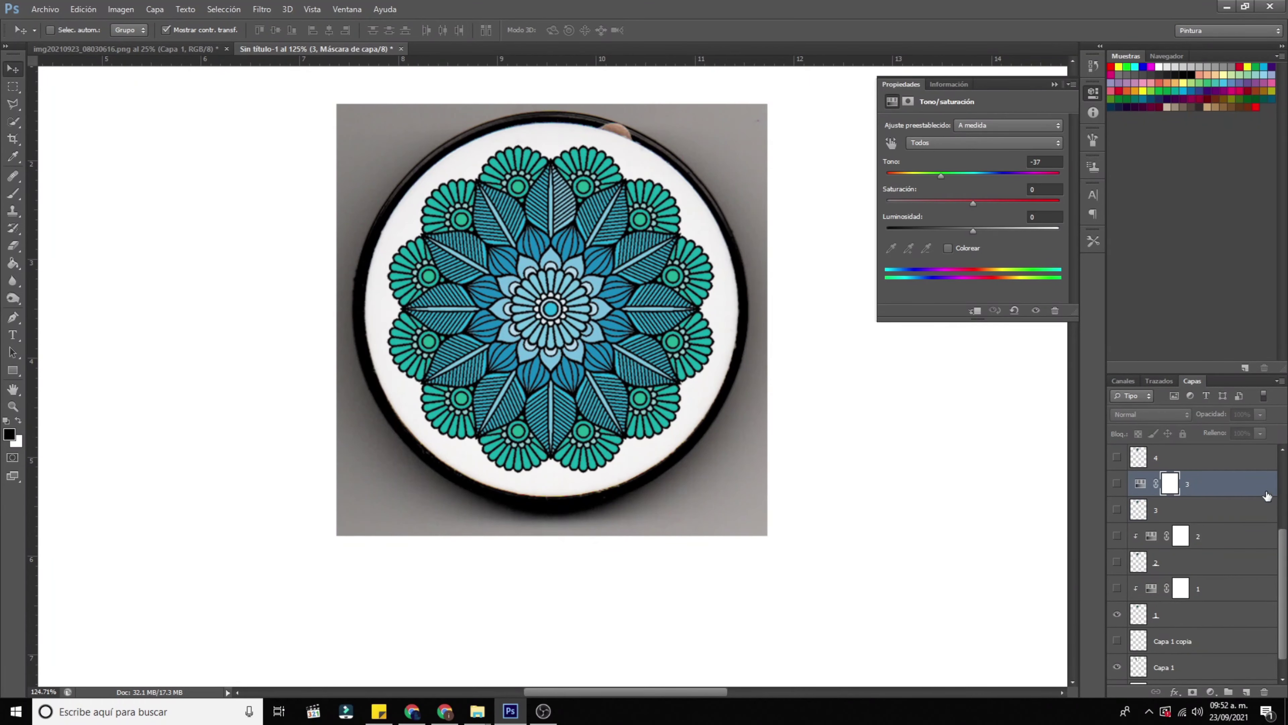
{"action": "left_click", "coordinate": [1272, 497], "text": "alt"}
{"action": "scroll", "coordinate": [1268, 500], "scroll_direction": "up", "scroll_amount": 2}
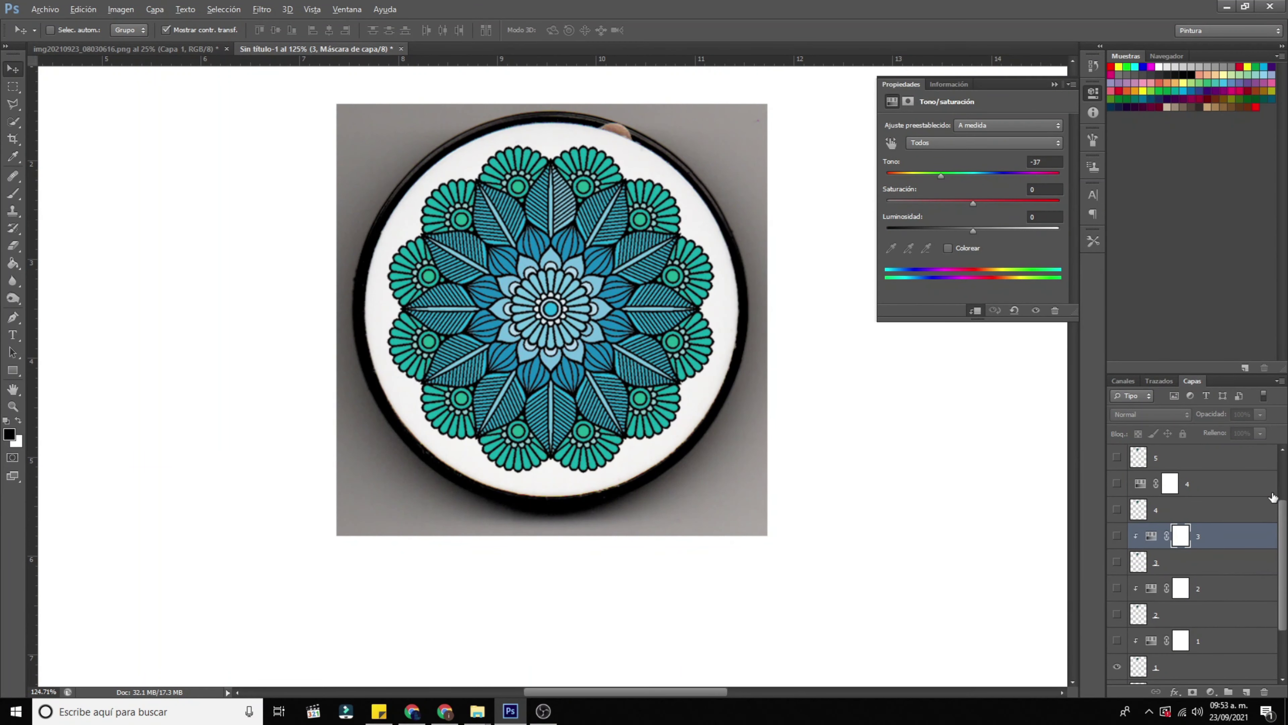
{"action": "left_click", "coordinate": [1268, 497], "text": "alt"}
{"action": "scroll", "coordinate": [1268, 495], "scroll_direction": "up", "scroll_amount": 1}
{"action": "left_click", "coordinate": [1269, 493], "text": "alt"}
{"action": "scroll", "coordinate": [1268, 497], "scroll_direction": "up", "scroll_amount": 1}
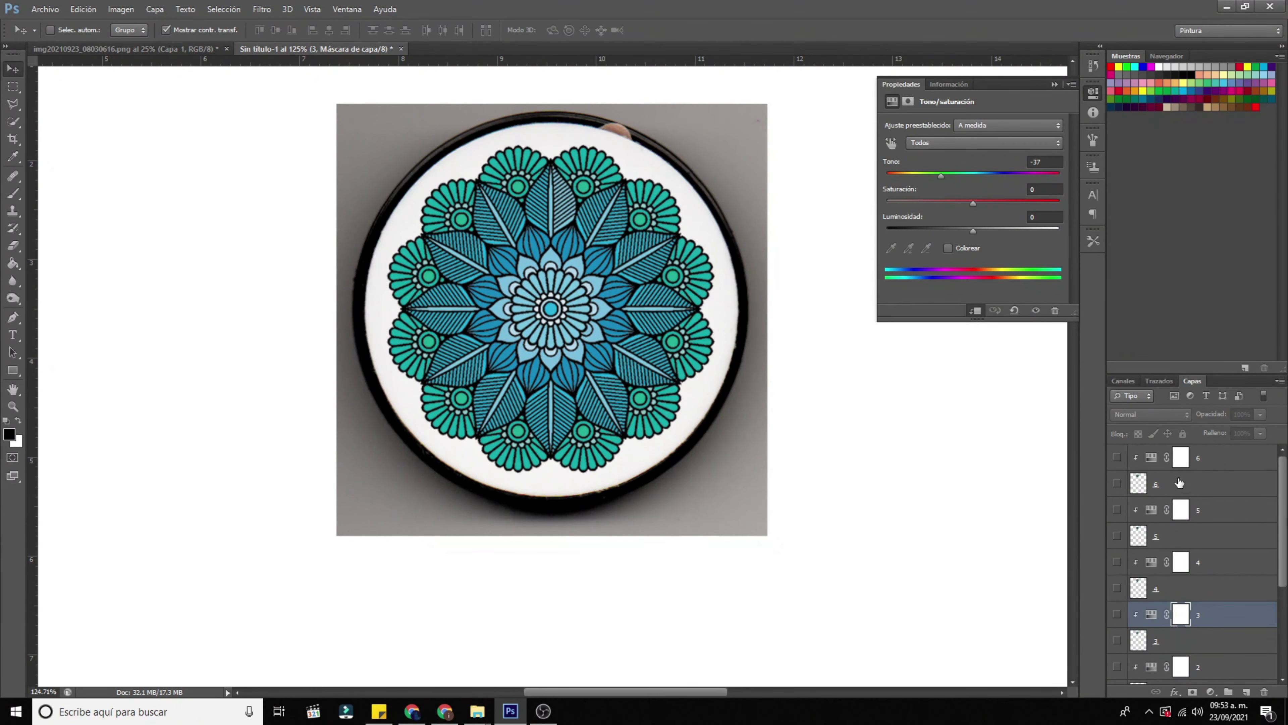
Step: Show mandala layers 6, 5 and 4 together with their clipped Hue/Saturation adjustments
{"action": "left_click", "coordinate": [1117, 458]}
{"action": "left_click", "coordinate": [1117, 484]}
{"action": "left_click", "coordinate": [1118, 531]}
{"action": "left_click", "coordinate": [1118, 510]}
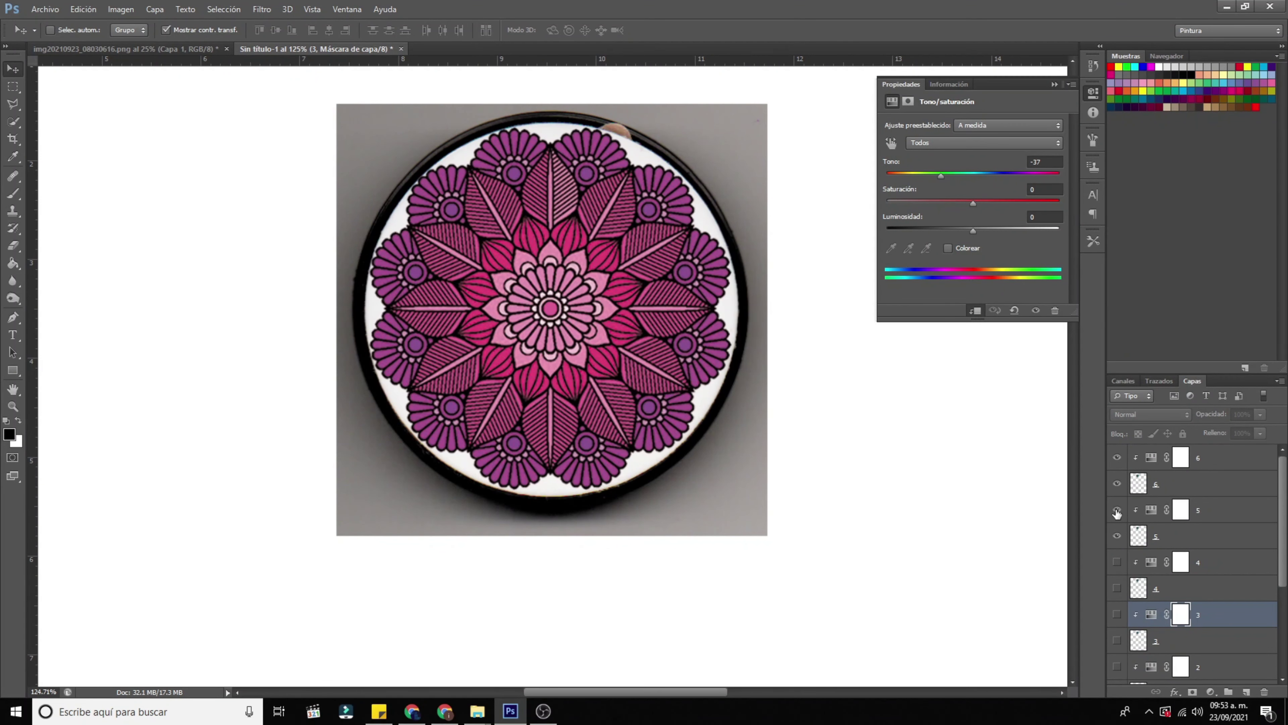
{"action": "left_click", "coordinate": [1118, 565]}
{"action": "left_click", "coordinate": [1118, 594]}
Step: Show mandala layers 3 and 2 with their adjustments, along with Hue/Saturation layer 1
{"action": "scroll", "coordinate": [1120, 623], "scroll_direction": "down", "scroll_amount": 3}
{"action": "left_click", "coordinate": [1118, 540]}
{"action": "left_click", "coordinate": [1118, 562]}
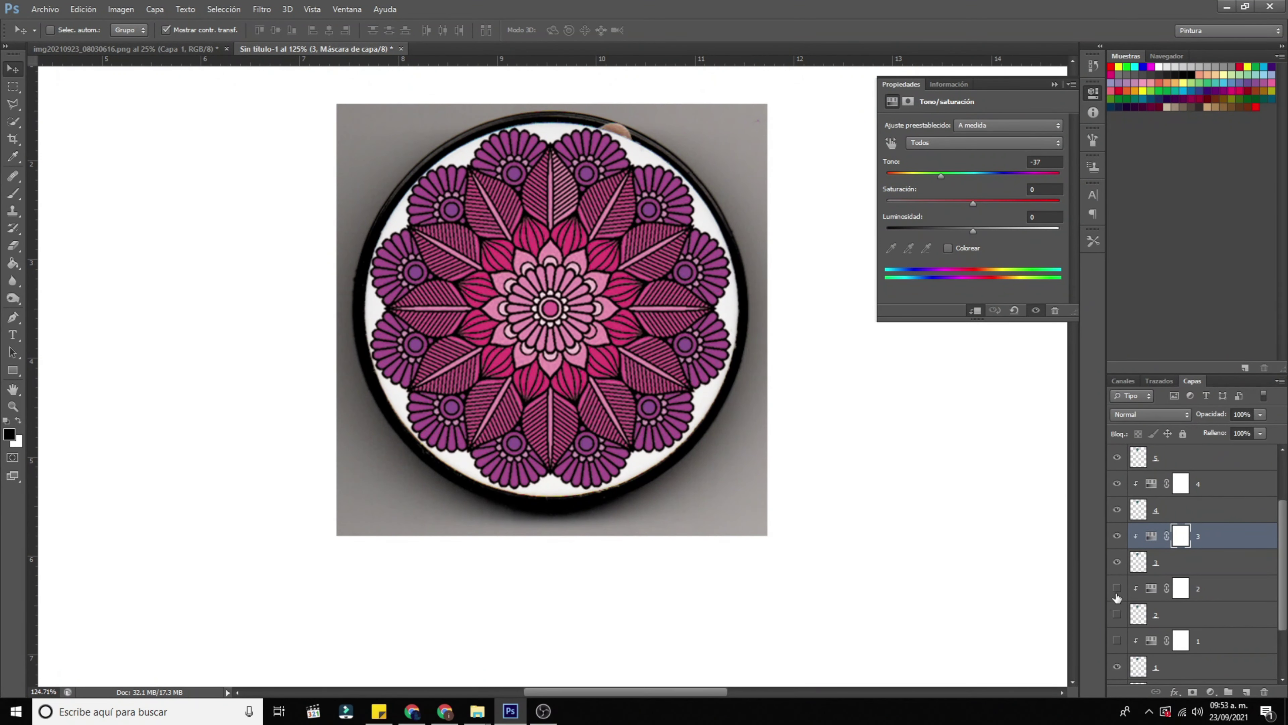
{"action": "left_click", "coordinate": [1117, 641]}
{"action": "left_click", "coordinate": [1117, 614]}
{"action": "left_click", "coordinate": [1117, 587]}
Step: Select mandala layer 1 and create a 400 × 400 px circle with the Ellipse tool
{"action": "scroll", "coordinate": [1185, 629], "scroll_direction": "down", "scroll_amount": 3}
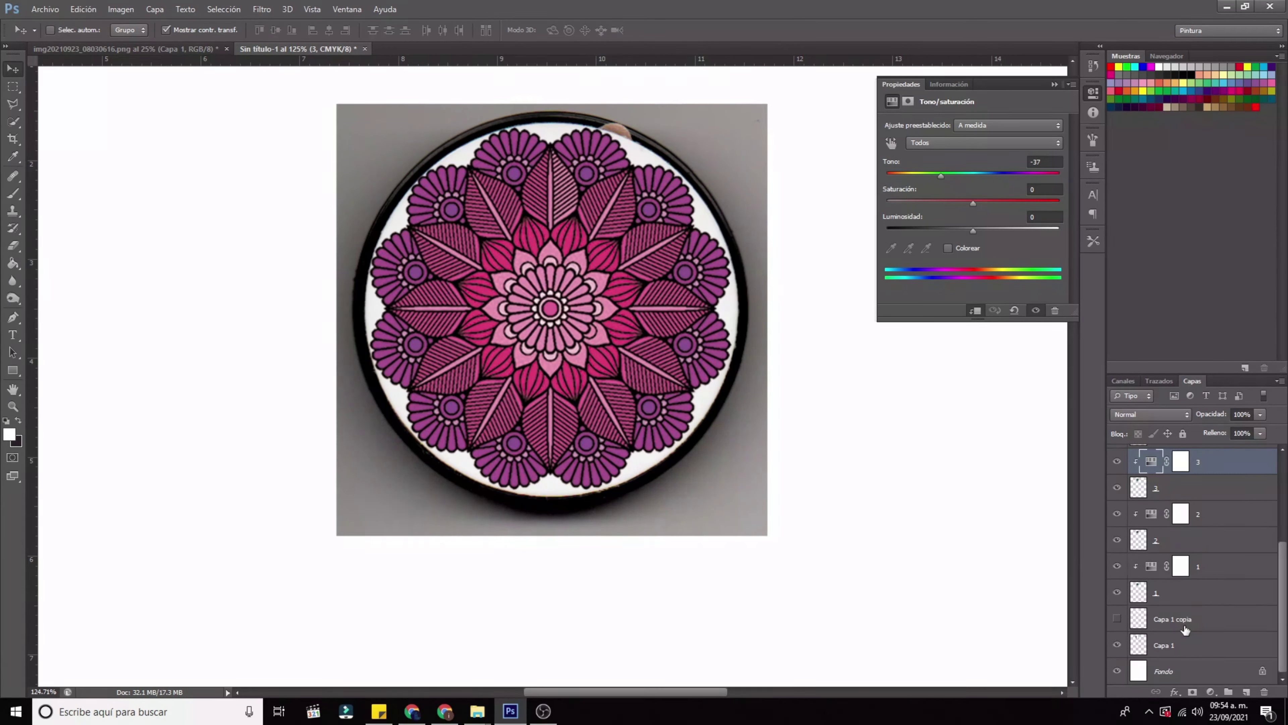
{"action": "left_click", "coordinate": [1175, 594]}
{"action": "left_click_drag", "start_coordinate": [13, 370], "coordinate": [102, 405]}
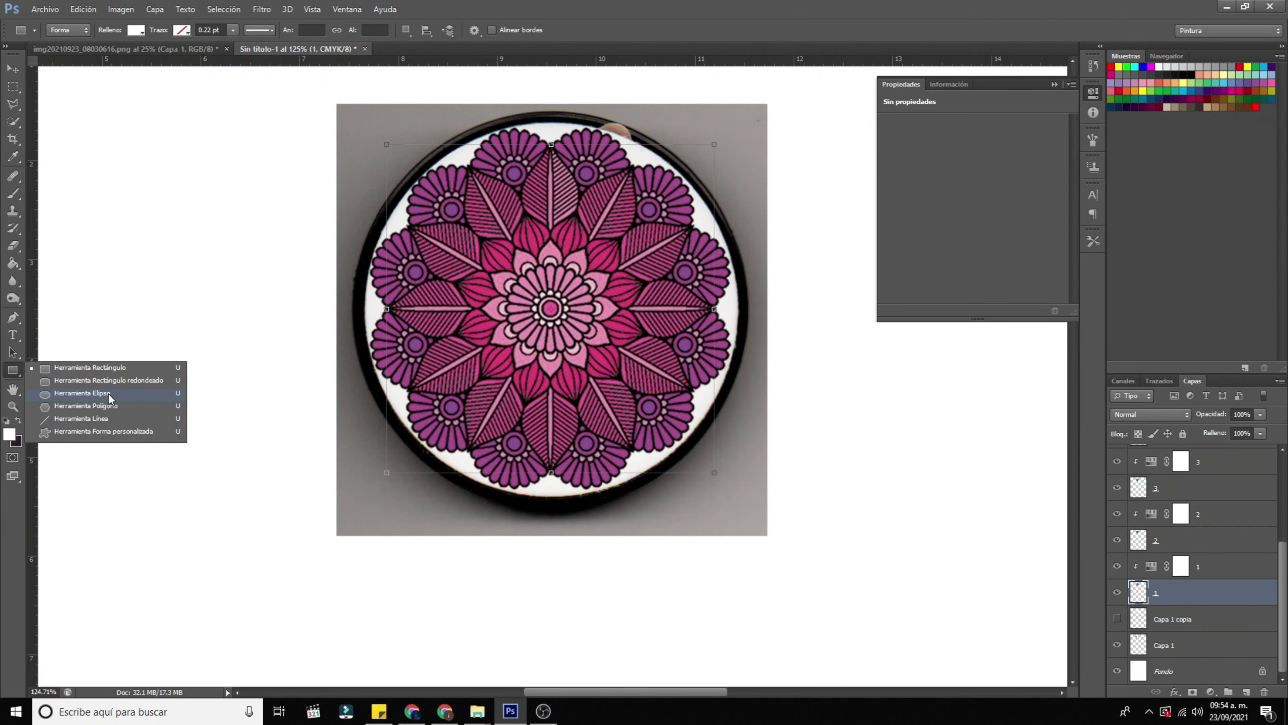
{"action": "left_click", "coordinate": [109, 393]}
{"action": "left_click", "coordinate": [267, 415]}
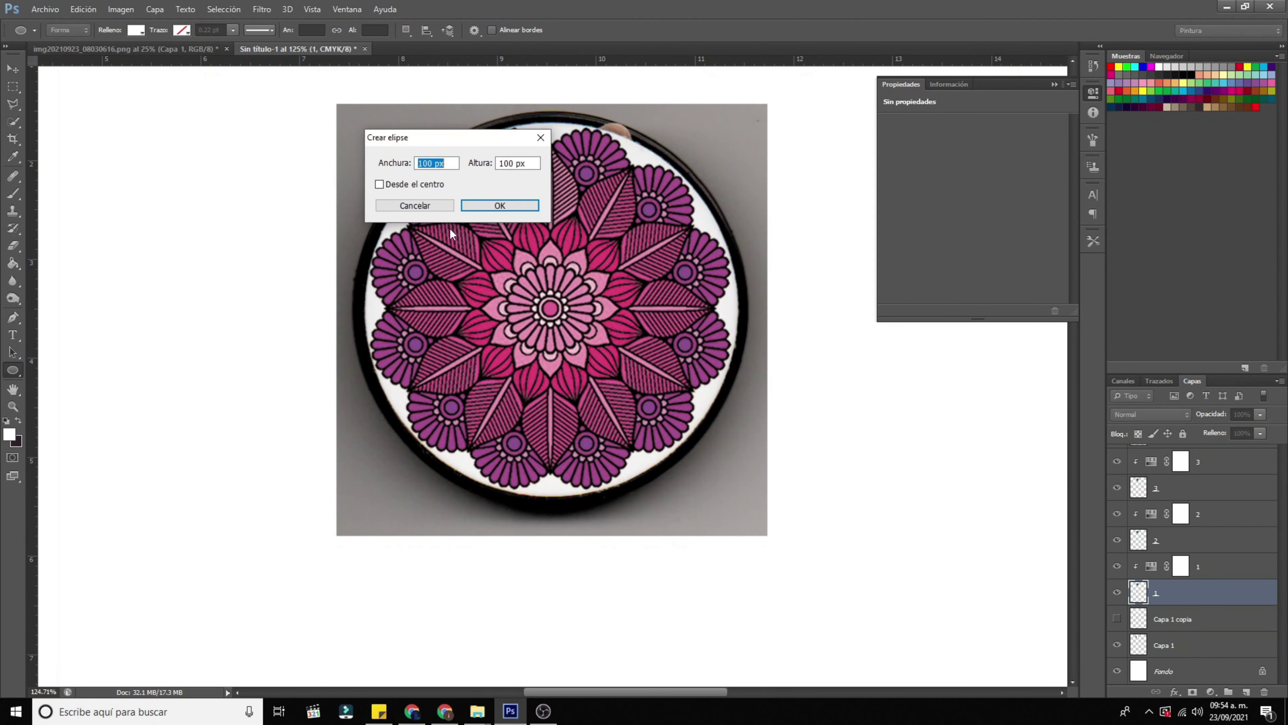
{"action": "type", "text": "400"}
{"action": "key", "text": "Tab"}
{"action": "type", "text": "400"}
{"action": "left_click", "coordinate": [492, 205]}
Step: Centre the circle on the disc, enlarge it to about 465 px, and place its layer beneath mandala layer 1
{"action": "key", "text": "v"}
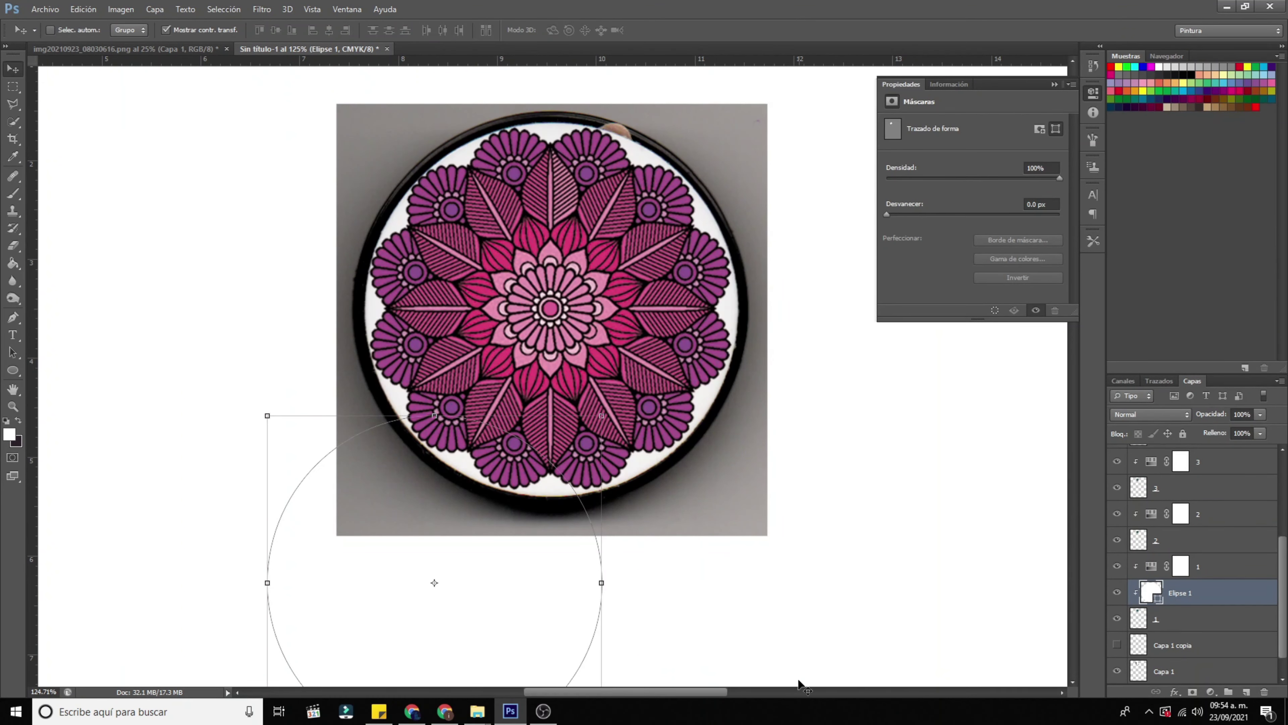
{"action": "scroll", "coordinate": [563, 615], "scroll_direction": "down", "scroll_amount": 1}
{"action": "left_click_drag", "start_coordinate": [564, 616], "coordinate": [618, 308]}
{"action": "key", "text": "ctrl+t"}
{"action": "left_click_drag", "start_coordinate": [690, 421], "coordinate": [753, 480]}
{"action": "left_click_drag", "start_coordinate": [640, 466], "coordinate": [642, 474]}
{"action": "mouse_move", "coordinate": [748, 488]}
{"action": "left_mouse_down"}
{"action": "mouse_move", "coordinate": [732, 489]}
{"action": "mouse_move", "coordinate": [744, 482]}
{"action": "left_mouse_up"}
{"action": "left_click", "coordinate": [674, 30]}
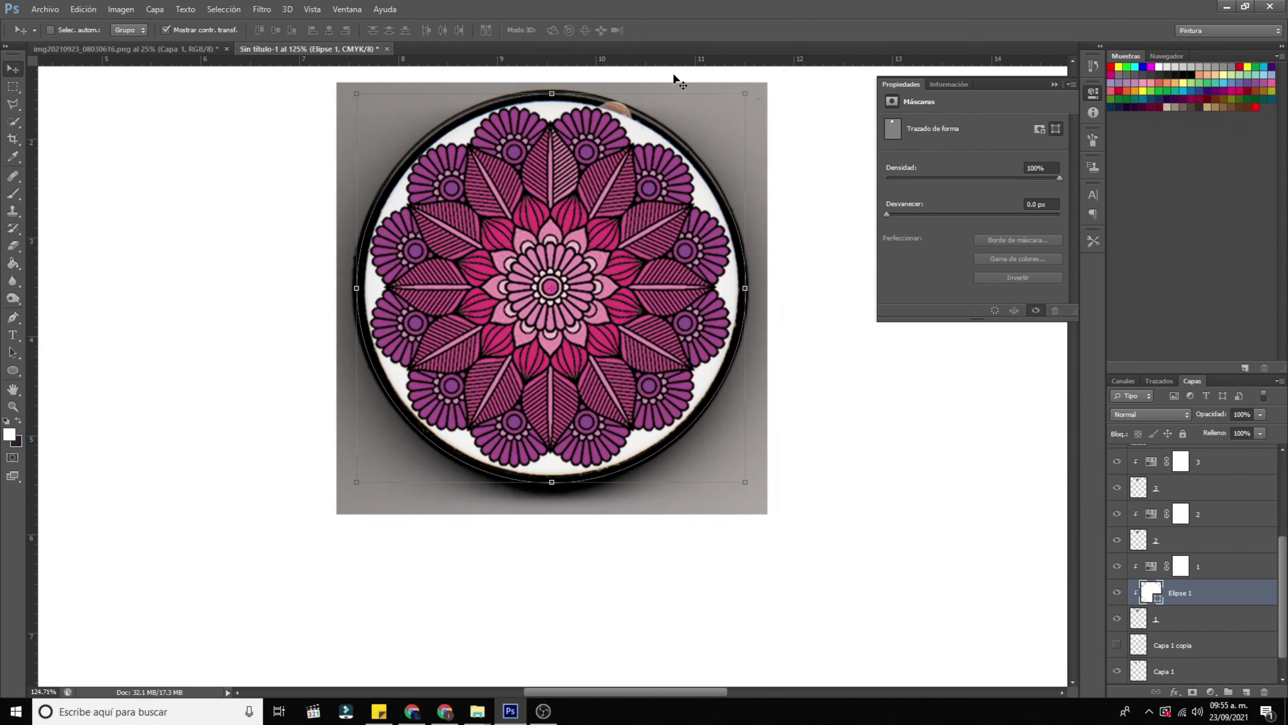
{"action": "scroll", "coordinate": [1181, 596], "scroll_direction": "down", "scroll_amount": 1}
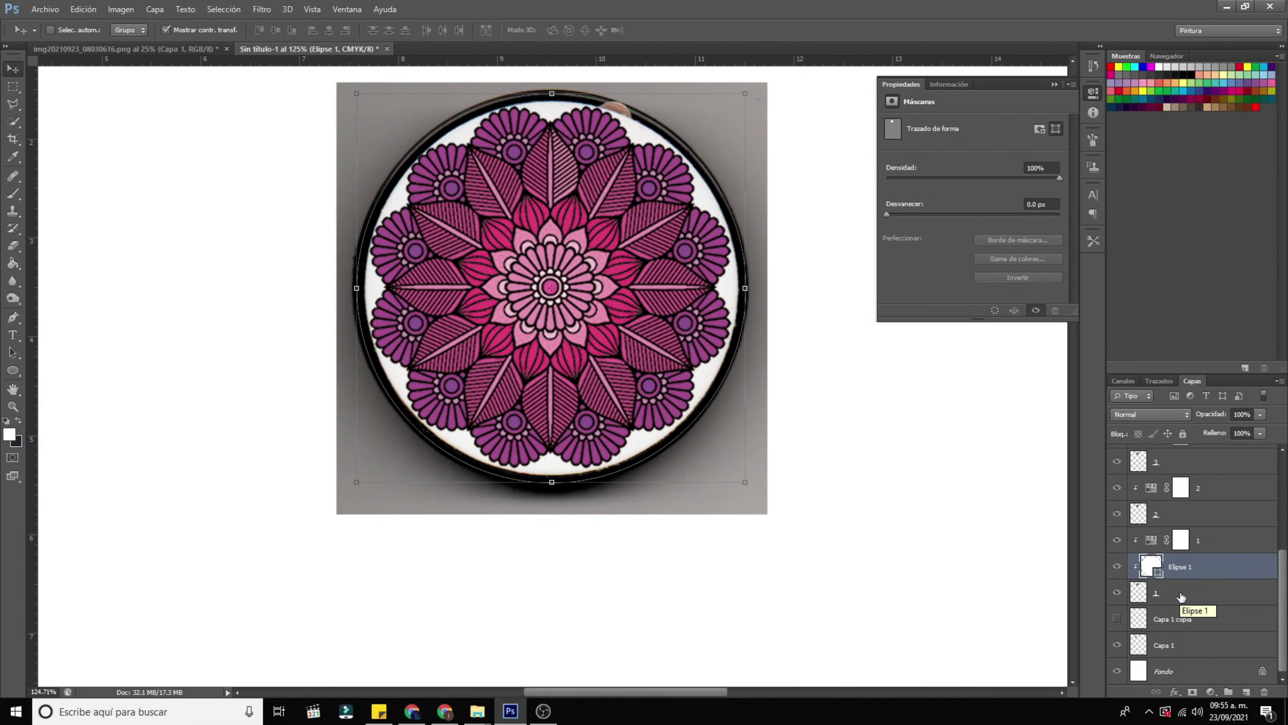
{"action": "left_click_drag", "start_coordinate": [1193, 570], "coordinate": [1182, 597]}
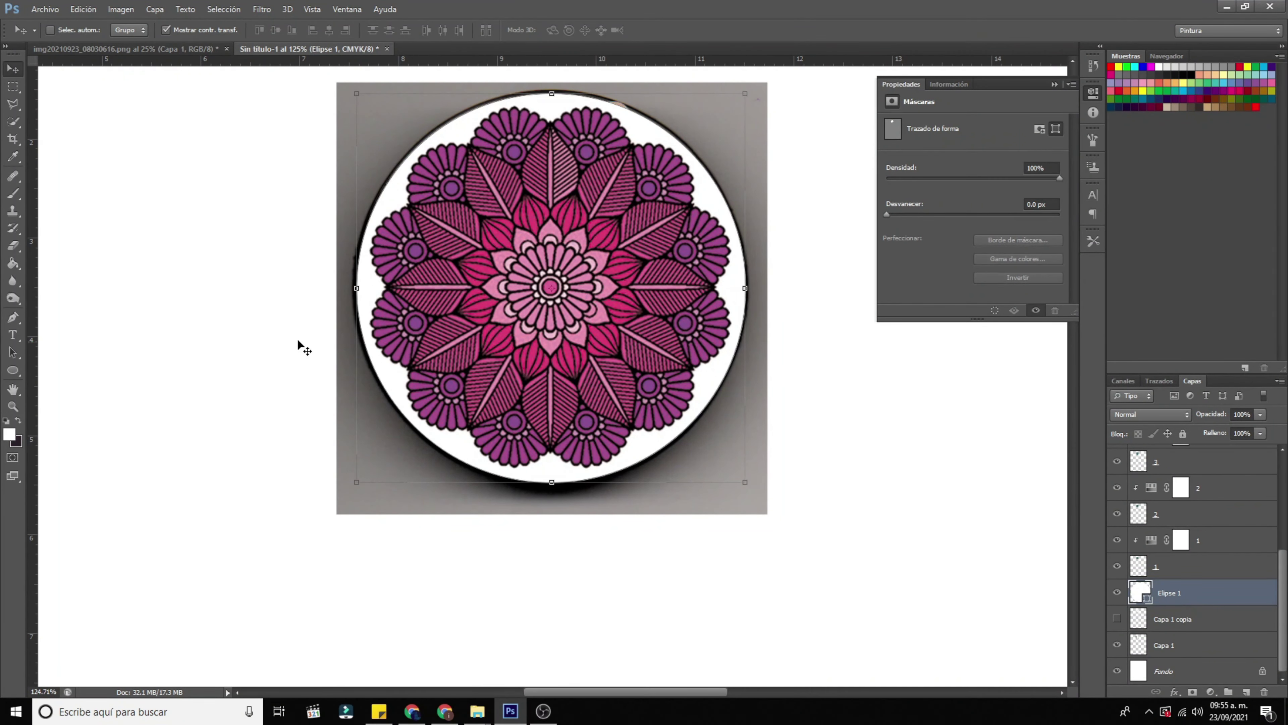
Step: Fill the circle with a radial gradient and change its black colour stop to dark blue
{"action": "key", "text": "a"}
{"action": "left_click", "coordinate": [84, 30]}
{"action": "left_click", "coordinate": [86, 56]}
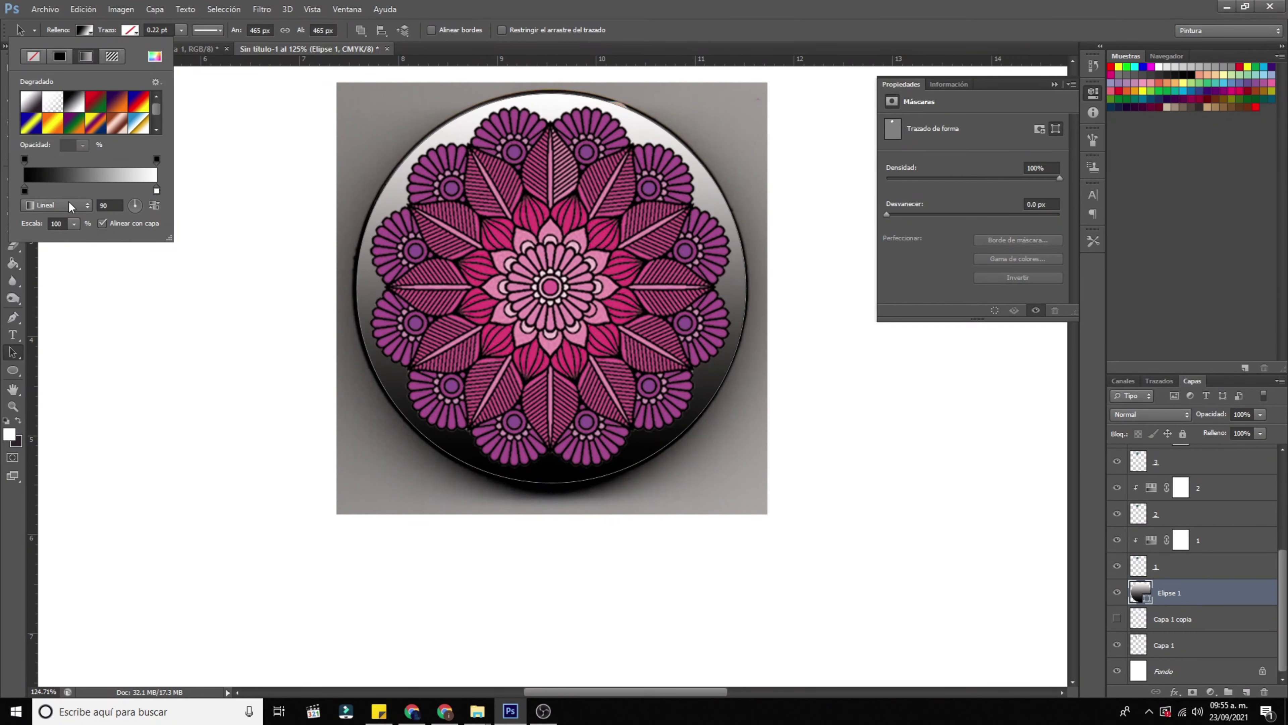
{"action": "left_click", "coordinate": [69, 211]}
{"action": "left_click", "coordinate": [66, 228]}
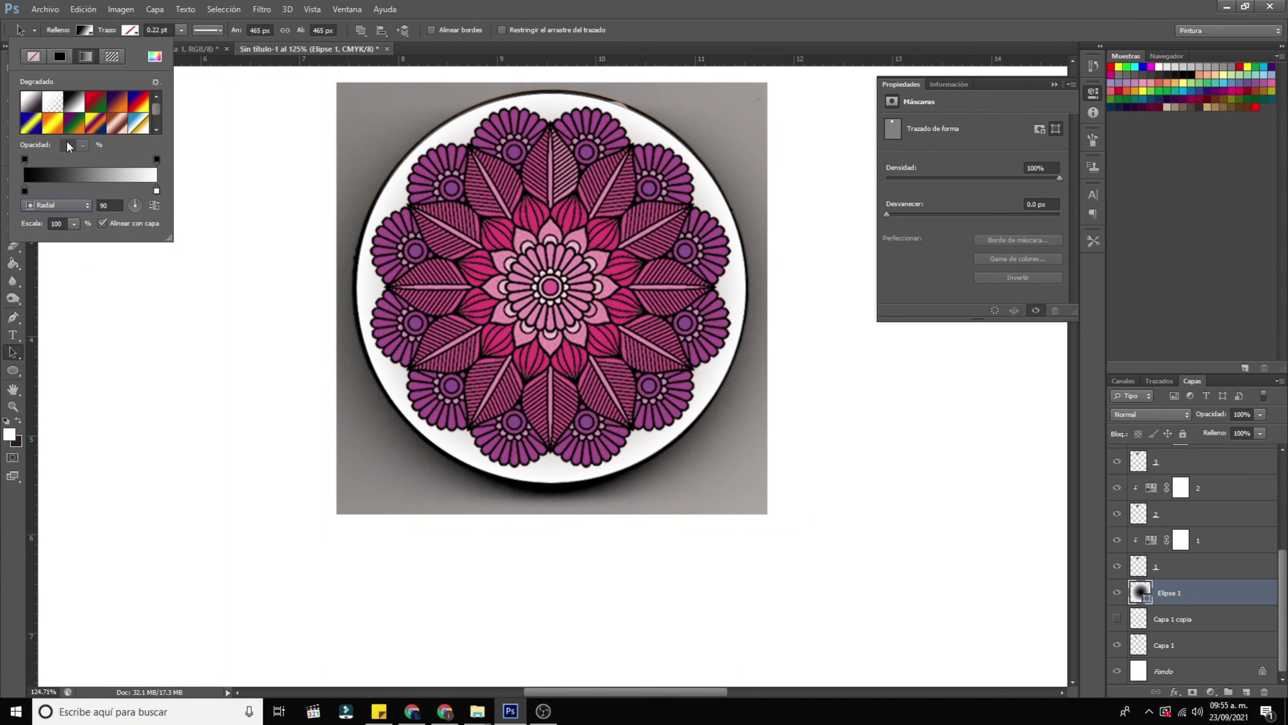
{"action": "double_click", "coordinate": [25, 190]}
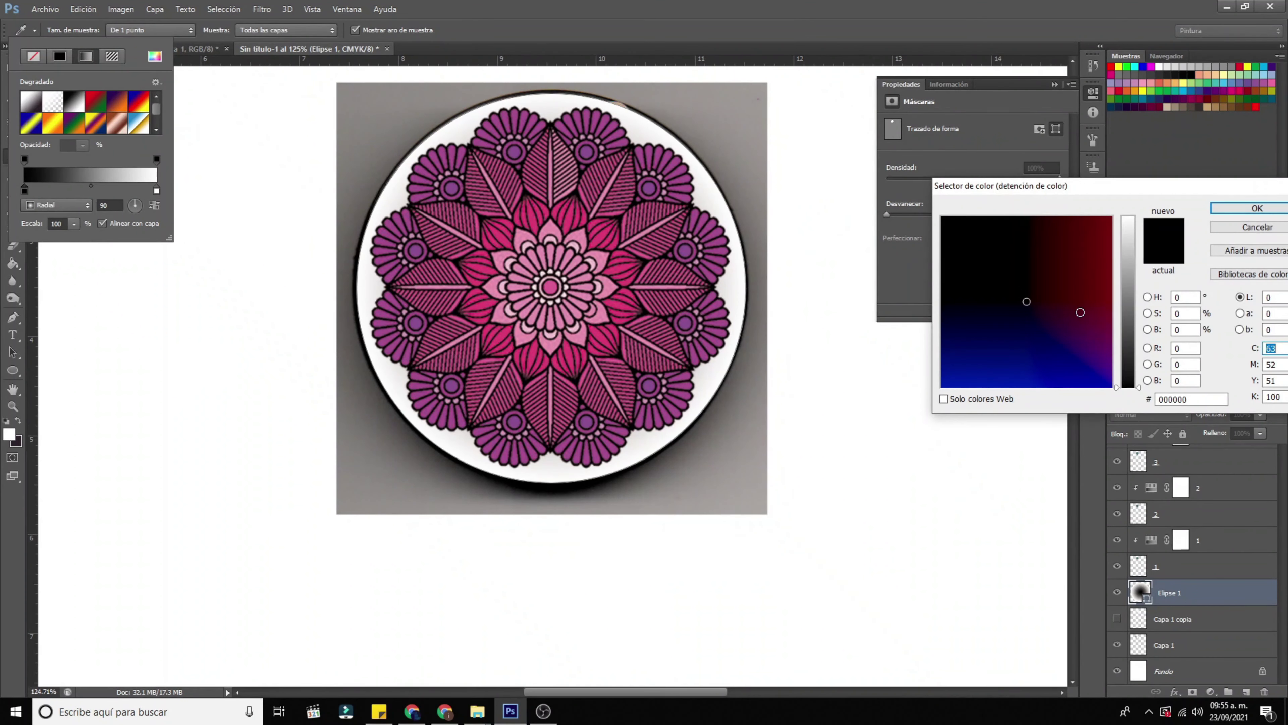
{"action": "left_click", "coordinate": [1037, 332]}
{"action": "left_click", "coordinate": [1233, 208]}
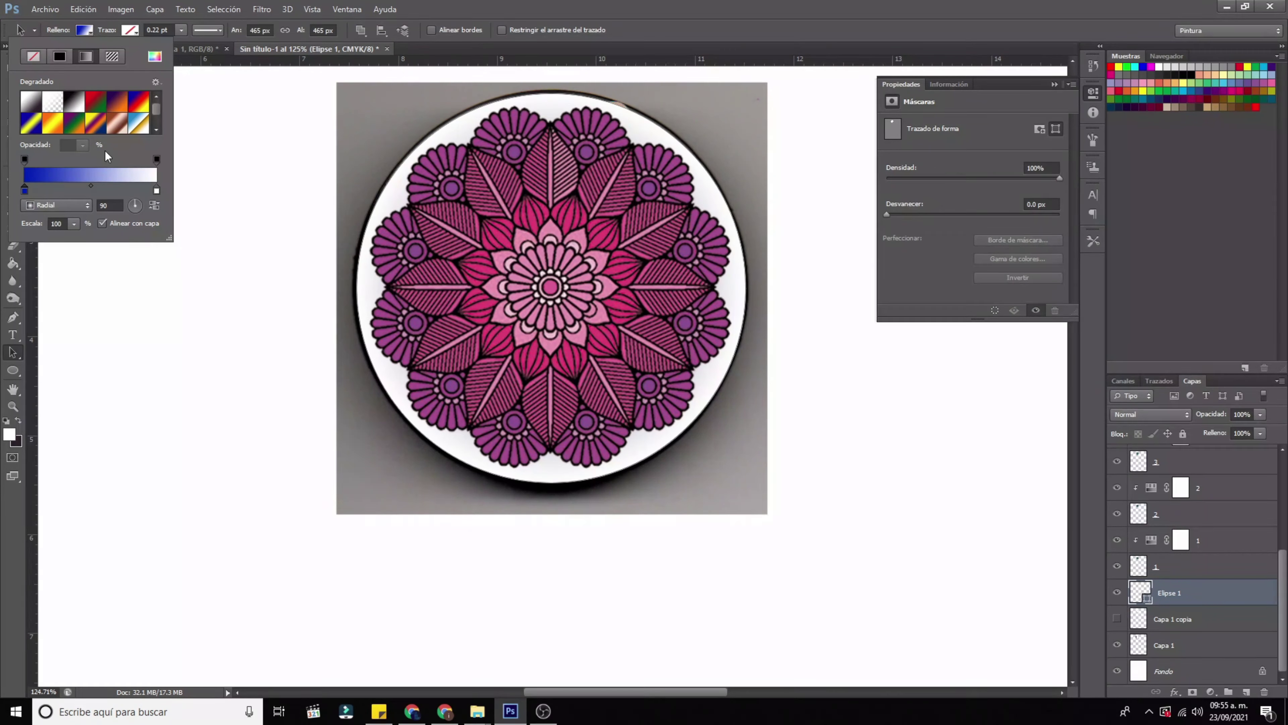
Step: Change the gradient's white colour stop to a bright magenta-pink
{"action": "double_click", "coordinate": [157, 190]}
{"action": "left_click", "coordinate": [986, 348]}
{"action": "left_click", "coordinate": [993, 375]}
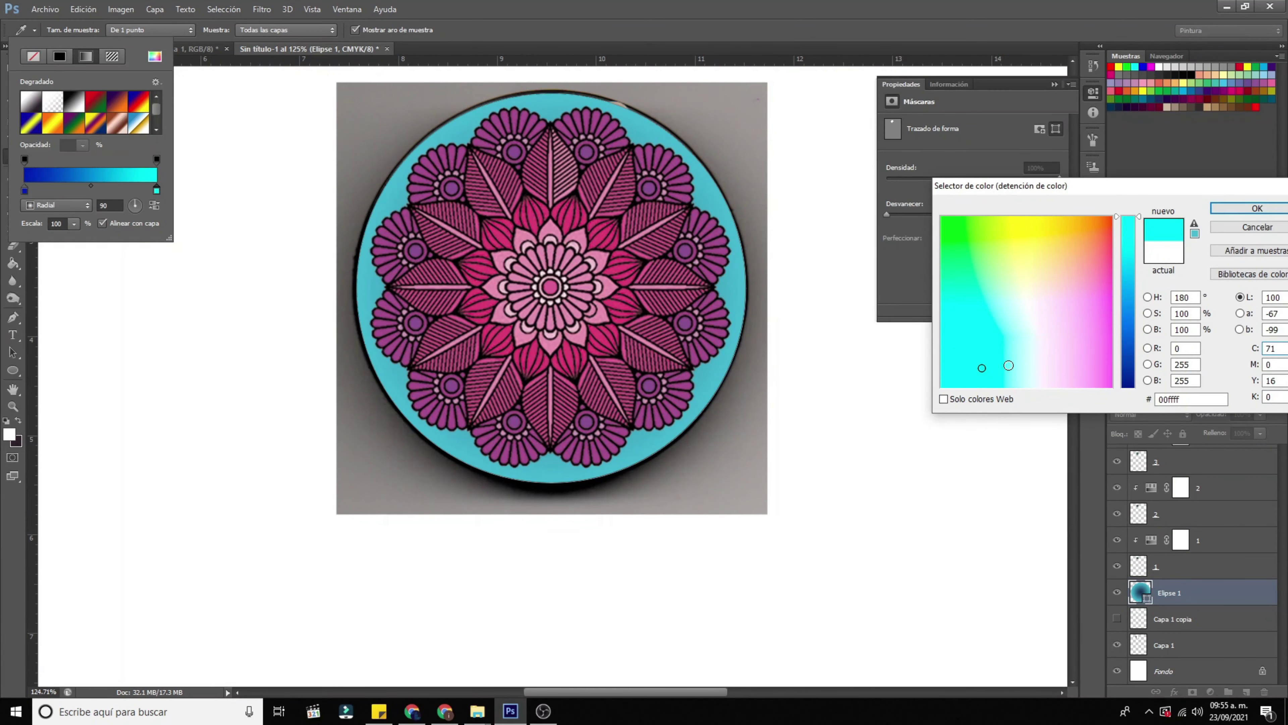
{"action": "left_click", "coordinate": [1060, 347]}
{"action": "left_click", "coordinate": [1090, 348]}
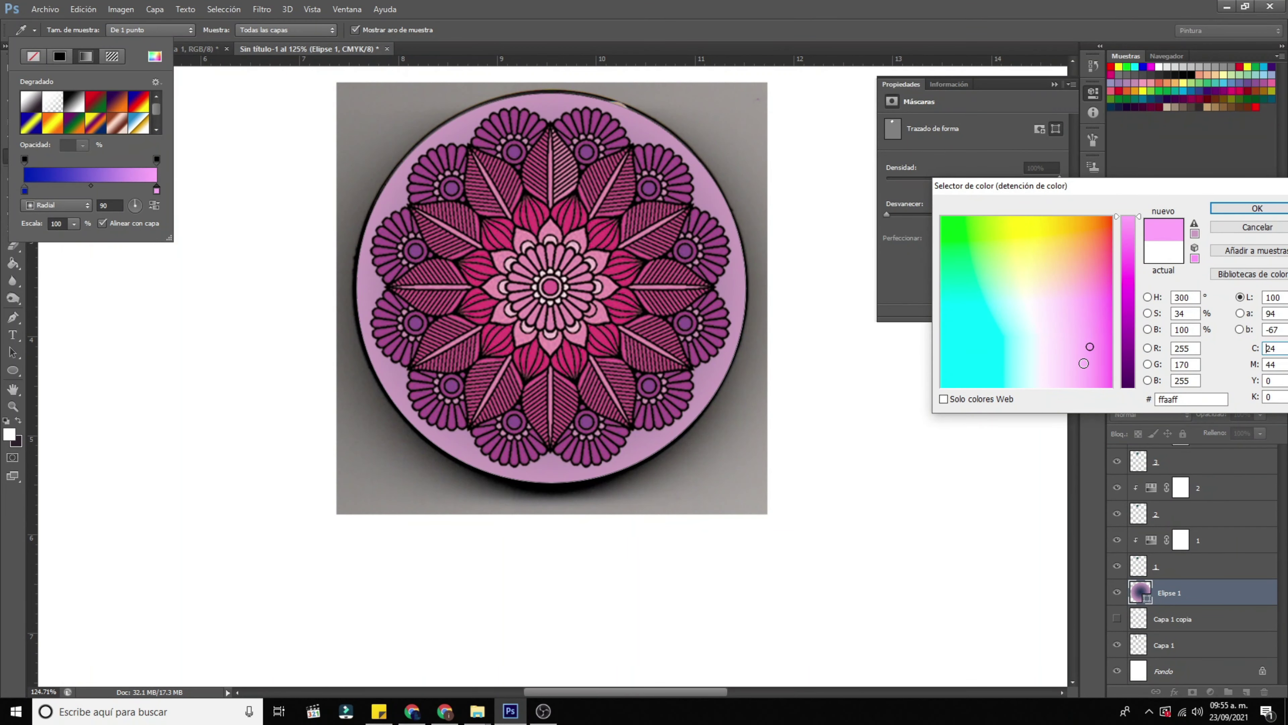
{"action": "left_click", "coordinate": [1103, 359]}
{"action": "left_click", "coordinate": [1257, 208]}
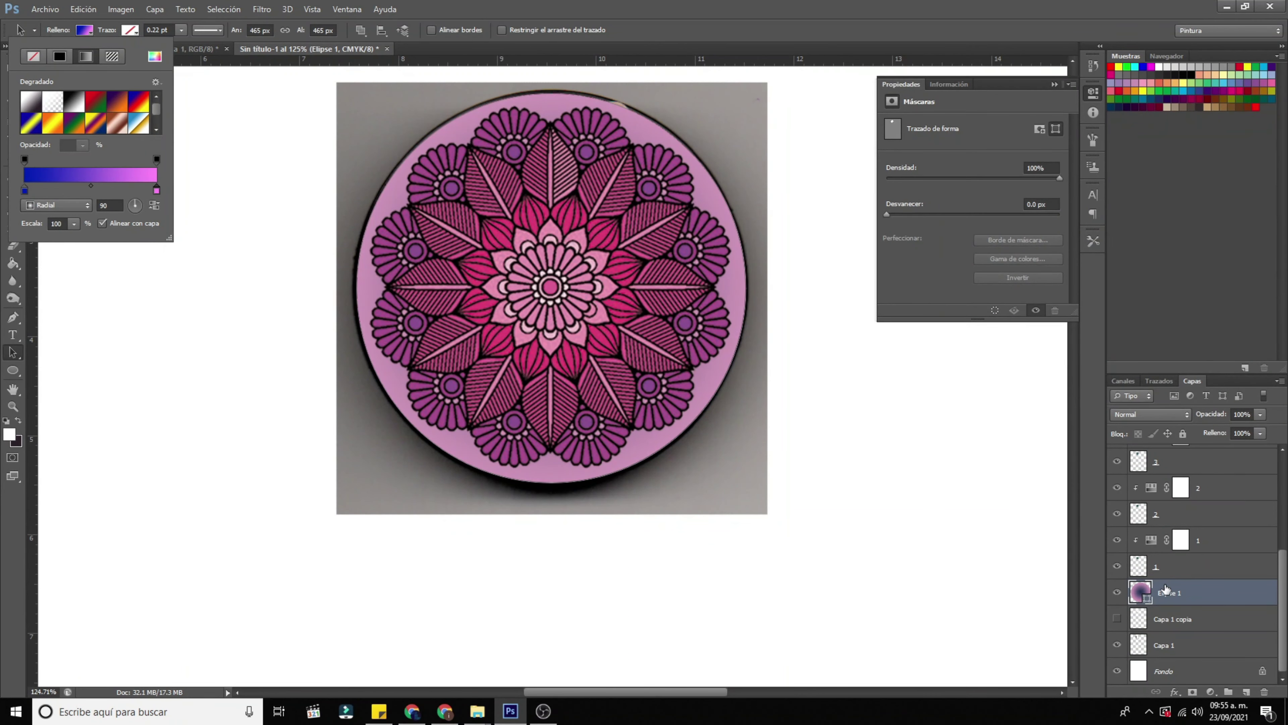
Step: Clip mandala layer 1 to the gradient circle, keeping the circle directly beneath it
{"action": "left_click_drag", "start_coordinate": [1182, 592], "coordinate": [1203, 556]}
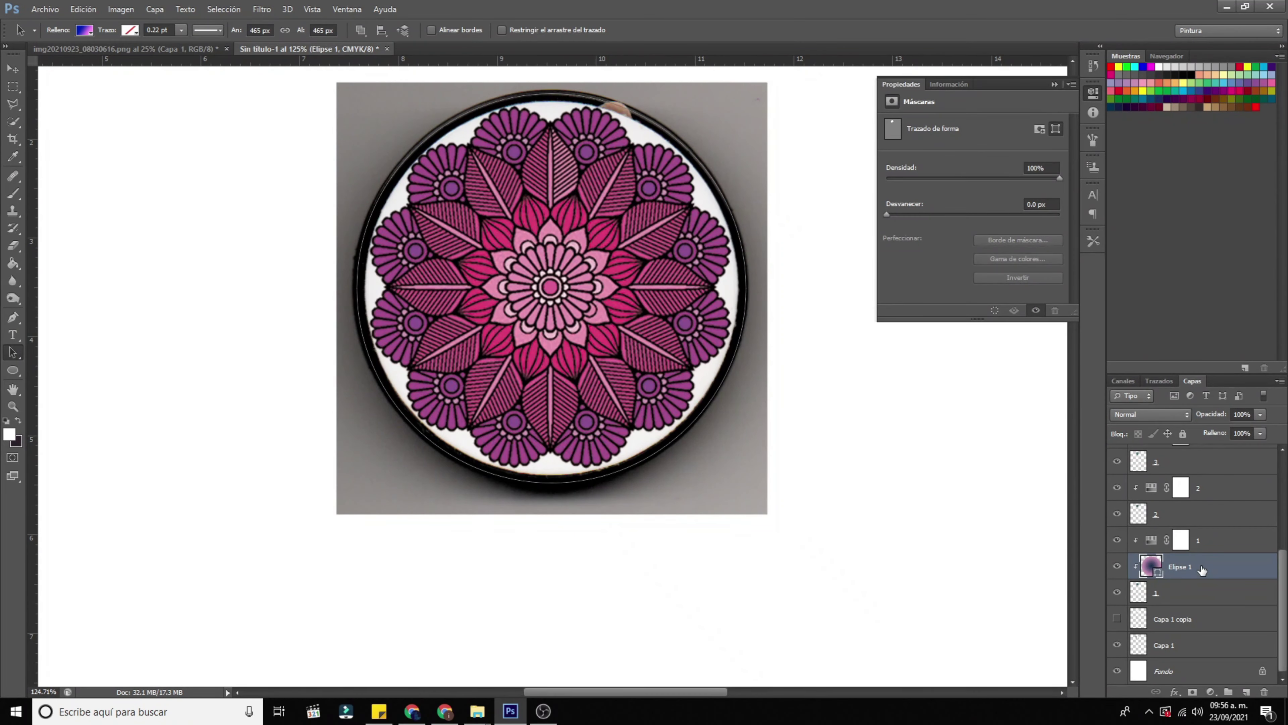
{"action": "left_click_drag", "start_coordinate": [1202, 569], "coordinate": [1215, 602]}
{"action": "left_click", "coordinate": [1271, 574]}
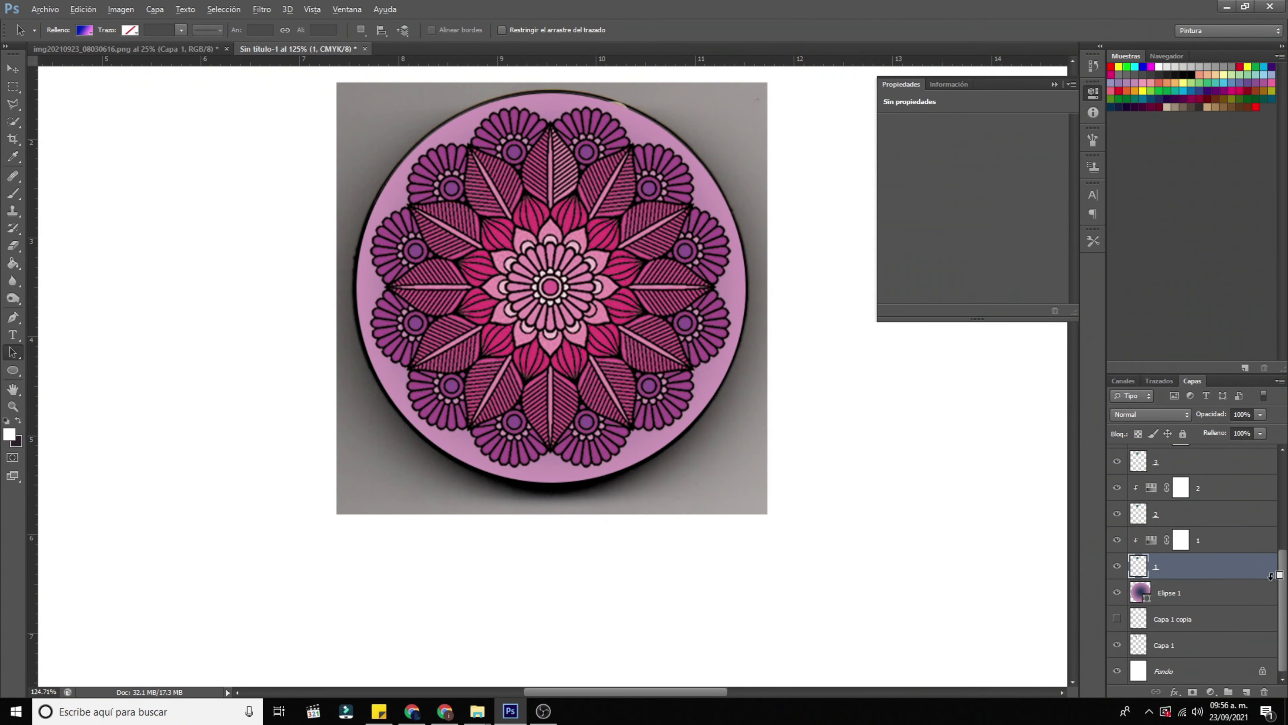
{"action": "left_click", "coordinate": [1271, 581], "text": "alt"}
{"action": "left_click", "coordinate": [1196, 595]}
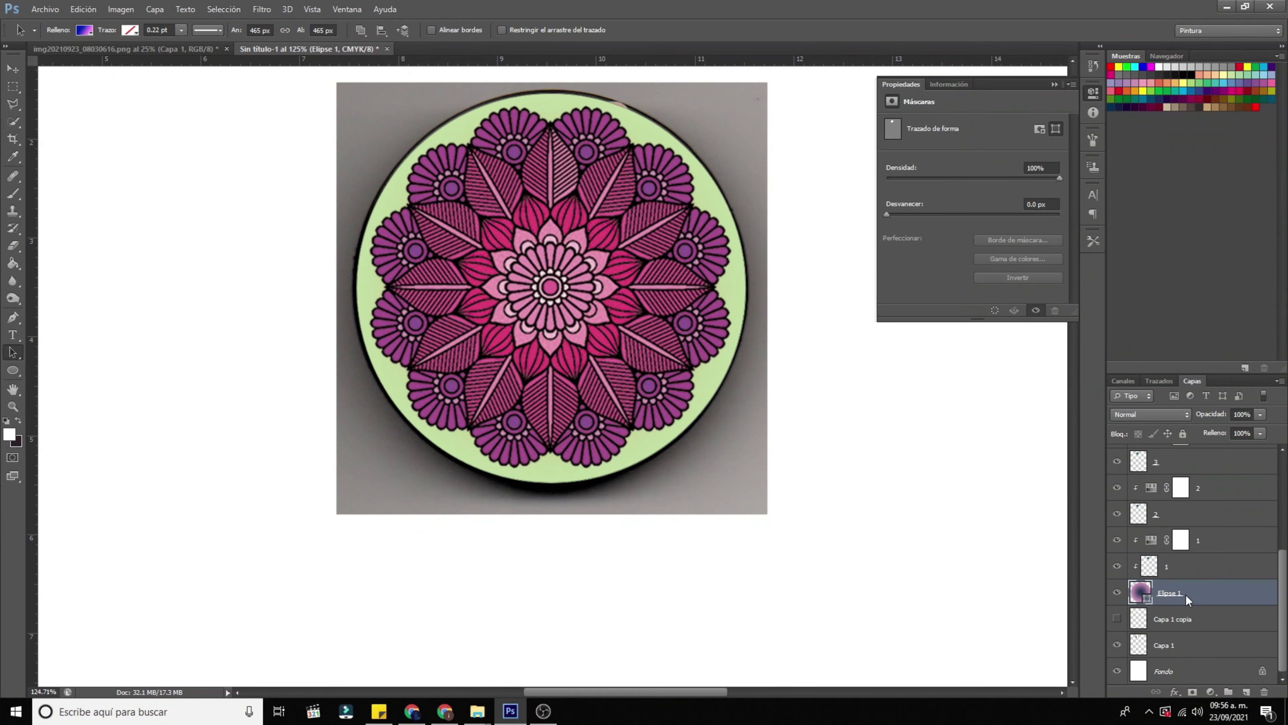
Step: Change the circle gradient's magenta-pink colour stop to light yellow (ffff6c)
{"action": "left_click", "coordinate": [81, 30]}
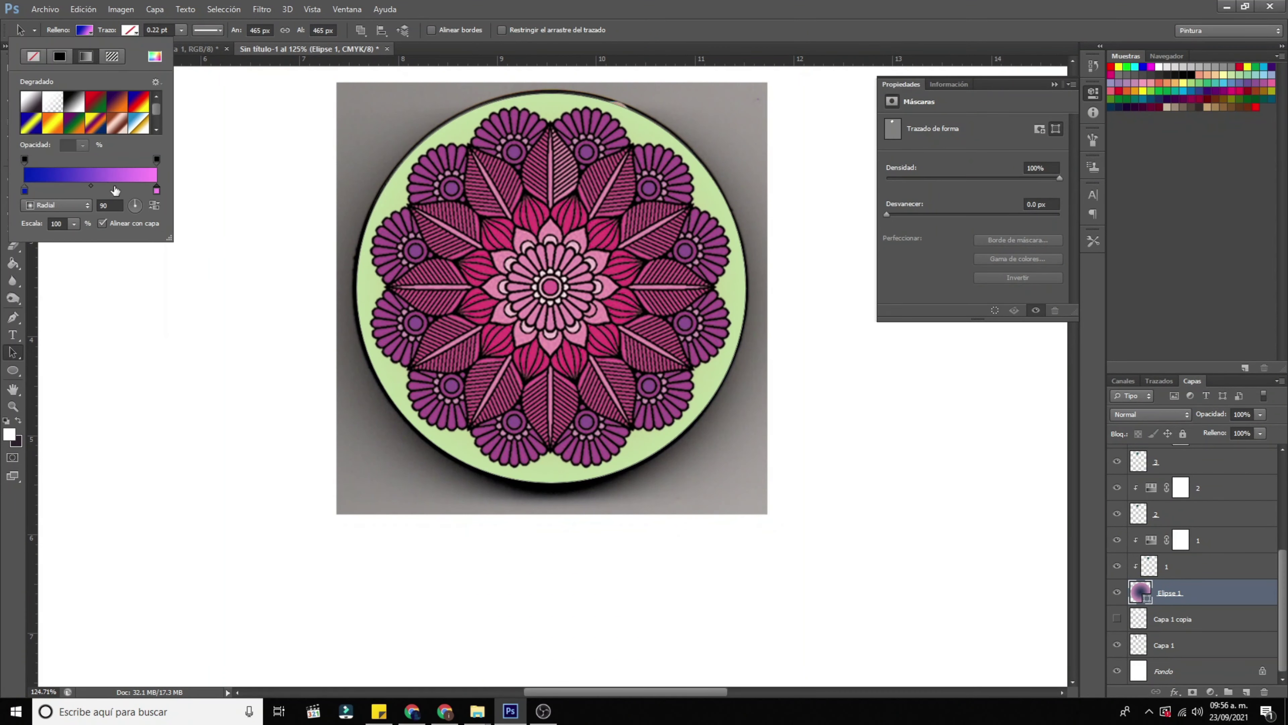
{"action": "double_click", "coordinate": [157, 189]}
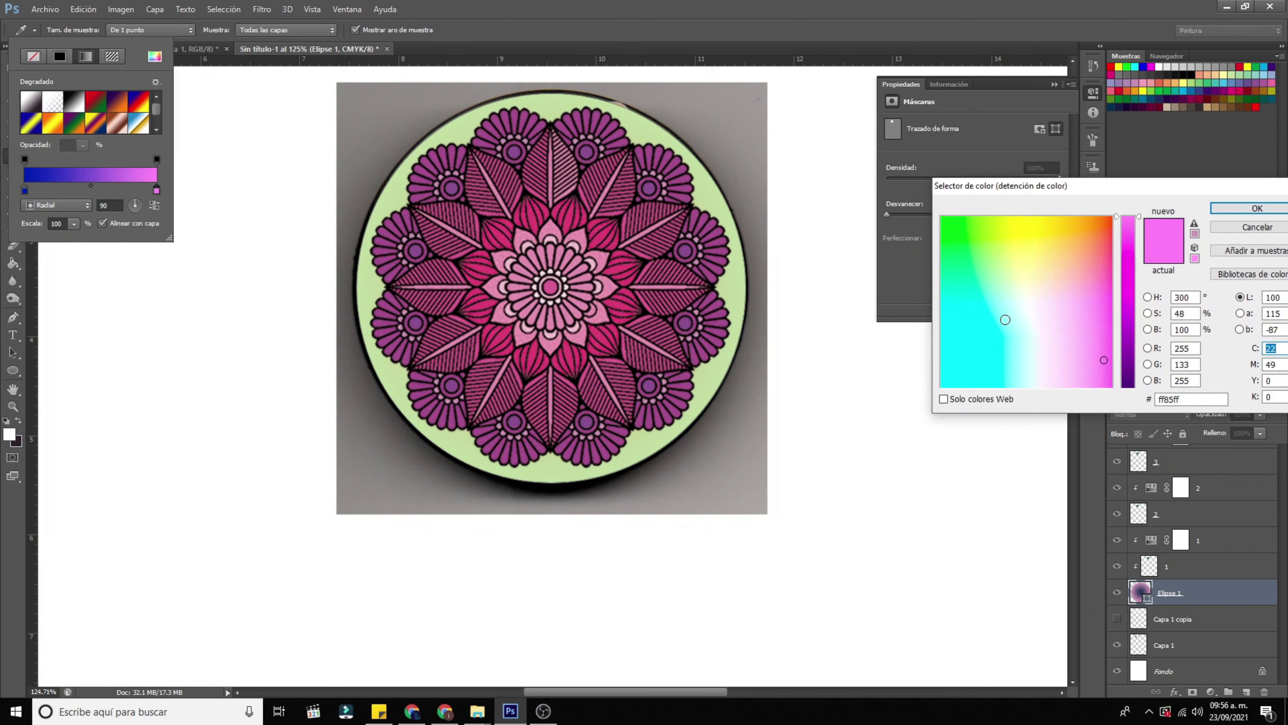
{"action": "left_click_drag", "start_coordinate": [979, 350], "coordinate": [969, 376]}
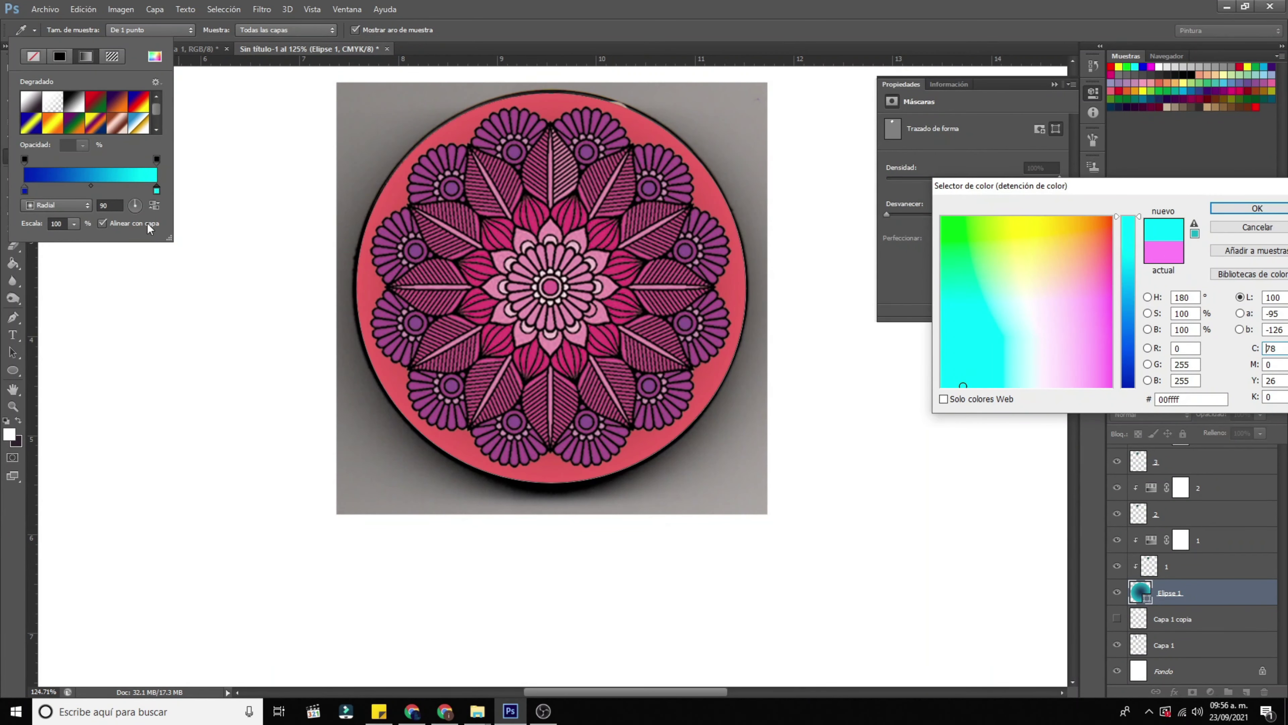
{"action": "left_click_drag", "start_coordinate": [1028, 320], "coordinate": [1022, 253]}
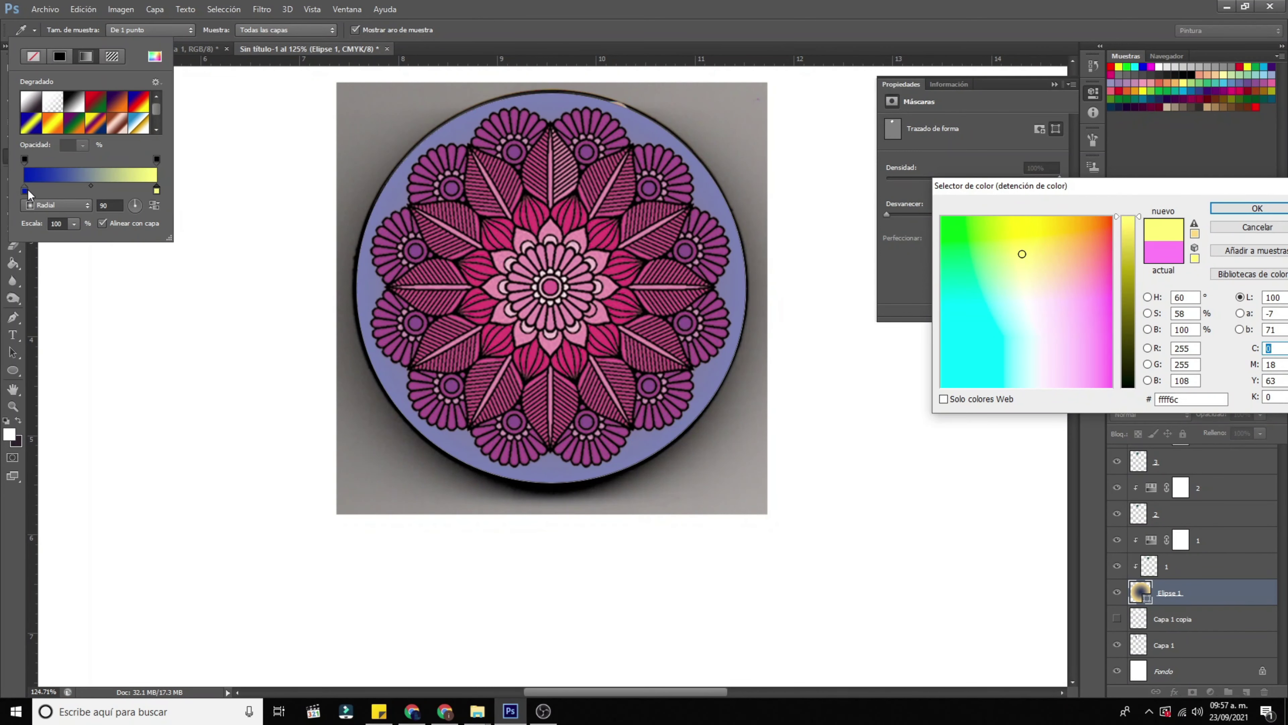
{"action": "left_click", "coordinate": [1248, 208]}
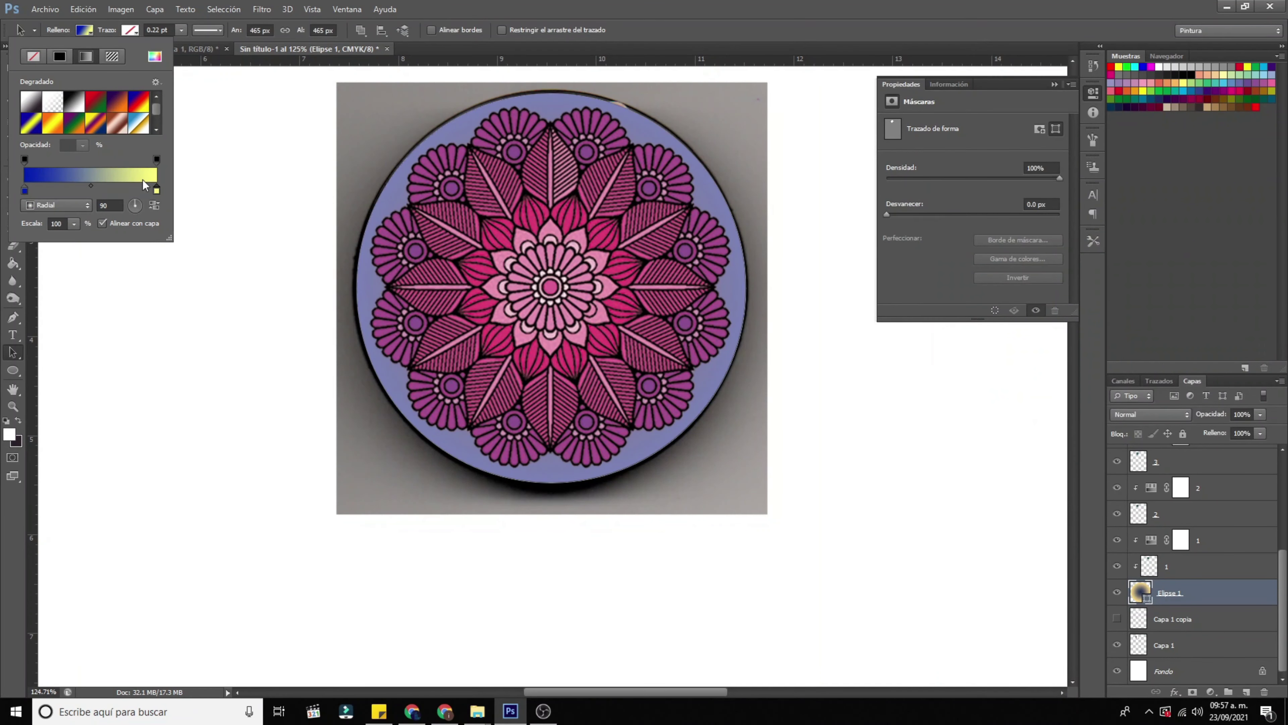
Step: Change the gradient's dark blue colour stop to bright blue (008cf2)
{"action": "double_click", "coordinate": [26, 194]}
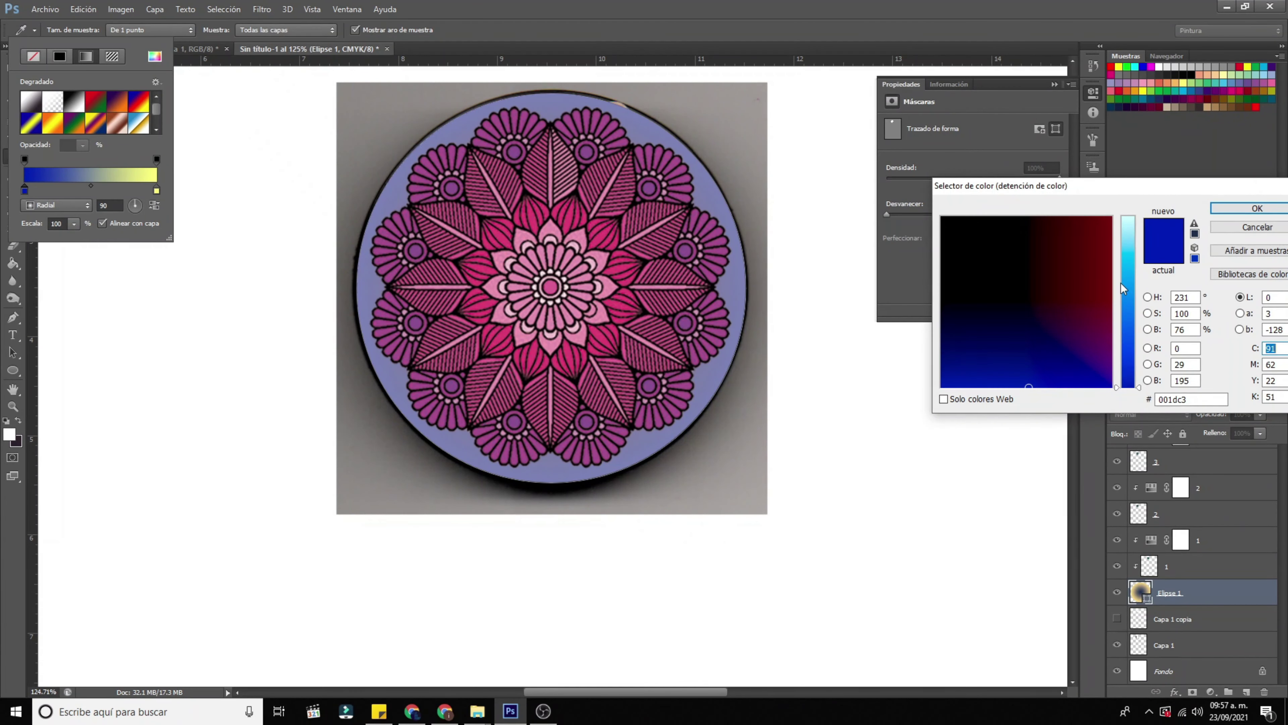
{"action": "left_click", "coordinate": [1072, 272]}
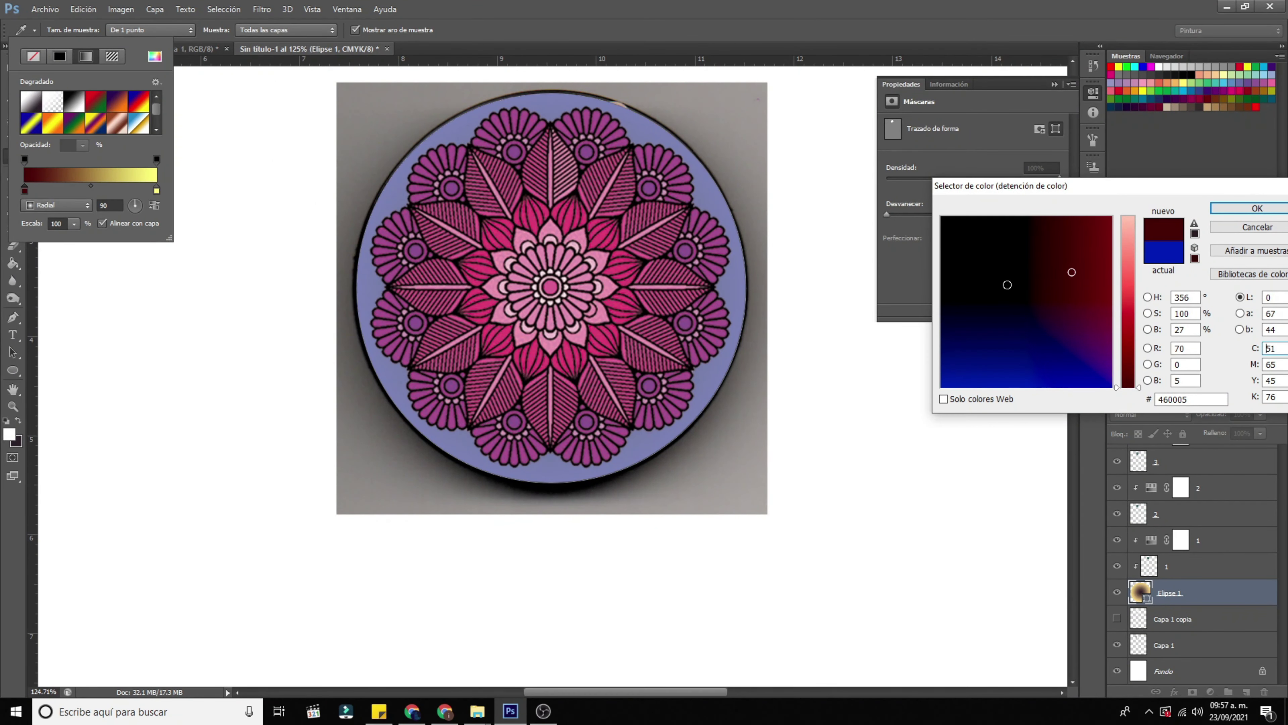
{"action": "left_click", "coordinate": [1010, 347]}
{"action": "left_click", "coordinate": [1123, 298]}
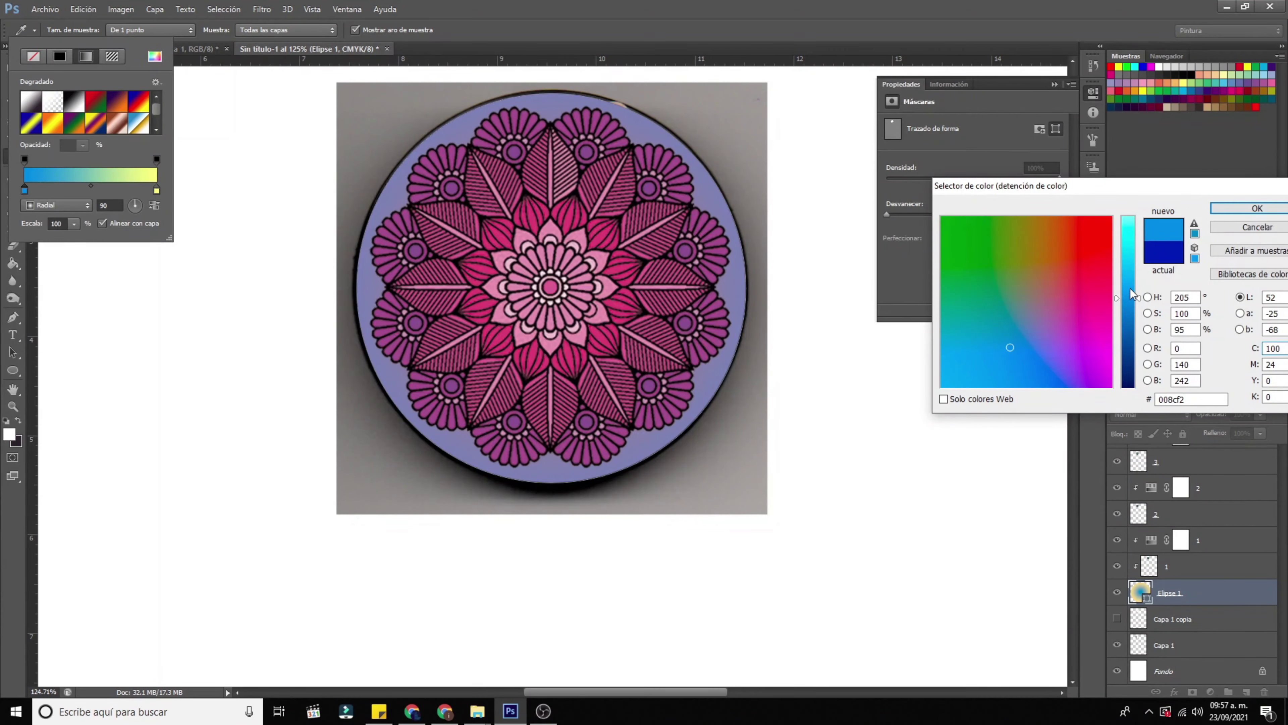
{"action": "left_click", "coordinate": [1258, 208]}
Step: Release mandala layer 1 from the gradient circle and clip its Hue/Saturation layer back onto it
{"action": "left_click", "coordinate": [1210, 599]}
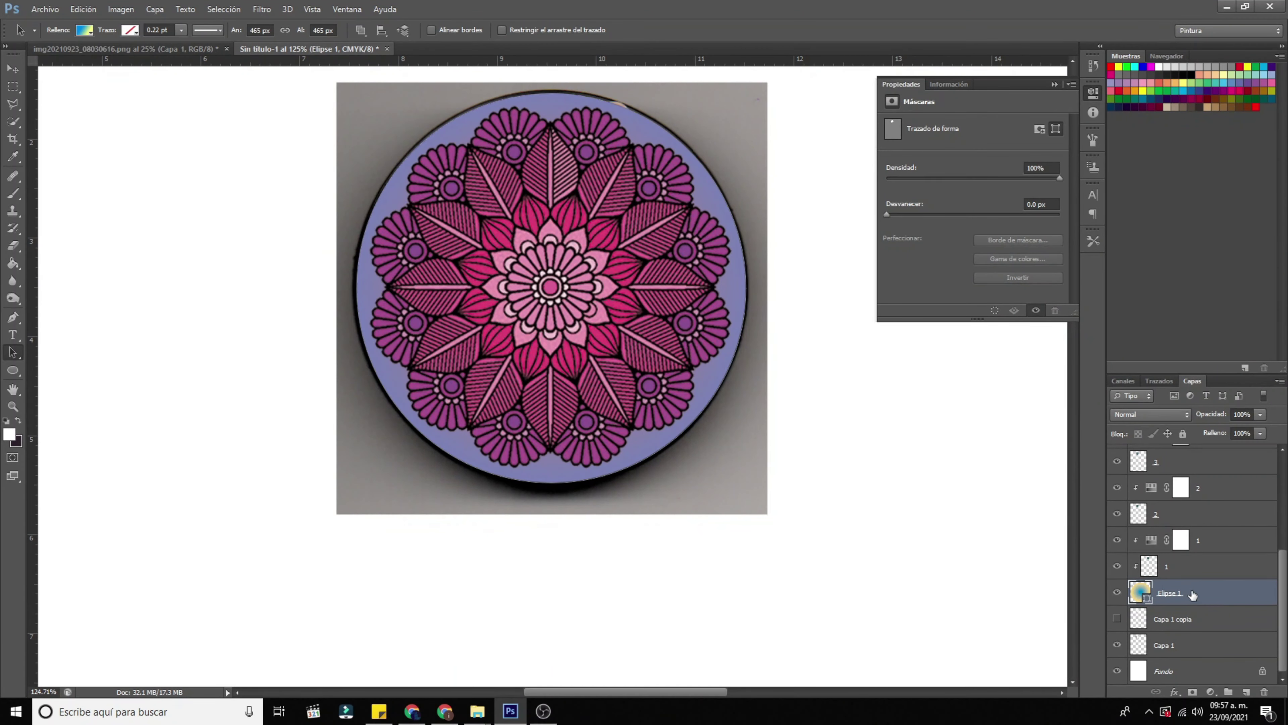
{"action": "left_click", "coordinate": [1263, 578], "text": "alt"}
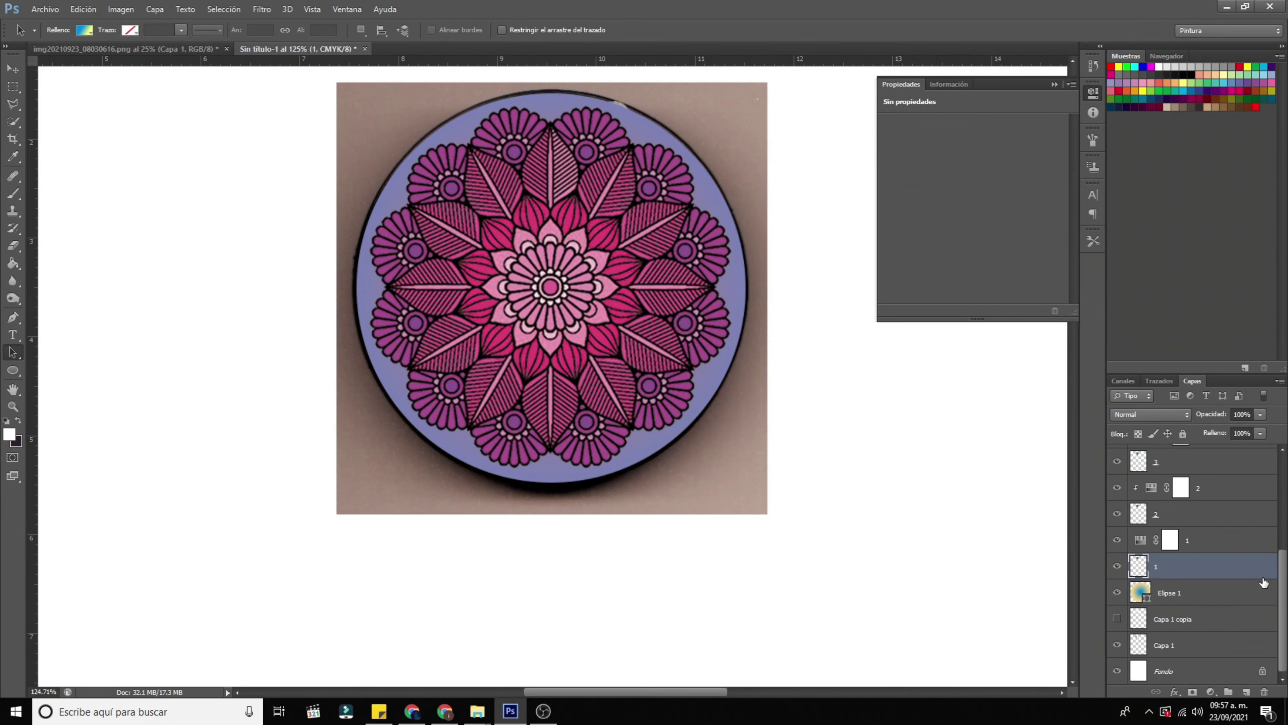
{"action": "left_click", "coordinate": [1261, 548]}
{"action": "left_click", "coordinate": [1273, 552], "text": "alt"}
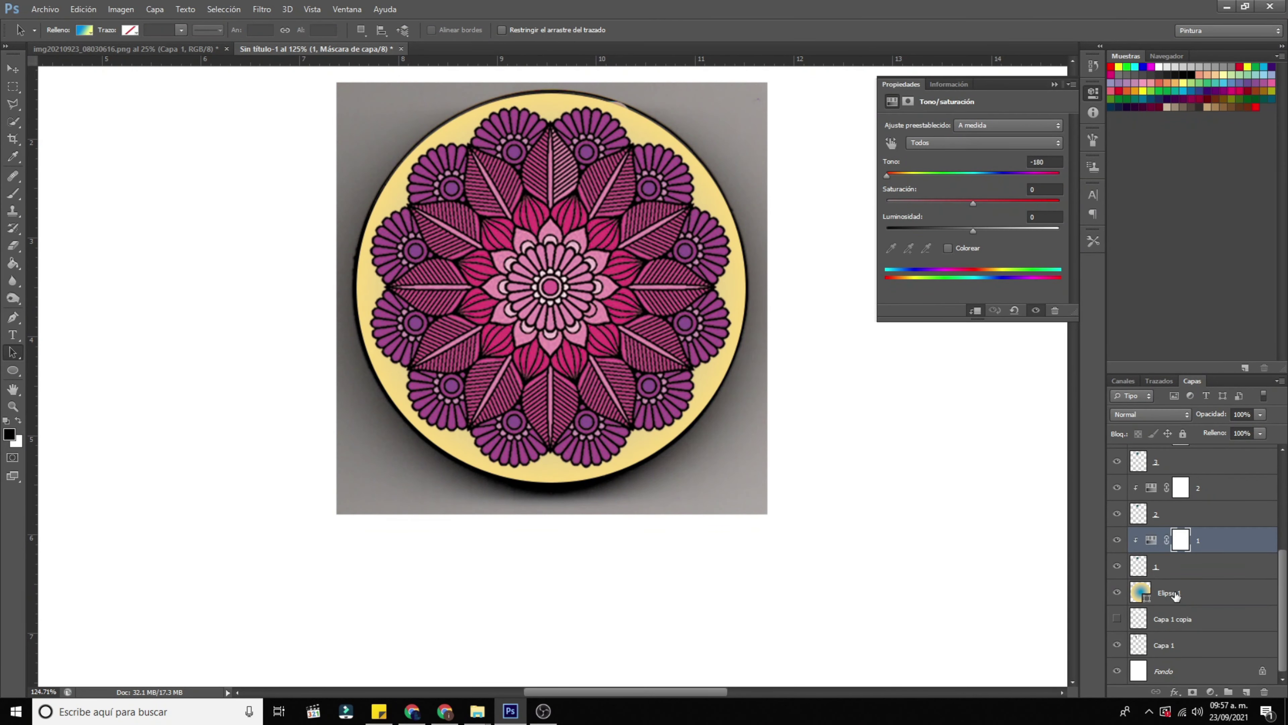
Step: Move the gradient circle directly beneath mandala layer 6 and clip layer 6 to it
{"action": "left_click_drag", "start_coordinate": [1175, 595], "coordinate": [1200, 498]}
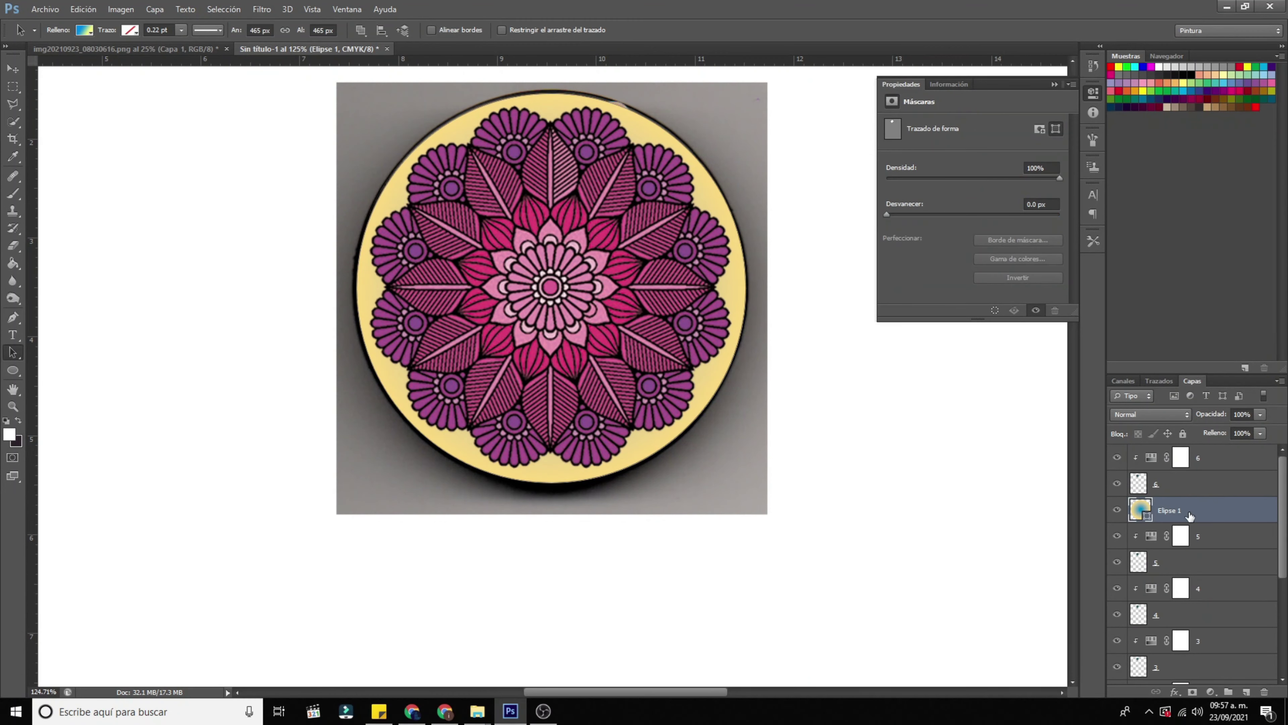
{"action": "left_click", "coordinate": [1274, 494], "text": "alt"}
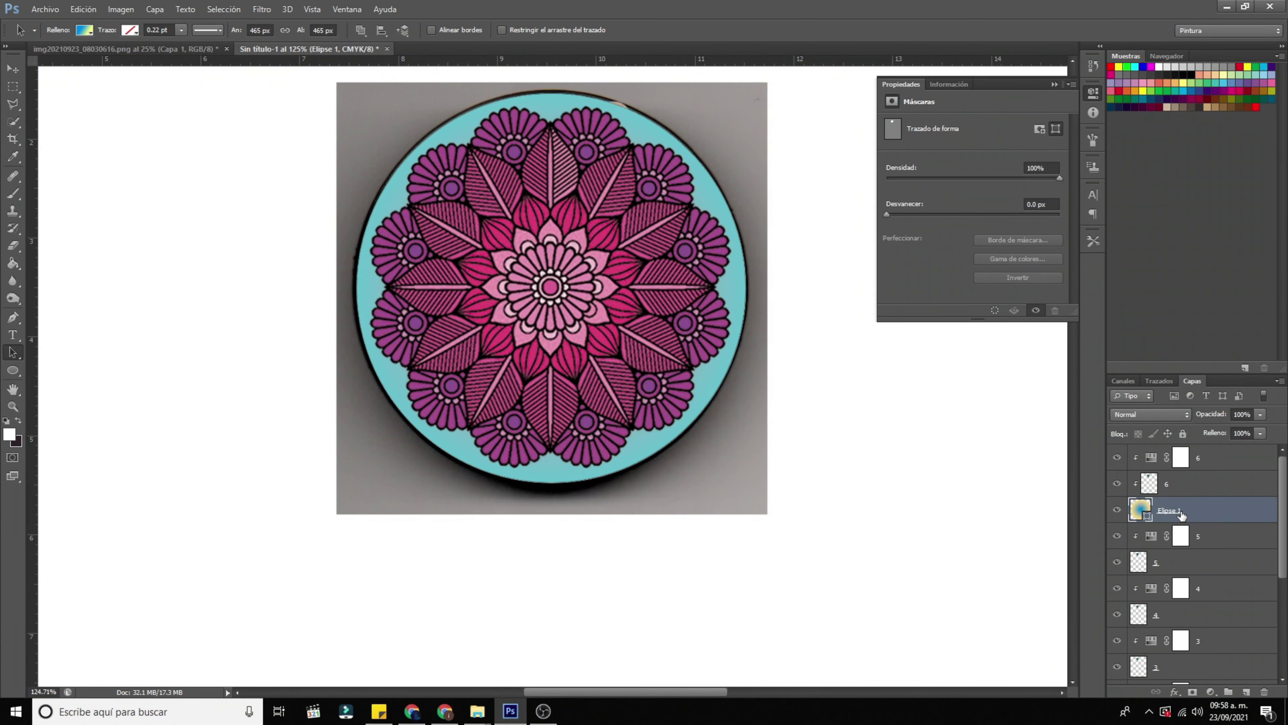
Step: Duplicate the gradient circle beneath mandala layers 5 and 4, clipping each mandala layer to its copy
{"action": "key", "text": "ctrl+j"}
{"action": "left_click_drag", "start_coordinate": [1182, 511], "coordinate": [1250, 584]}
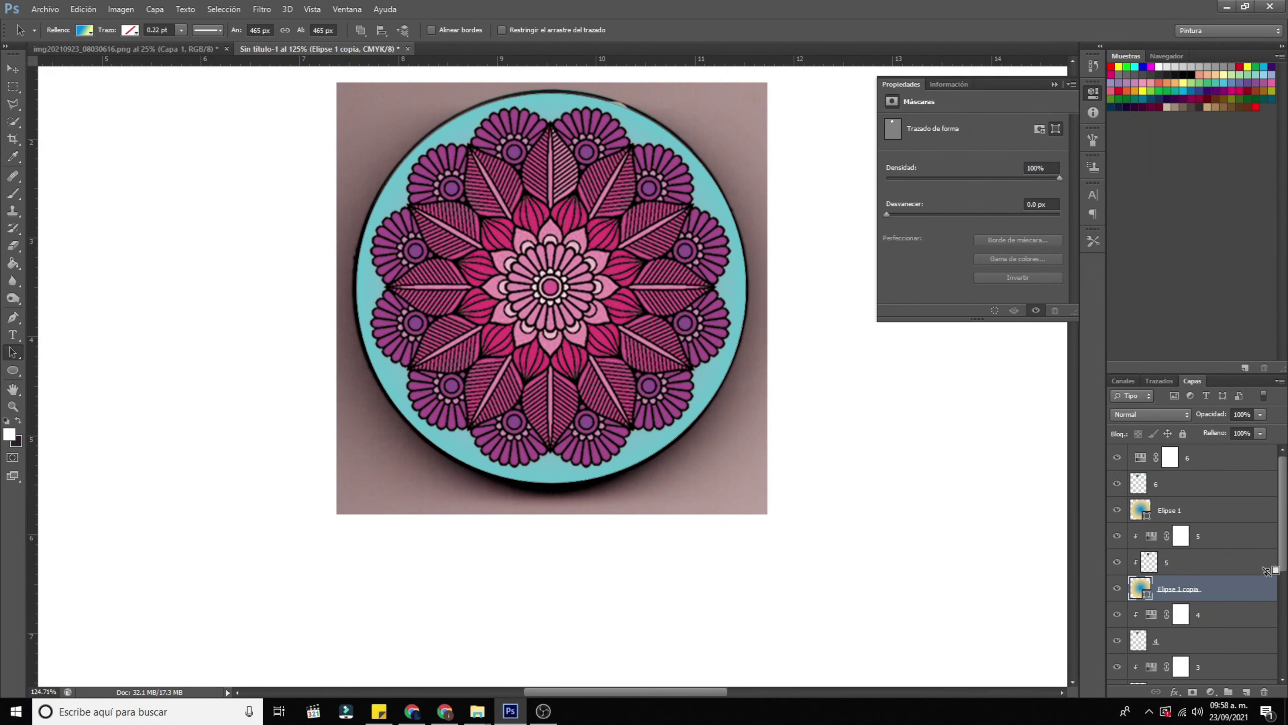
{"action": "key", "text": "ctrl+j"}
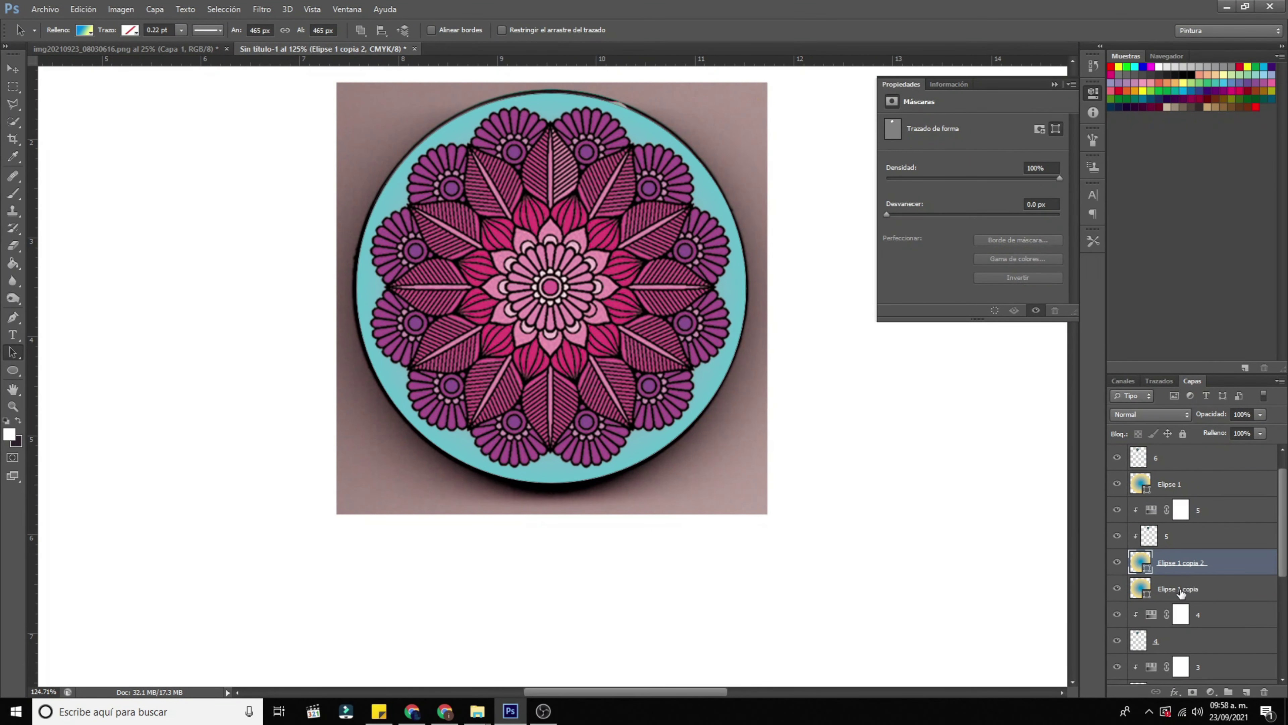
{"action": "left_click_drag", "start_coordinate": [1187, 566], "coordinate": [1189, 656]}
{"action": "scroll", "coordinate": [1233, 604], "scroll_direction": "down", "scroll_amount": 2}
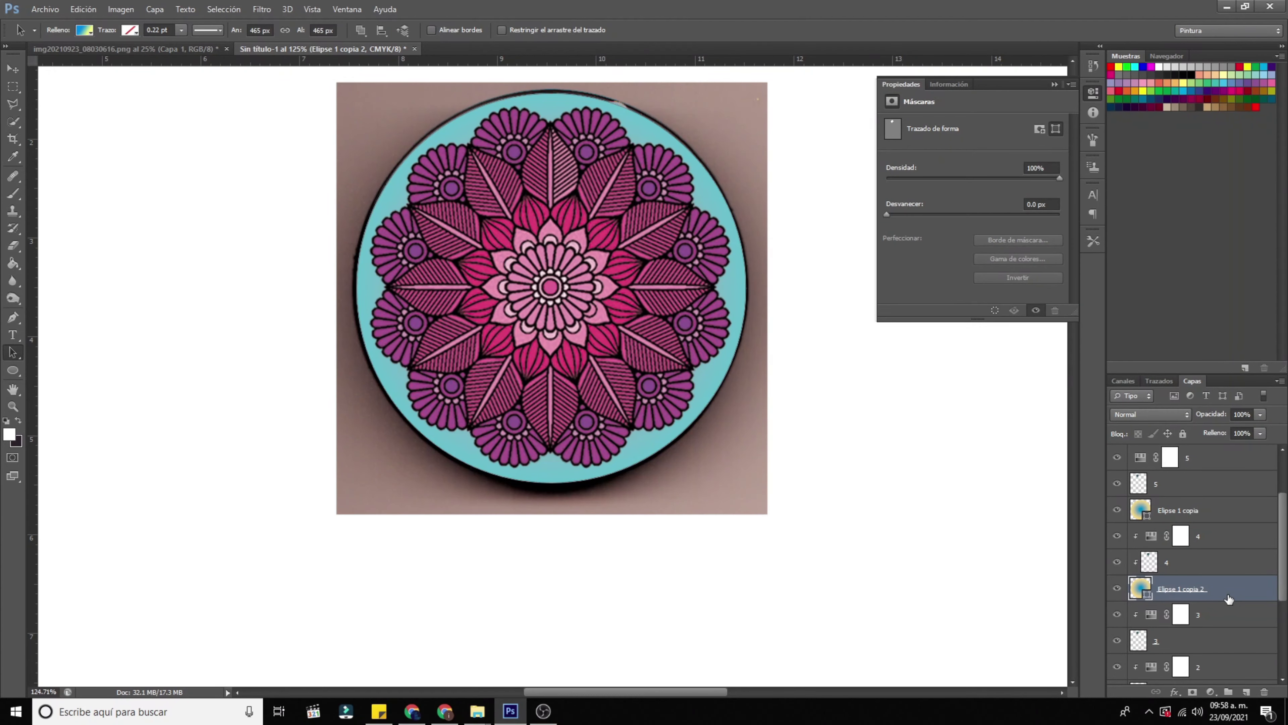
Step: Place further duplicates of the gradient circle directly beneath mandala layers 3, 2 and 1
{"action": "key", "text": "ctrl+j"}
{"action": "left_click_drag", "start_coordinate": [1229, 599], "coordinate": [1270, 597]}
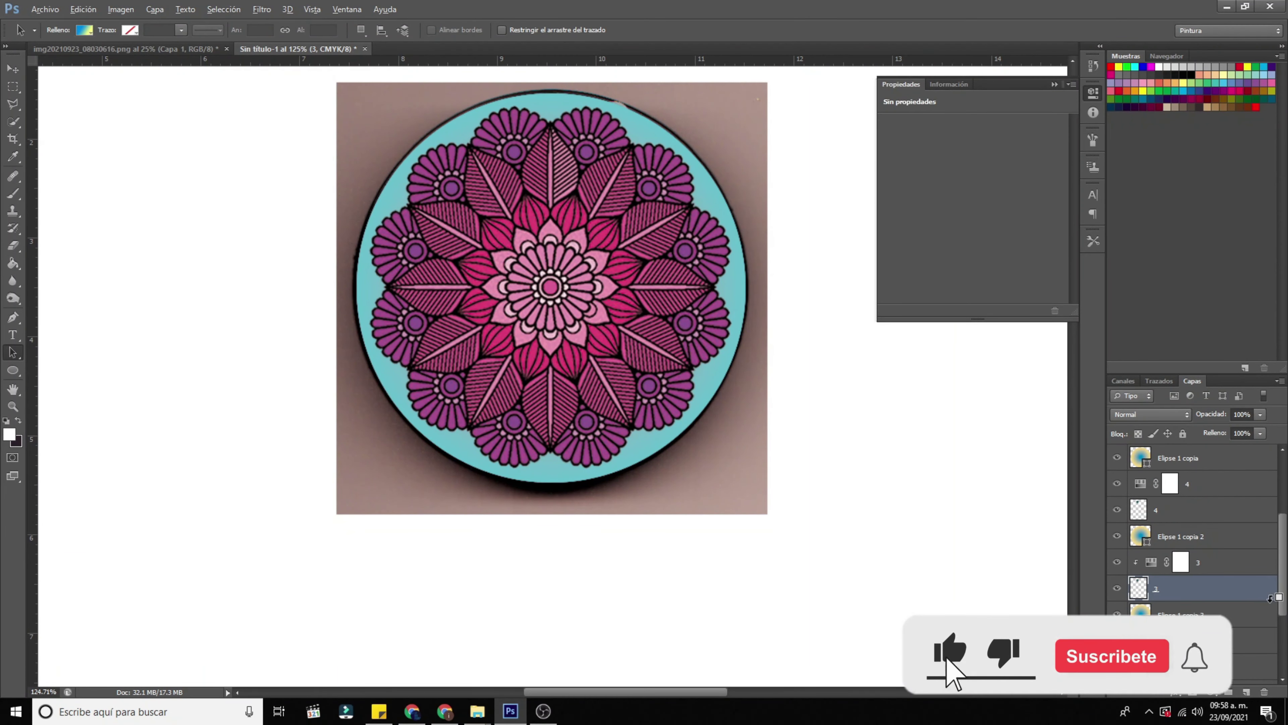
{"action": "left_click", "coordinate": [1270, 597], "text": "alt"}
{"action": "left_click", "coordinate": [1196, 564]}
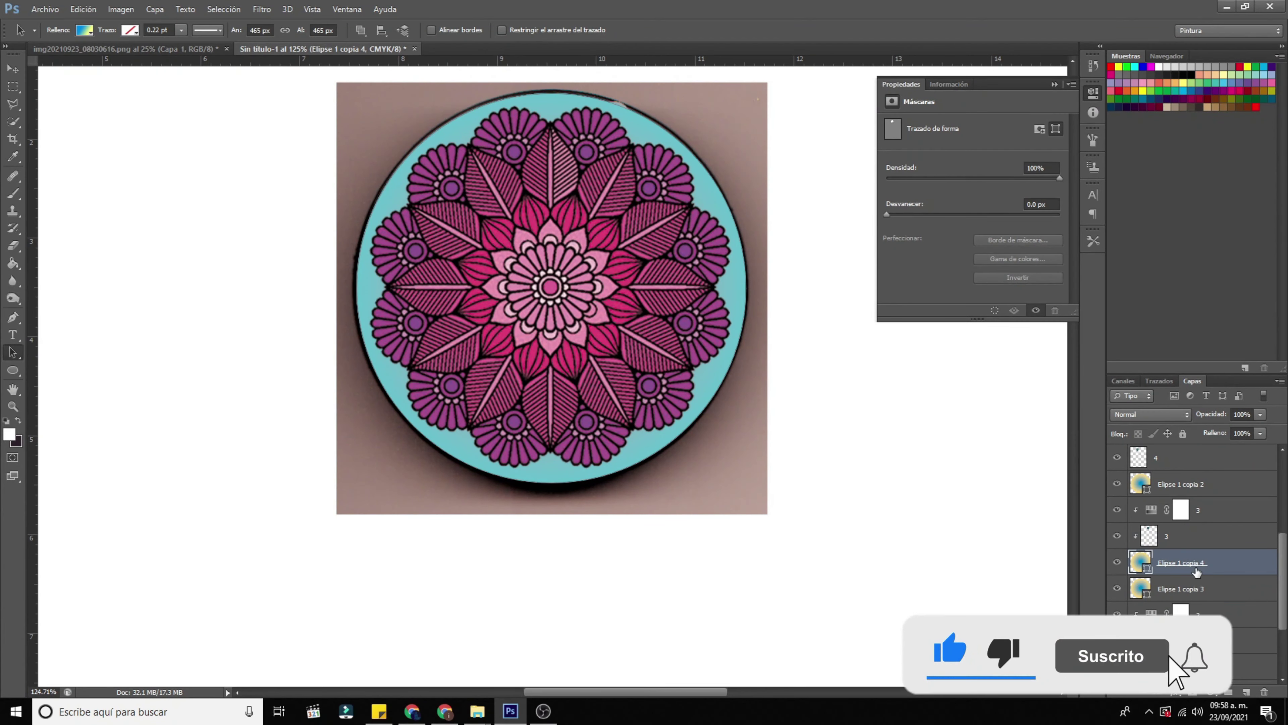
{"action": "left_click_drag", "start_coordinate": [1196, 572], "coordinate": [1207, 640]}
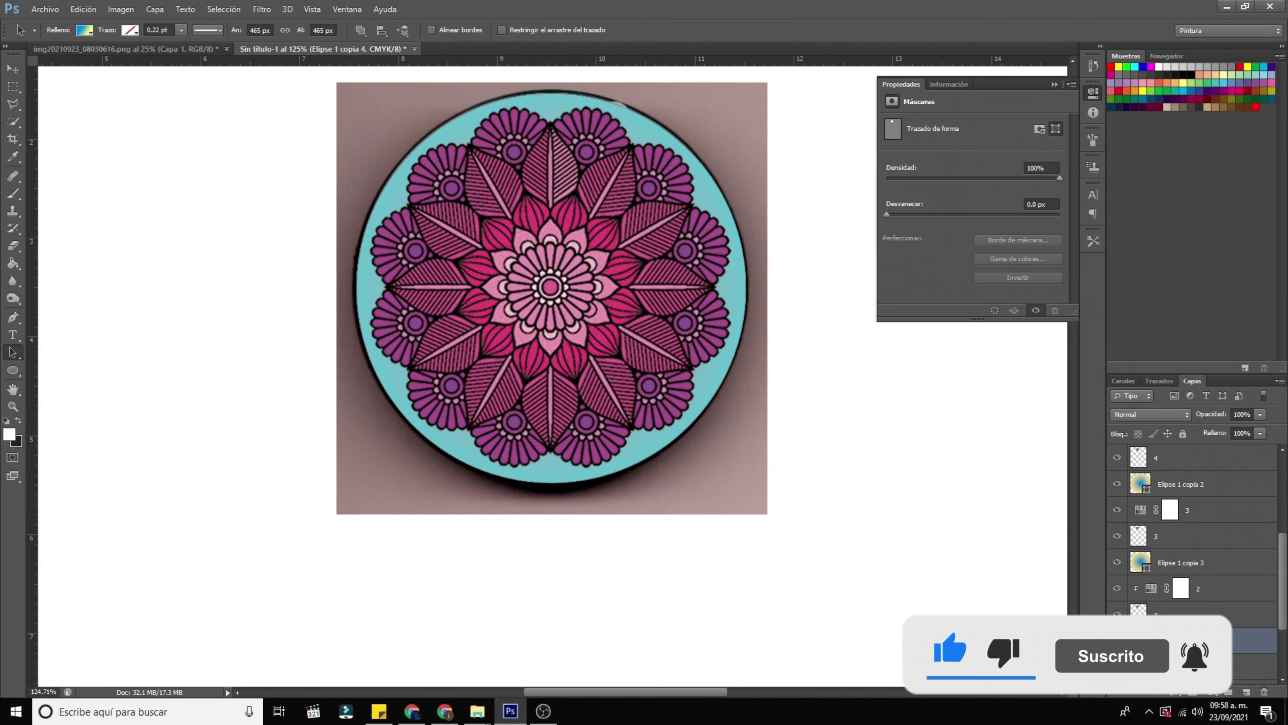
{"action": "scroll", "coordinate": [1200, 566], "scroll_direction": "down", "scroll_amount": 3}
{"action": "left_click", "coordinate": [1200, 566]}
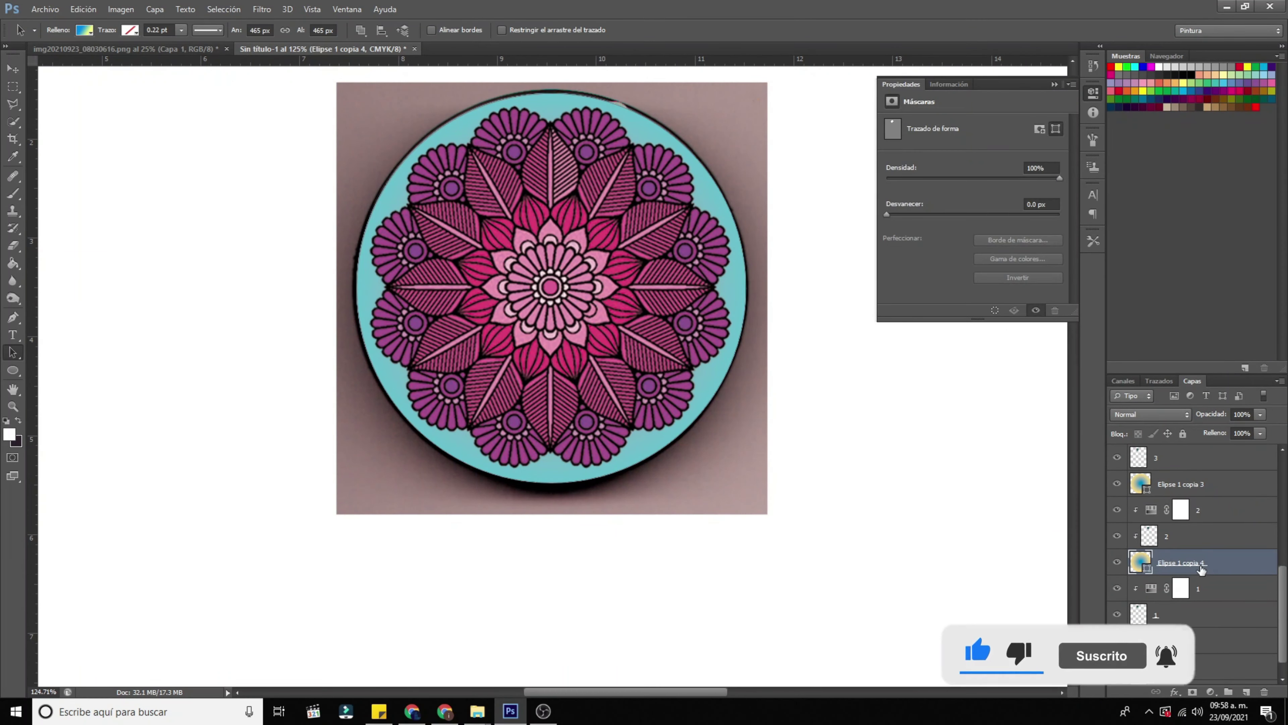
{"action": "left_click_drag", "start_coordinate": [1202, 569], "coordinate": [1204, 641]}
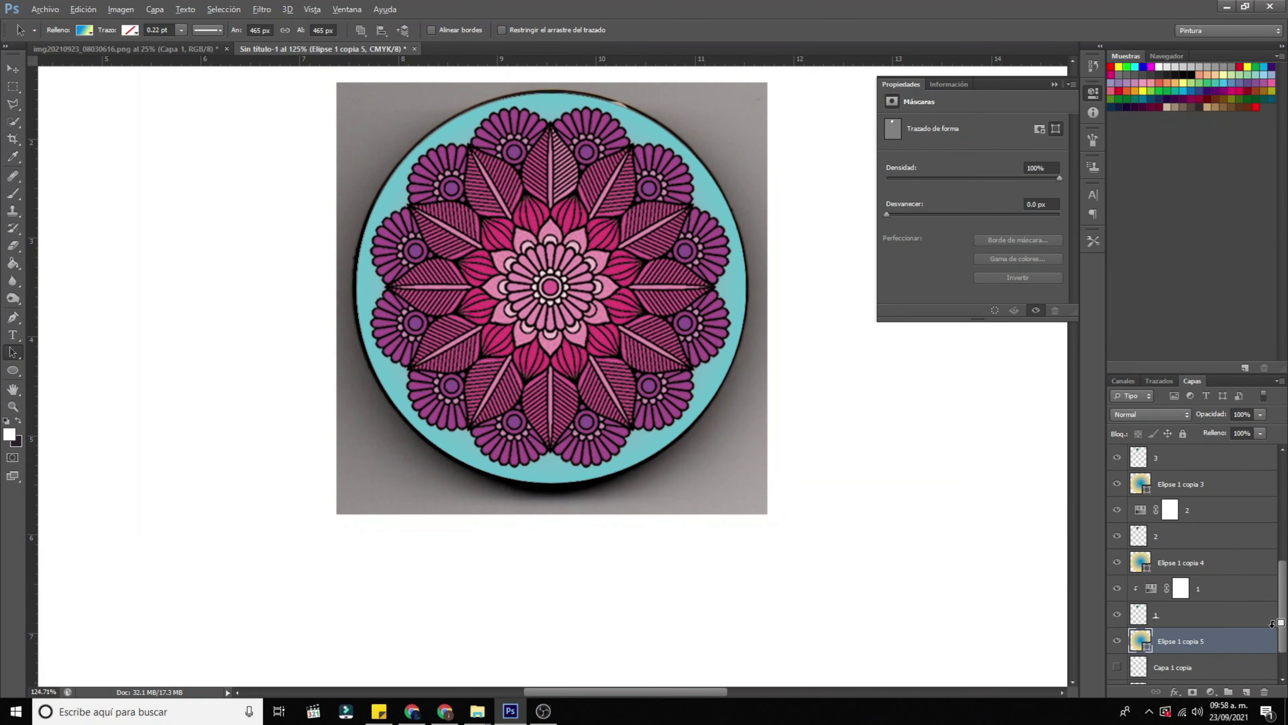
Step: Clip mandala layers 6 and 5 and their Hue/Saturation layers to the gradient circles beneath them
{"action": "scroll", "coordinate": [1253, 469], "scroll_direction": "up", "scroll_amount": 5}
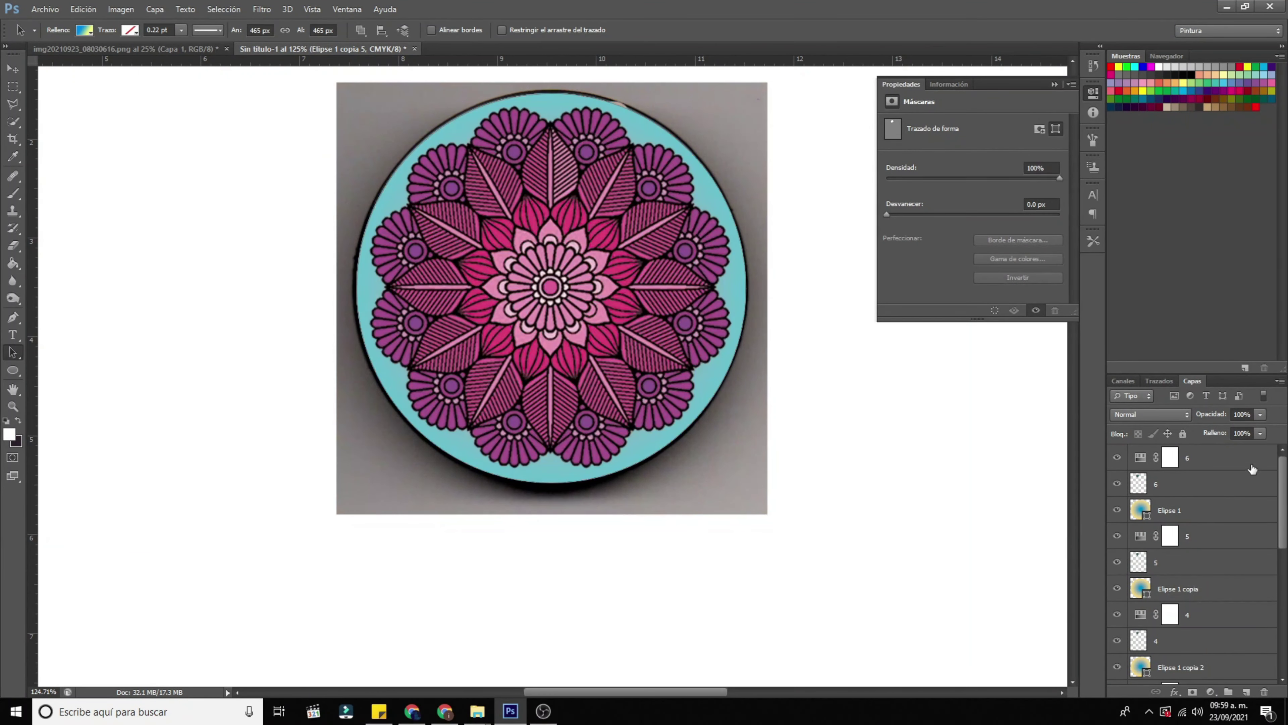
{"action": "left_click", "coordinate": [1270, 467]}
{"action": "left_click", "coordinate": [1271, 471], "text": "alt"}
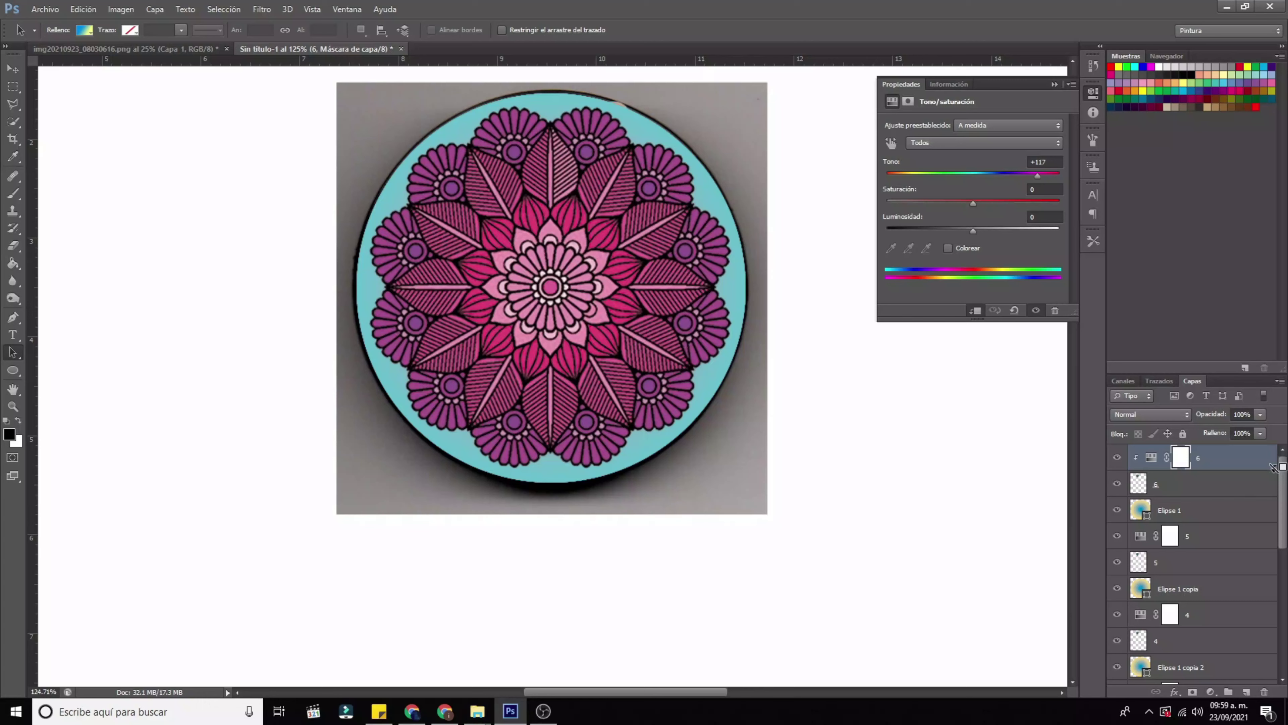
{"action": "left_click", "coordinate": [1270, 496], "text": "alt"}
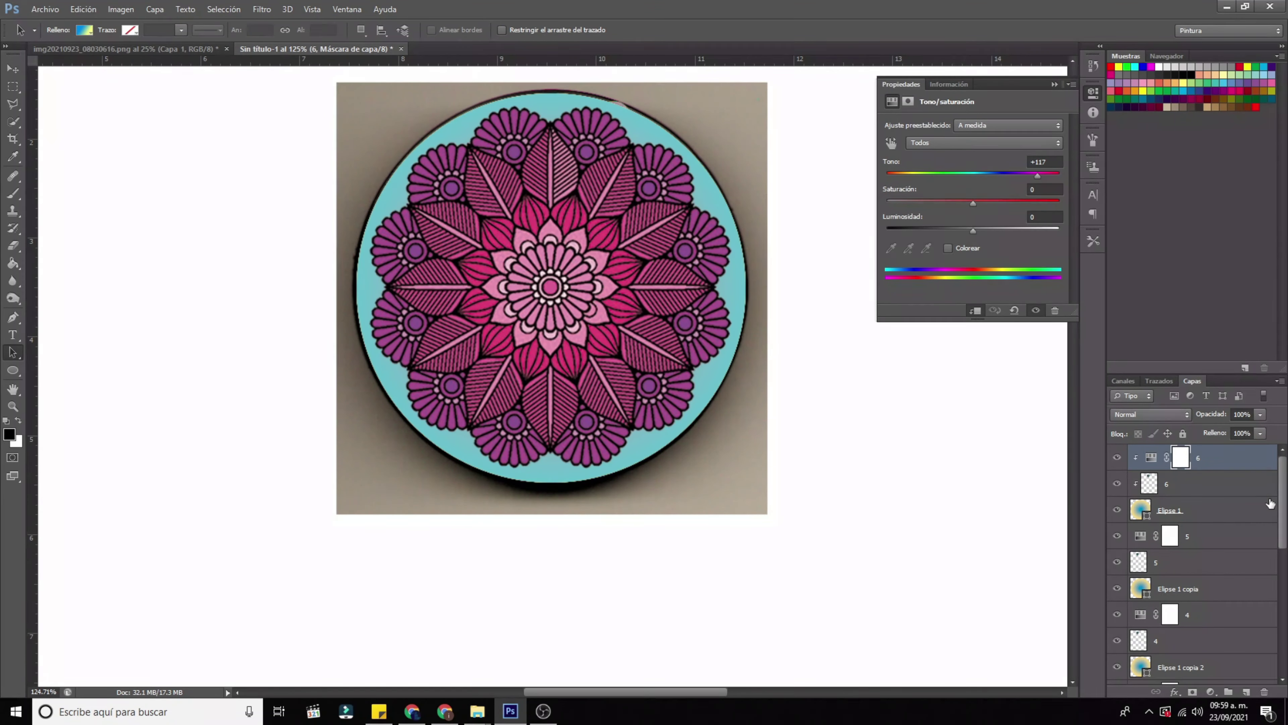
{"action": "left_click", "coordinate": [1216, 531]}
{"action": "left_click", "coordinate": [1271, 549], "text": "alt"}
{"action": "left_click", "coordinate": [1267, 577], "text": "alt"}
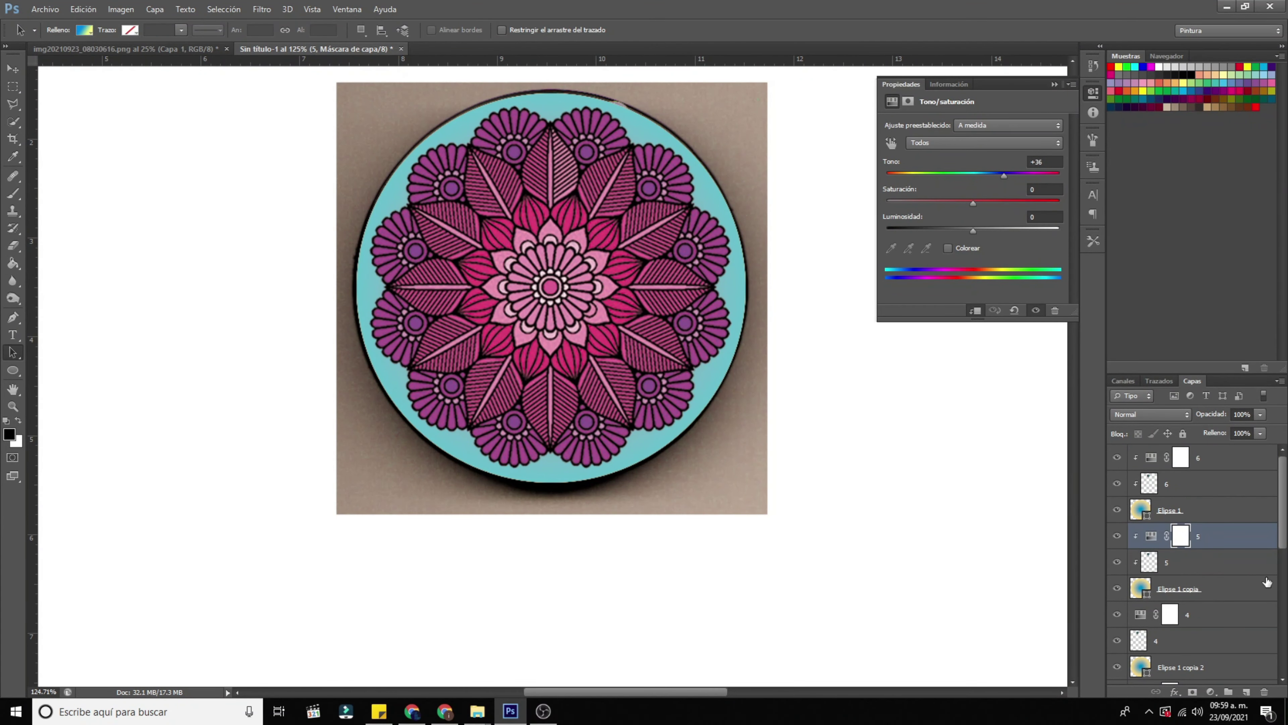
Step: Clip mandala layers 4 and 3 with their Hue/Saturation layers to their own gradient circles
{"action": "scroll", "coordinate": [1267, 582], "scroll_direction": "down", "scroll_amount": 3}
{"action": "left_click", "coordinate": [1271, 549], "text": "alt"}
{"action": "left_click", "coordinate": [1269, 576], "text": "alt"}
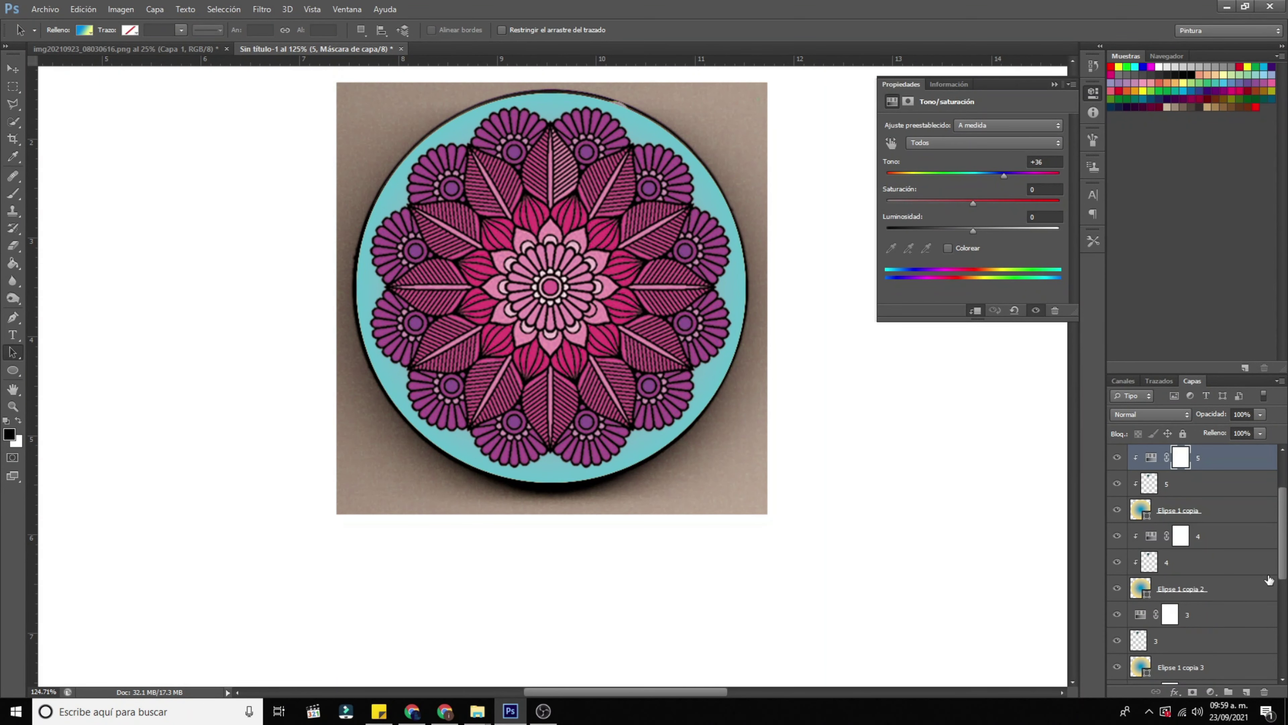
{"action": "scroll", "coordinate": [1270, 580], "scroll_direction": "down", "scroll_amount": 2}
{"action": "left_click", "coordinate": [1268, 575], "text": "alt"}
{"action": "left_click", "coordinate": [1266, 601], "text": "alt"}
Step: Clip mandala layers 2 and 1 and their Hue/Saturation layers to the gradient circle copies below them
{"action": "scroll", "coordinate": [1263, 604], "scroll_direction": "down", "scroll_amount": 2}
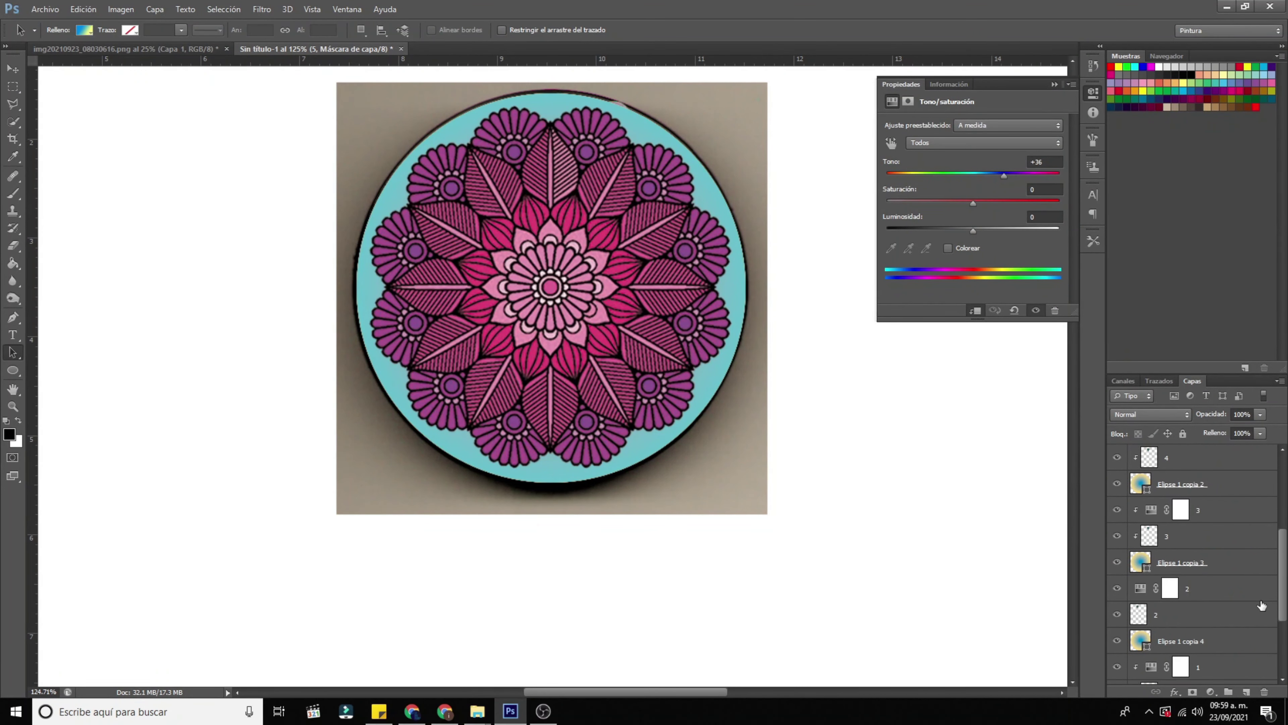
{"action": "scroll", "coordinate": [1262, 604], "scroll_direction": "down", "scroll_amount": 1}
{"action": "left_click", "coordinate": [1266, 566], "text": "alt"}
{"action": "left_click", "coordinate": [1265, 592], "text": "alt"}
{"action": "scroll", "coordinate": [1264, 594], "scroll_direction": "down", "scroll_amount": 2}
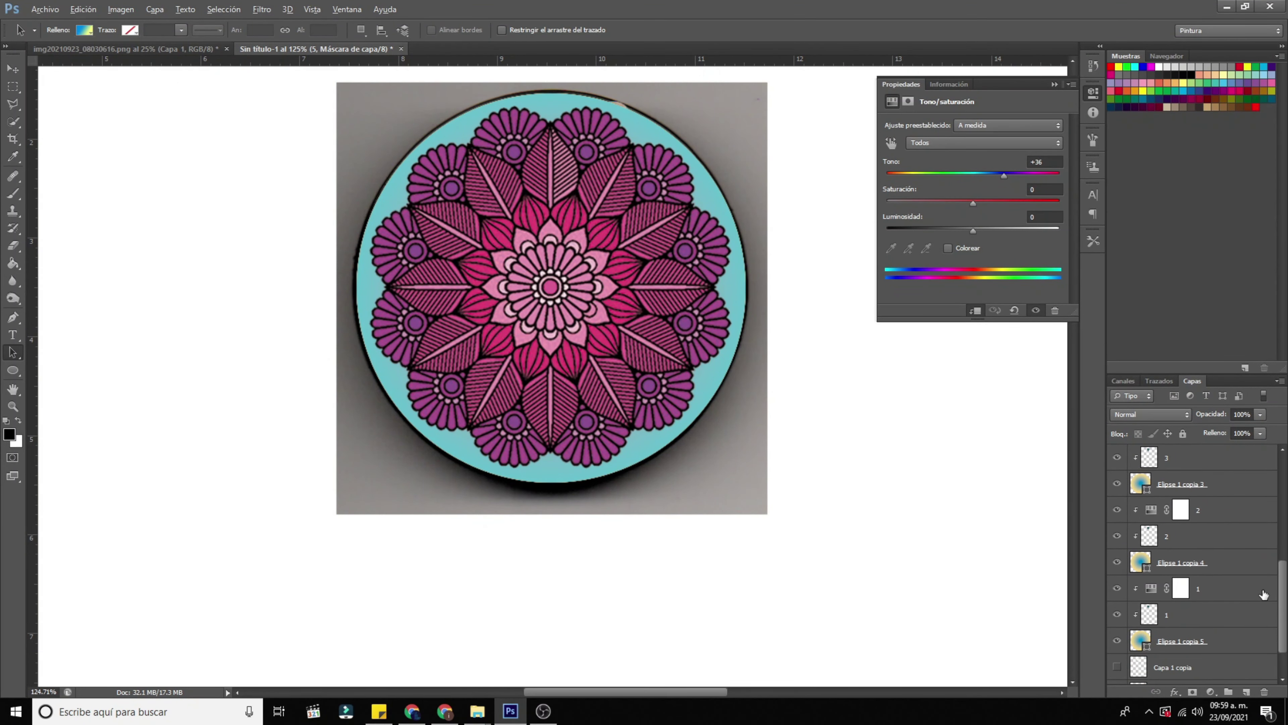
{"action": "left_click", "coordinate": [1264, 598], "text": "alt"}
{"action": "left_click", "coordinate": [1261, 626], "text": "alt"}
Step: Merge mandala 6, and likewise mandala 5, with its Hue/Saturation layer and gradient circle into a single layer each
{"action": "scroll", "coordinate": [1259, 630], "scroll_direction": "down", "scroll_amount": 1}
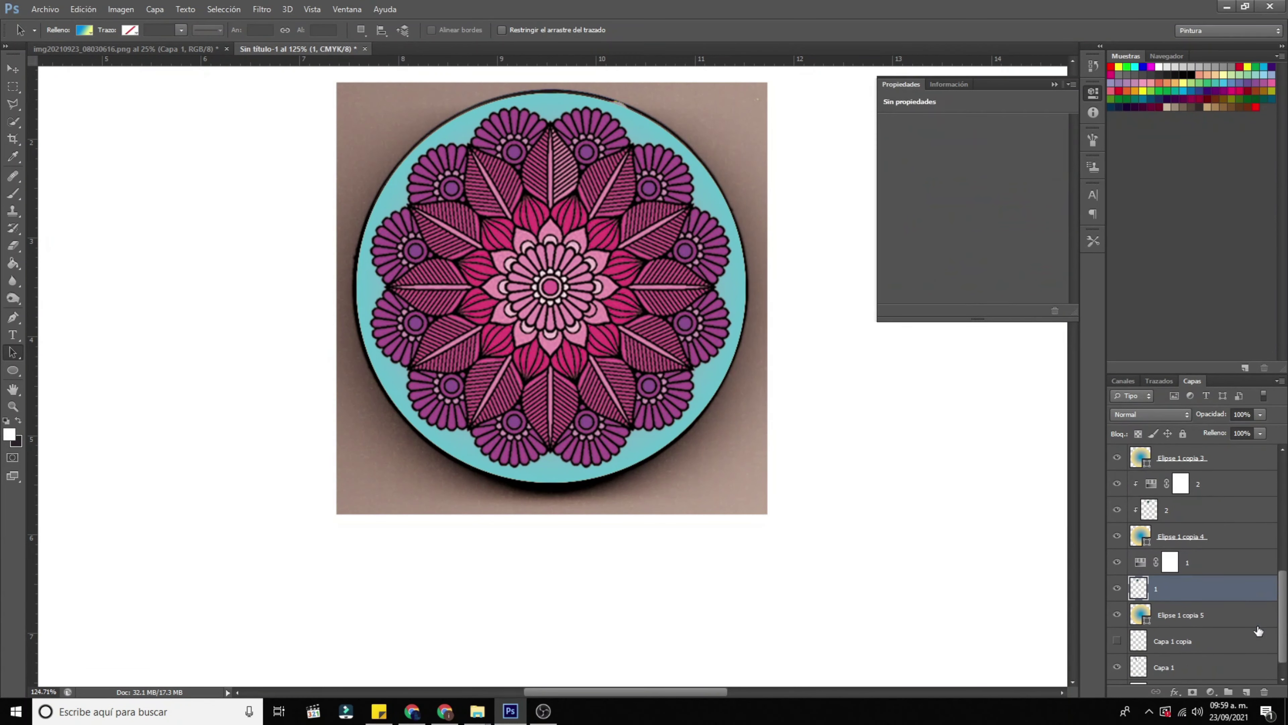
{"action": "scroll", "coordinate": [1259, 631], "scroll_direction": "down", "scroll_amount": 1}
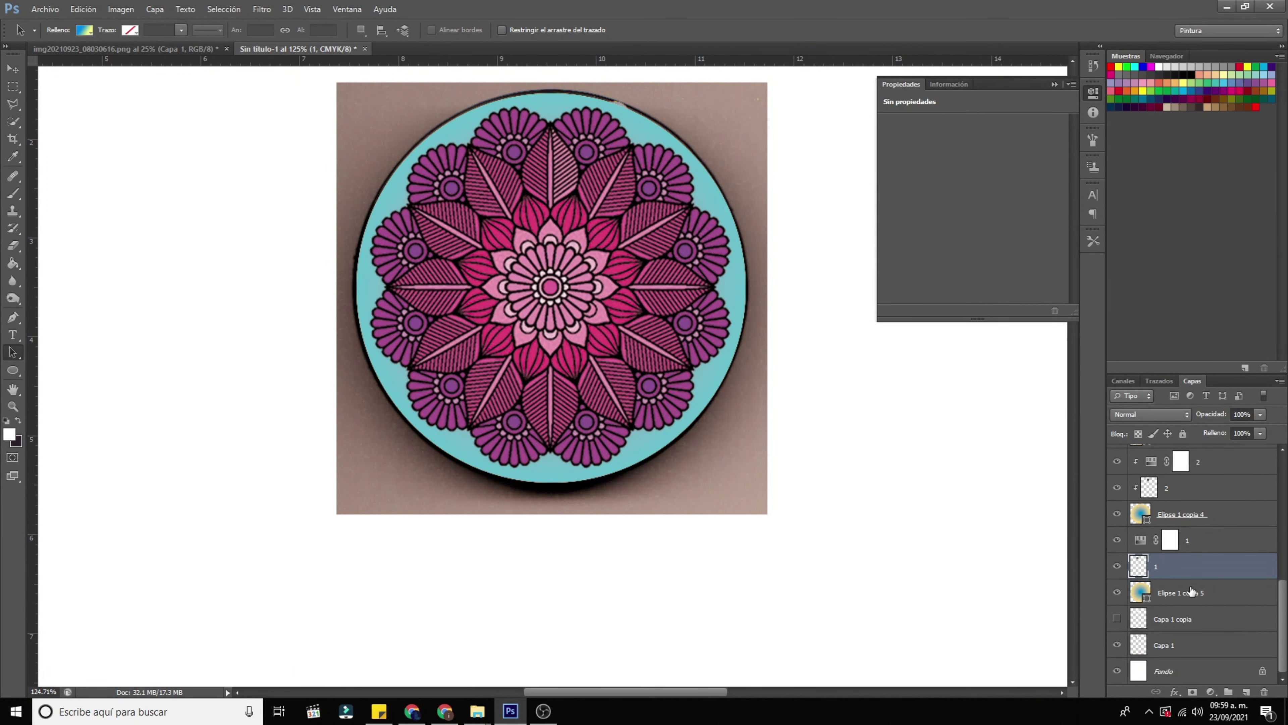
{"action": "scroll", "coordinate": [1192, 592], "scroll_direction": "up", "scroll_amount": 1}
{"action": "scroll", "coordinate": [1198, 594], "scroll_direction": "up", "scroll_amount": 10}
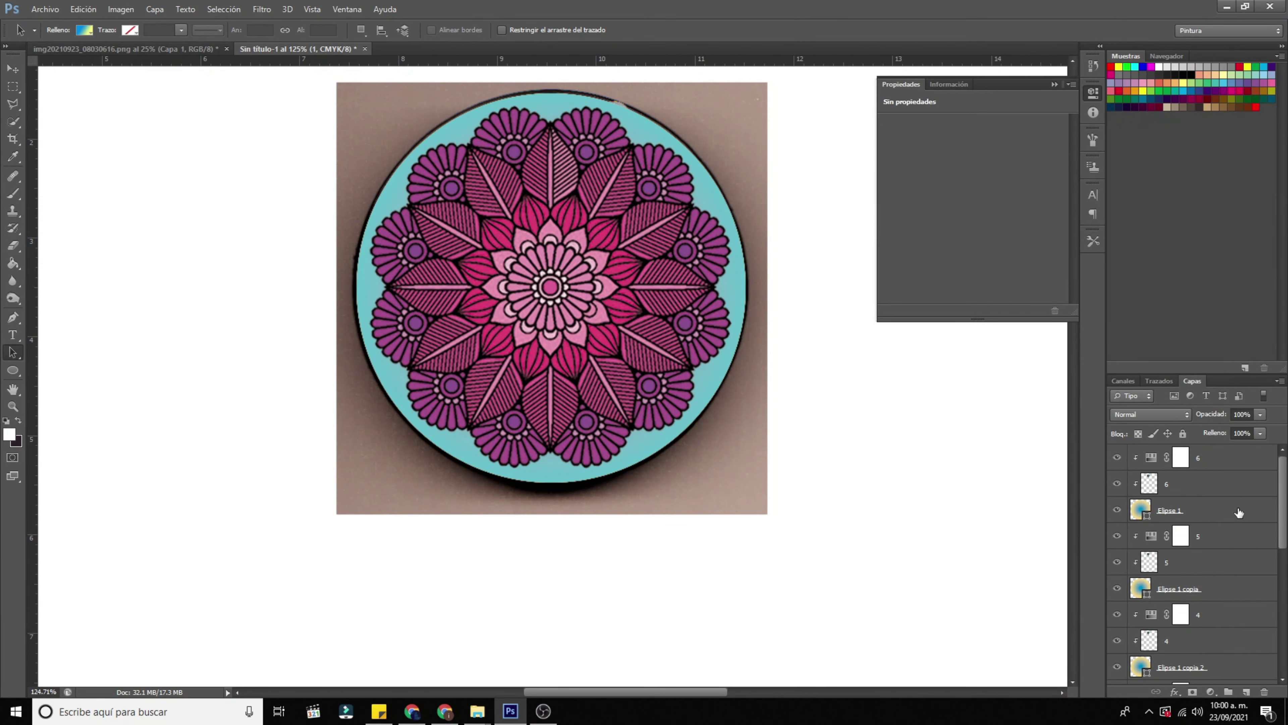
{"action": "left_click", "coordinate": [1239, 513]}
{"action": "left_click", "coordinate": [1232, 459], "text": "shift"}
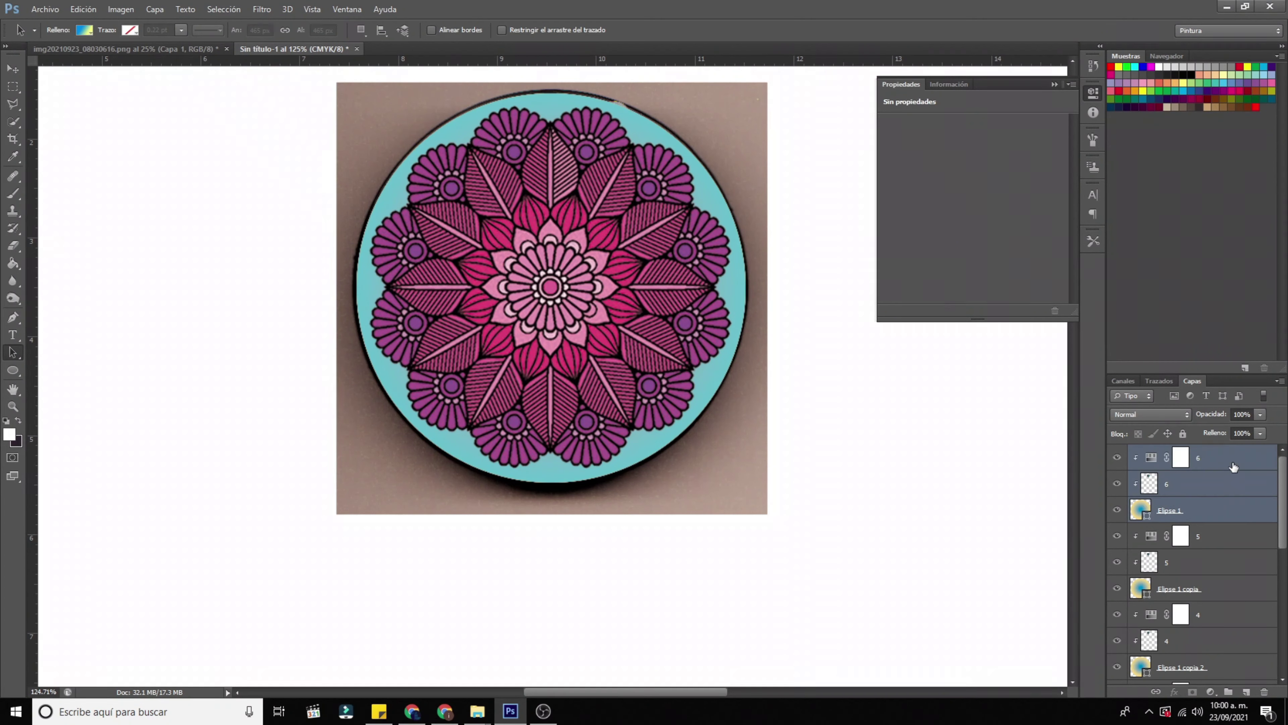
{"action": "right_click", "coordinate": [1232, 497]}
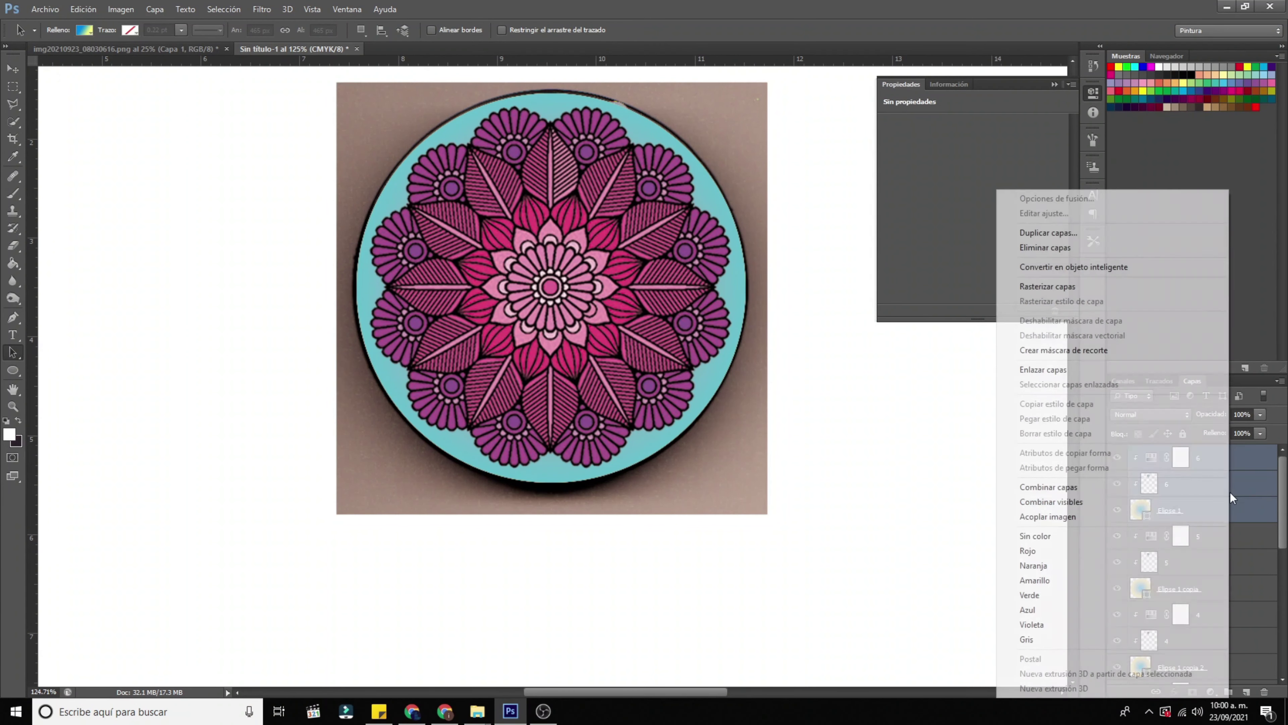
{"action": "left_click", "coordinate": [1217, 485]}
{"action": "left_click", "coordinate": [1217, 483]}
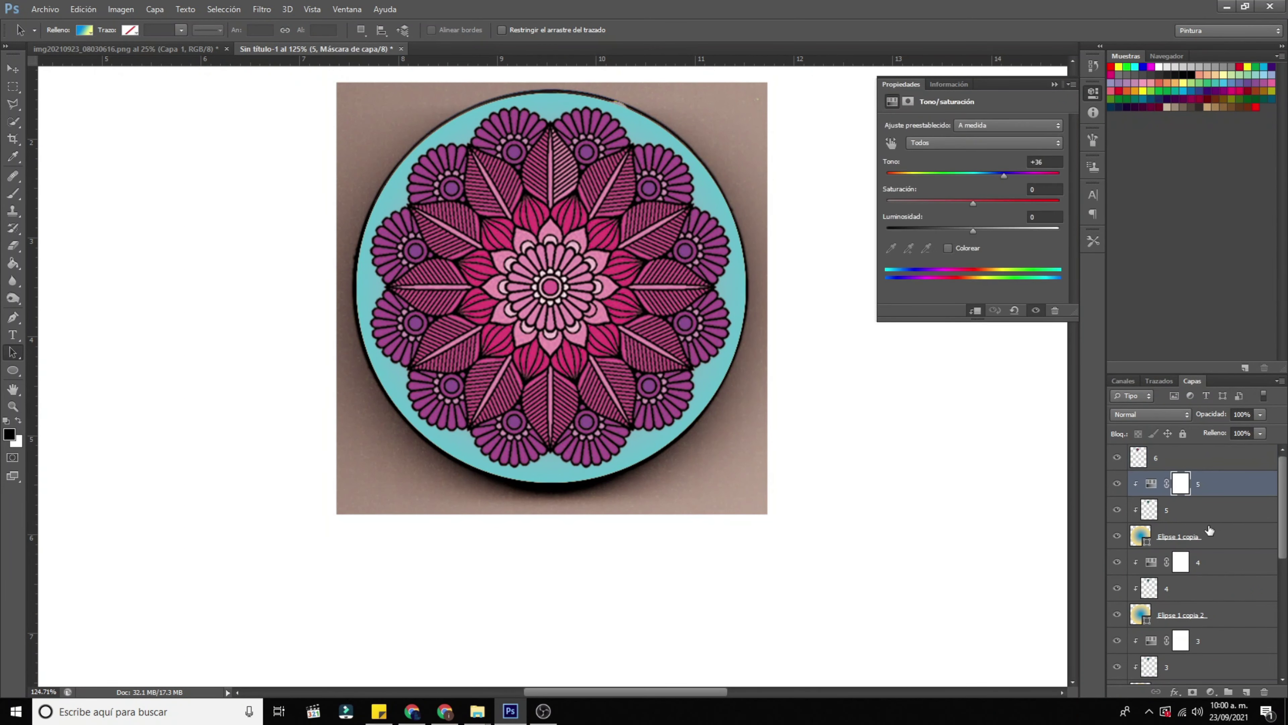
{"action": "left_click", "coordinate": [1212, 536], "text": "shift"}
{"action": "right_click", "coordinate": [1215, 538]}
{"action": "left_click", "coordinate": [1217, 323]}
Step: Merge mandalas 4 and 3 each with their own Hue/Saturation layer and gradient circle into a single layer
{"action": "left_click", "coordinate": [1203, 525]}
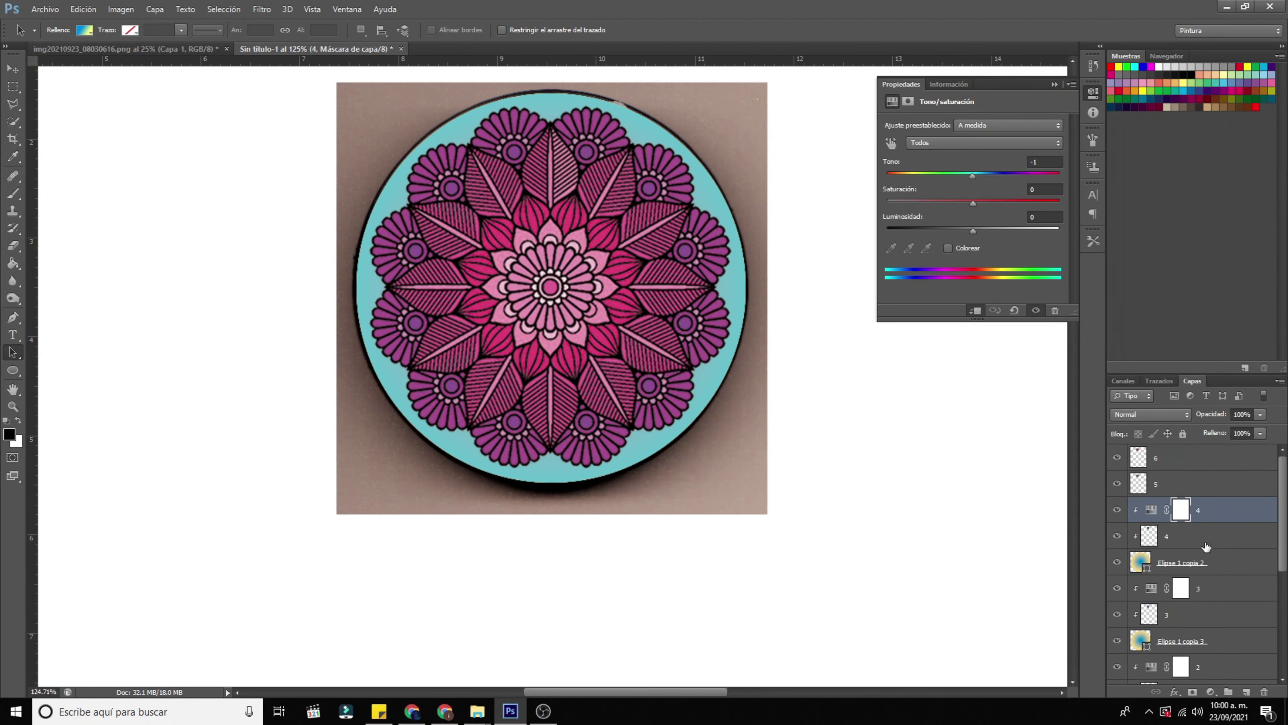
{"action": "left_click", "coordinate": [1206, 564], "text": "shift"}
{"action": "right_click", "coordinate": [1207, 565]}
{"action": "left_click", "coordinate": [1217, 322]}
{"action": "left_click", "coordinate": [1207, 543]}
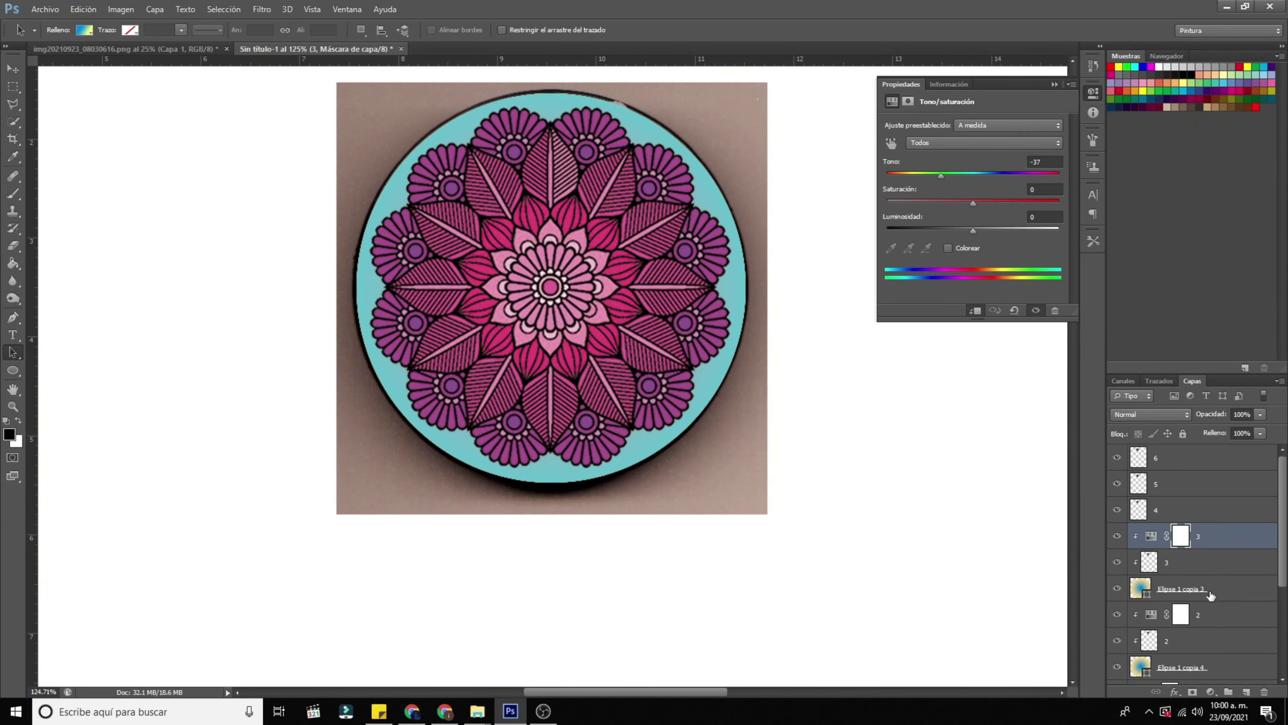
{"action": "left_click", "coordinate": [1212, 590], "text": "shift"}
{"action": "right_click", "coordinate": [1213, 590]}
{"action": "left_click", "coordinate": [1178, 390]}
Step: Merge mandalas 2 and 1 each with their own Hue/Saturation layer and gradient circle into a single layer
{"action": "left_click", "coordinate": [1207, 514]}
{"action": "left_click", "coordinate": [1217, 561], "text": "shift"}
{"action": "right_click", "coordinate": [1218, 561]}
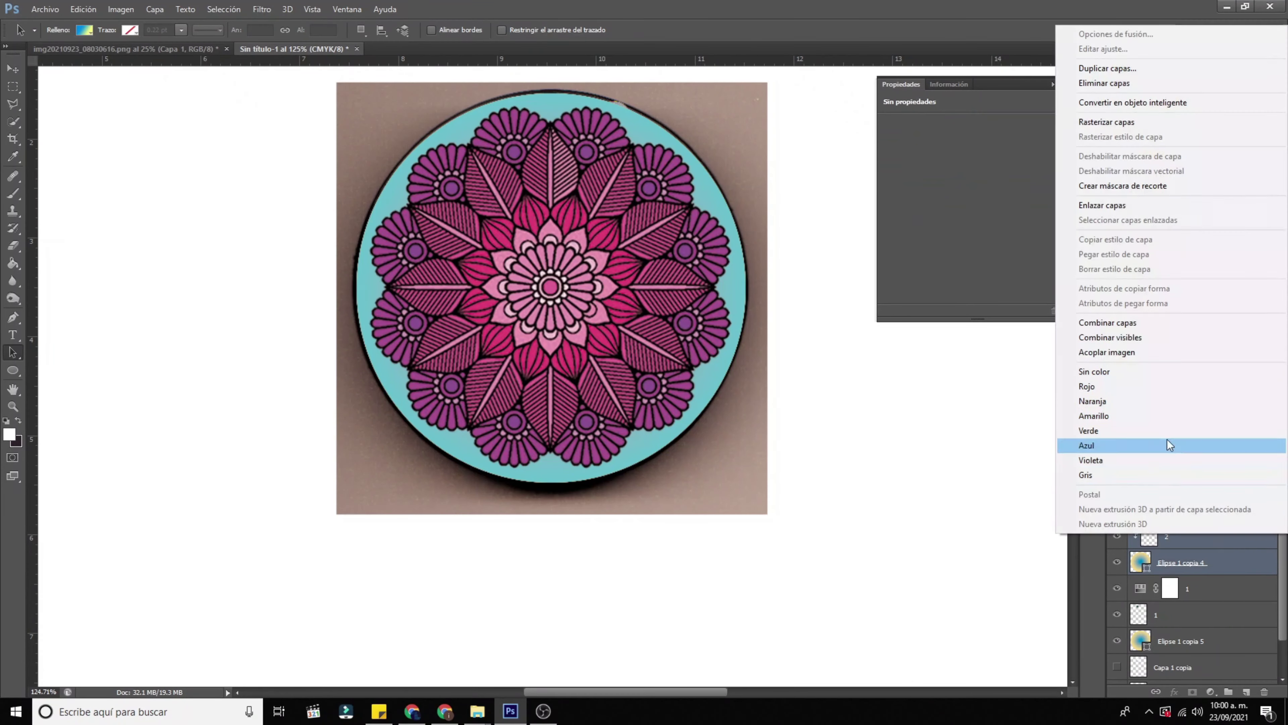
{"action": "left_click", "coordinate": [1131, 325]}
{"action": "left_click", "coordinate": [1207, 539]}
{"action": "left_click", "coordinate": [1200, 599], "text": "shift"}
{"action": "right_click", "coordinate": [1199, 599]}
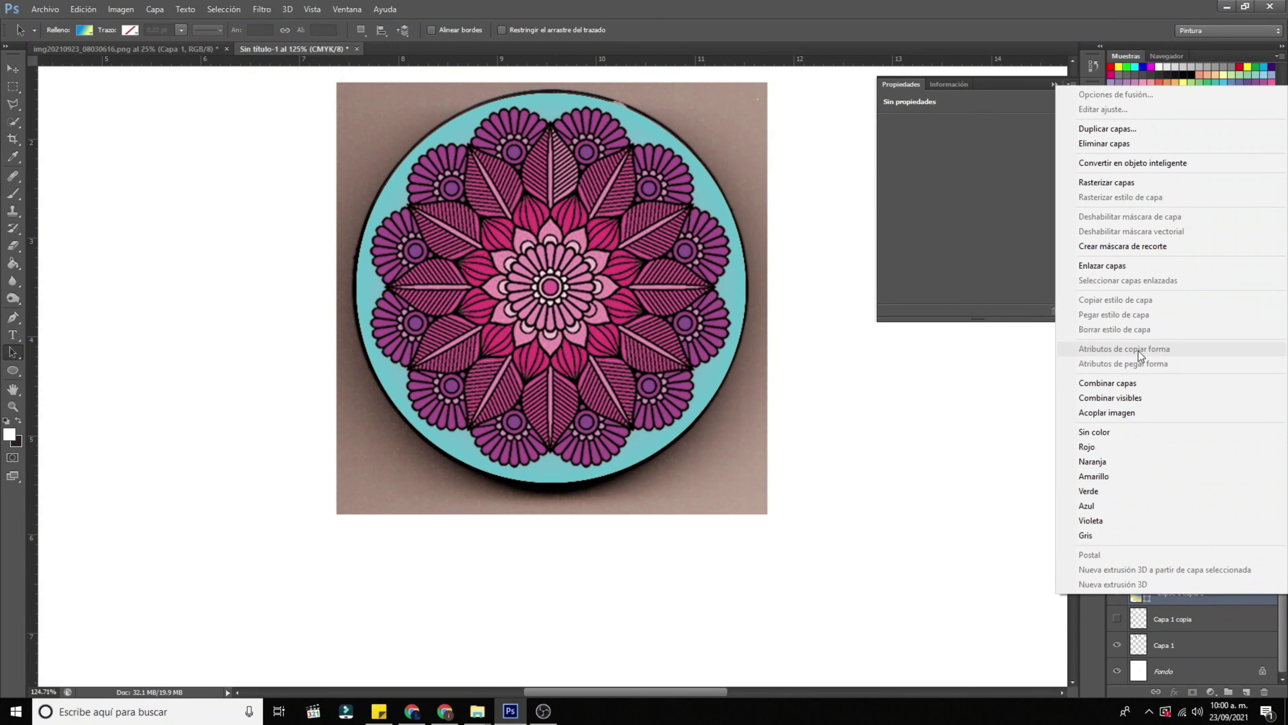
{"action": "left_click", "coordinate": [1142, 383]}
Step: Hide merged layers 6, 5, 4 and 3 in turn to compare the mandala colour variants, and show them again
{"action": "left_click", "coordinate": [1117, 459]}
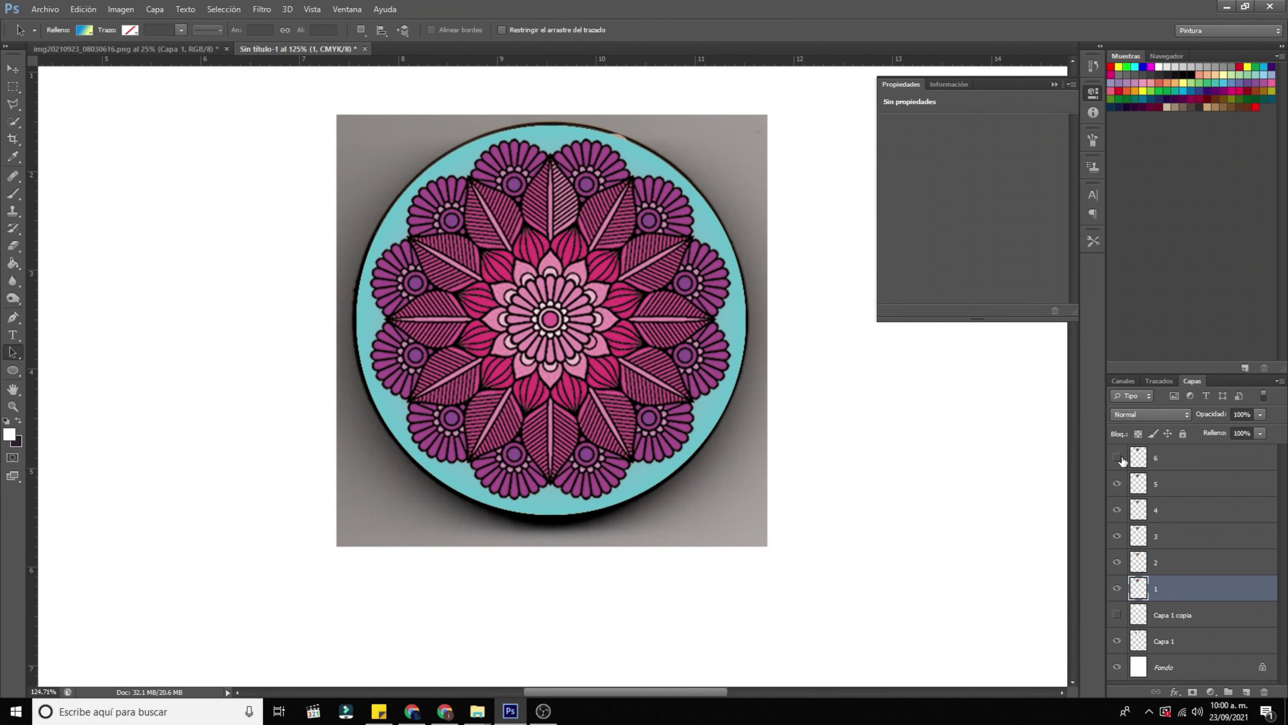
{"action": "left_click", "coordinate": [1118, 483]}
{"action": "left_click", "coordinate": [1117, 510]}
{"action": "left_click", "coordinate": [1118, 459]}
{"action": "left_click", "coordinate": [1117, 537]}
{"action": "left_click", "coordinate": [1117, 459]}
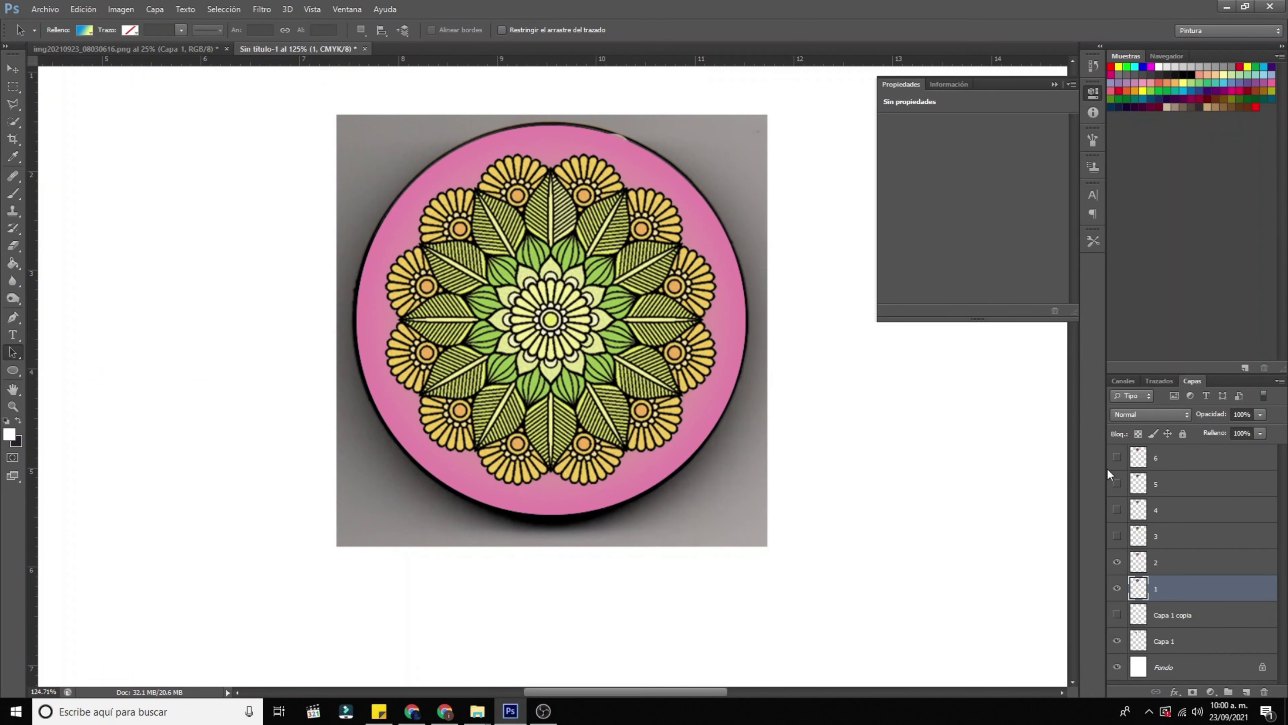
{"action": "left_click", "coordinate": [1118, 458]}
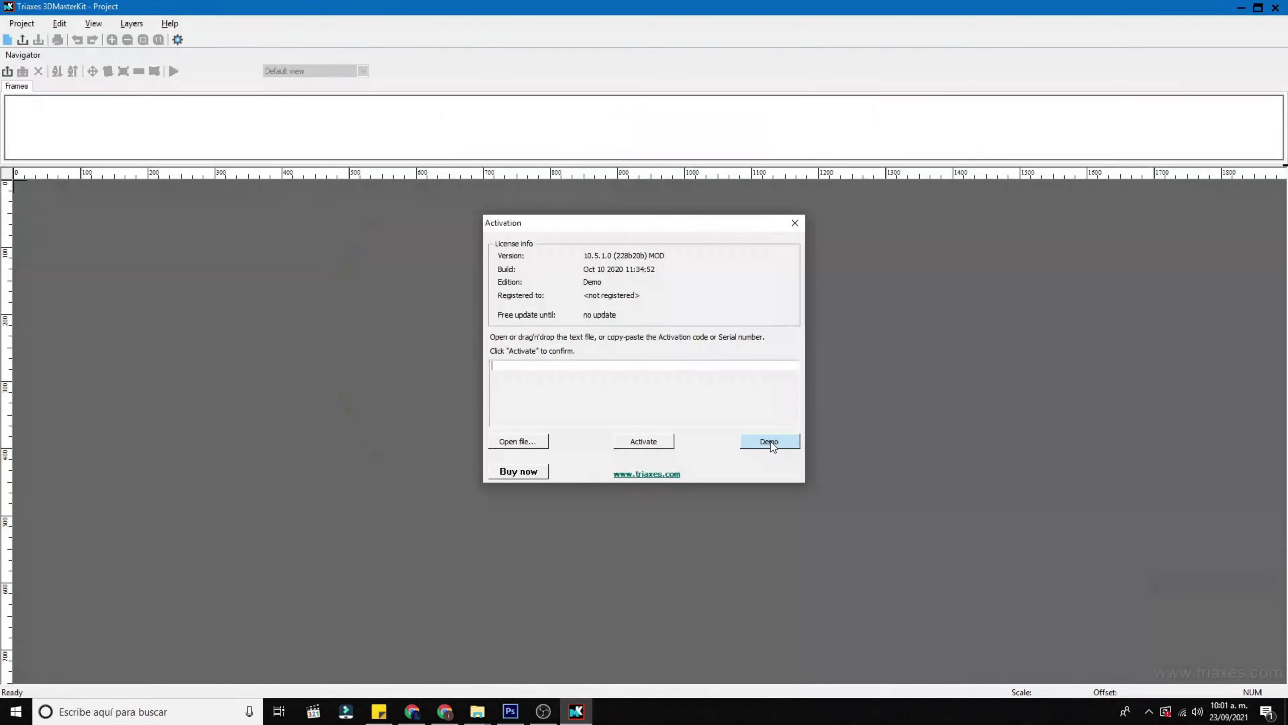
Step: In 3DMasterKit's demo mode, save a 49.675 lpi, 720 ppi pitch test as the PSD "PitchTest-49.675+0.1lpi-720ppi-40.68x152.15mm6 imagenes"
{"action": "left_click", "coordinate": [770, 440]}
{"action": "left_click", "coordinate": [21, 23]}
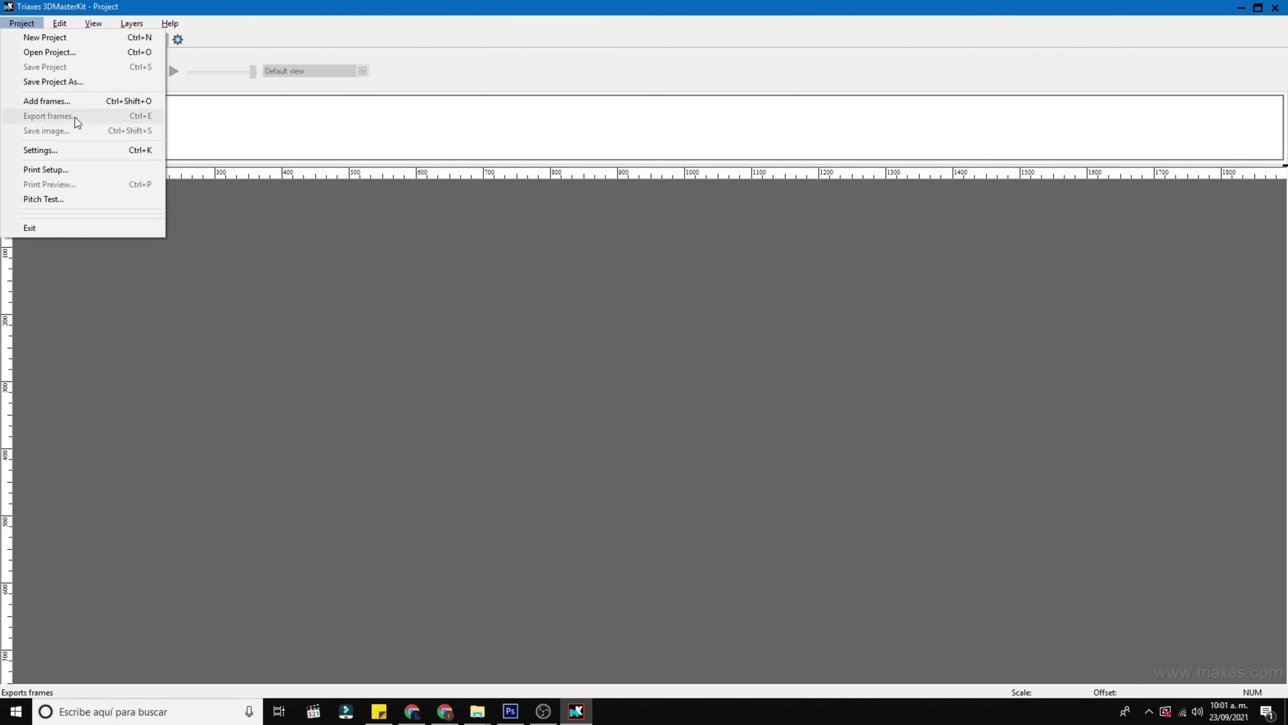
{"action": "left_click", "coordinate": [75, 198]}
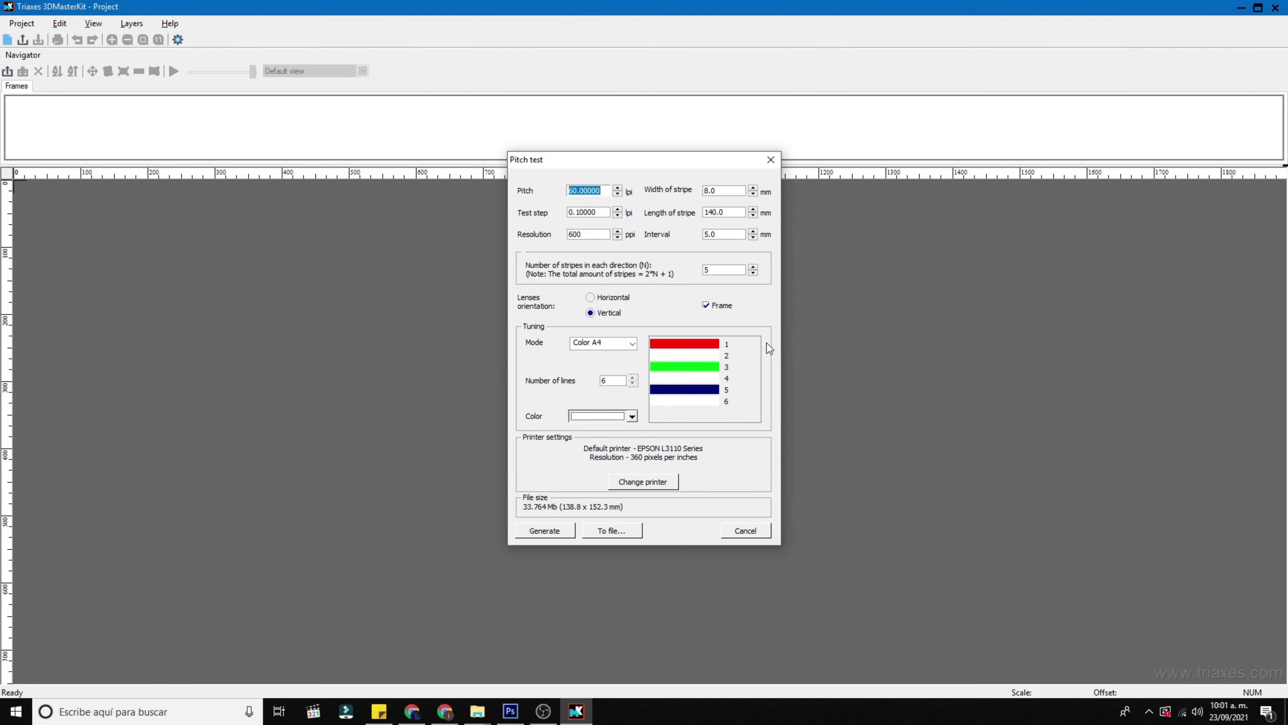
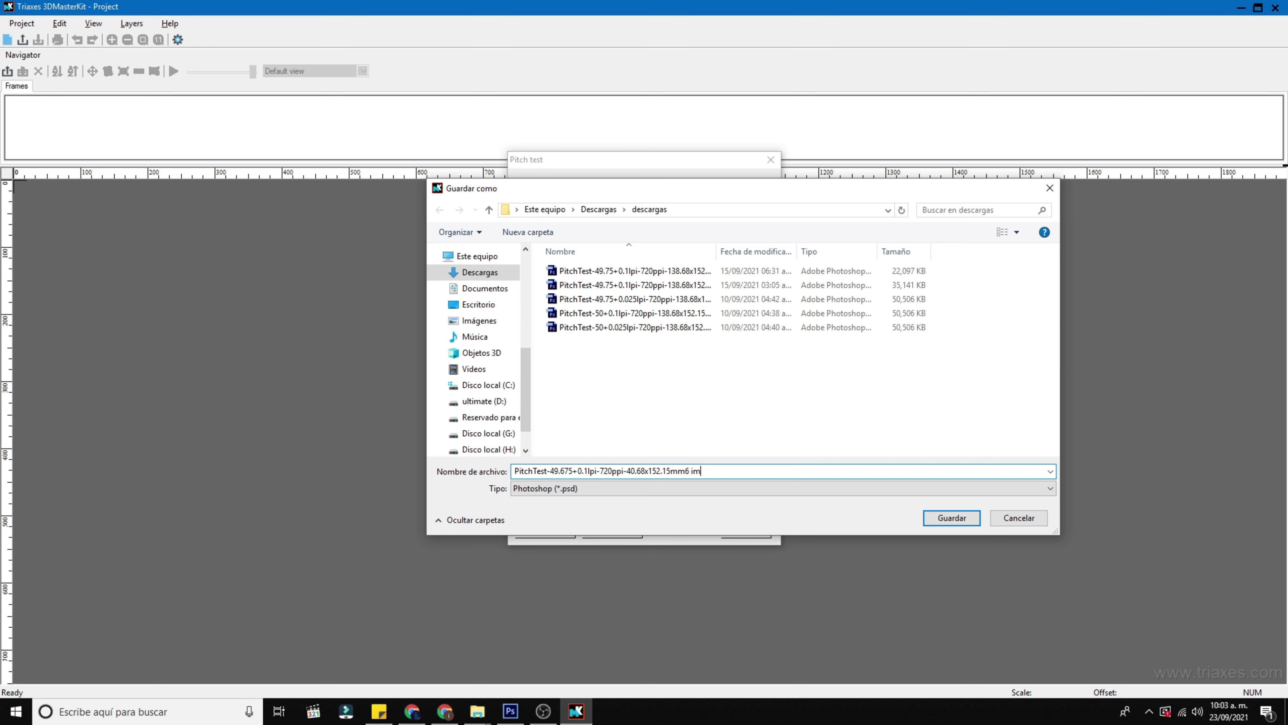
{"action": "left_click", "coordinate": [953, 518]}
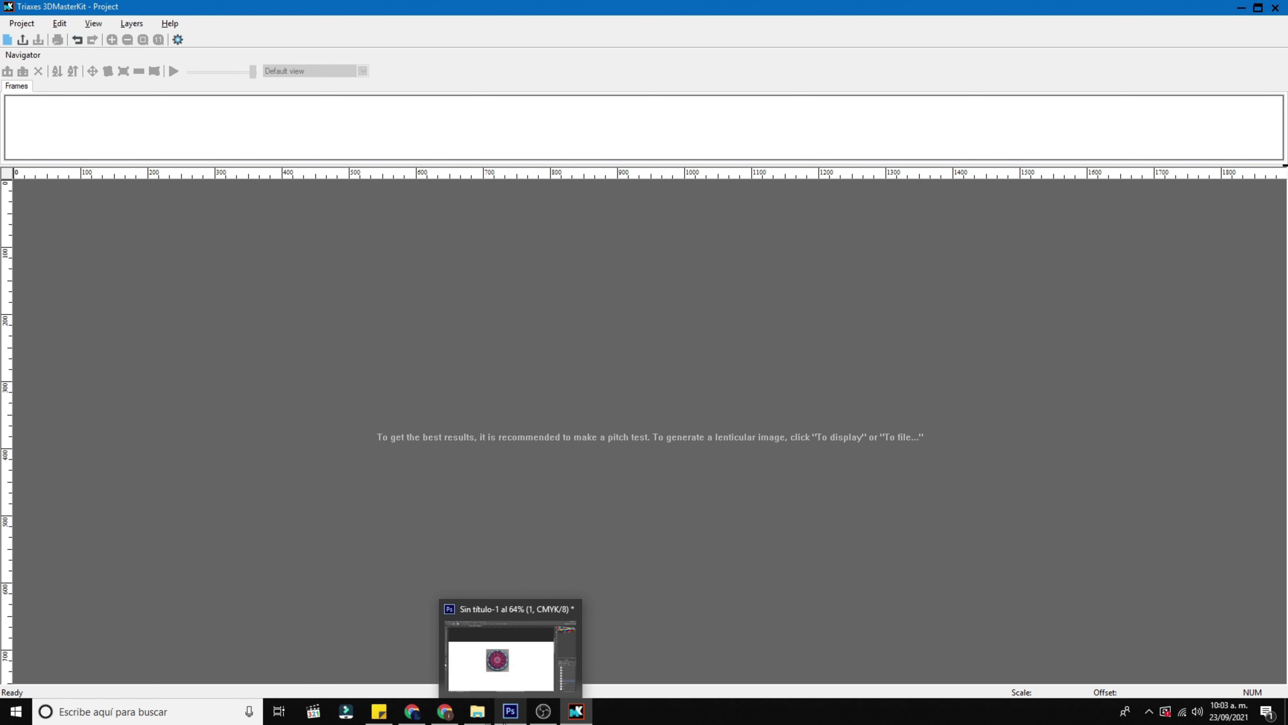
Step: Generate the same 49.675 lpi pitch test on screen to inspect its line pattern
{"action": "left_click", "coordinate": [21, 23]}
{"action": "left_click", "coordinate": [76, 204]}
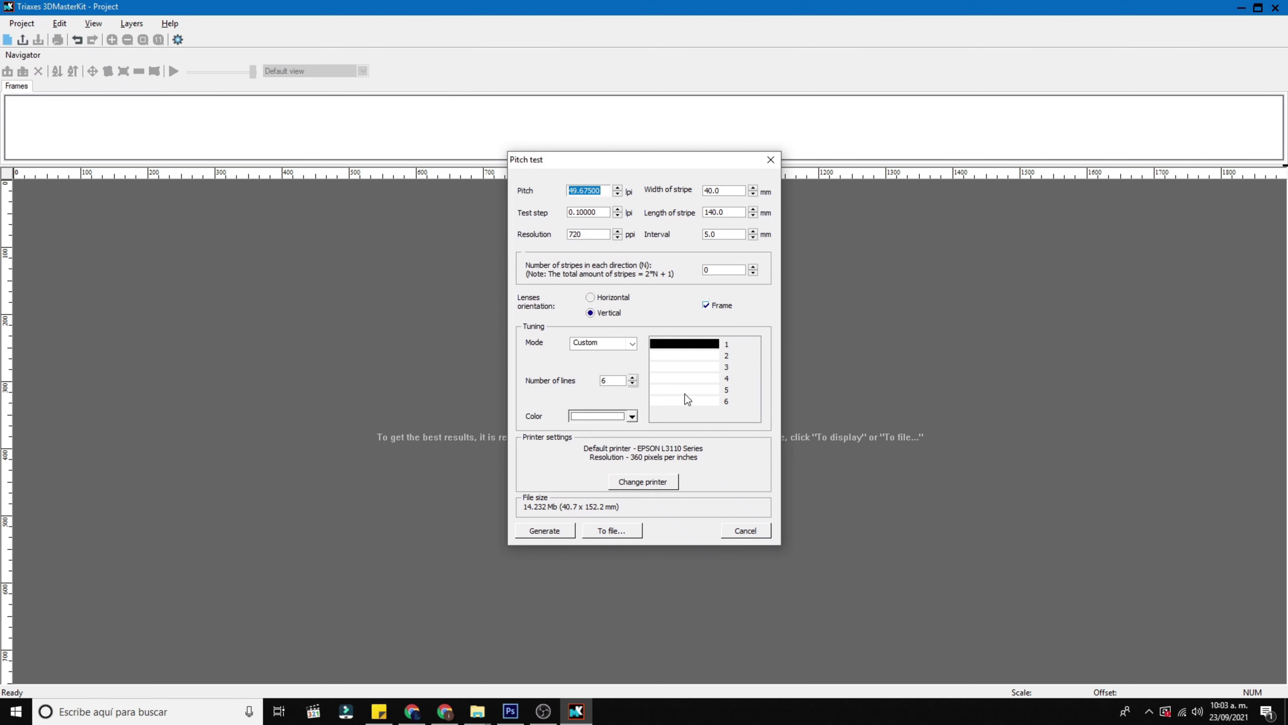
{"action": "left_click", "coordinate": [556, 532]}
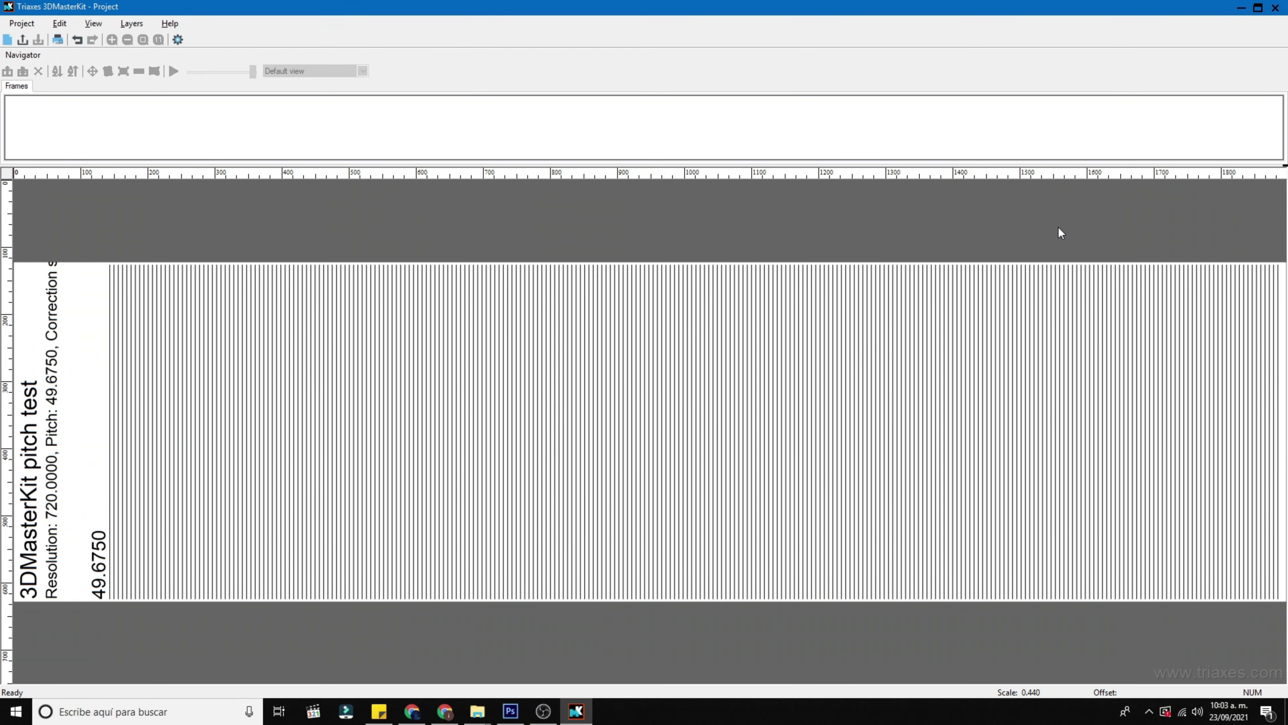
Step: Switch to Photoshop, open "PitchTest-49.675+0.1lpi-720ppi-40.68x152.15mm6 imagenes" and examine its line pattern
{"action": "left_click", "coordinate": [510, 711]}
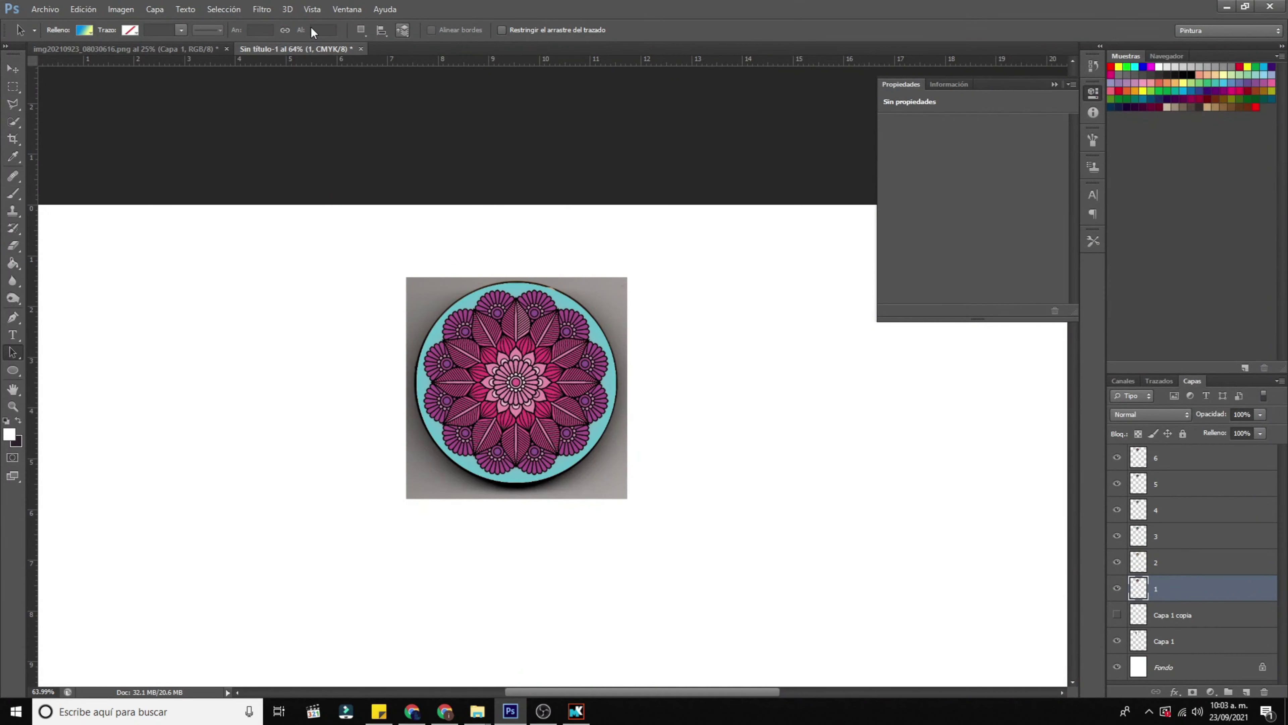
{"action": "left_click", "coordinate": [47, 9]}
{"action": "left_click", "coordinate": [50, 37]}
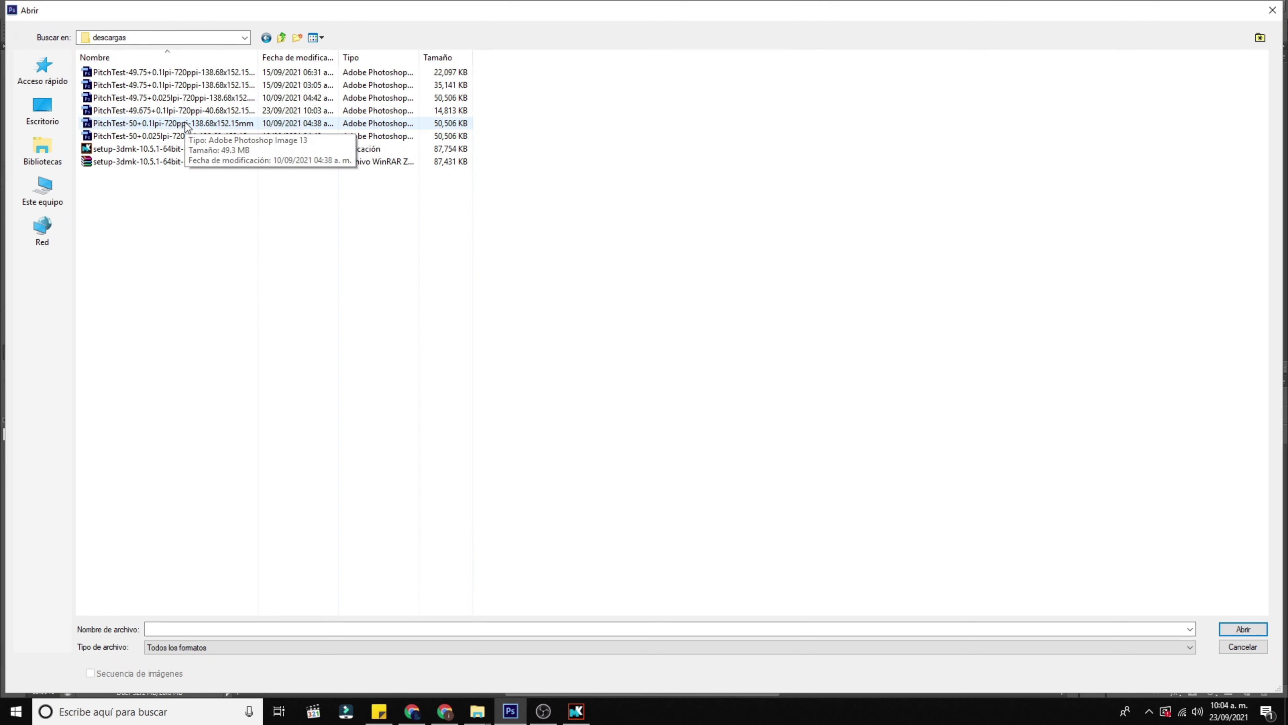
{"action": "left_click", "coordinate": [186, 113]}
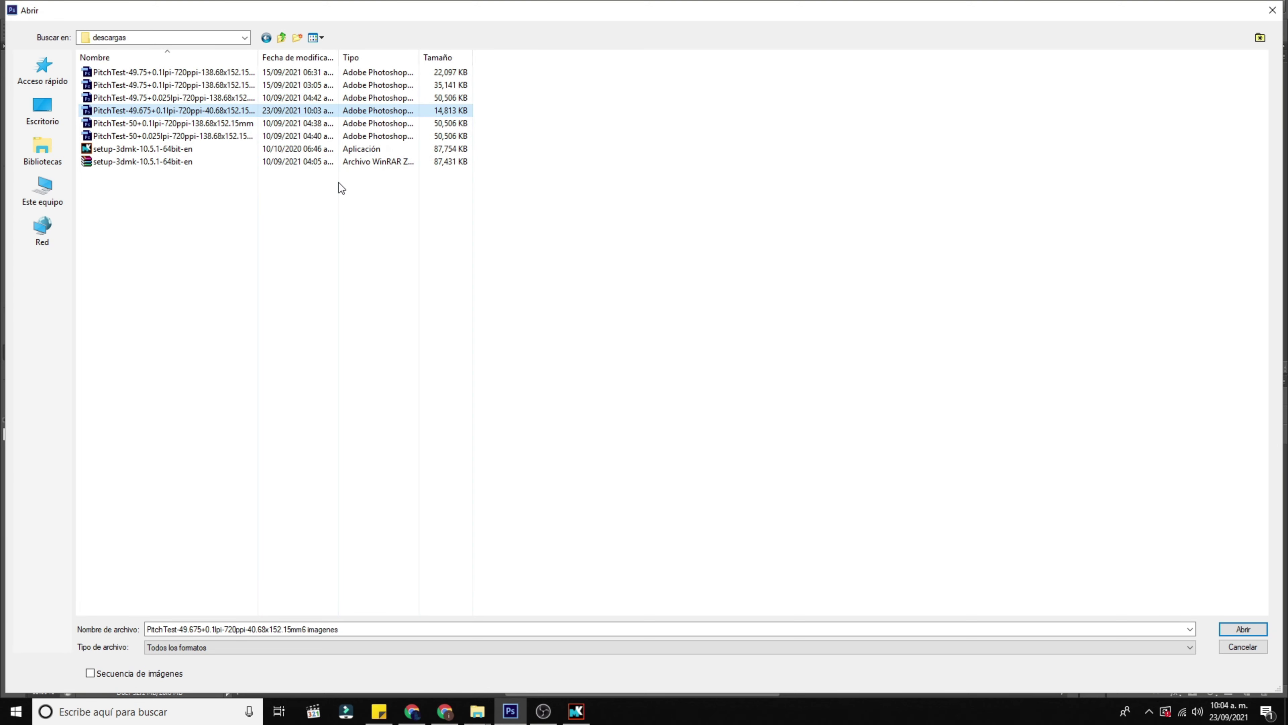
{"action": "left_click", "coordinate": [1244, 629]}
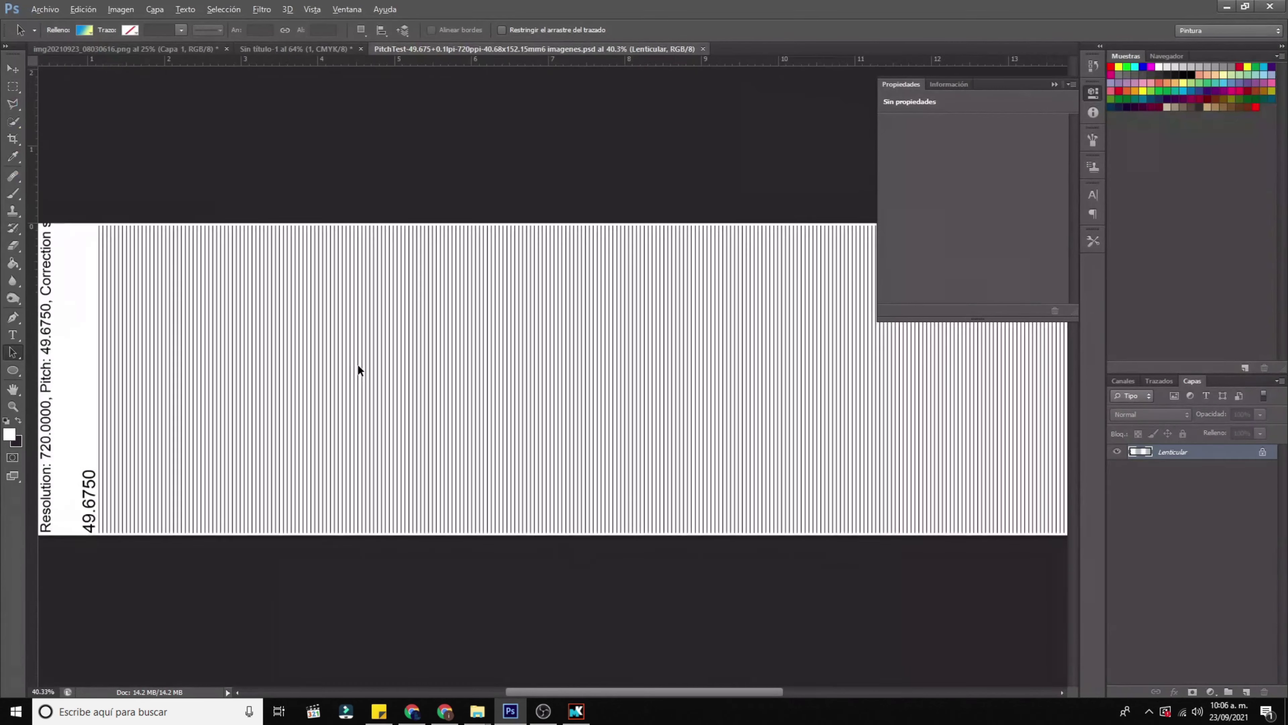
{"action": "scroll", "coordinate": [356, 364], "scroll_direction": "up", "scroll_amount": 5}
{"action": "scroll", "coordinate": [357, 365], "scroll_direction": "down", "scroll_amount": 10}
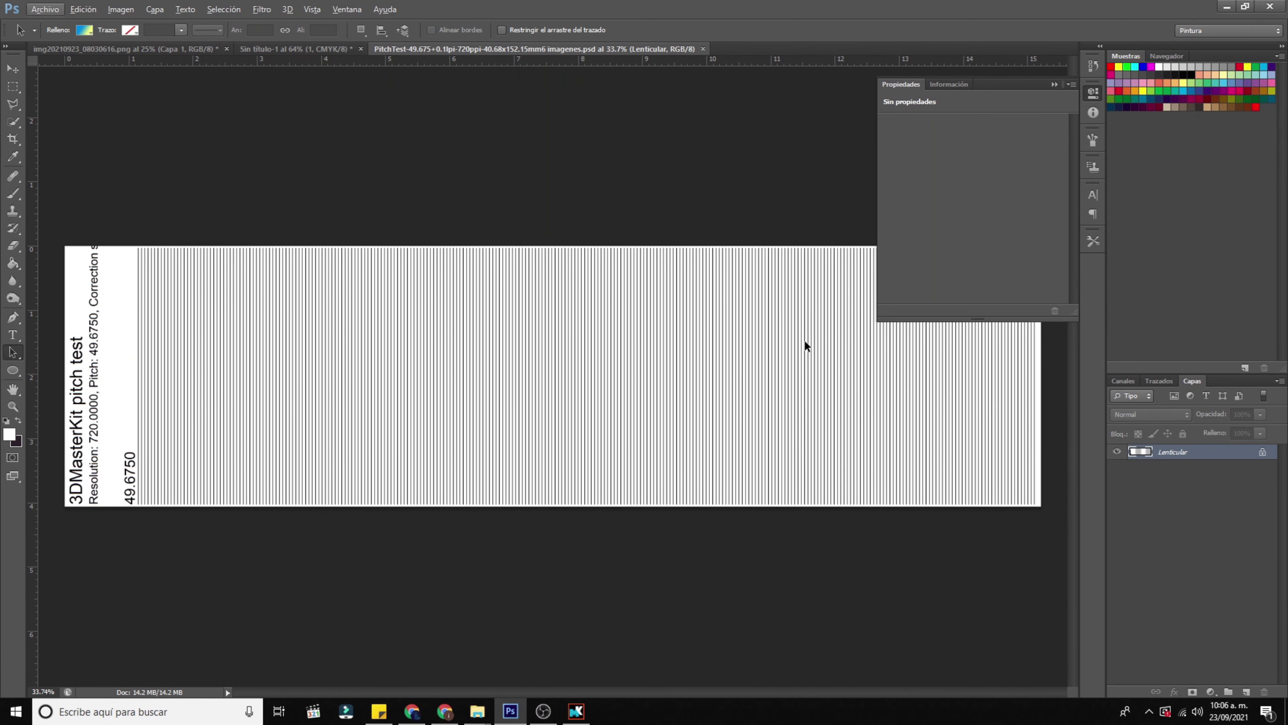
Step: Duplicate the Lenticular layer, hide the original, and remove the copy's white areas using a Color Range selection
{"action": "key", "text": "ctrl+j"}
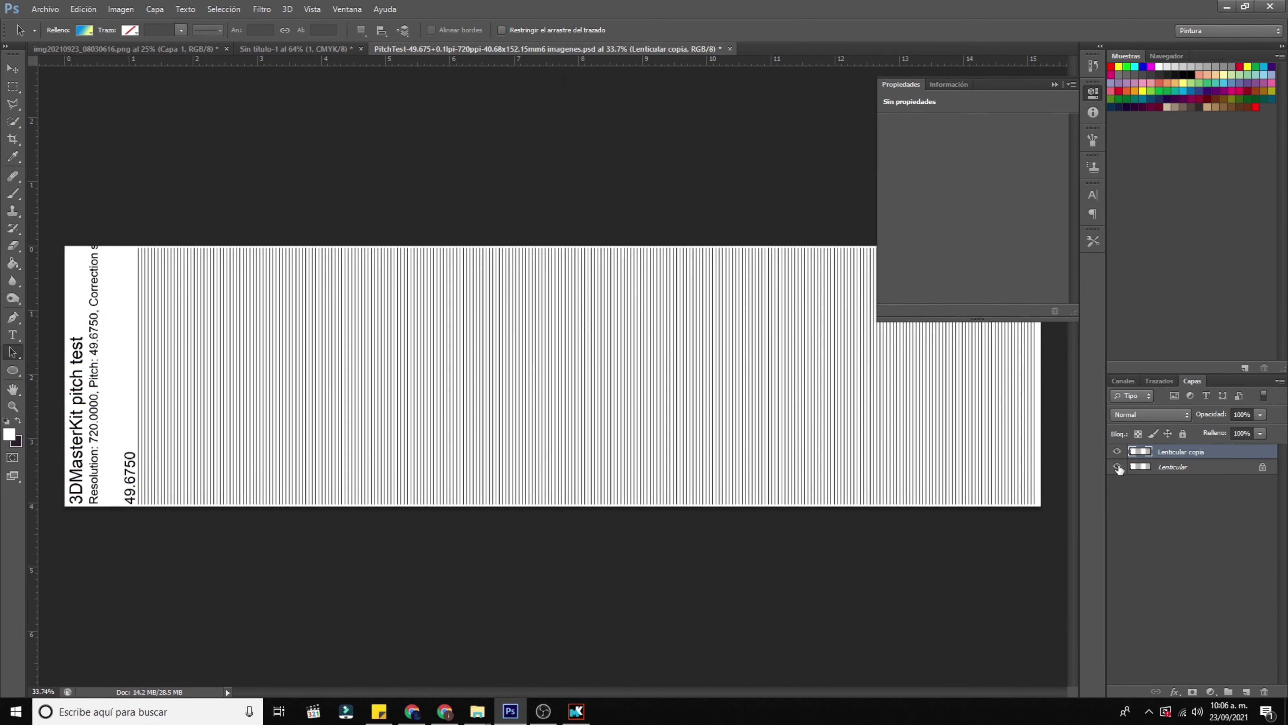
{"action": "scroll", "coordinate": [160, 249], "scroll_direction": "up", "scroll_amount": 3}
{"action": "left_click", "coordinate": [224, 9]}
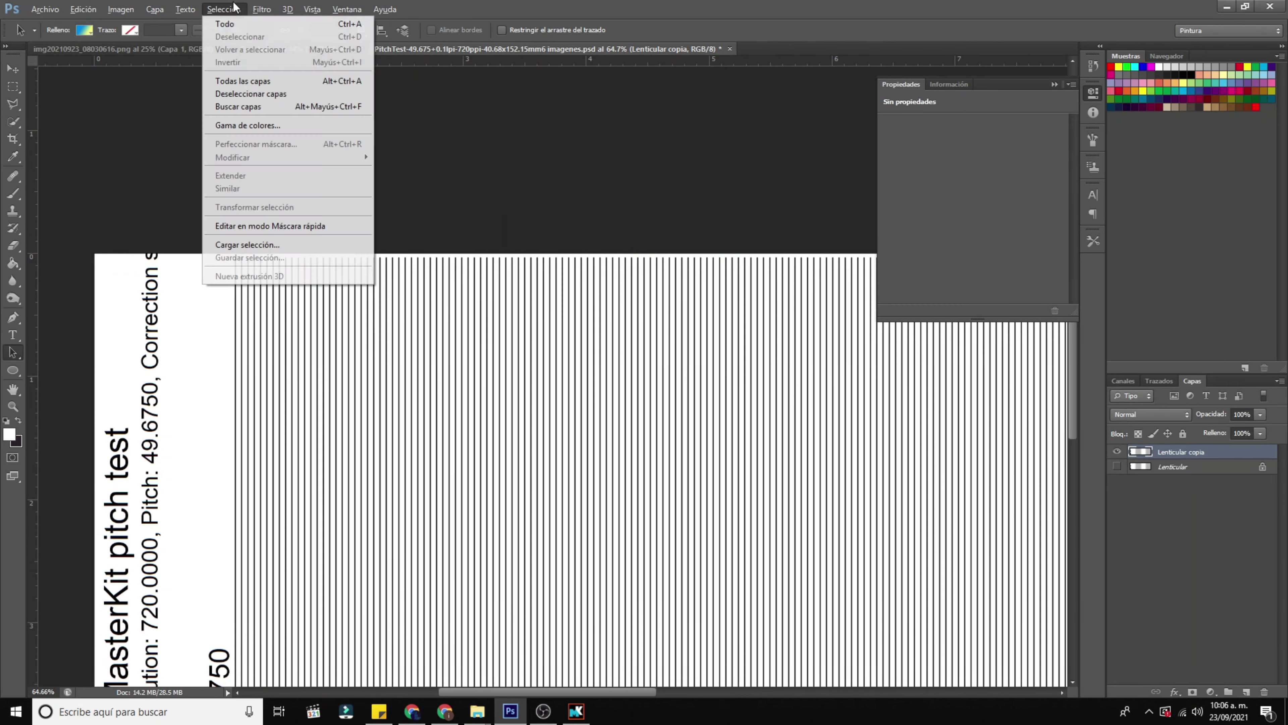
{"action": "left_click", "coordinate": [245, 125]}
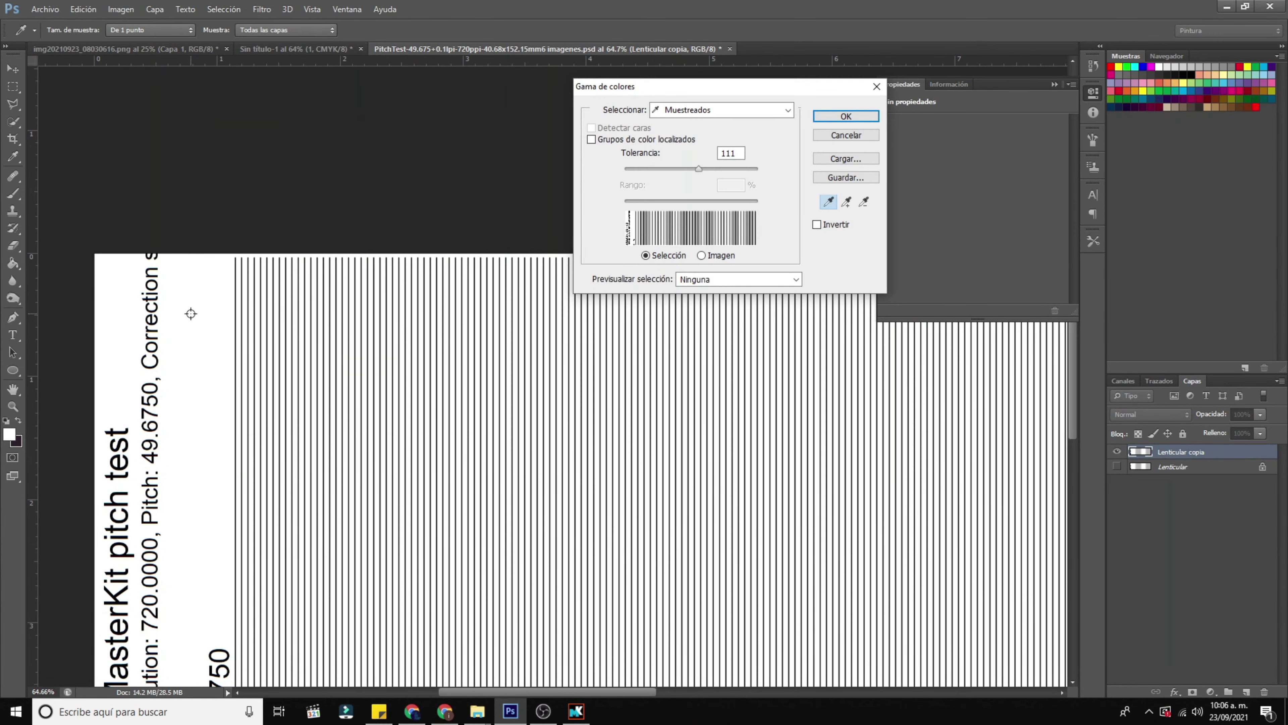
{"action": "left_click", "coordinate": [845, 116]}
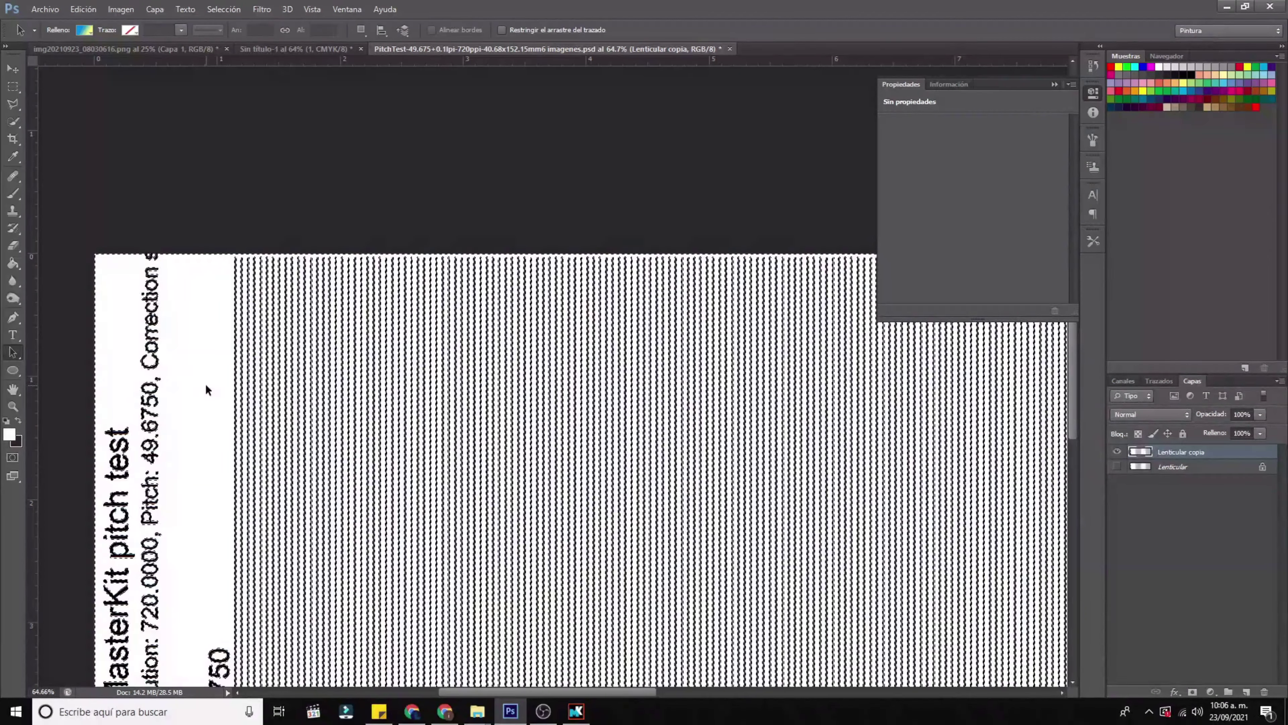
{"action": "key", "text": "ctrl+d"}
{"action": "scroll", "coordinate": [240, 410], "scroll_direction": "down", "scroll_amount": 5}
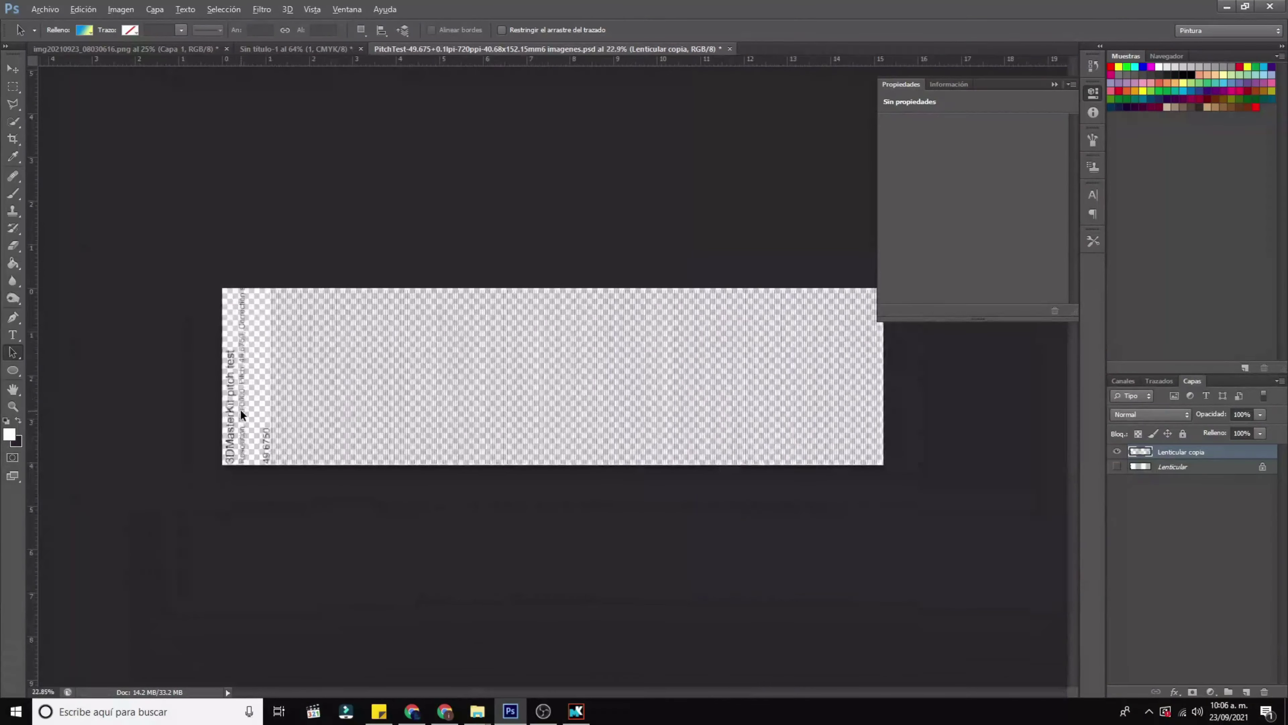
{"action": "key", "text": "v"}
{"action": "left_click", "coordinate": [347, 9]}
{"action": "left_click", "coordinate": [659, 376]}
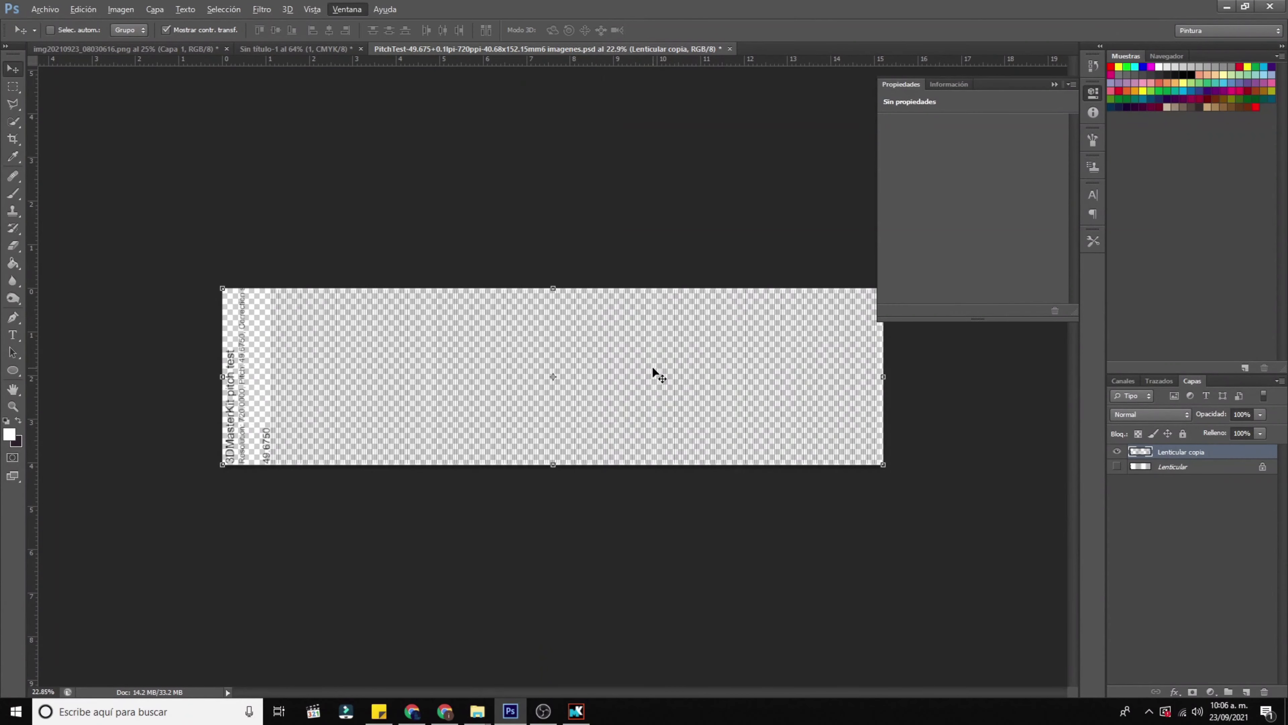
Step: Set the resolution of the mandala document Sin título-1 to 720 pixels per inch and return to the pitch test document
{"action": "left_click", "coordinate": [256, 50]}
{"action": "left_click", "coordinate": [46, 9]}
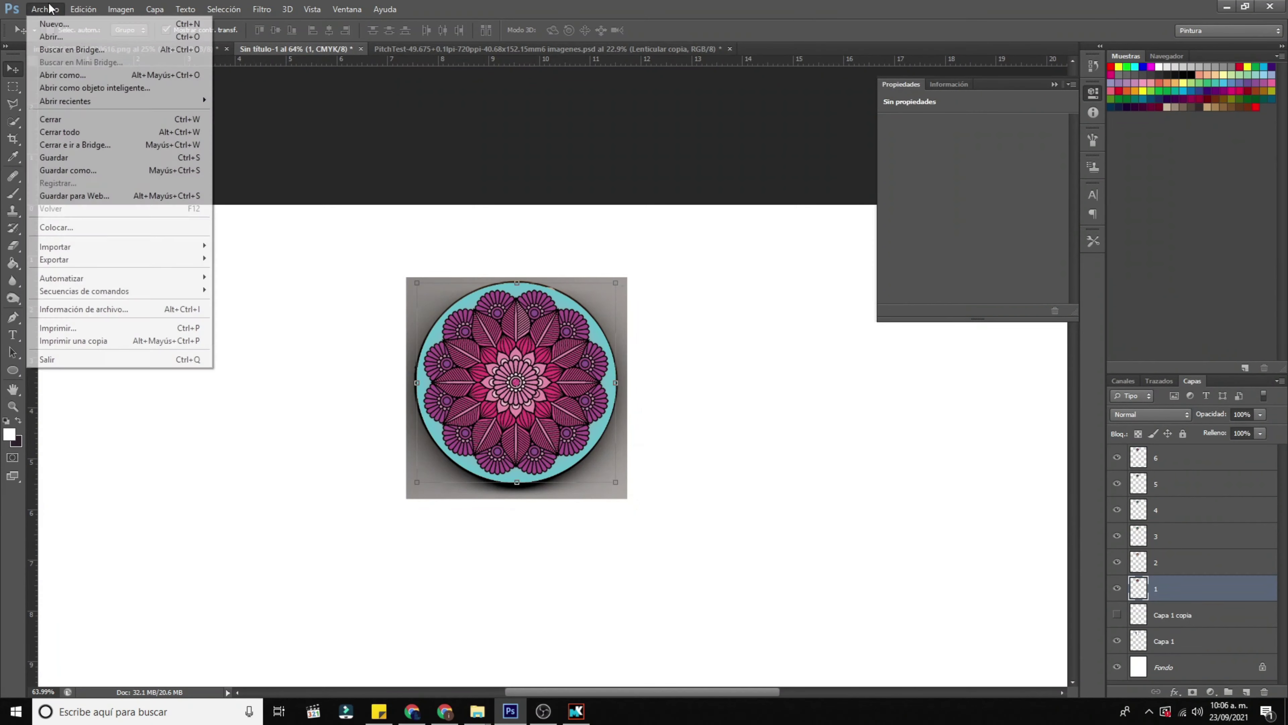
{"action": "mouse_move", "coordinate": [165, 9]}
{"action": "mouse_move", "coordinate": [121, 9]}
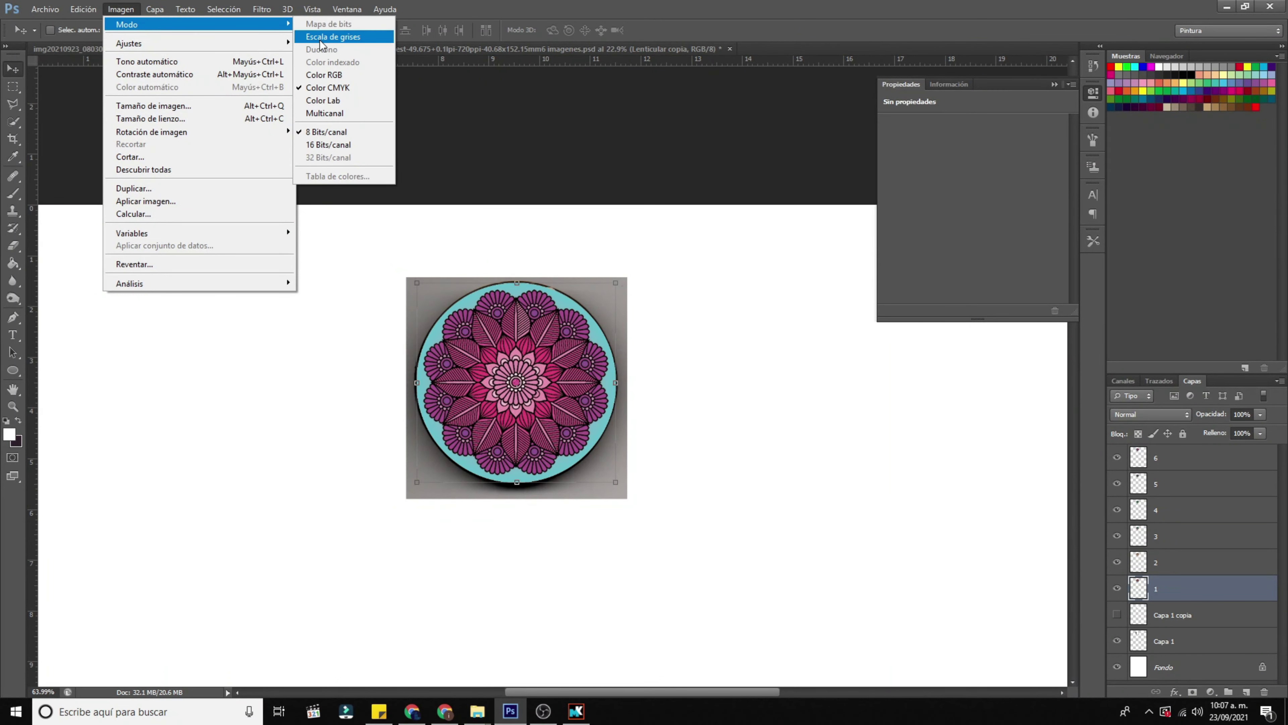
{"action": "left_click", "coordinate": [170, 108]}
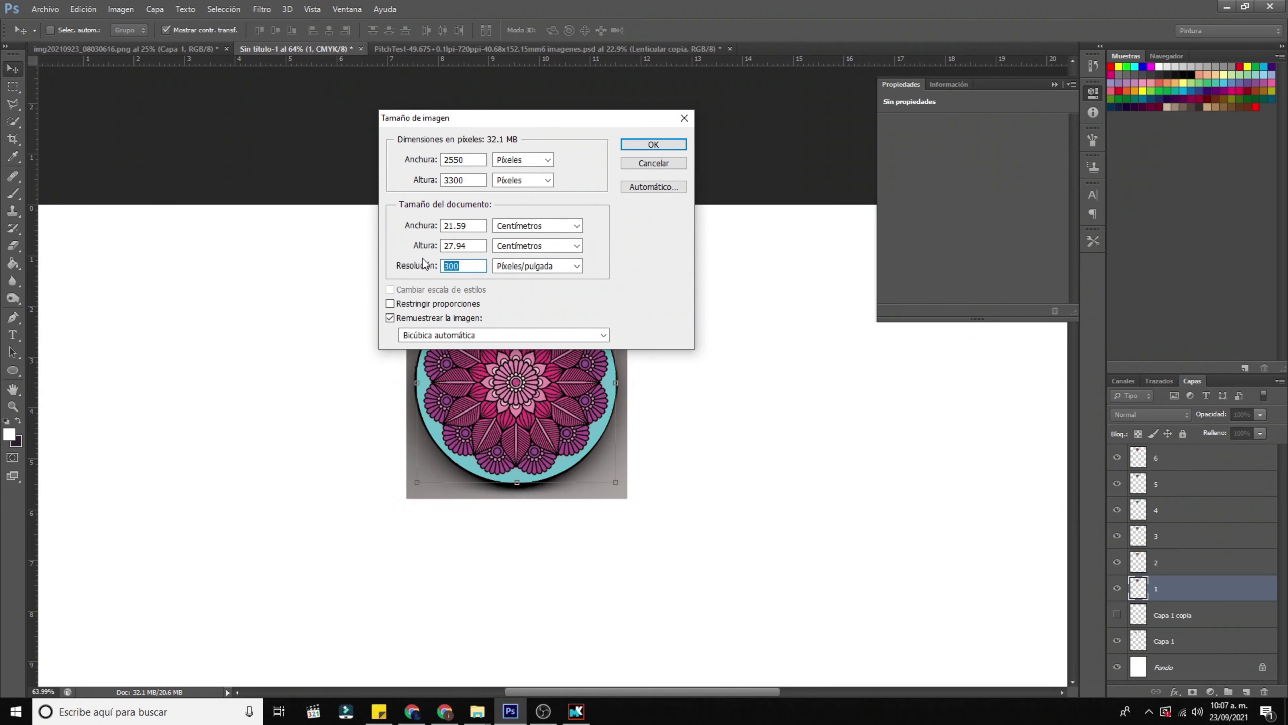
{"action": "type", "text": "600"}
{"action": "left_click", "coordinate": [653, 144]}
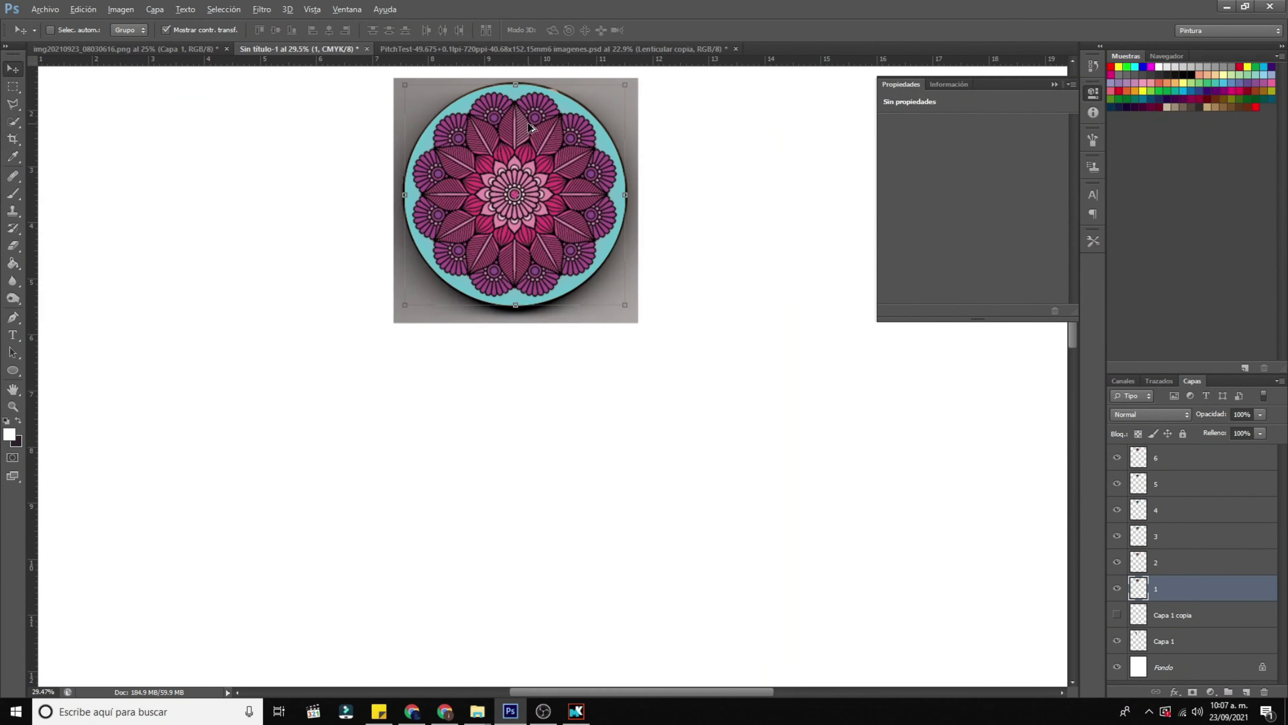
{"action": "scroll", "coordinate": [530, 127], "scroll_direction": "up", "scroll_amount": 4}
{"action": "left_click", "coordinate": [457, 49]}
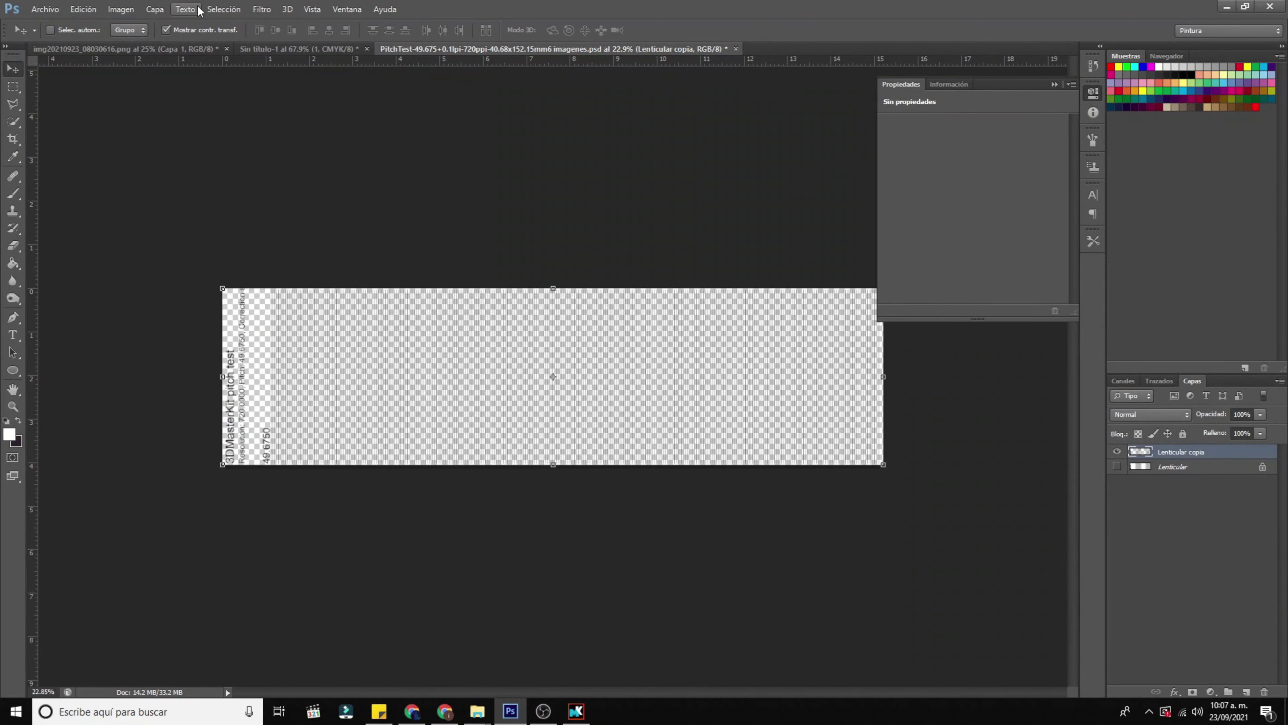
Step: Check the pitch test document's image size and resolution
{"action": "left_click", "coordinate": [163, 9]}
{"action": "mouse_move", "coordinate": [121, 9]}
{"action": "left_click", "coordinate": [152, 107]}
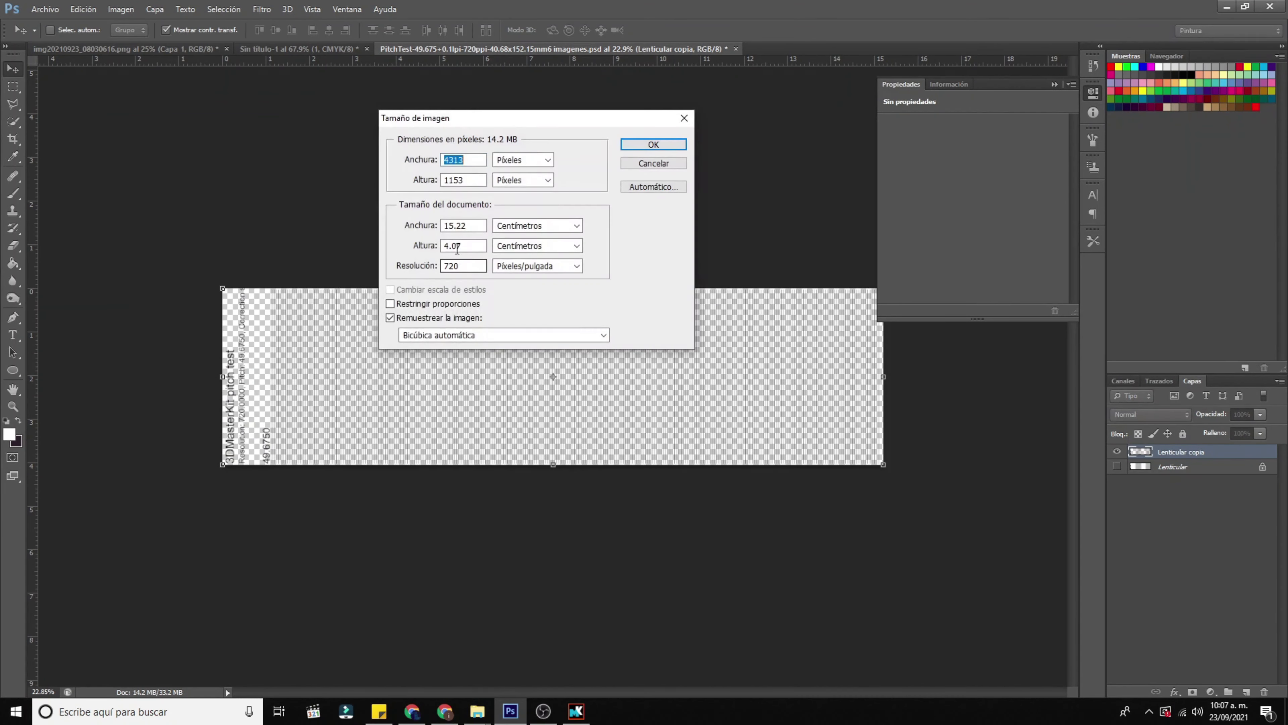
{"action": "left_click", "coordinate": [656, 146]}
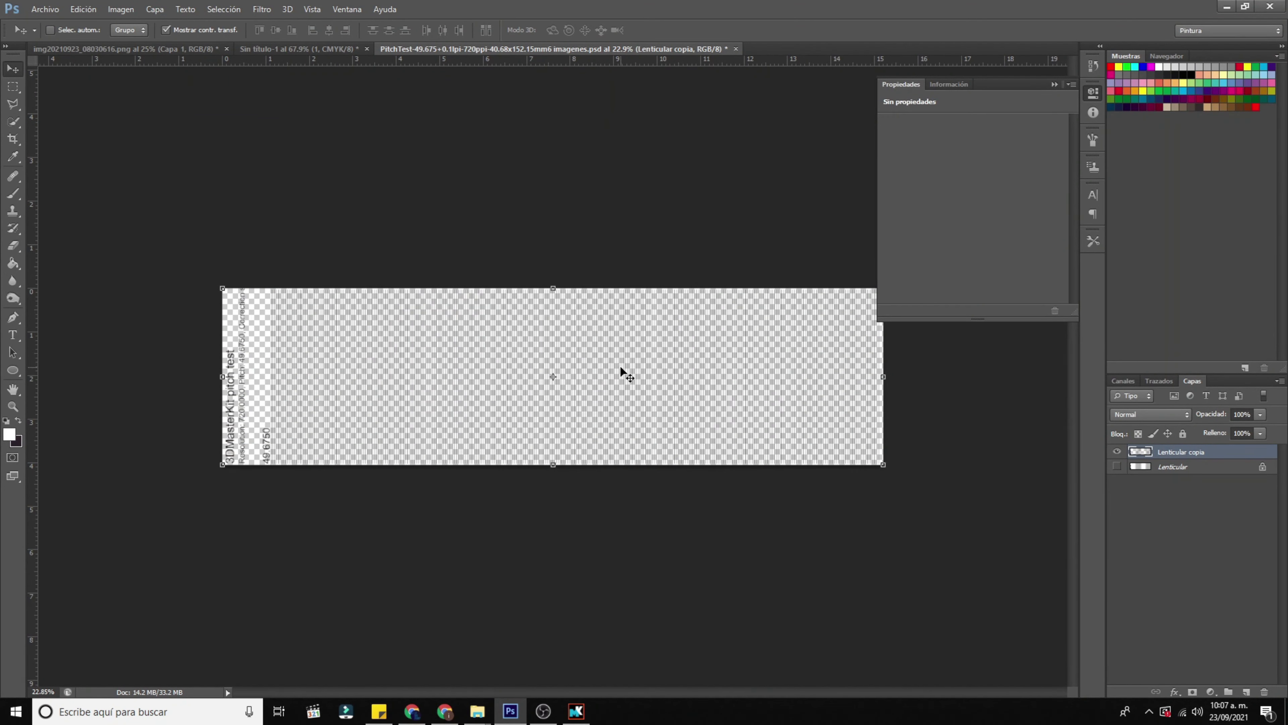
Step: Copy the Lenticular copia layer from the pitch test into document Sin título-1 and place it just below the mandala
{"action": "left_click_drag", "start_coordinate": [619, 364], "coordinate": [407, 223]}
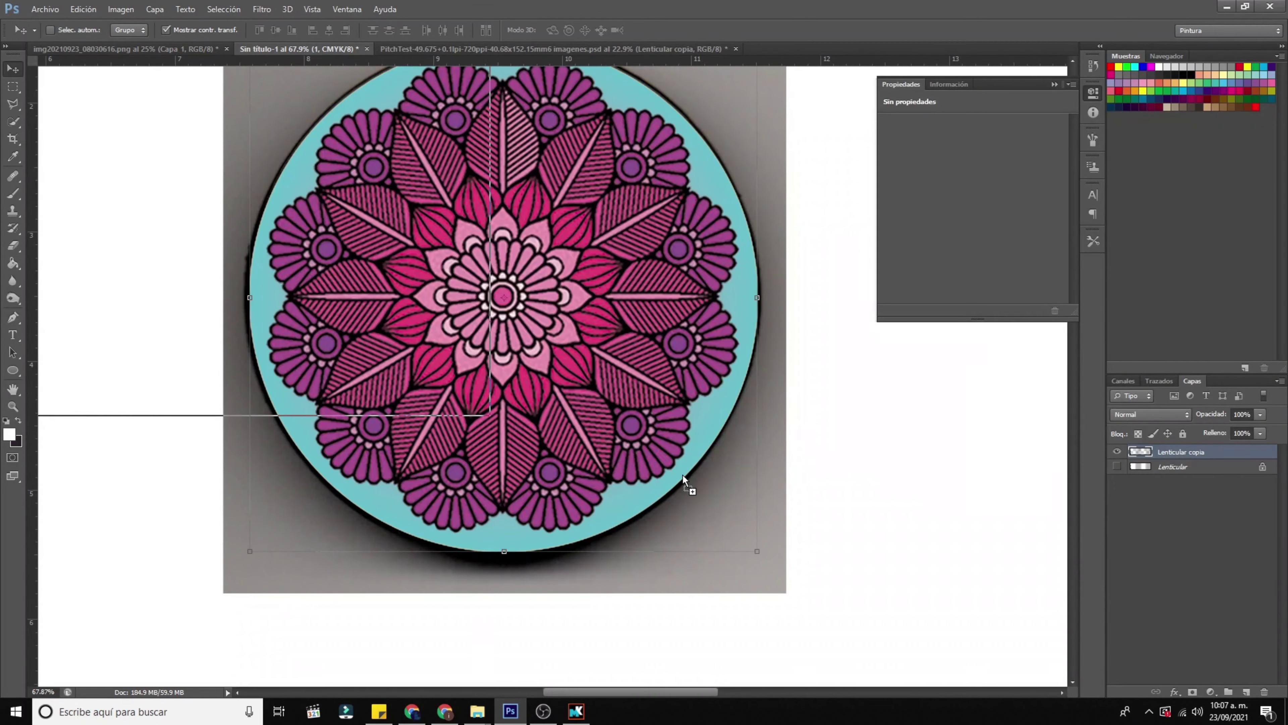
{"action": "left_click_drag", "start_coordinate": [684, 482], "coordinate": [685, 482]}
{"action": "scroll", "coordinate": [760, 511], "scroll_direction": "down", "scroll_amount": 5}
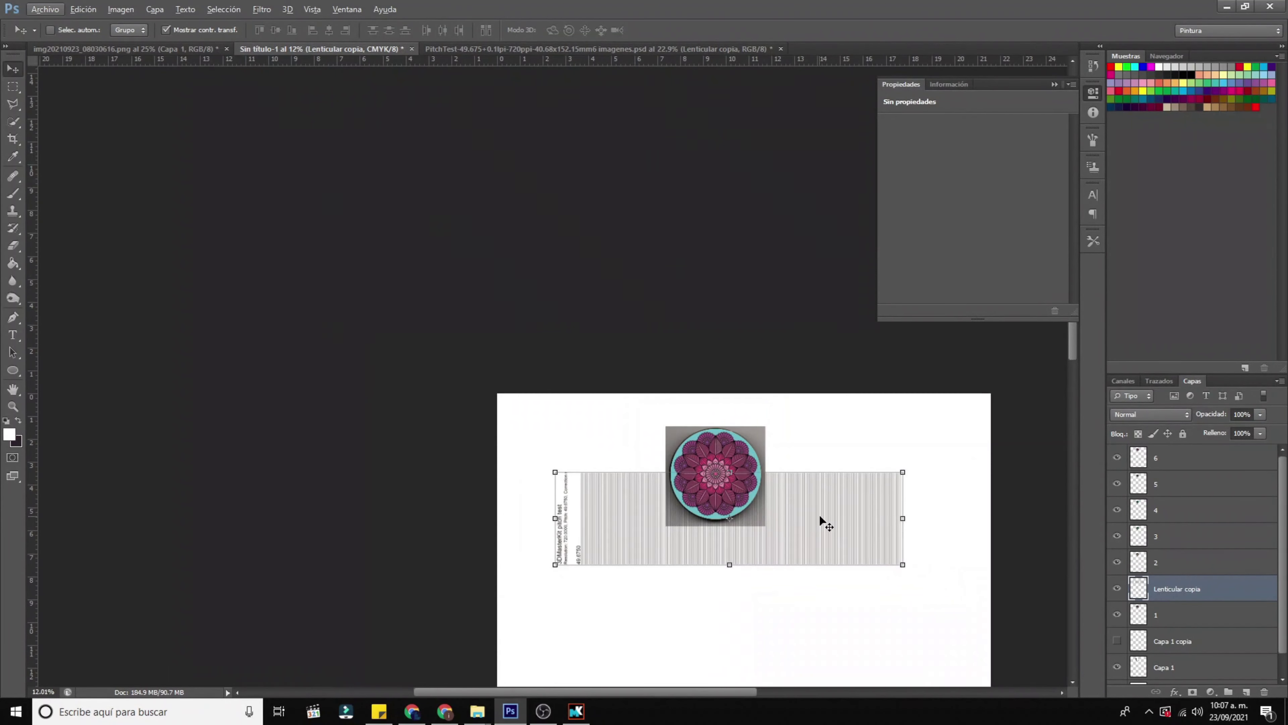
{"action": "left_click_drag", "start_coordinate": [819, 514], "coordinate": [800, 560]}
{"action": "scroll", "coordinate": [656, 521], "scroll_direction": "up", "scroll_amount": 5}
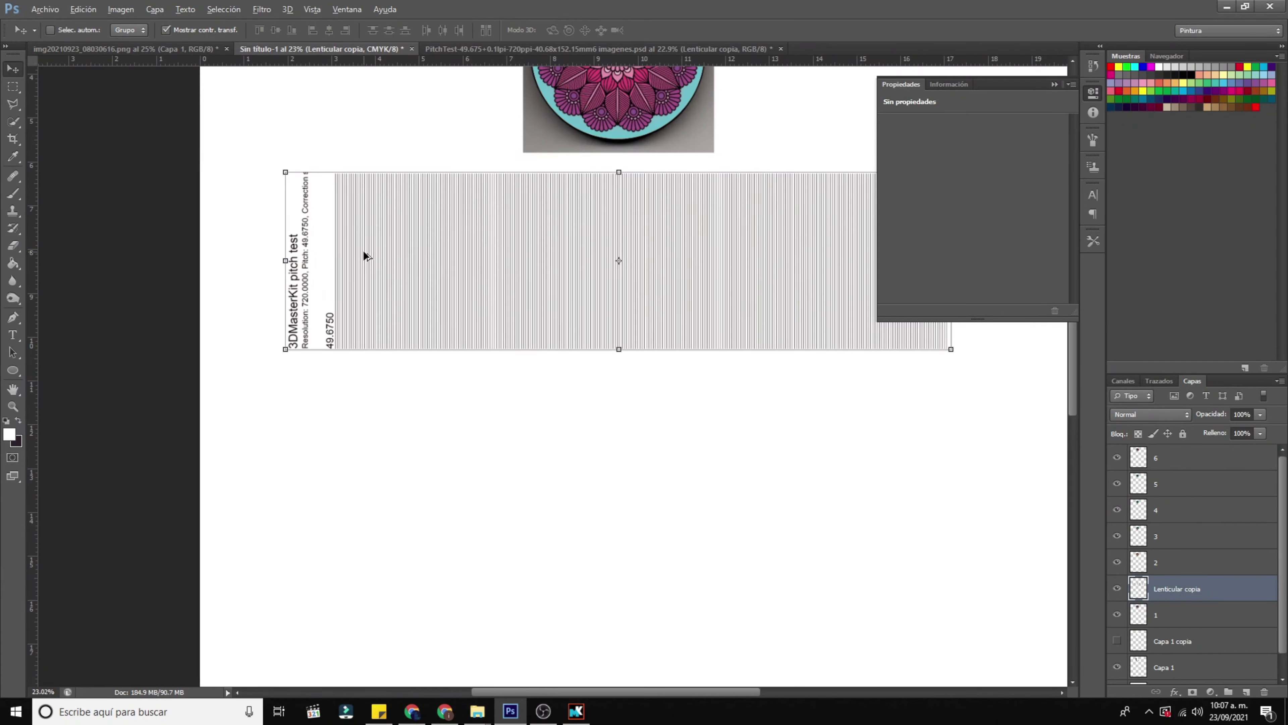
{"action": "scroll", "coordinate": [350, 246], "scroll_direction": "left", "scroll_amount": 1}
{"action": "scroll", "coordinate": [351, 243], "scroll_direction": "right", "scroll_amount": 4}
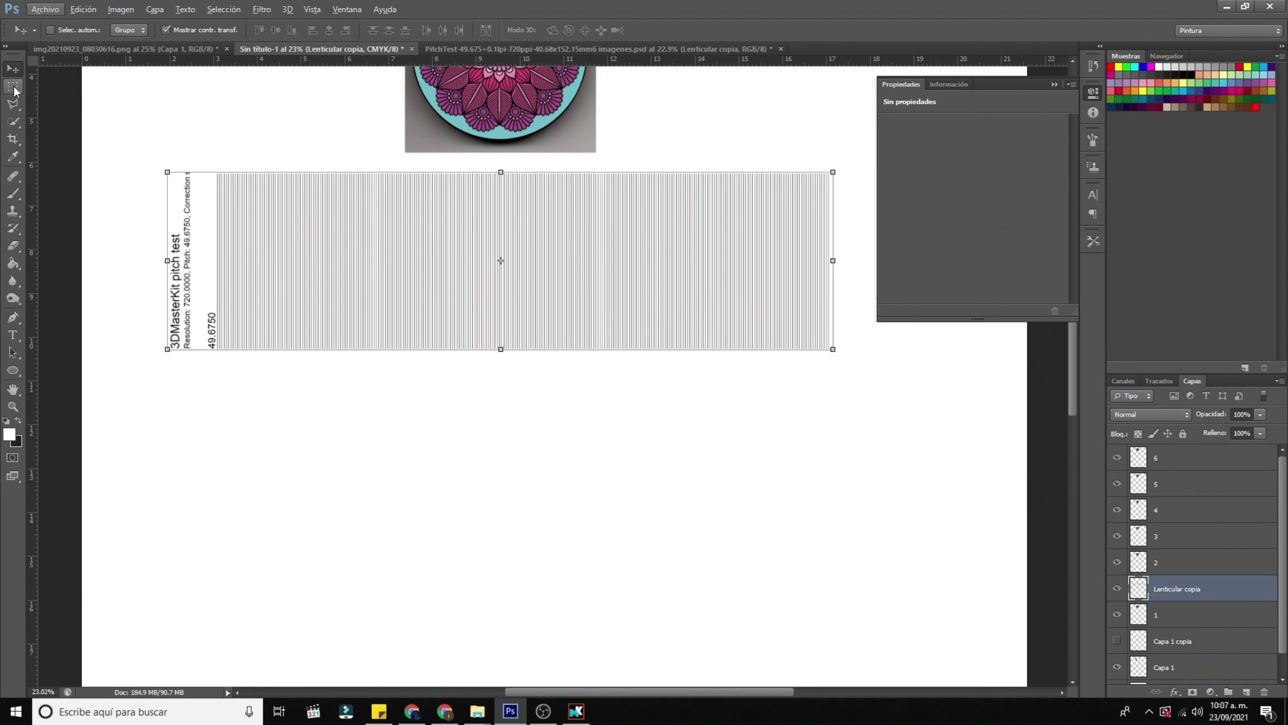
Step: Move the line pattern over the mandala and stretch its height slightly beyond the top and bottom of the grey square
{"action": "left_click", "coordinate": [13, 87]}
{"action": "scroll", "coordinate": [545, 306], "scroll_direction": "down", "scroll_amount": 2}
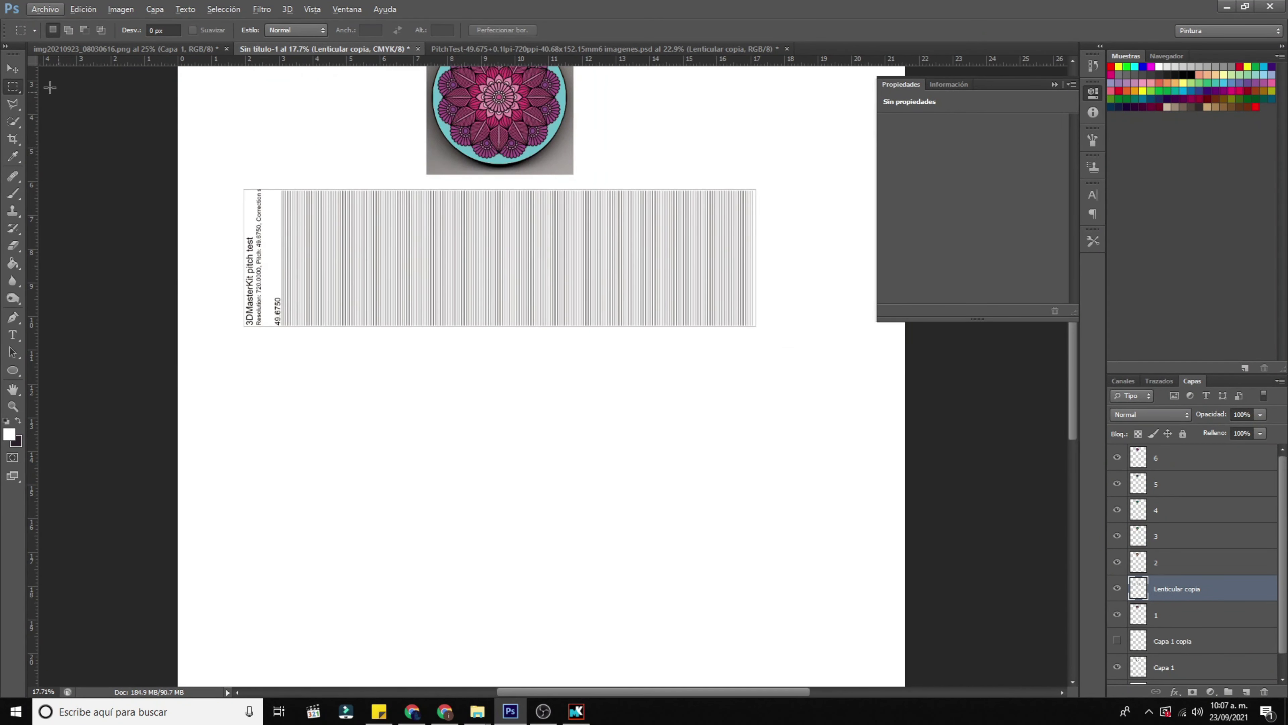
{"action": "key", "text": "v"}
{"action": "scroll", "coordinate": [549, 259], "scroll_direction": "up", "scroll_amount": 2}
{"action": "left_click_drag", "start_coordinate": [530, 323], "coordinate": [535, 199]}
{"action": "left_click_drag", "start_coordinate": [492, 129], "coordinate": [493, 117]}
{"action": "left_click_drag", "start_coordinate": [492, 265], "coordinate": [492, 276]}
{"action": "left_click", "coordinate": [675, 30]}
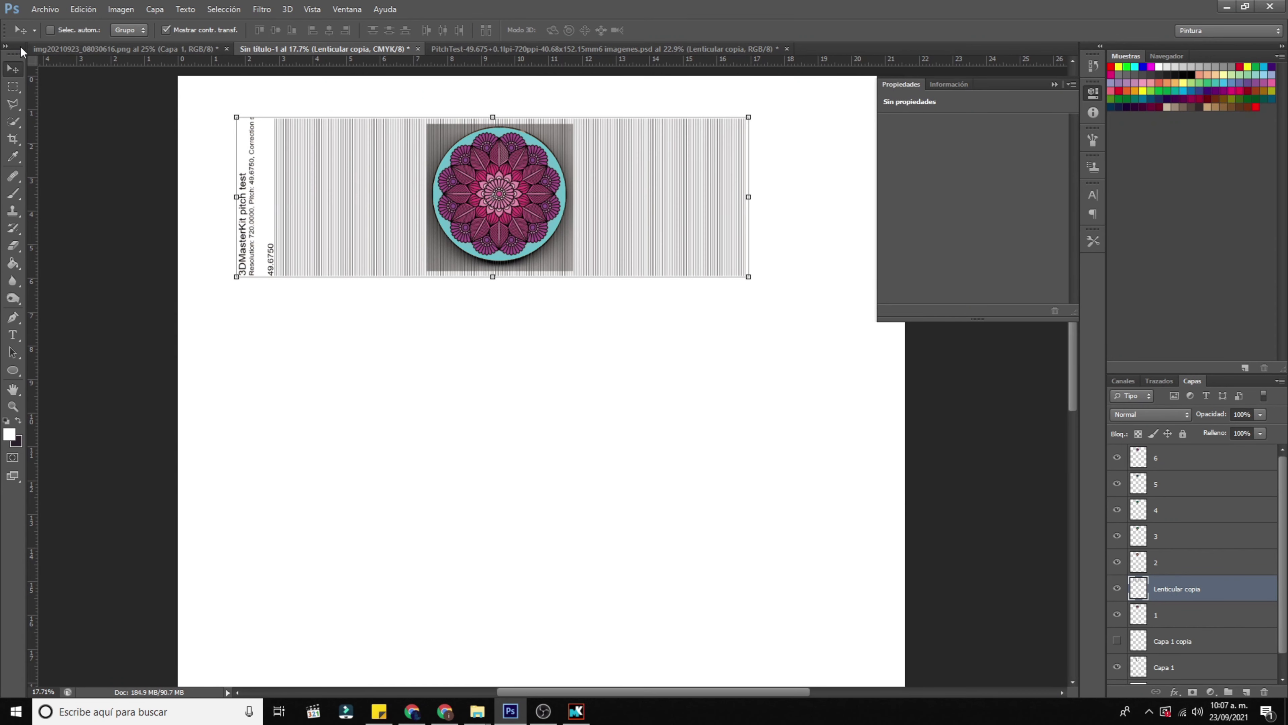
Step: Delete the parts of the line pattern, including its text labels, that extend past the mandala square's left and right edges
{"action": "key", "text": "m"}
{"action": "left_click_drag", "start_coordinate": [217, 92], "coordinate": [428, 356]}
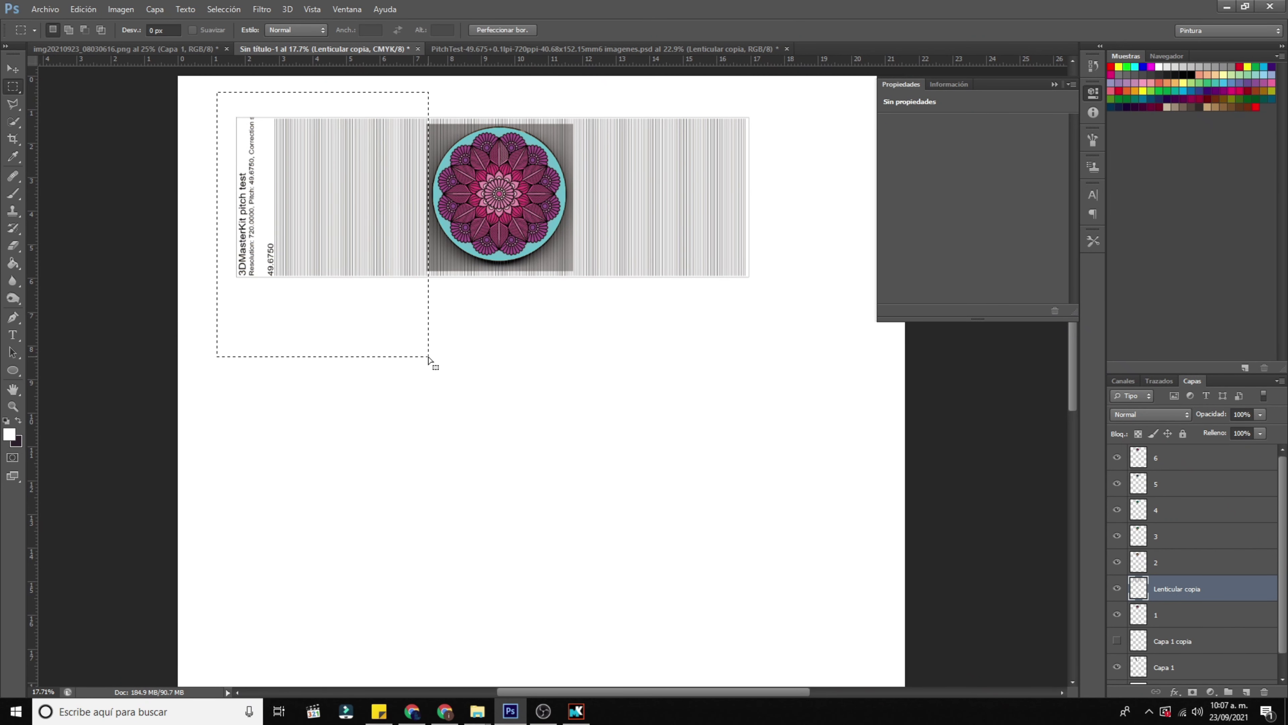
{"action": "key", "text": "v"}
{"action": "key", "text": "Delete"}
{"action": "key", "text": "m"}
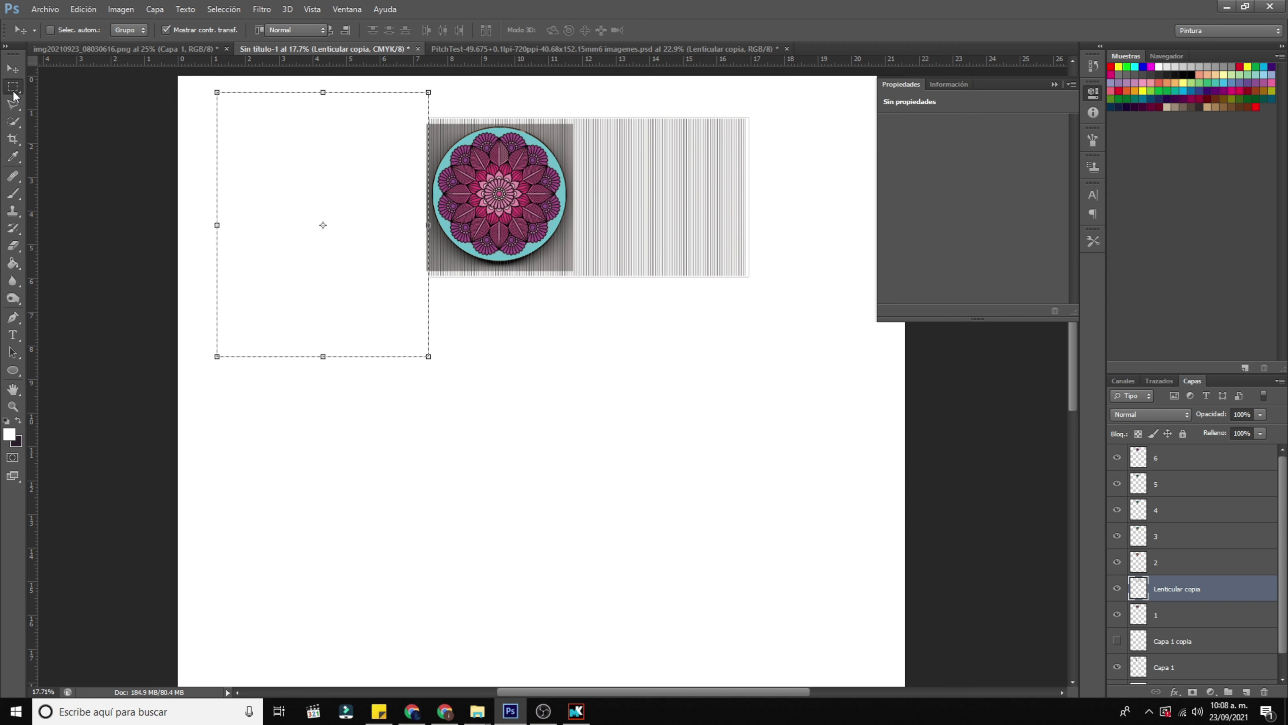
{"action": "left_click_drag", "start_coordinate": [799, 318], "coordinate": [573, 99]}
{"action": "key", "text": "Delete"}
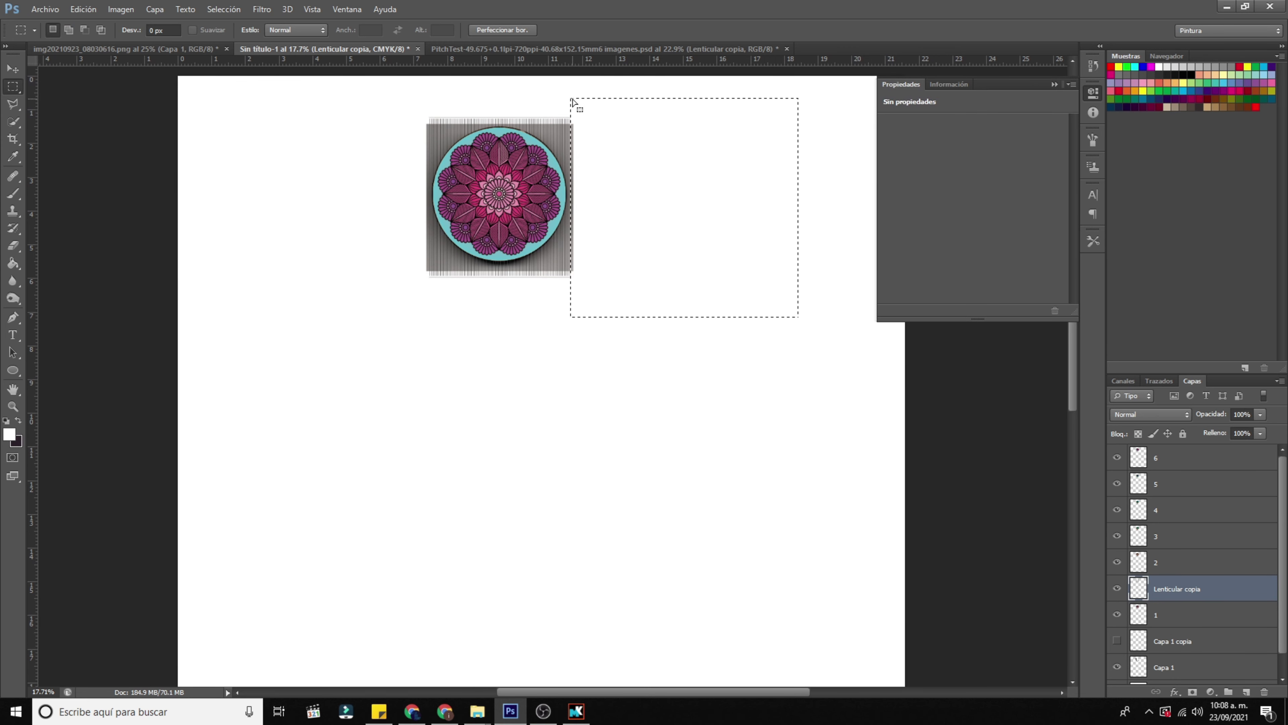
Step: Trim the line pattern above and below the mandala square and clear the selection
{"action": "left_click_drag", "start_coordinate": [407, 88], "coordinate": [612, 124]}
{"action": "key", "text": "Delete"}
{"action": "left_click_drag", "start_coordinate": [640, 312], "coordinate": [348, 265]}
{"action": "key", "text": "Delete"}
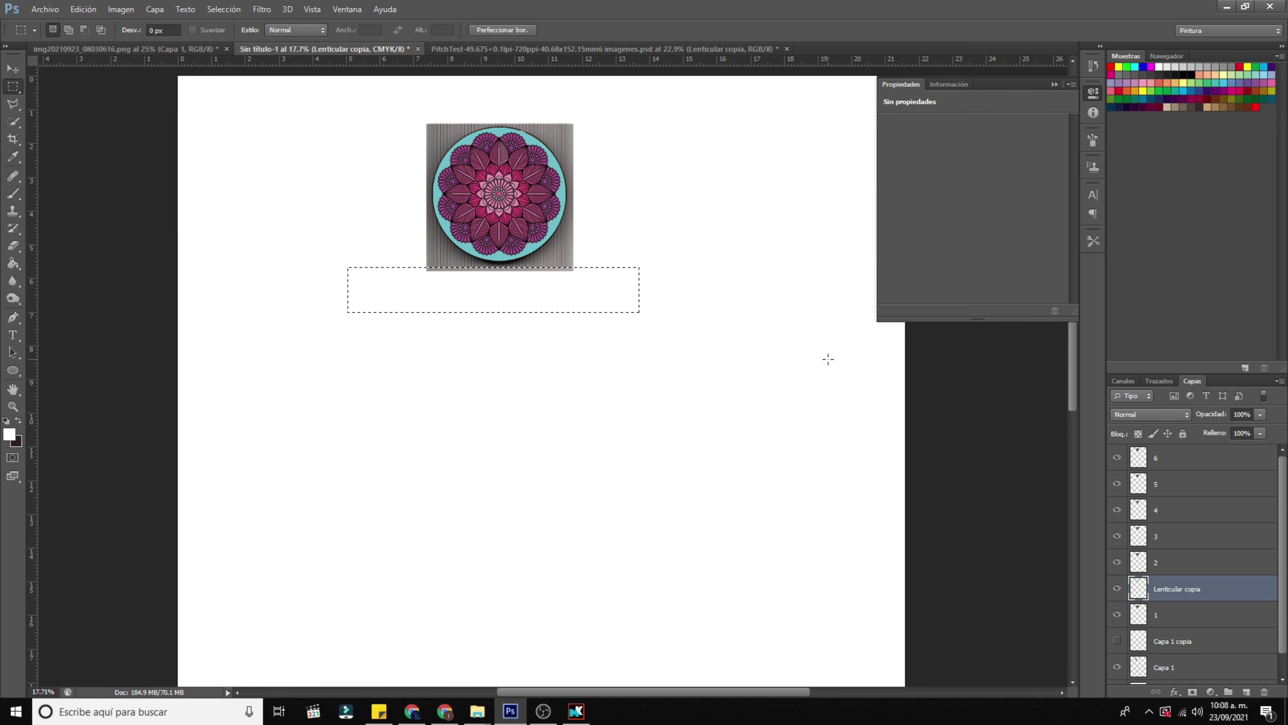
{"action": "key", "text": "ctrl+d"}
Step: Hide the grey background layer Capa 1 so only the mandala and the lines show
{"action": "scroll", "coordinate": [511, 256], "scroll_direction": "up", "scroll_amount": 1}
{"action": "scroll", "coordinate": [511, 256], "scroll_direction": "up", "scroll_amount": 5}
{"action": "scroll", "coordinate": [1119, 616], "scroll_direction": "down", "scroll_amount": 1}
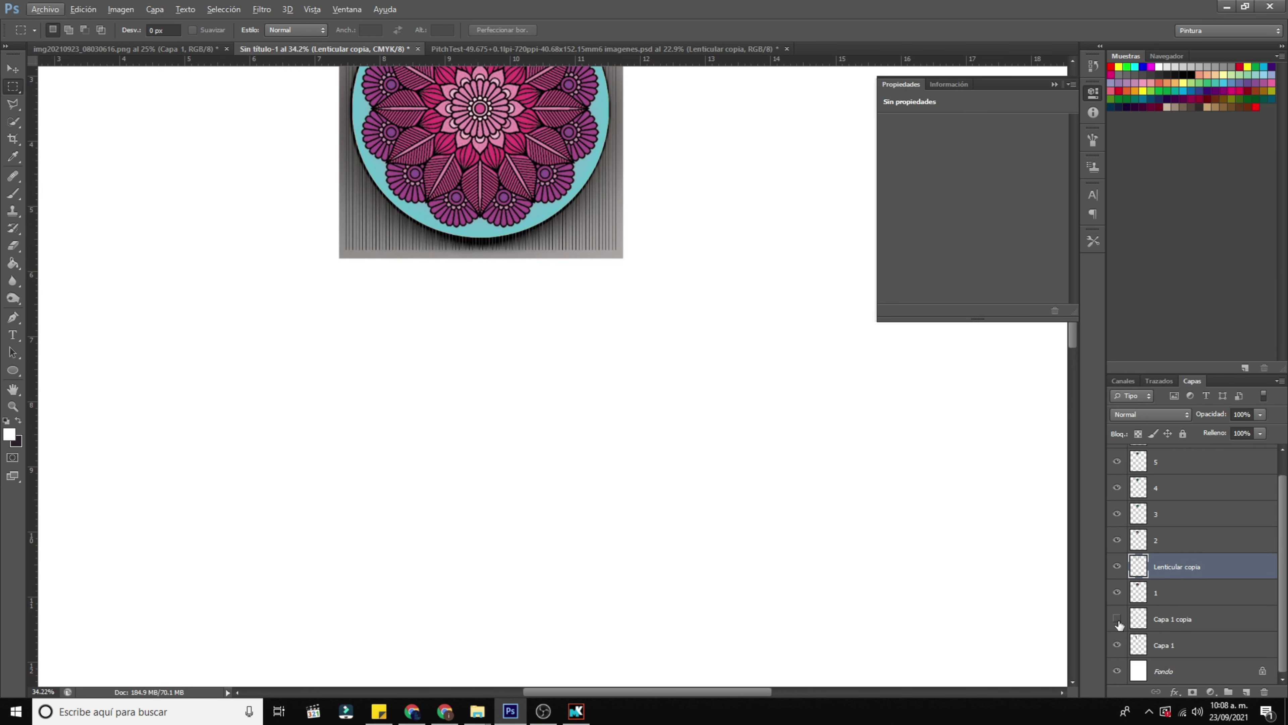
{"action": "left_click", "coordinate": [1118, 645]}
{"action": "scroll", "coordinate": [607, 357], "scroll_direction": "up", "scroll_amount": 6}
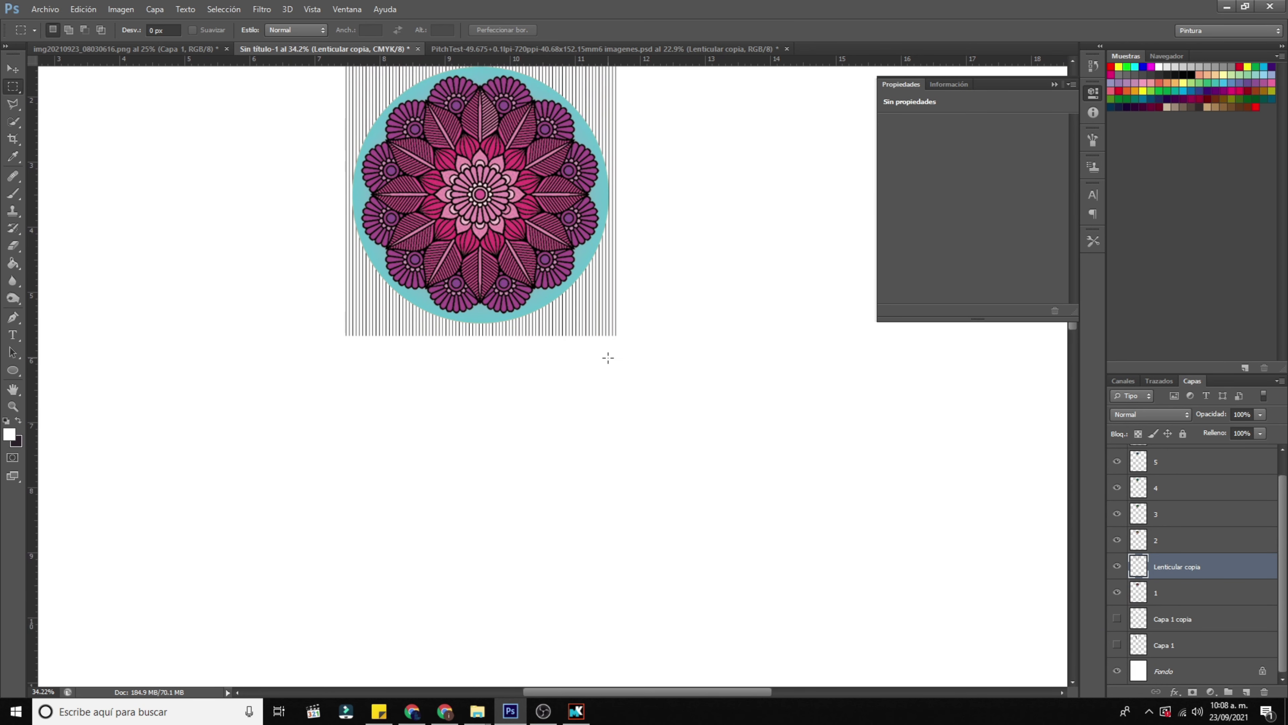
{"action": "key", "text": "v"}
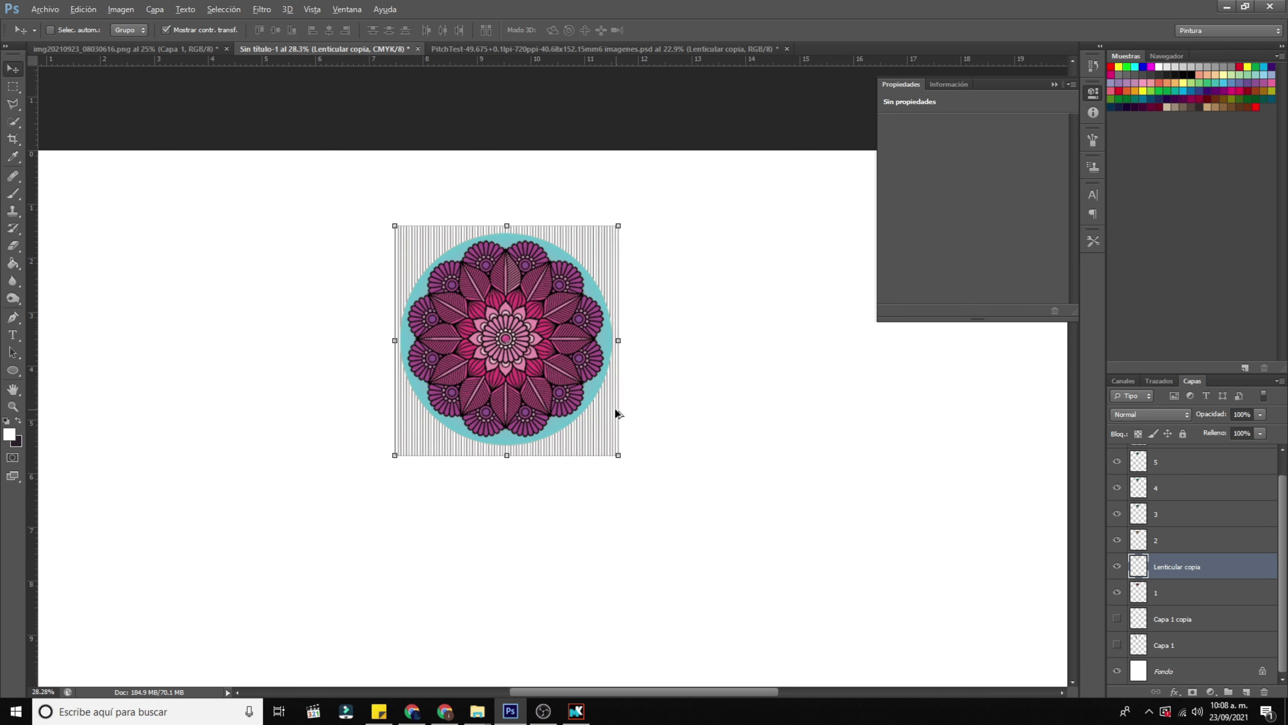
Step: Duplicate the Lenticular 1 layer five times
{"action": "scroll", "coordinate": [615, 408], "scroll_direction": "up", "scroll_amount": 3}
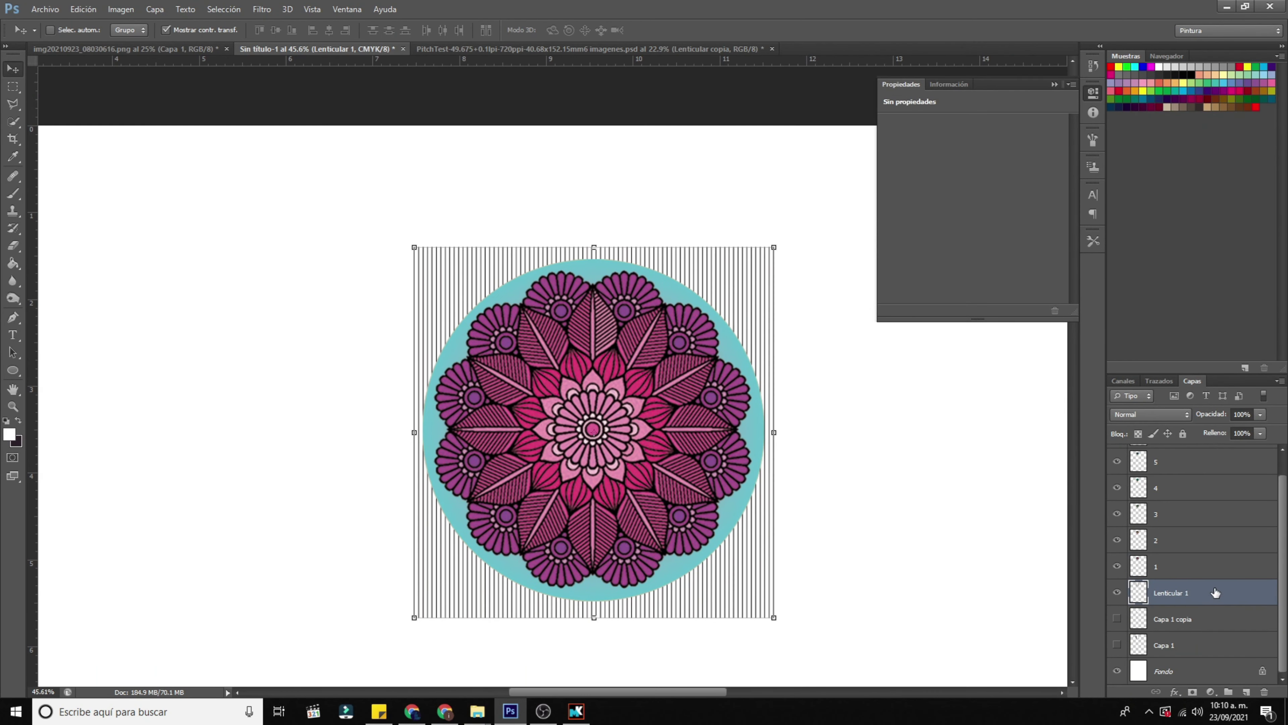
{"action": "key", "text": "ctrl+j"}
{"action": "key", "text": "ctrl+j"}
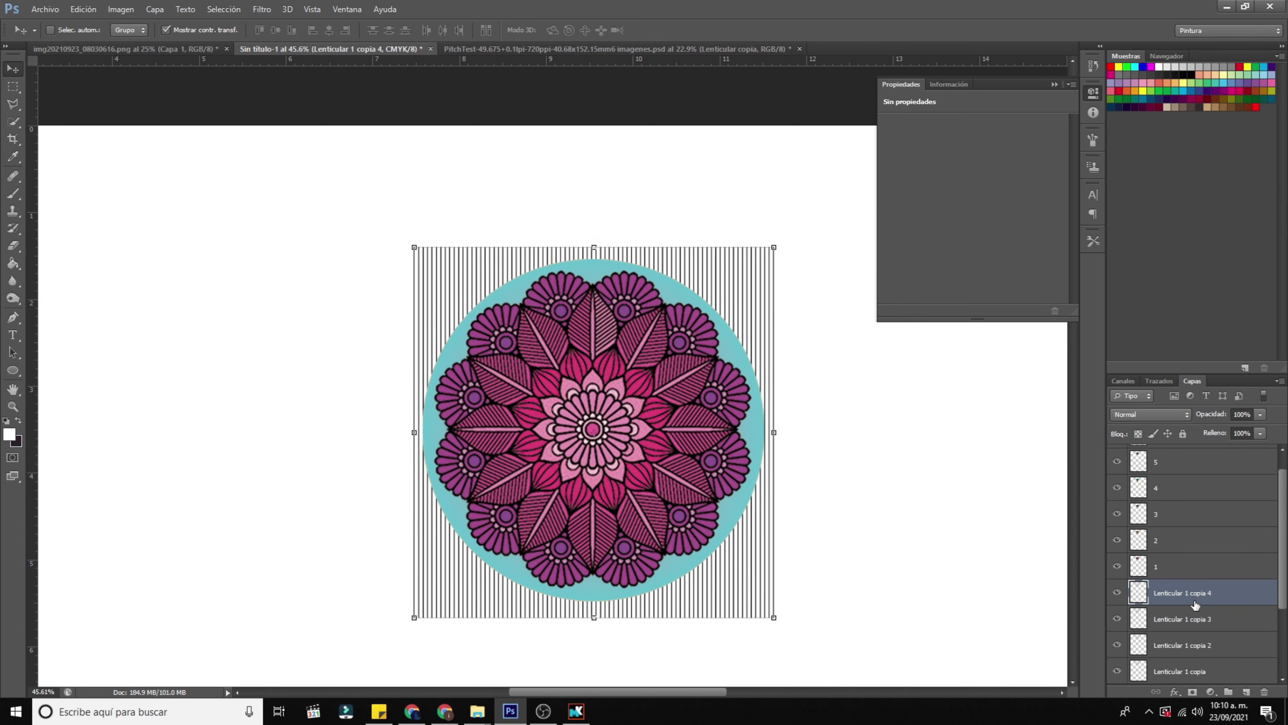
{"action": "scroll", "coordinate": [1205, 605], "scroll_direction": "up", "scroll_amount": 1}
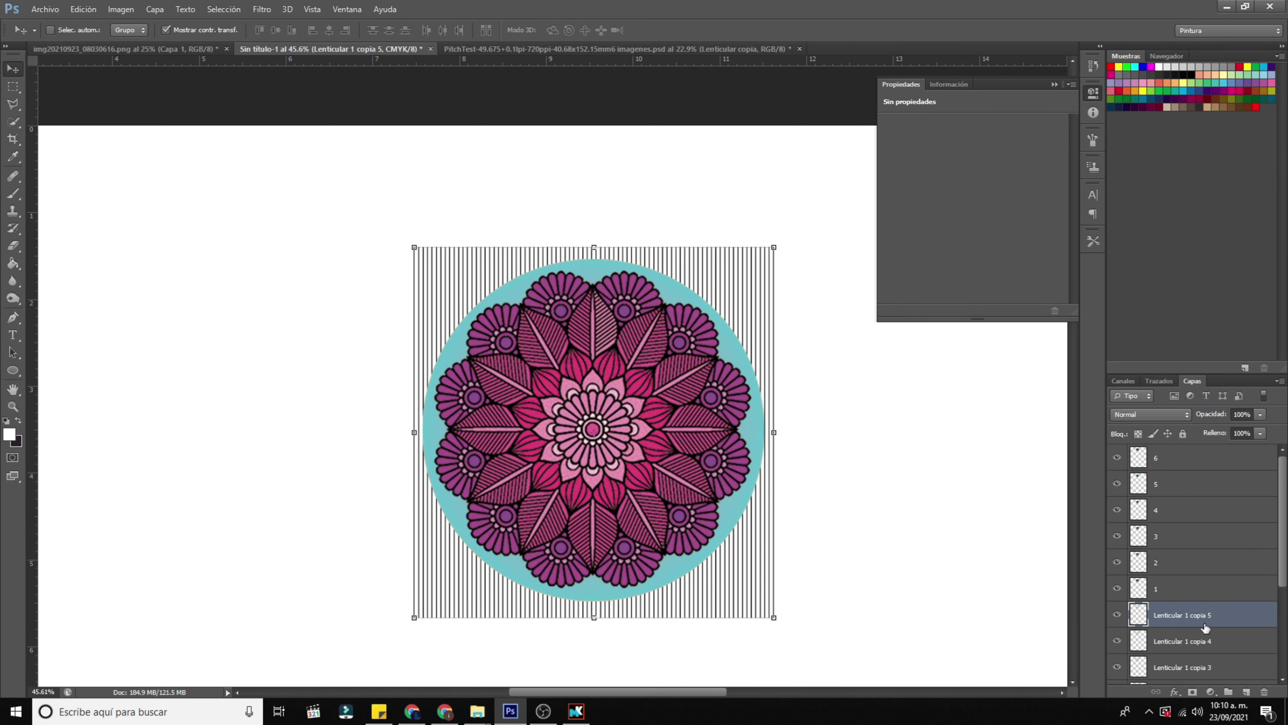
Step: Reorder the Lenticular 1 copies so one line layer lies directly beneath each of the mandala layers 6 to 2
{"action": "left_click_drag", "start_coordinate": [1206, 628], "coordinate": [1195, 474]}
{"action": "left_click_drag", "start_coordinate": [1188, 642], "coordinate": [1180, 523]}
{"action": "left_click_drag", "start_coordinate": [1189, 667], "coordinate": [1179, 629]}
{"action": "scroll", "coordinate": [1193, 642], "scroll_direction": "down", "scroll_amount": 2}
{"action": "scroll", "coordinate": [1199, 651], "scroll_direction": "down", "scroll_amount": 2}
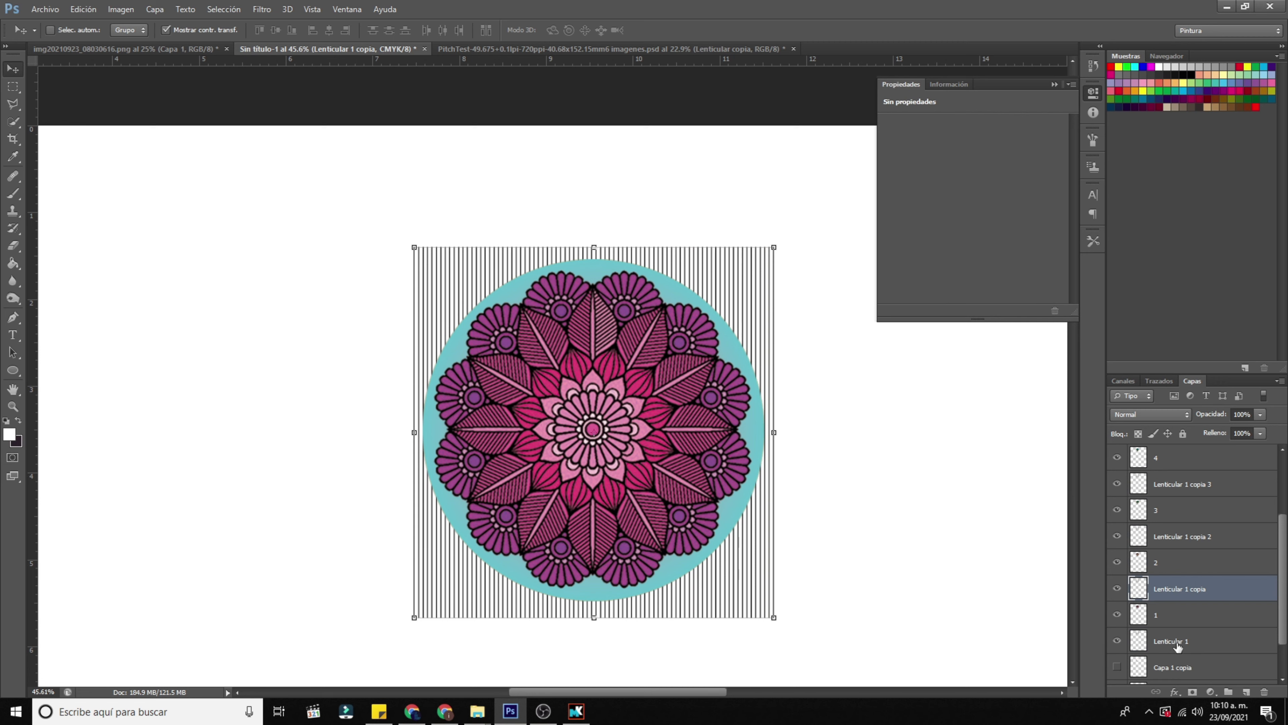
{"action": "scroll", "coordinate": [1179, 609], "scroll_direction": "up", "scroll_amount": 4}
Step: Clip mandala layers 6, 5 and 4 to the Lenticular layers directly beneath them
{"action": "left_click", "coordinate": [1183, 466]}
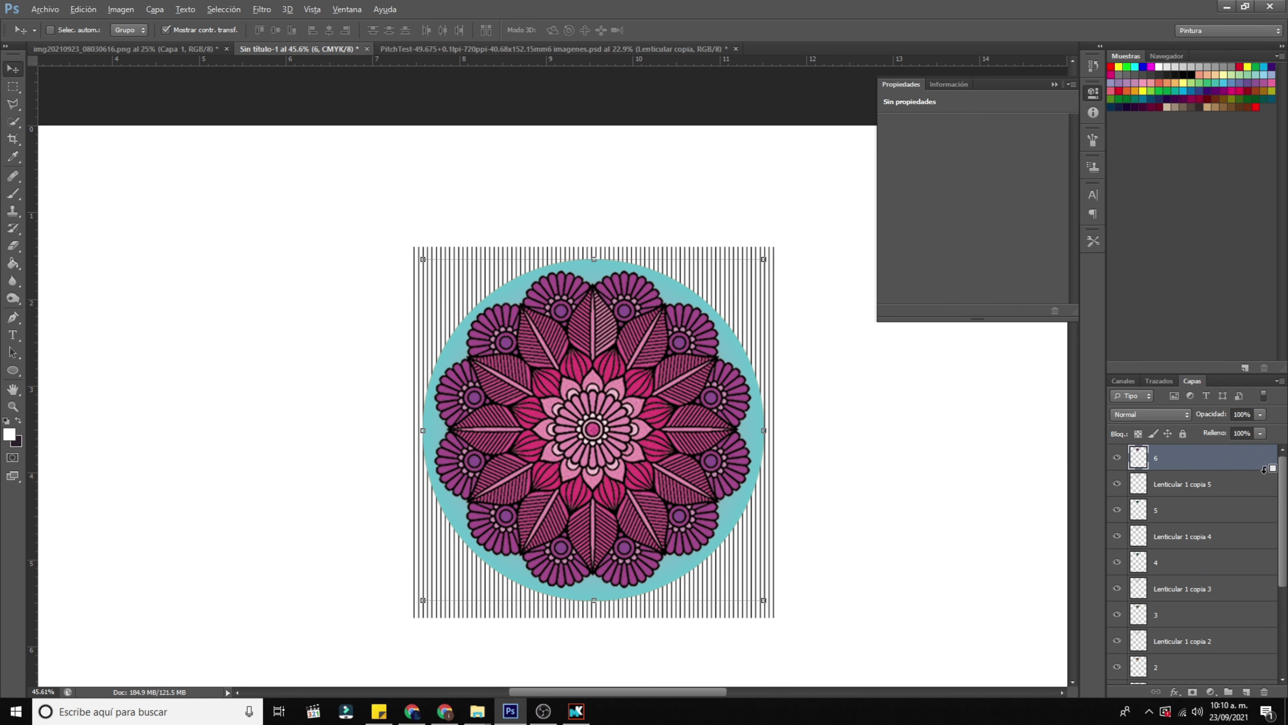
{"action": "key", "text": "ctrl+alt+g"}
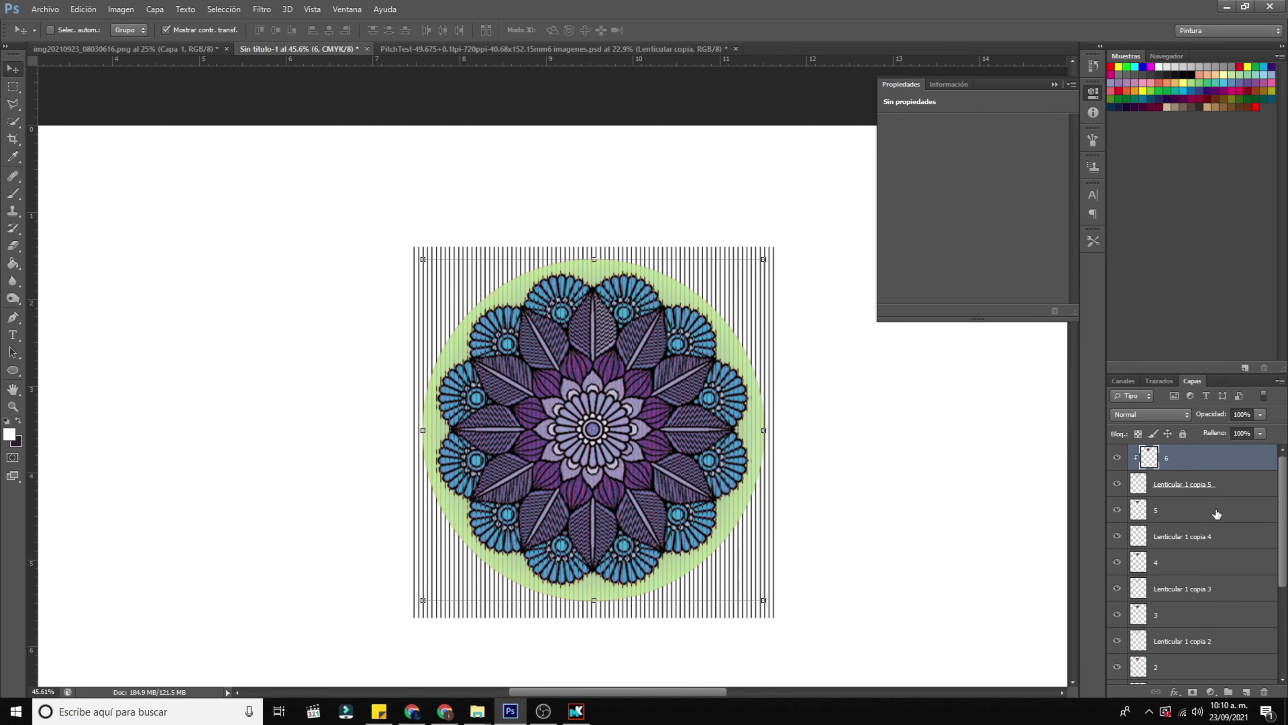
{"action": "left_click", "coordinate": [1238, 517]}
{"action": "key", "text": "ctrl+alt+g"}
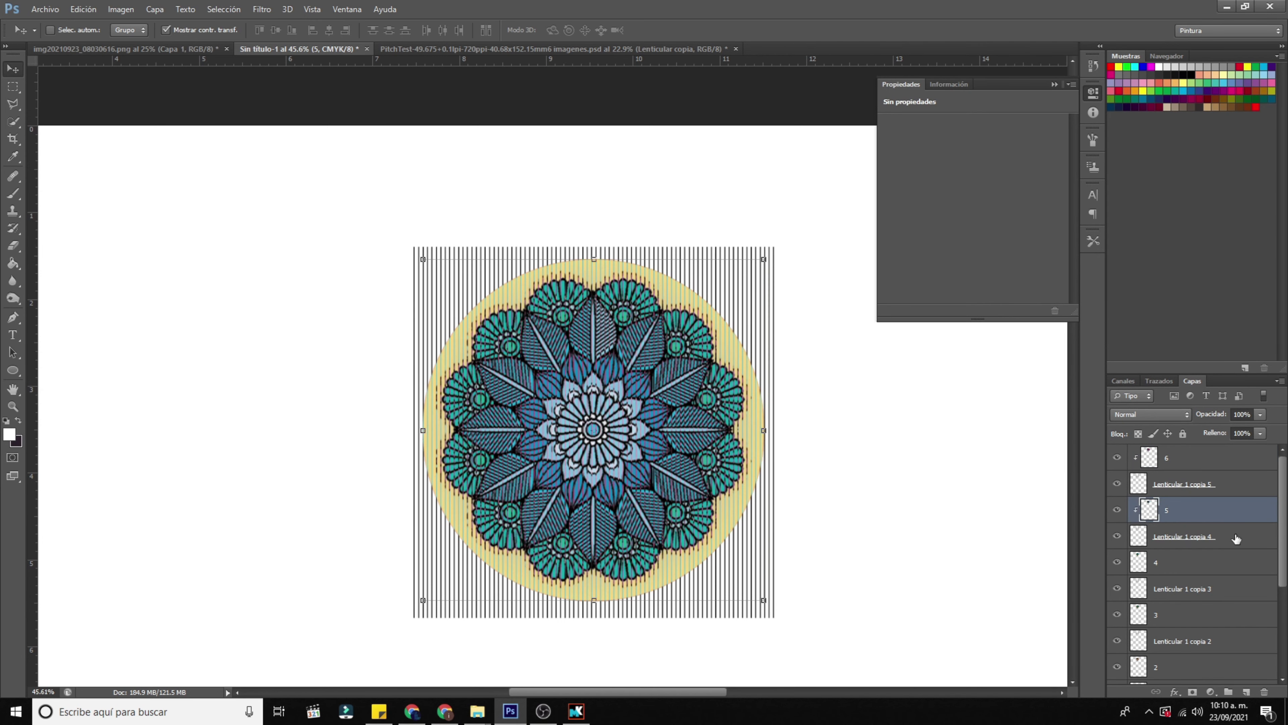
{"action": "scroll", "coordinate": [1236, 539], "scroll_direction": "down", "scroll_amount": 1}
{"action": "left_click", "coordinate": [1237, 538]}
{"action": "key", "text": "ctrl+alt+g"}
Step: Clip mandala layers 3, 2 and 1 to their underlying Lenticular layers
{"action": "left_click", "coordinate": [1238, 594]}
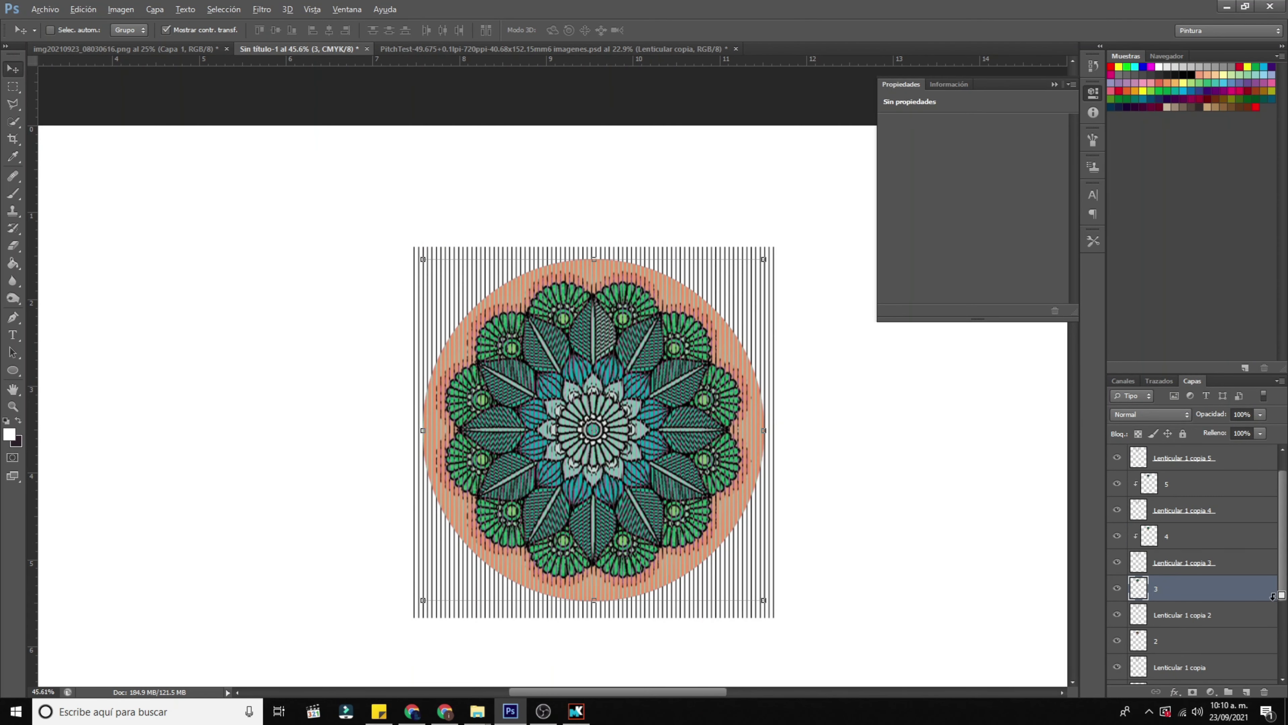
{"action": "key", "text": "ctrl+alt+g"}
{"action": "scroll", "coordinate": [1268, 596], "scroll_direction": "down", "scroll_amount": 2}
{"action": "left_click", "coordinate": [1243, 591]}
{"action": "key", "text": "ctrl+alt+g"}
{"action": "scroll", "coordinate": [1252, 600], "scroll_direction": "down", "scroll_amount": 2}
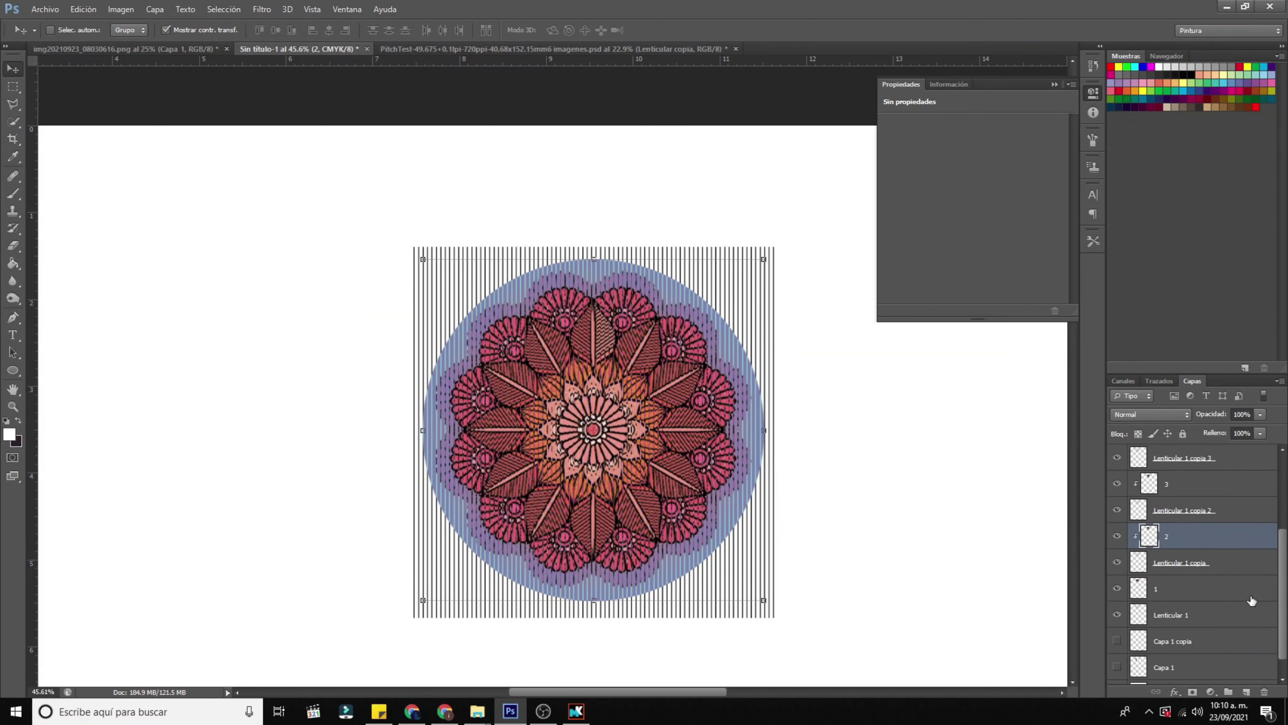
{"action": "left_click", "coordinate": [1252, 593]}
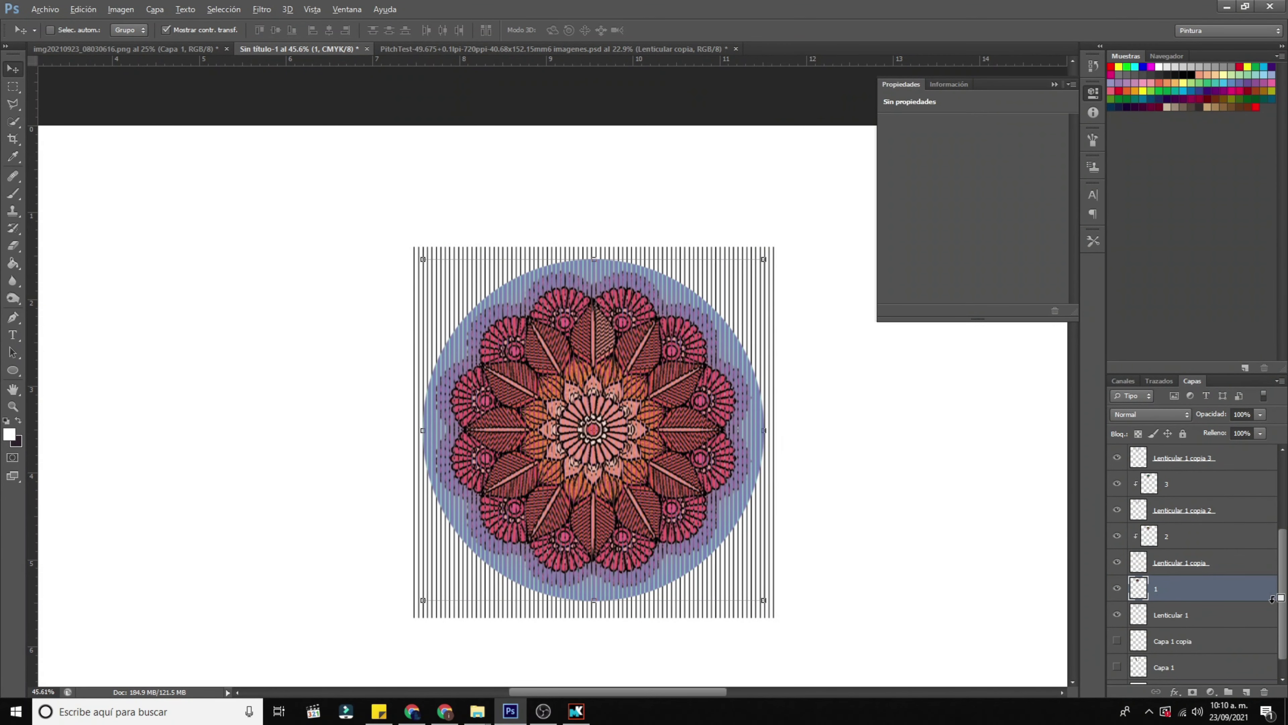
{"action": "key", "text": "ctrl+alt+g"}
Step: Merge layer 1 with Lenticular 1, and layer 2 with Lenticular 1 copia
{"action": "key", "text": "ctrl+plus"}
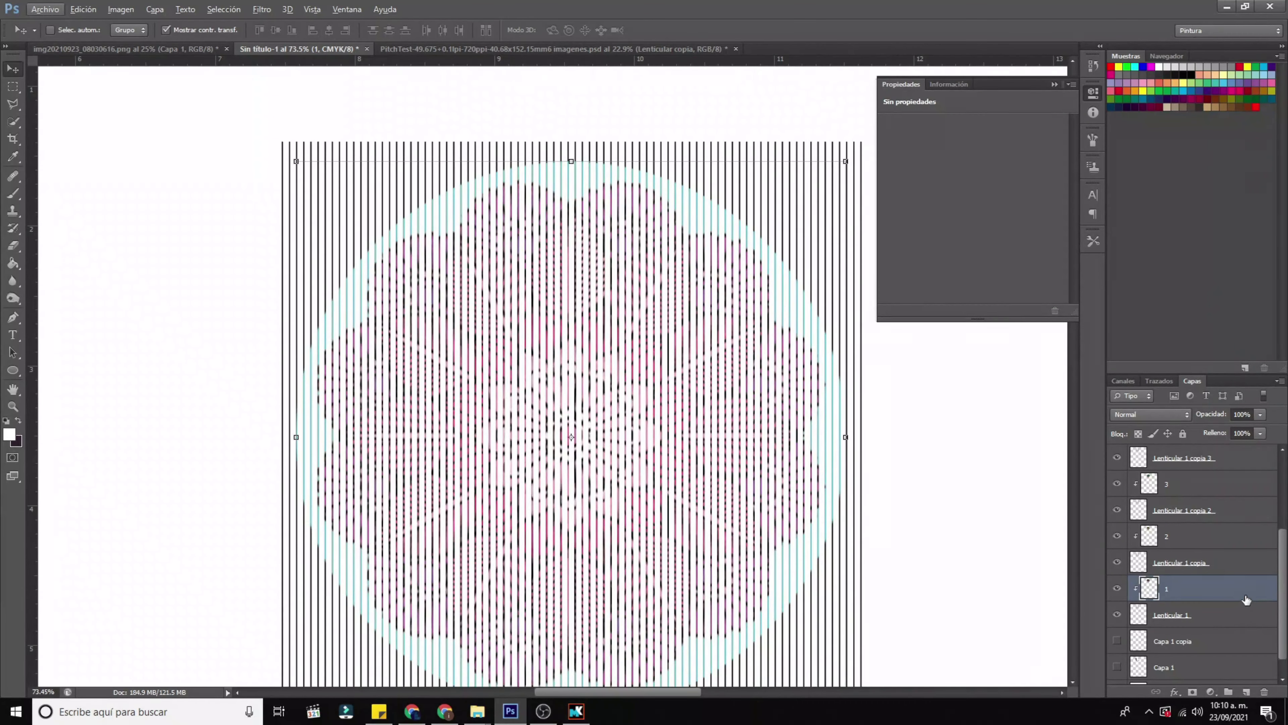
{"action": "left_click", "coordinate": [1247, 615], "text": "shift"}
{"action": "right_click", "coordinate": [1230, 601]}
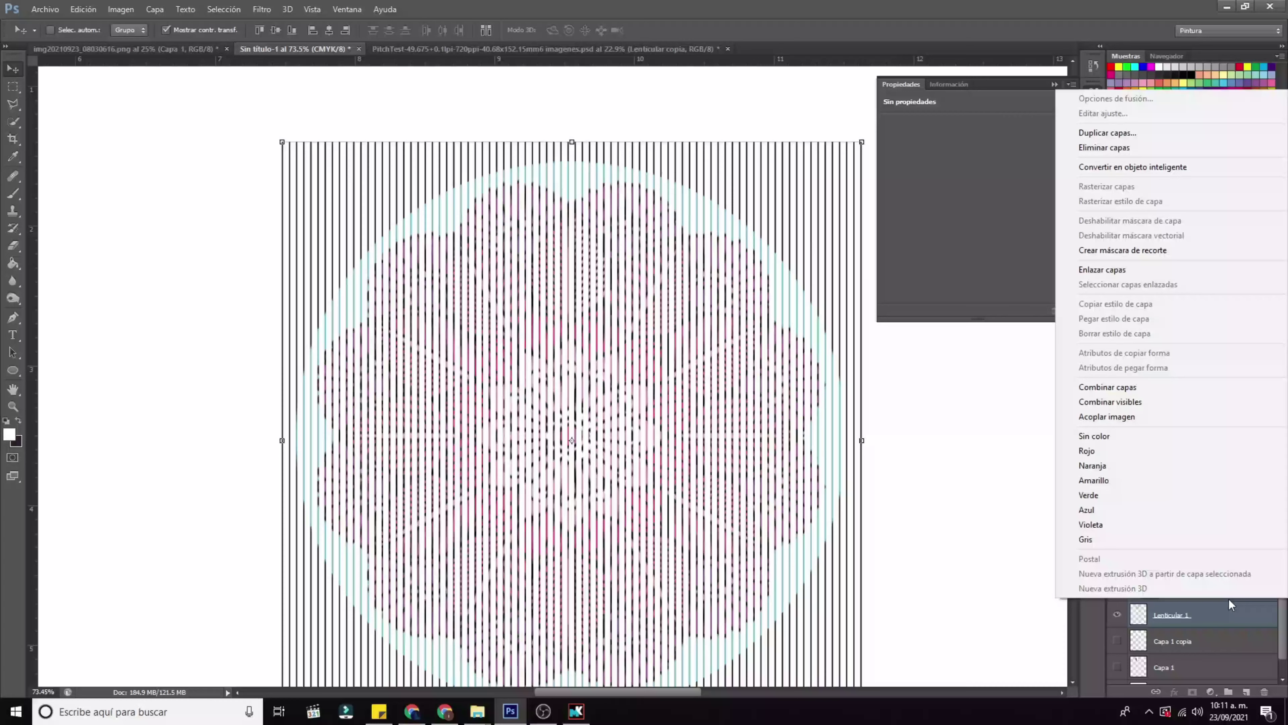
{"action": "left_click", "coordinate": [1130, 397]}
{"action": "left_click", "coordinate": [1199, 548]}
{"action": "right_click", "coordinate": [1217, 562]}
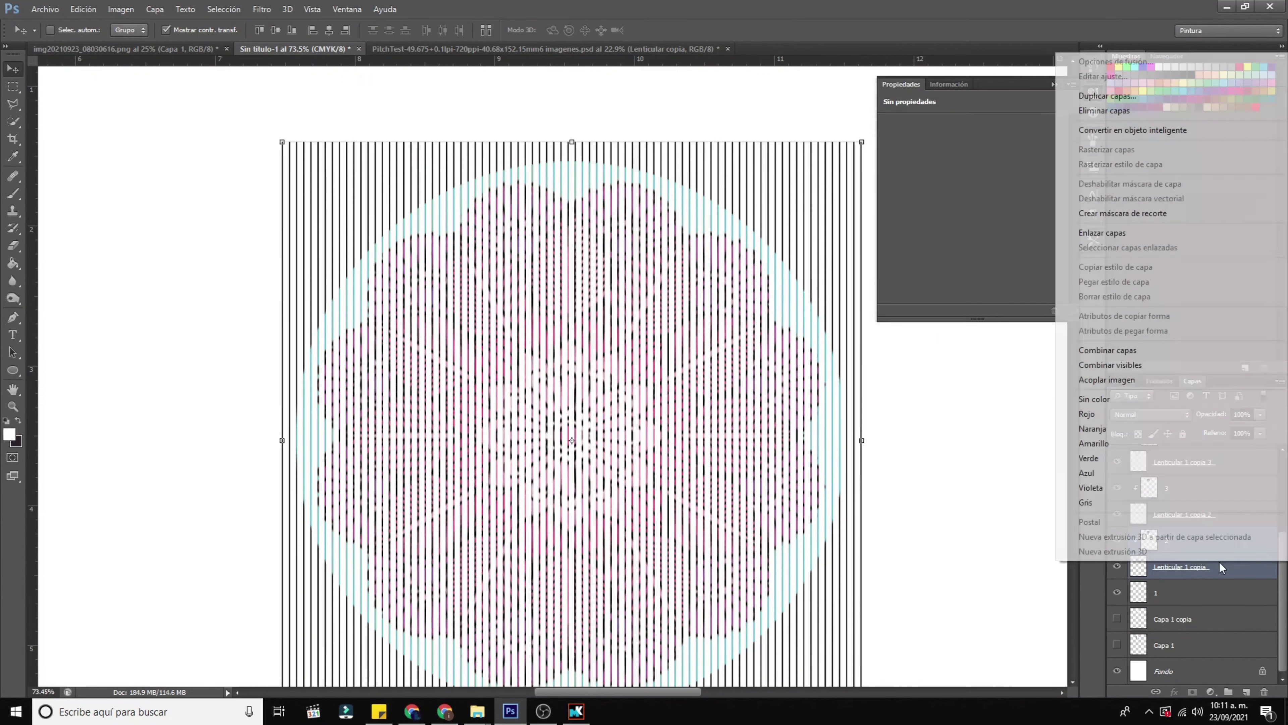
{"action": "left_click", "coordinate": [1111, 350]}
Step: Merge layer 3 with Lenticular 1 copia 2, and layer 4 with Lenticular 1 copia 3
{"action": "left_click", "coordinate": [1193, 523]}
{"action": "left_click", "coordinate": [1212, 540], "text": "shift"}
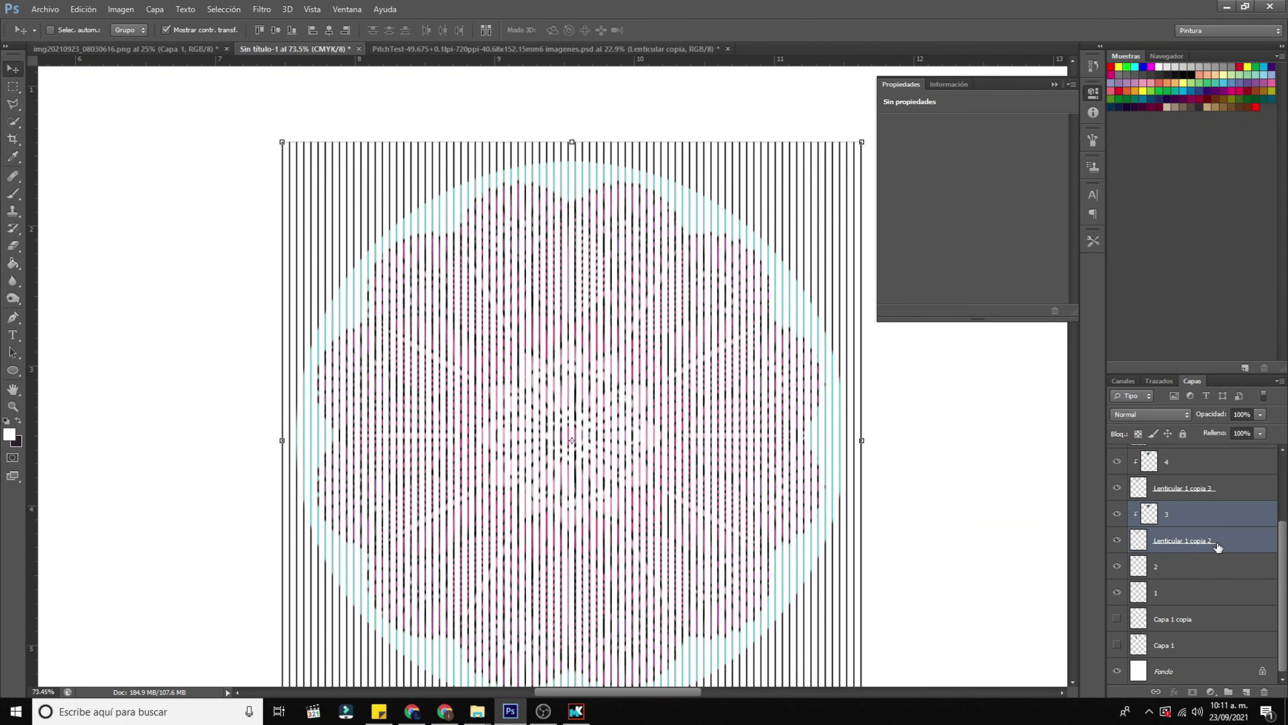
{"action": "right_click", "coordinate": [1212, 540]}
{"action": "left_click", "coordinate": [1127, 356]}
{"action": "left_click", "coordinate": [1200, 488]}
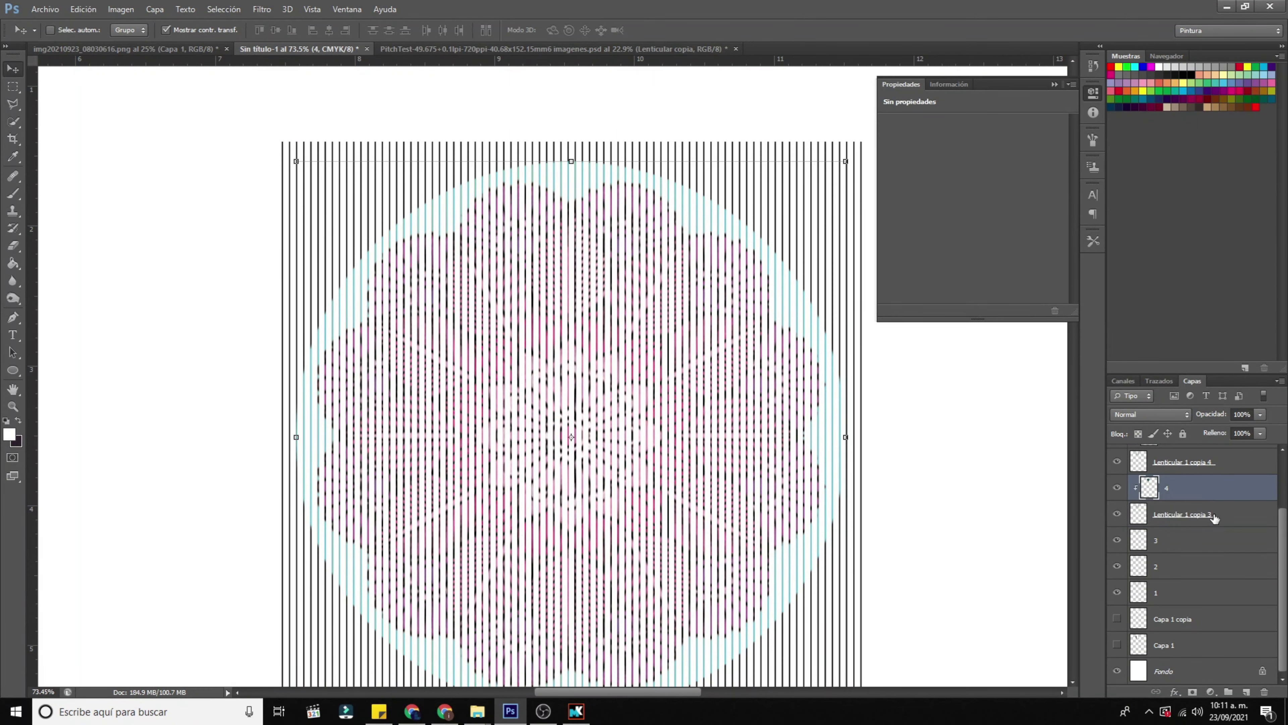
{"action": "left_click", "coordinate": [1215, 512], "text": "shift"}
{"action": "right_click", "coordinate": [1216, 511]}
{"action": "left_click", "coordinate": [1126, 298]}
Step: Merge layer 5 with Lenticular 1 copia 4, and layer 6 with Lenticular 1 copia 5
{"action": "left_click", "coordinate": [1204, 487]}
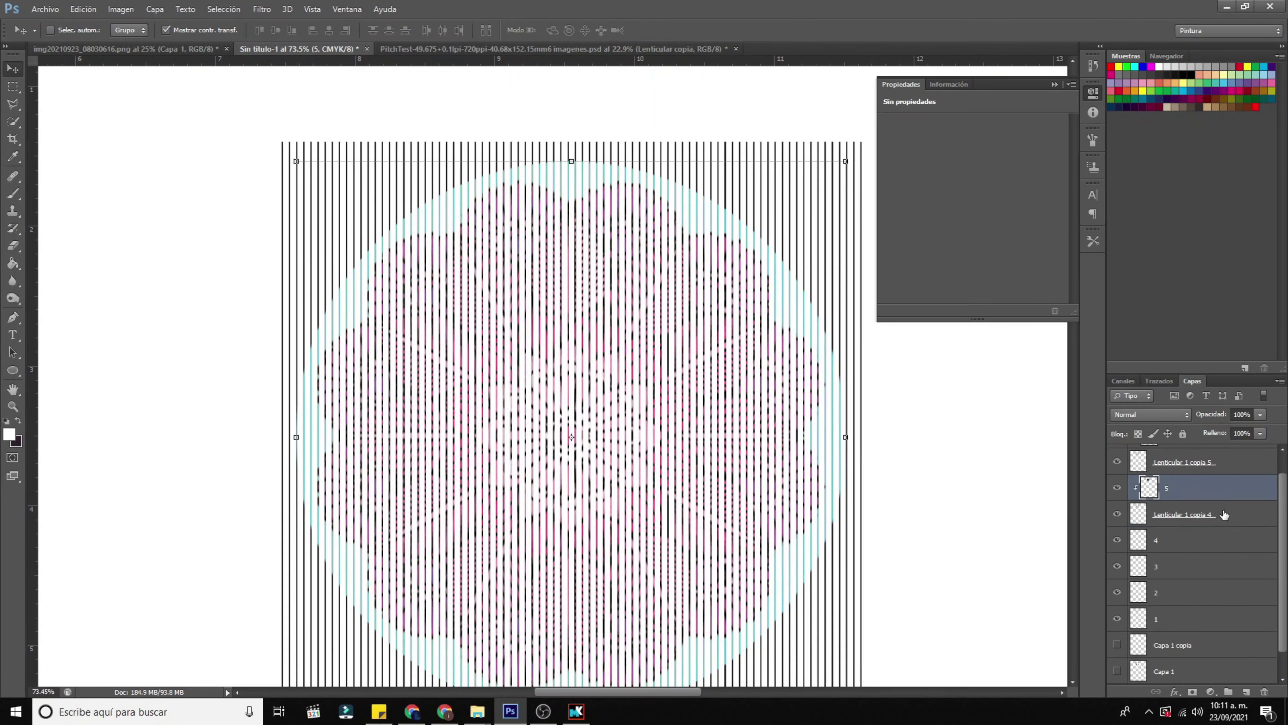
{"action": "left_click", "coordinate": [1193, 512], "text": "shift"}
{"action": "right_click", "coordinate": [1193, 513]}
{"action": "left_click", "coordinate": [1126, 299]}
{"action": "left_click", "coordinate": [1199, 460]}
{"action": "left_click", "coordinate": [1184, 484], "text": "shift"}
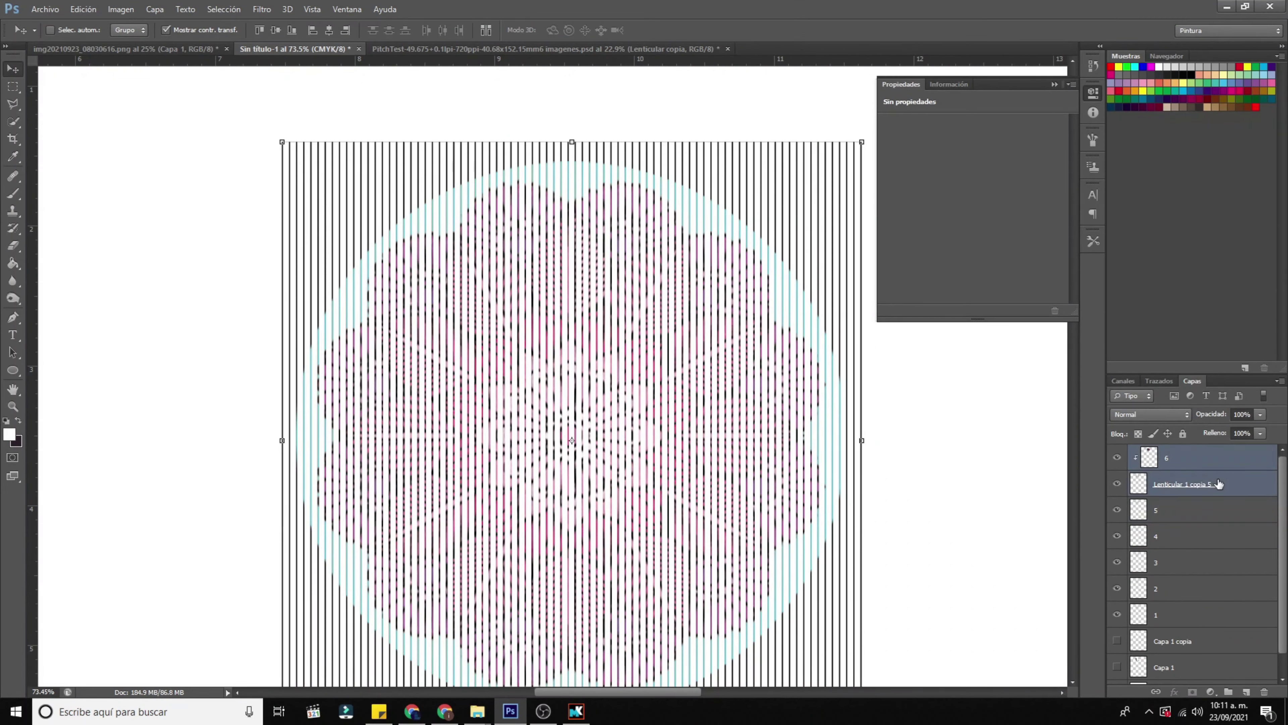
{"action": "right_click", "coordinate": [1184, 484]}
{"action": "left_click", "coordinate": [1159, 489]}
{"action": "scroll", "coordinate": [1162, 495], "scroll_direction": "up", "scroll_amount": 3}
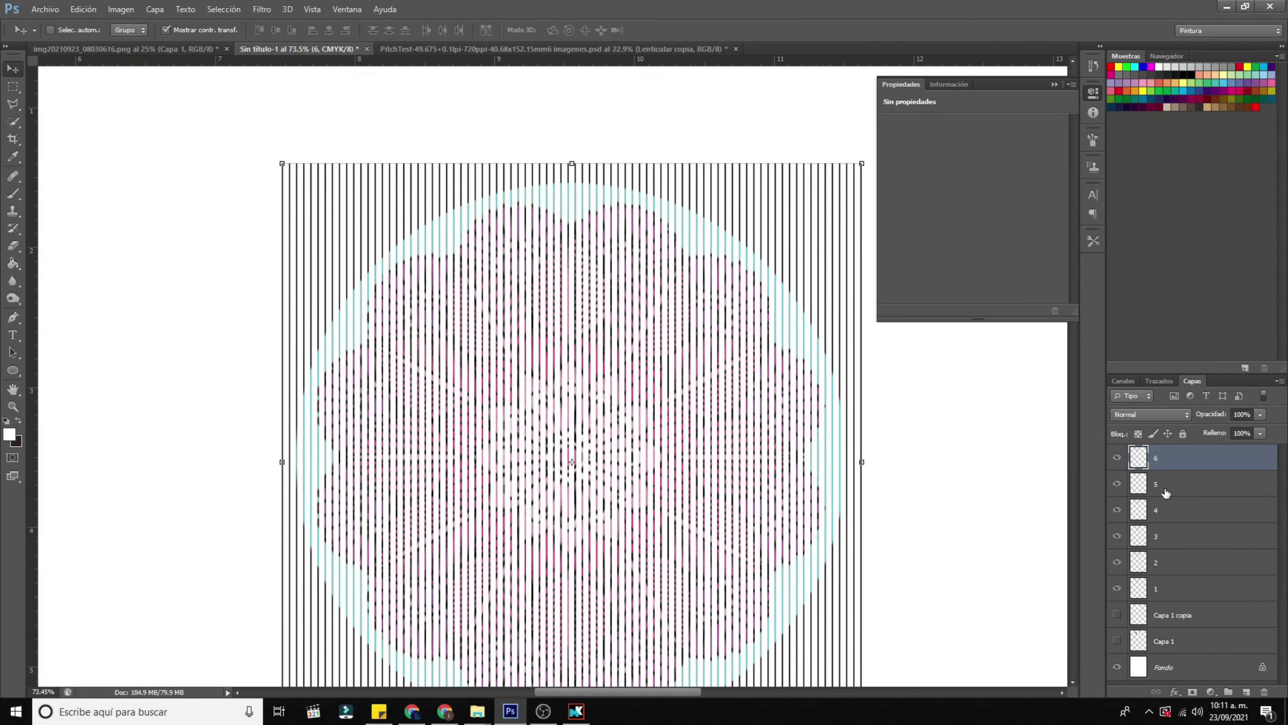
{"action": "scroll", "coordinate": [653, 417], "scroll_direction": "down", "scroll_amount": 2}
{"action": "scroll", "coordinate": [653, 417], "scroll_direction": "up", "scroll_amount": 2}
{"action": "scroll", "coordinate": [375, 343], "scroll_direction": "up", "scroll_amount": 4}
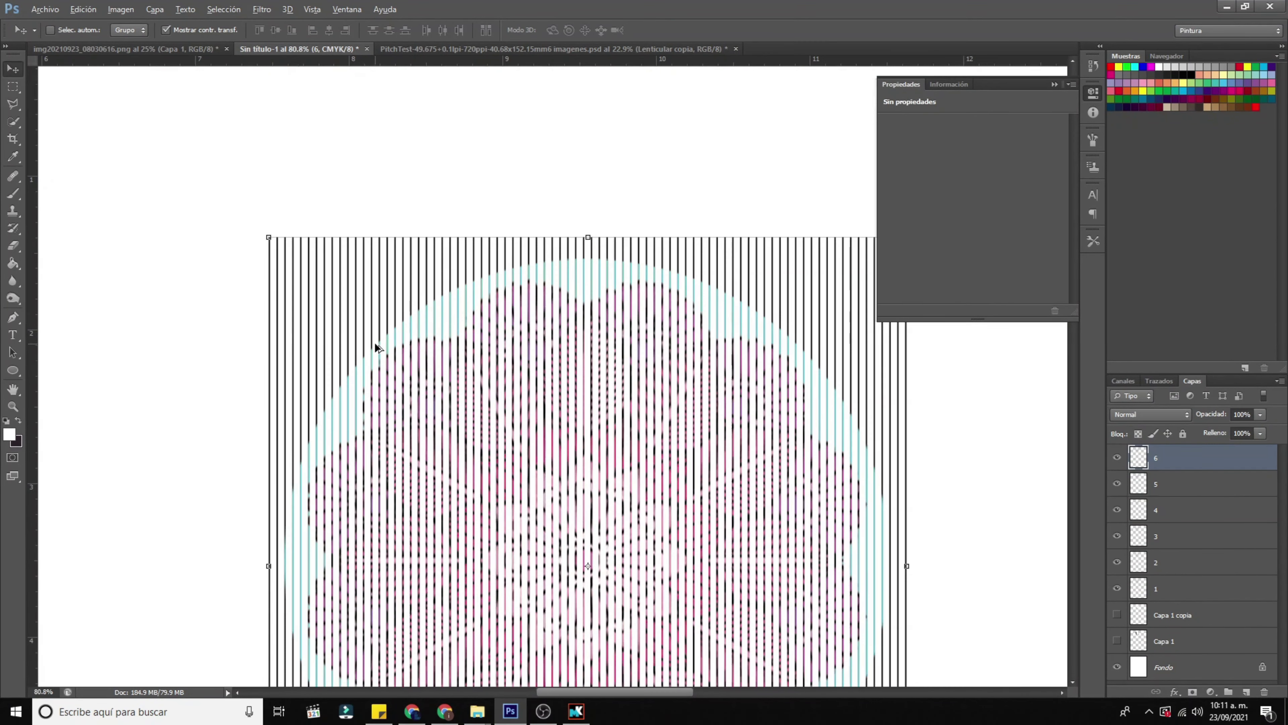
{"action": "scroll", "coordinate": [374, 343], "scroll_direction": "down", "scroll_amount": 4}
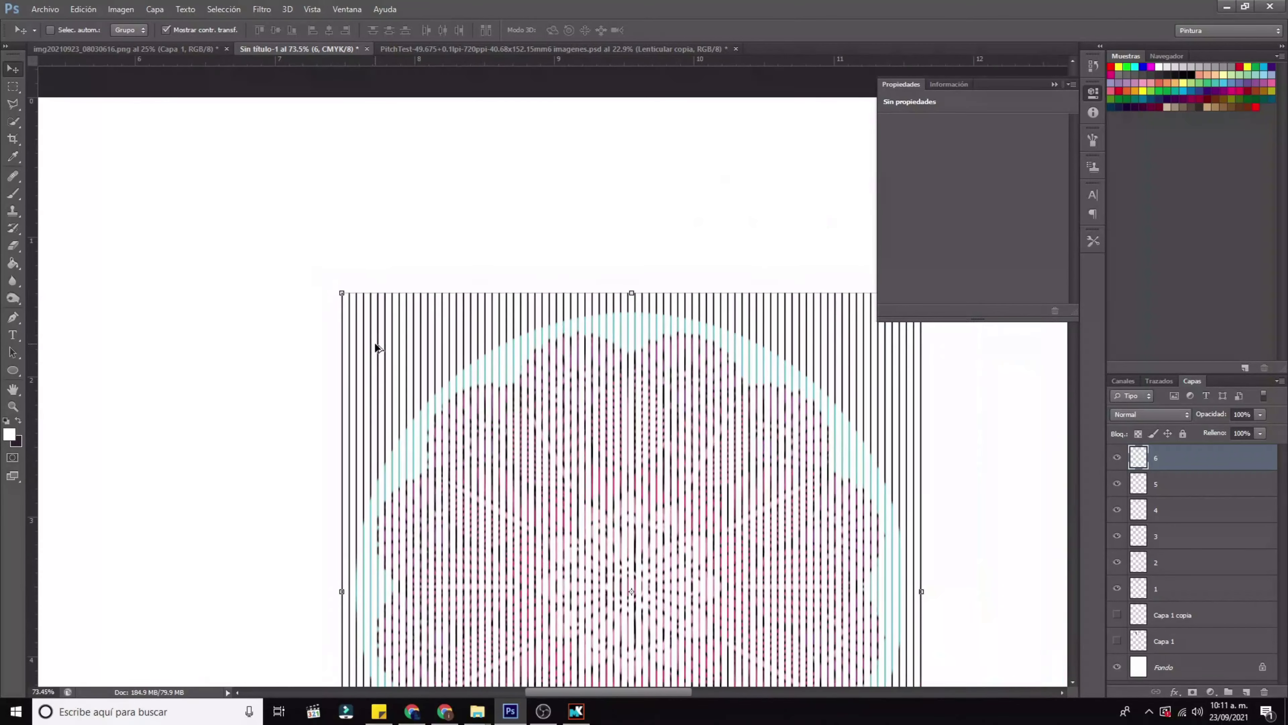
Step: Nudge layer 2 to the right until its lines sit directly beside the layer 1 lines
{"action": "scroll", "coordinate": [342, 346], "scroll_direction": "up", "scroll_amount": 5}
{"action": "scroll", "coordinate": [377, 366], "scroll_direction": "up", "scroll_amount": 3}
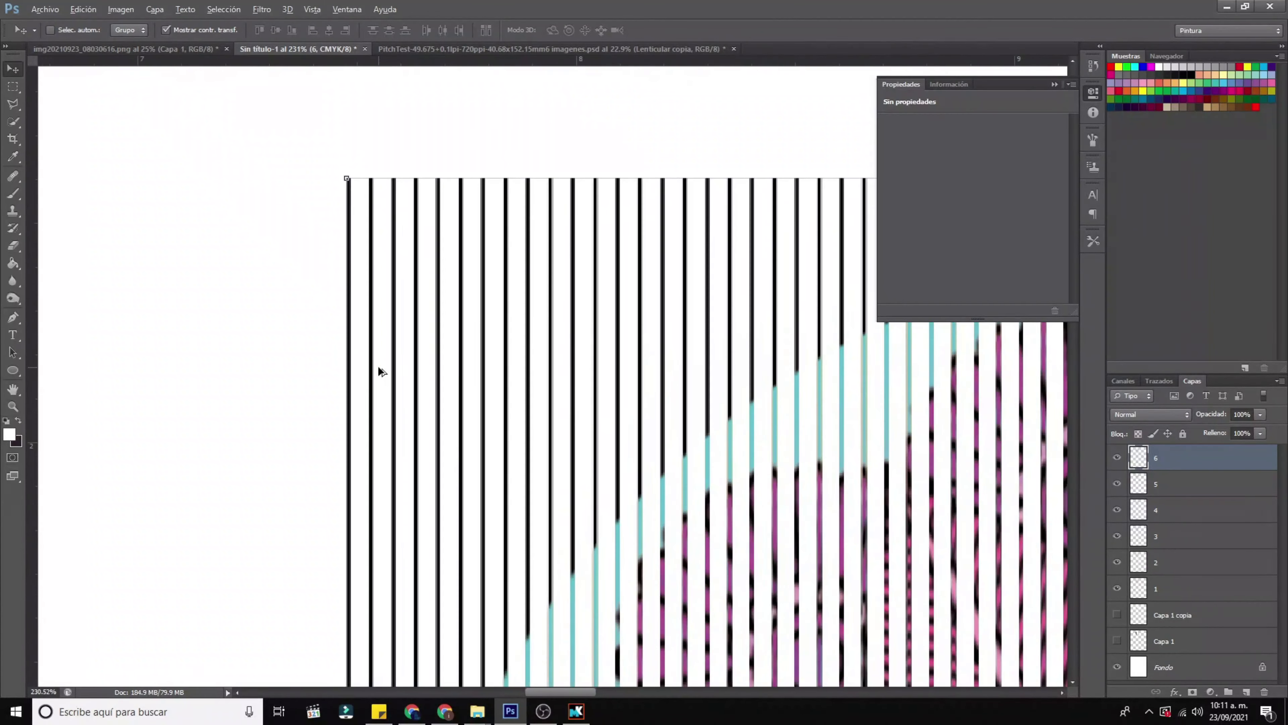
{"action": "scroll", "coordinate": [427, 298], "scroll_direction": "up", "scroll_amount": 2}
{"action": "scroll", "coordinate": [308, 288], "scroll_direction": "up", "scroll_amount": 2}
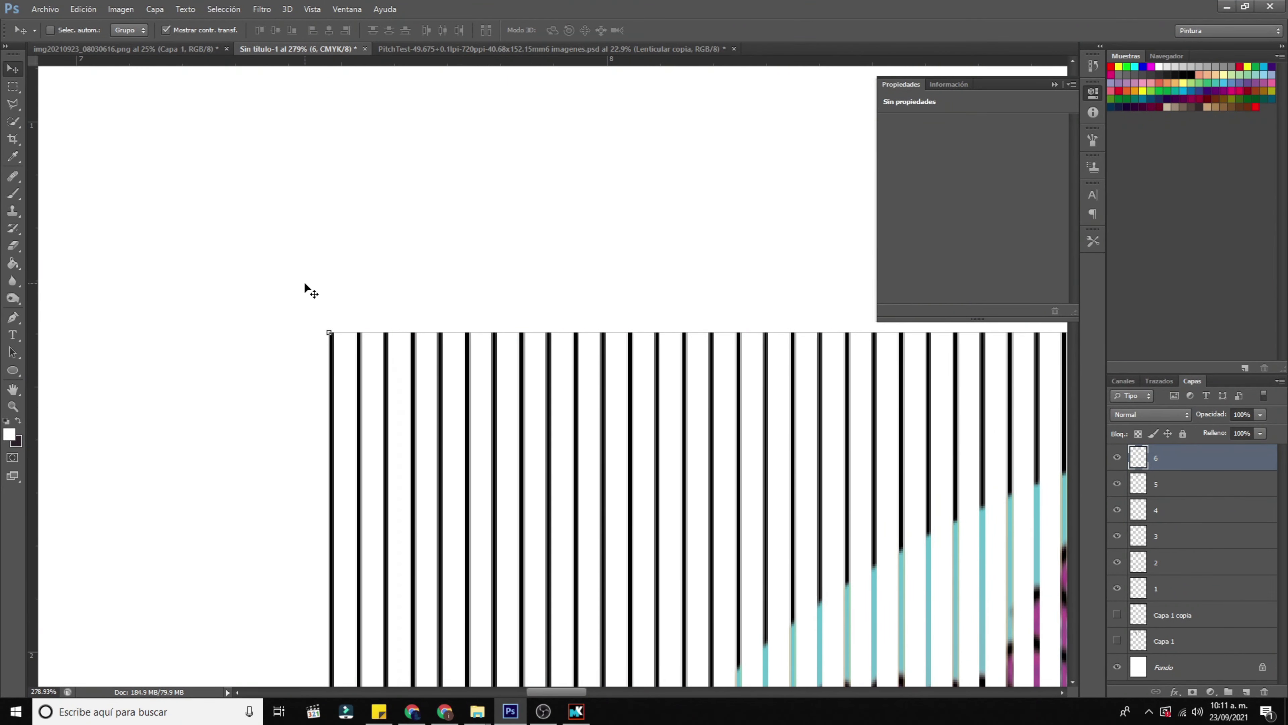
{"action": "scroll", "coordinate": [307, 285], "scroll_direction": "up", "scroll_amount": 1}
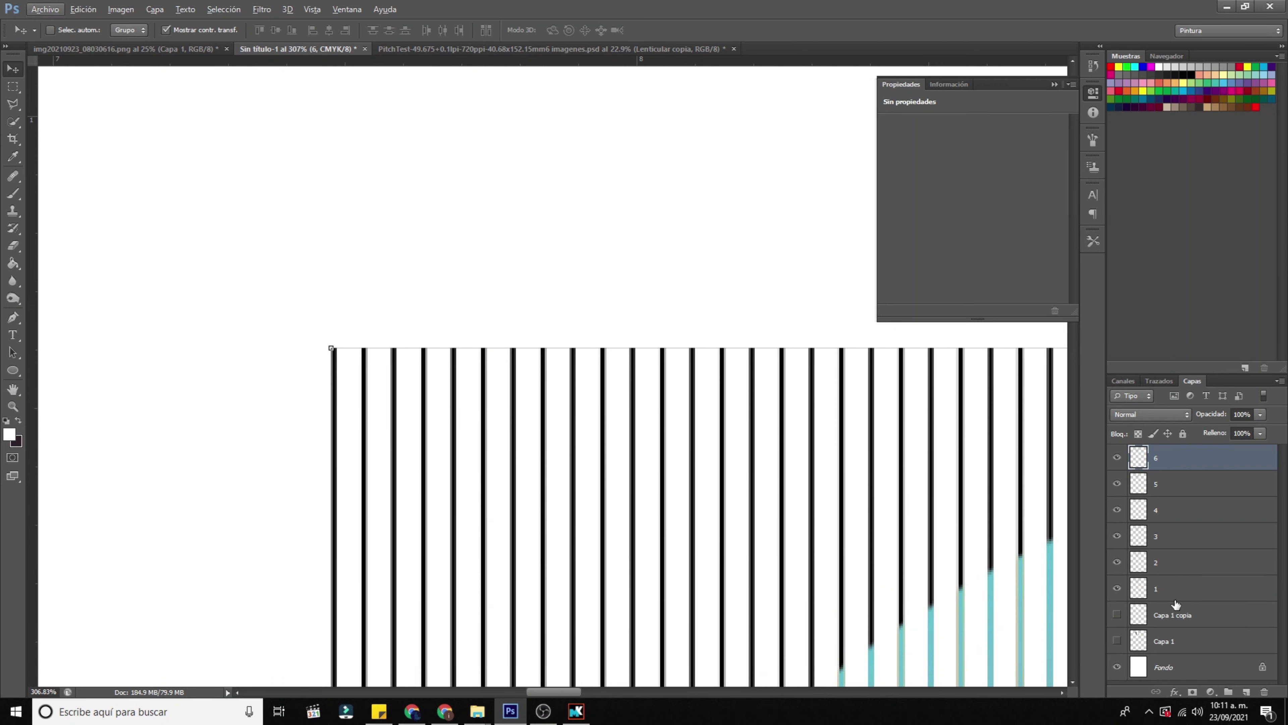
{"action": "left_click", "coordinate": [1172, 589]}
{"action": "left_click", "coordinate": [1166, 569]}
{"action": "scroll", "coordinate": [533, 578], "scroll_direction": "down", "scroll_amount": 1}
{"action": "key", "text": "Right"}
{"action": "key", "text": "Right"}
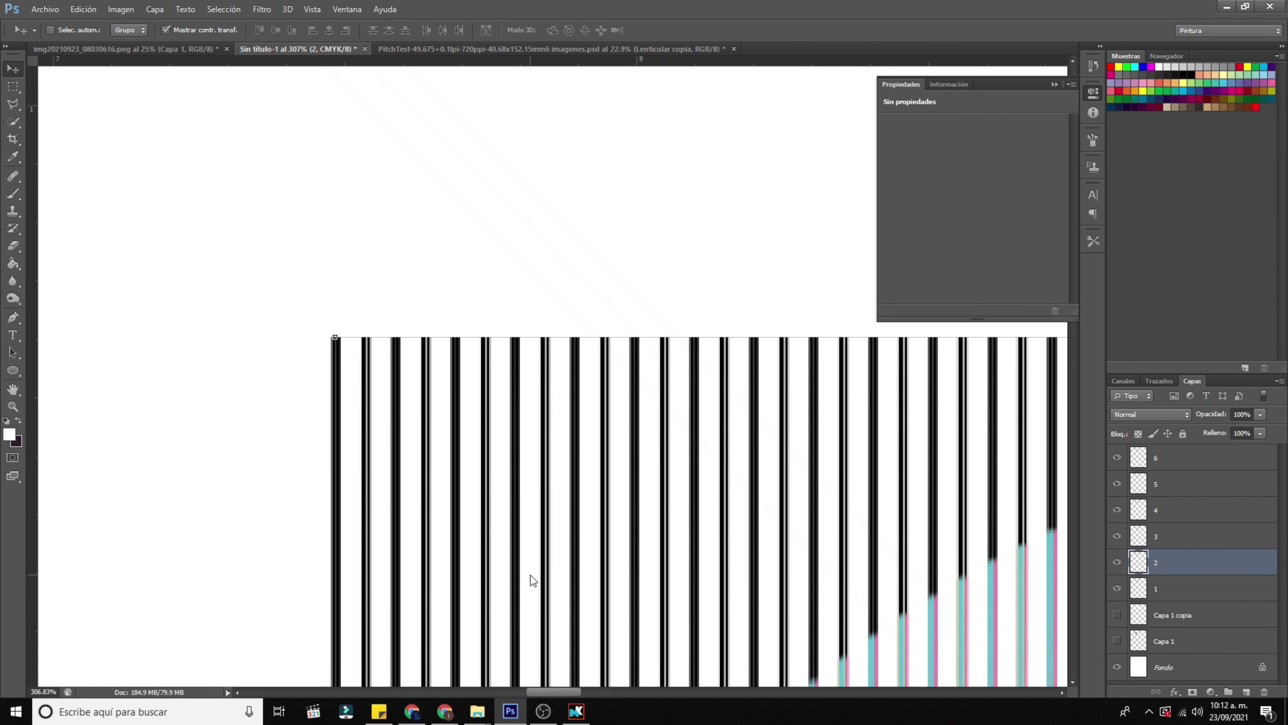
{"action": "key", "text": "Right"}
{"action": "key", "text": "Right"}
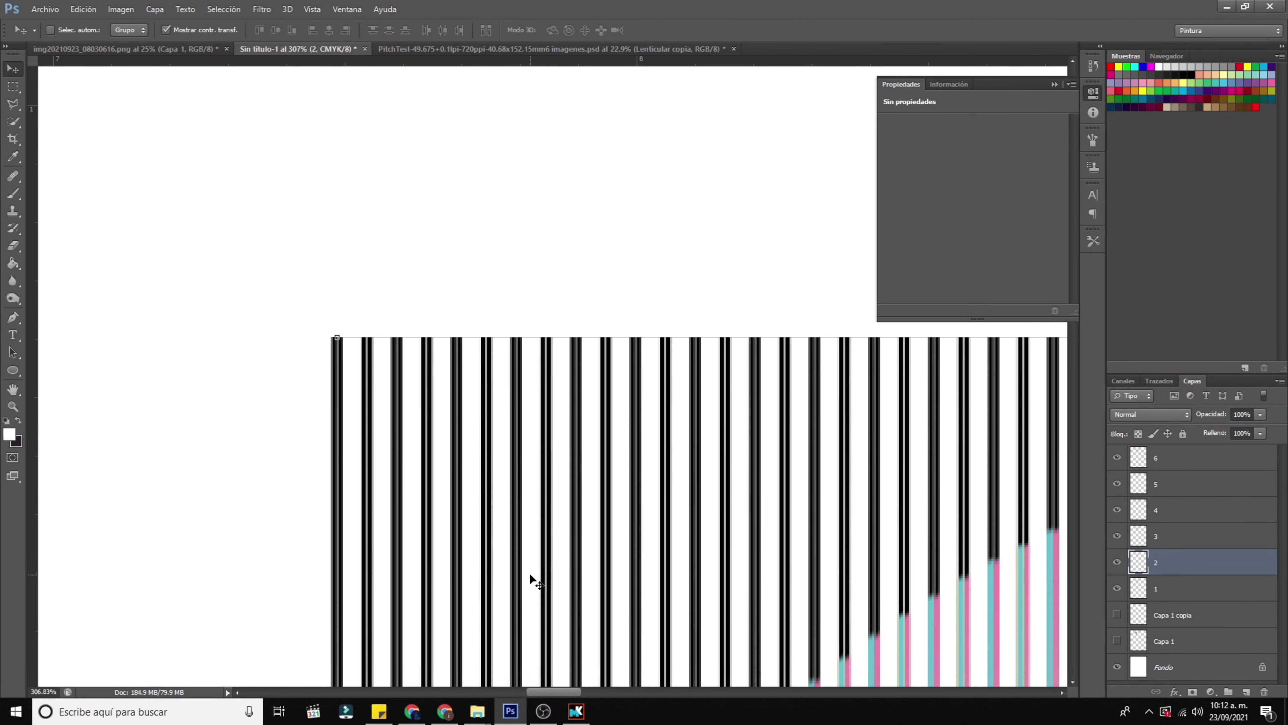
Step: Nudge layer 3 to the right until its lines sit directly beside the layer 2 lines
{"action": "left_click", "coordinate": [1158, 540]}
{"action": "key", "text": "Right"}
{"action": "key", "text": "Right"}
{"action": "key", "text": "Right"}
{"action": "key", "text": "Right"}
{"action": "key", "text": "Right"}
{"action": "key", "text": "Right"}
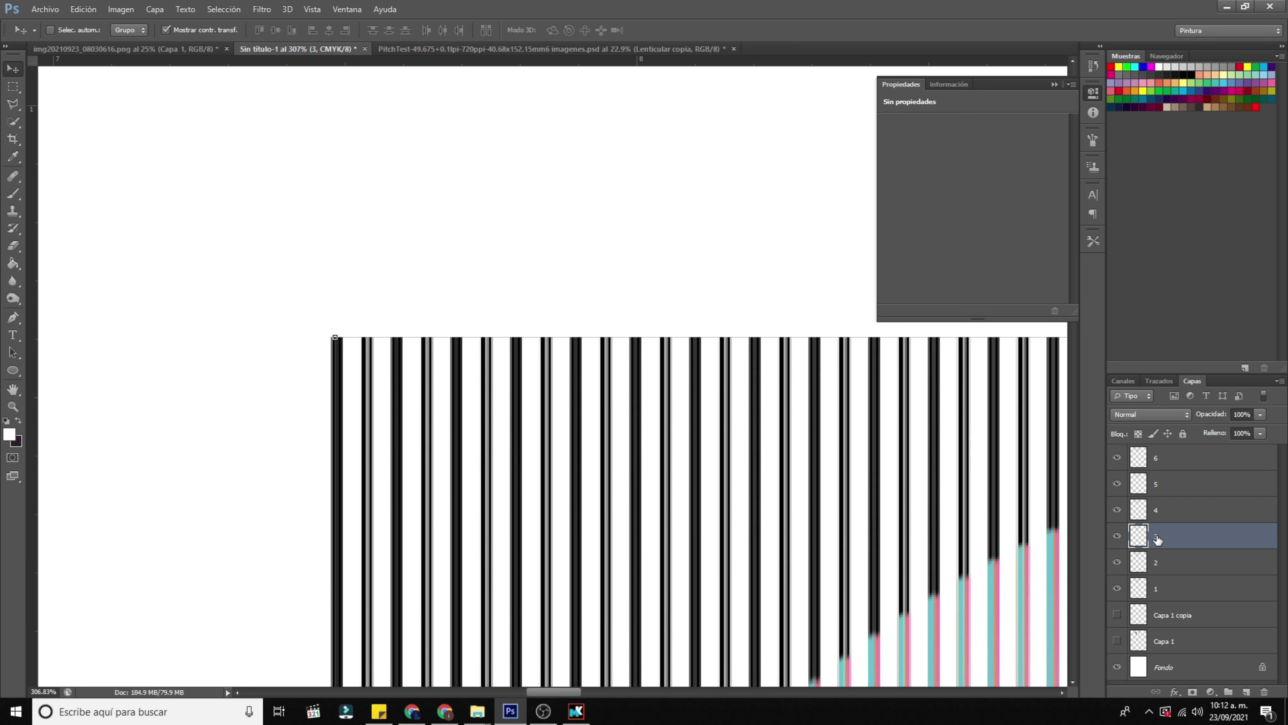
{"action": "key", "text": "Right"}
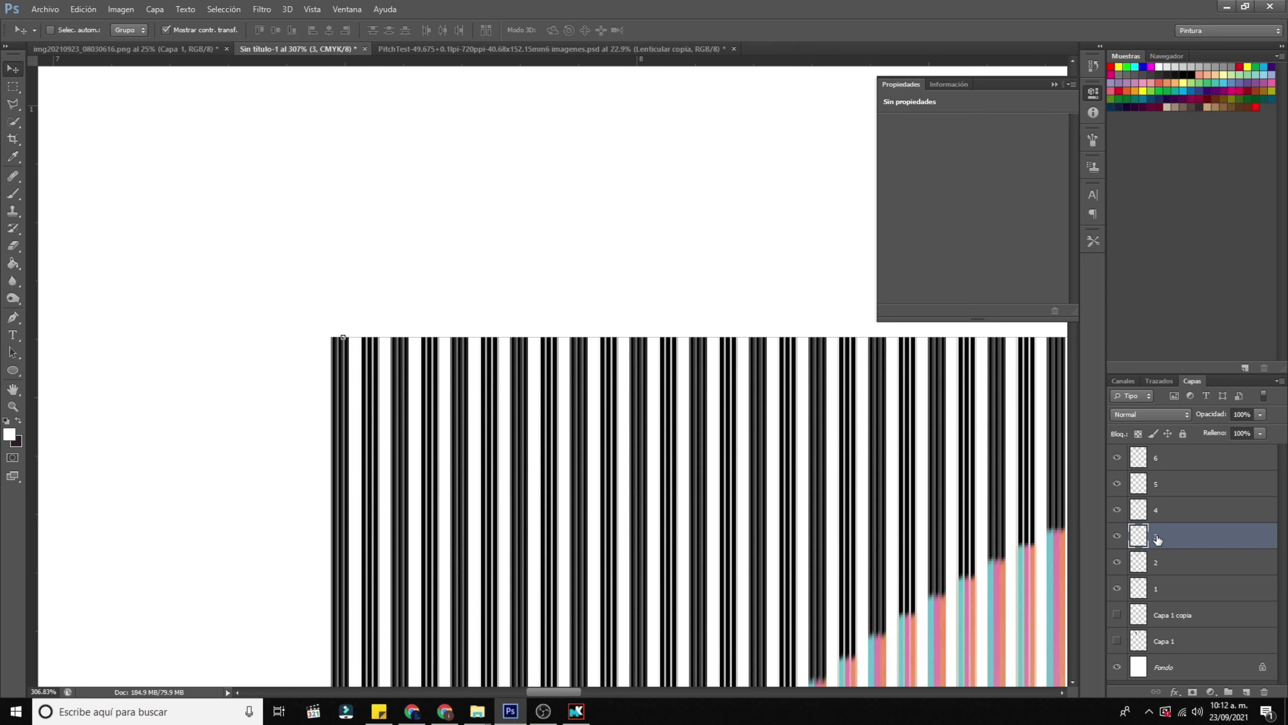
{"action": "key", "text": "Left"}
Step: Nudge layer 4 to the right until its lines sit directly beside the layer 3 lines
{"action": "left_click", "coordinate": [1158, 517]}
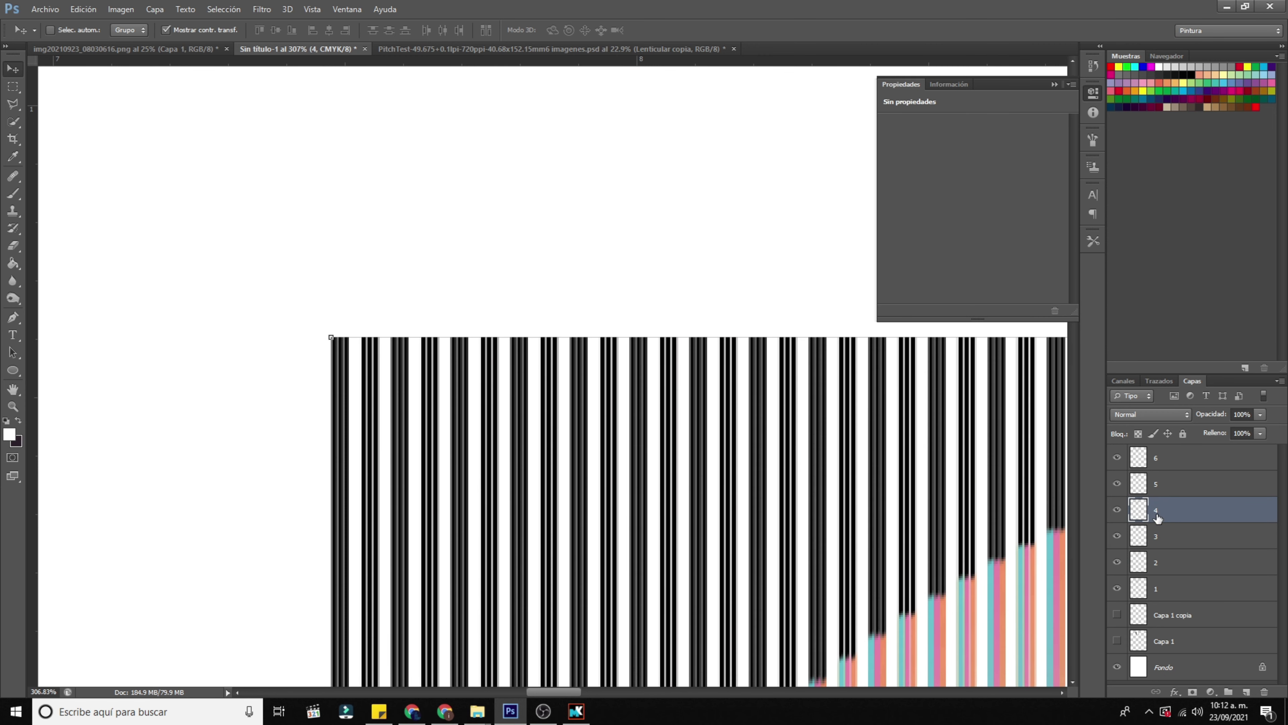
{"action": "key", "text": "Right"}
{"action": "key", "text": "Right"}
{"action": "key", "text": "Right"}
{"action": "key", "text": "Right"}
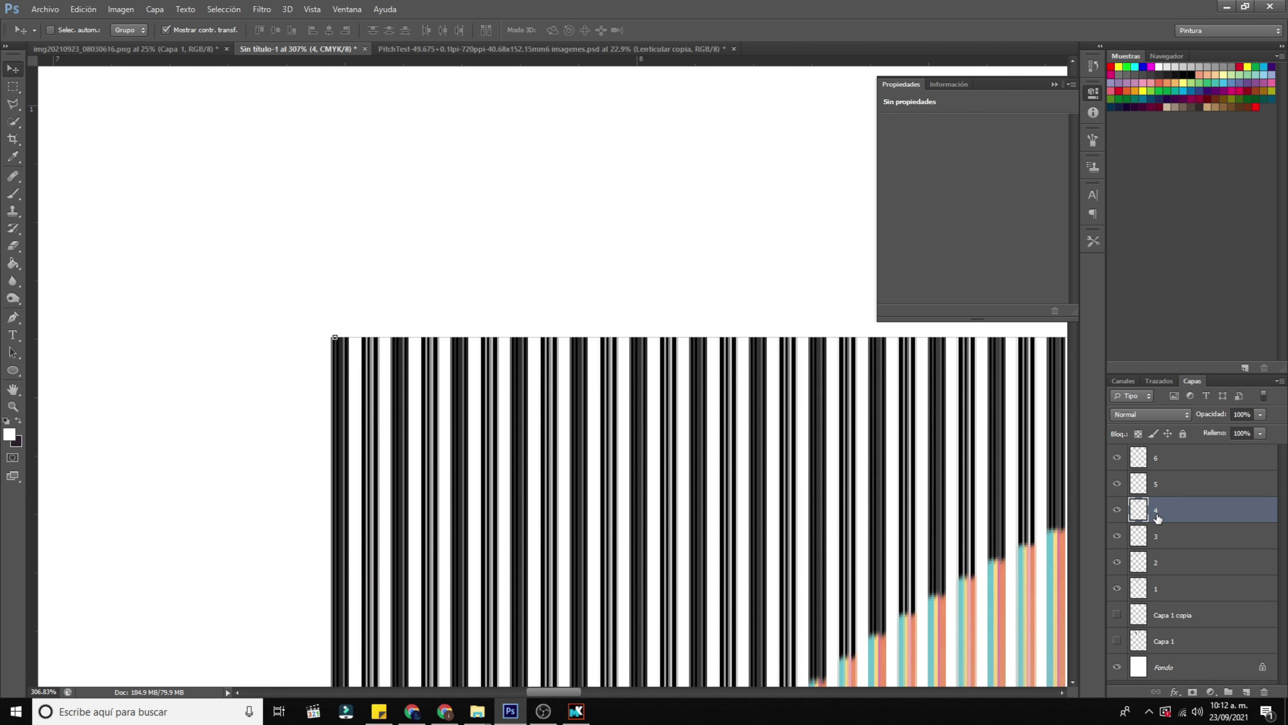
{"action": "key", "text": "Right"}
{"action": "key", "text": "Right"}
{"action": "key", "text": "Right"}
{"action": "key", "text": "Right"}
{"action": "key", "text": "Right"}
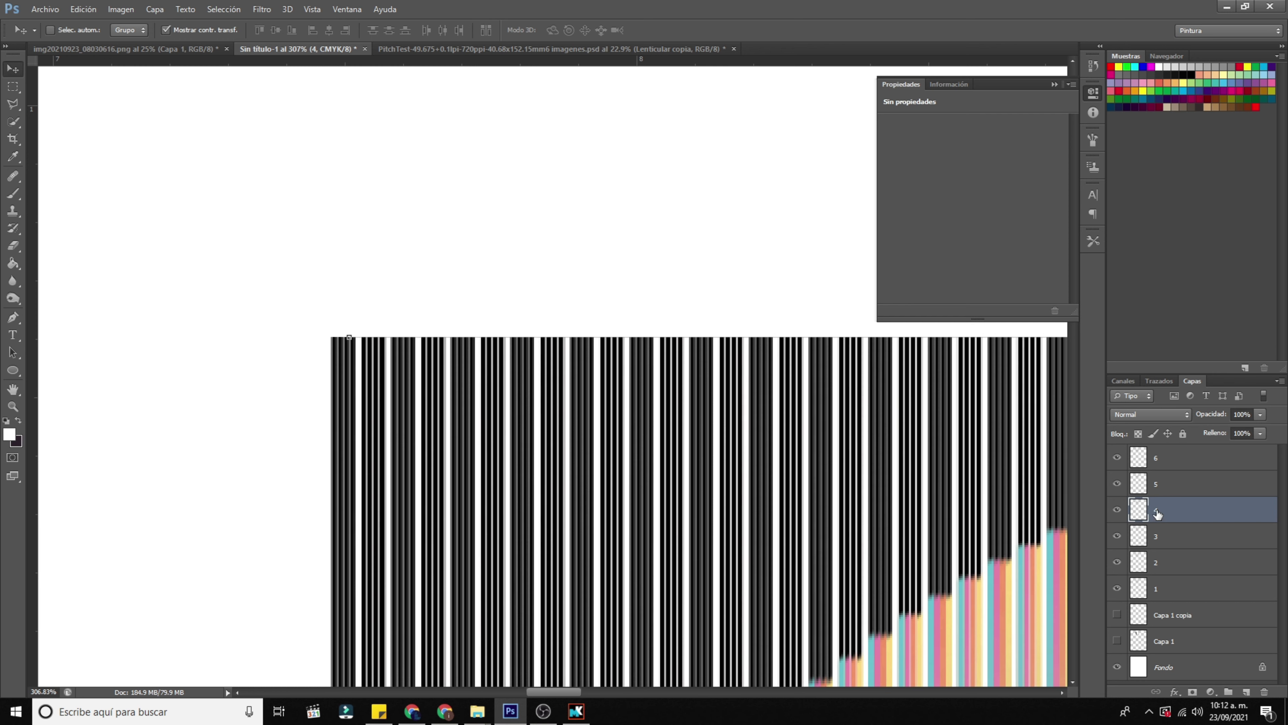
Step: Nudge layer 5 to the right until its lines sit directly beside the layer 4 lines
{"action": "left_click", "coordinate": [1158, 490]}
{"action": "key", "text": "Right"}
{"action": "key", "text": "Right"}
{"action": "key", "text": "Right"}
{"action": "key", "text": "Right"}
{"action": "key", "text": "Right"}
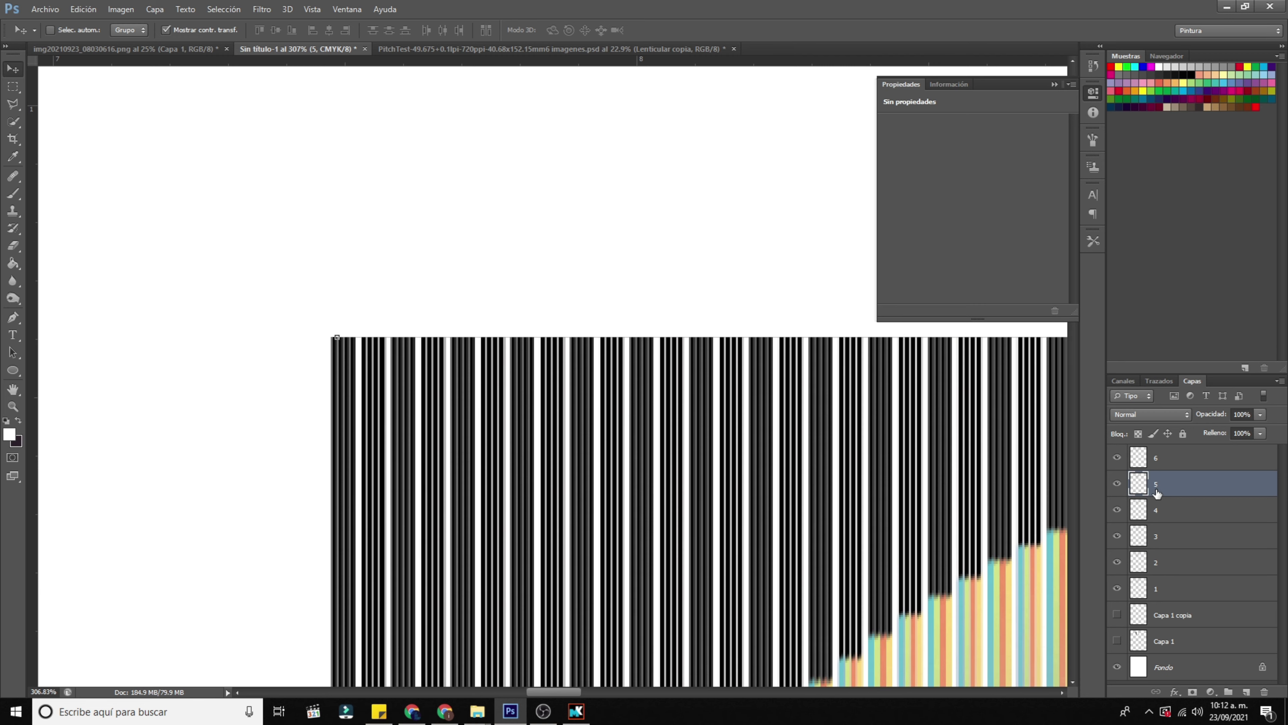
{"action": "key", "text": "Right"}
{"action": "key", "text": "Right"}
{"action": "key", "text": "Right"}
{"action": "key", "text": "Right"}
{"action": "key", "text": "Right"}
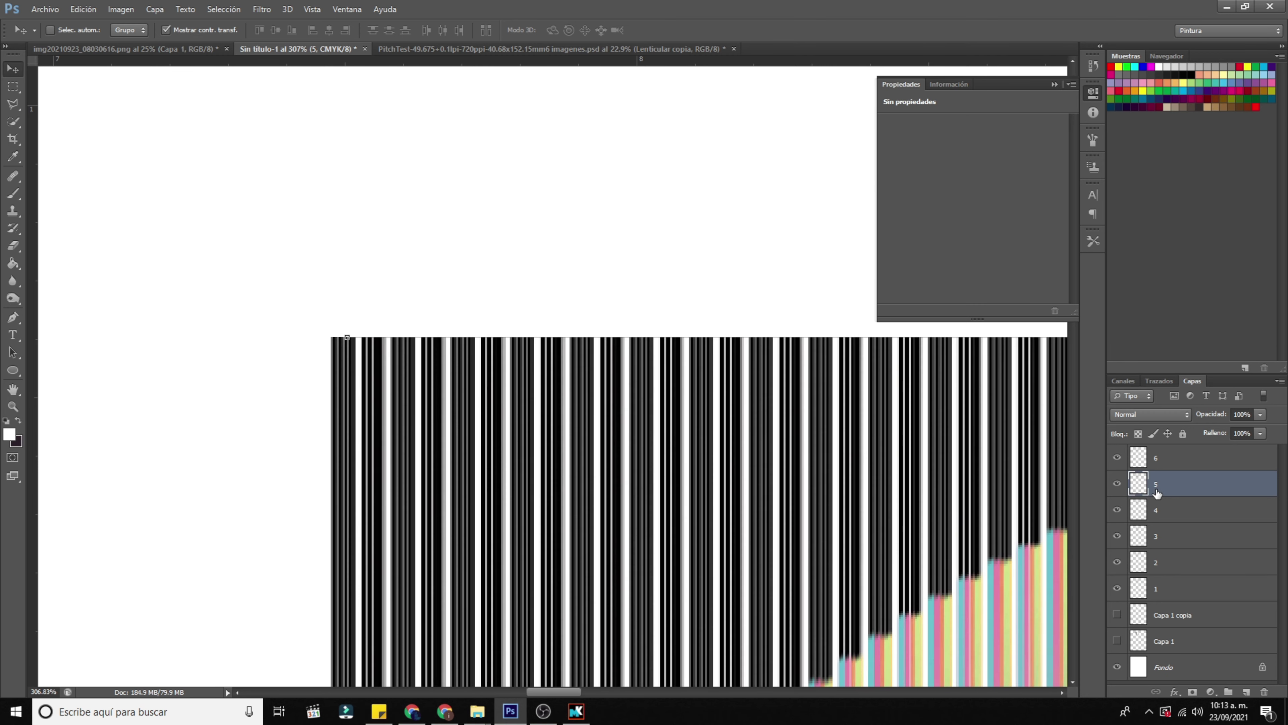
{"action": "key", "text": "Right"}
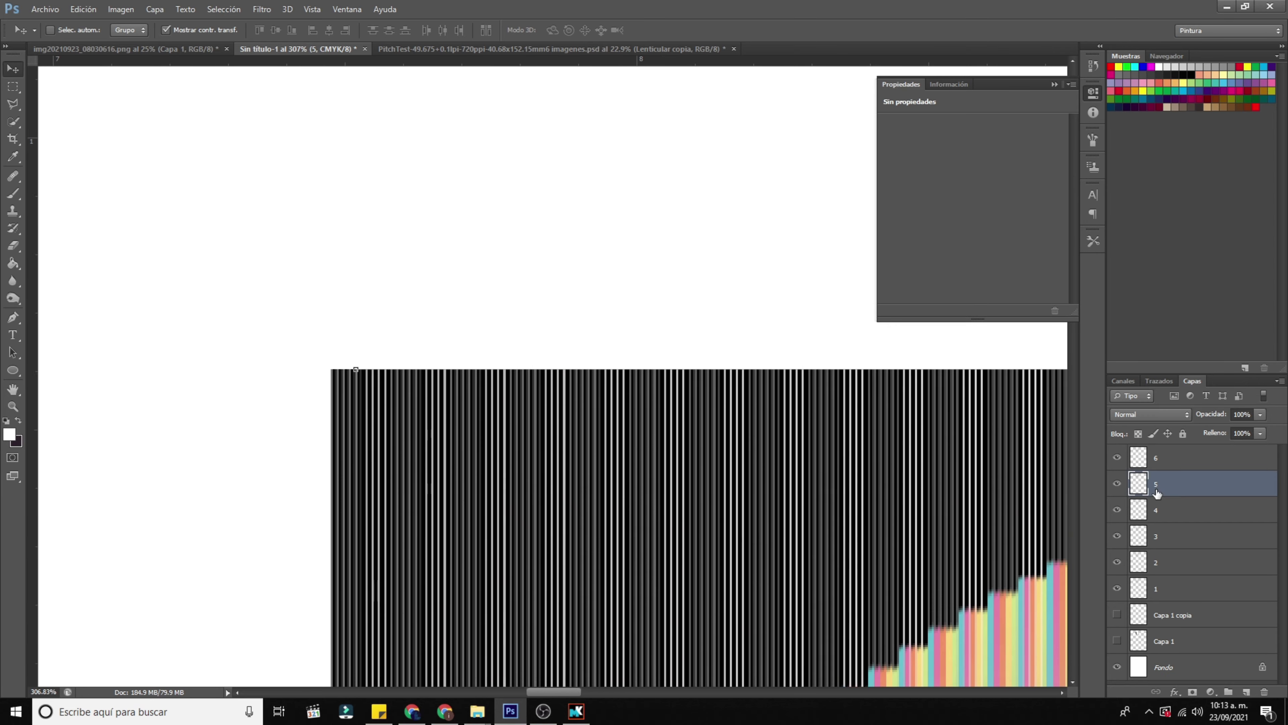
Step: Examine the interlaced lines and the mandala's overall appearance at close and full view
{"action": "scroll", "coordinate": [935, 547], "scroll_direction": "down", "scroll_amount": 2}
{"action": "scroll", "coordinate": [916, 558], "scroll_direction": "up", "scroll_amount": 8}
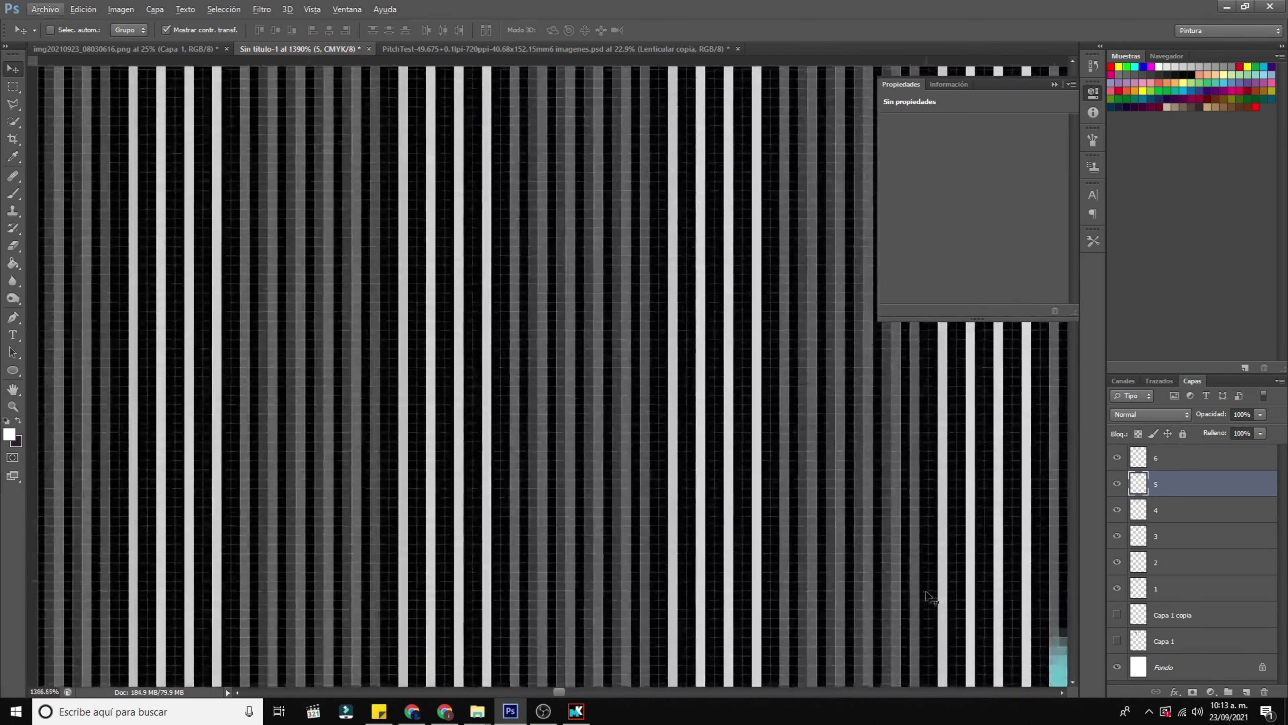
{"action": "scroll", "coordinate": [920, 623], "scroll_direction": "down", "scroll_amount": 10}
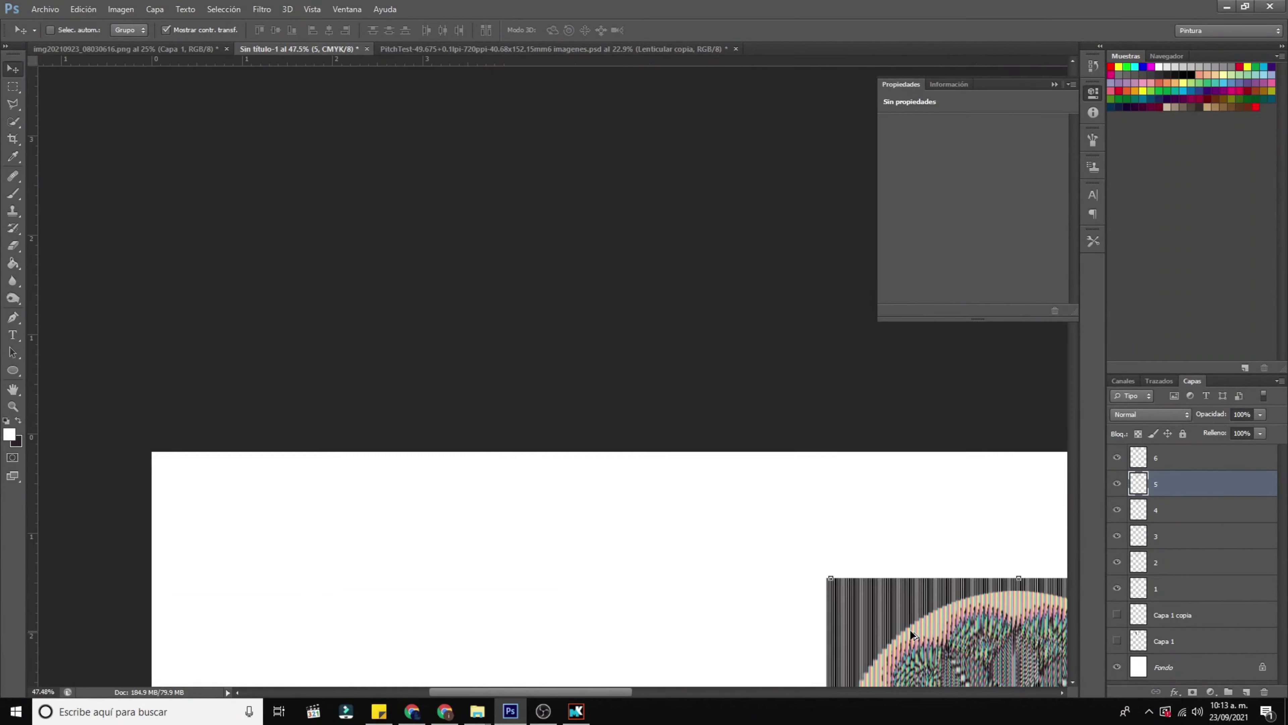
{"action": "scroll", "coordinate": [814, 607], "scroll_direction": "up", "scroll_amount": 7}
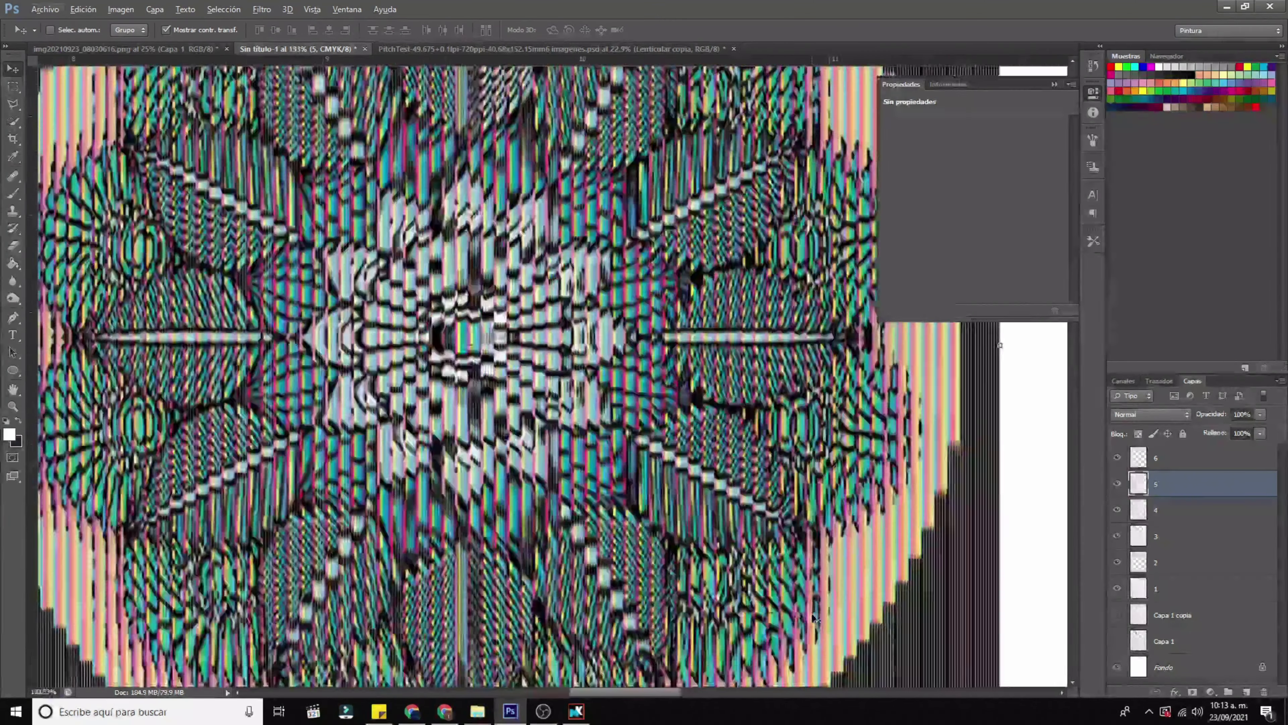
{"action": "scroll", "coordinate": [523, 584], "scroll_direction": "up", "scroll_amount": 3}
{"action": "scroll", "coordinate": [522, 584], "scroll_direction": "down", "scroll_amount": 8}
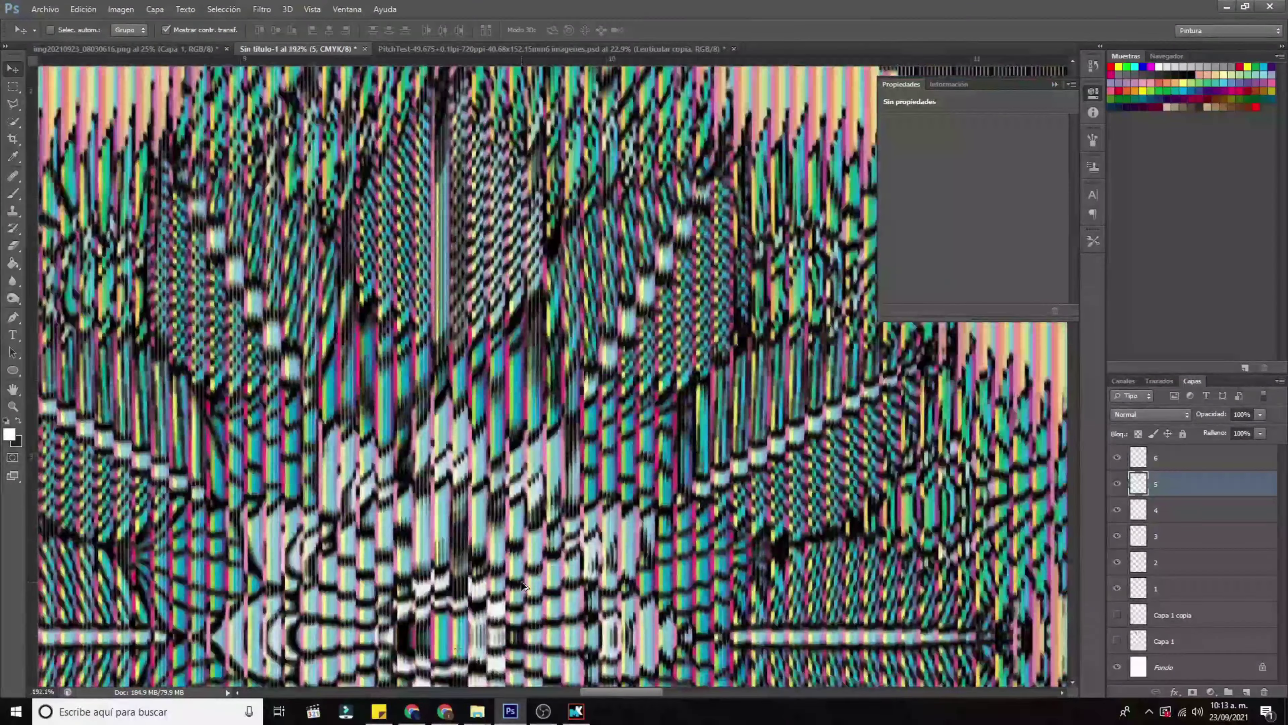
{"action": "scroll", "coordinate": [523, 585], "scroll_direction": "down", "scroll_amount": 5}
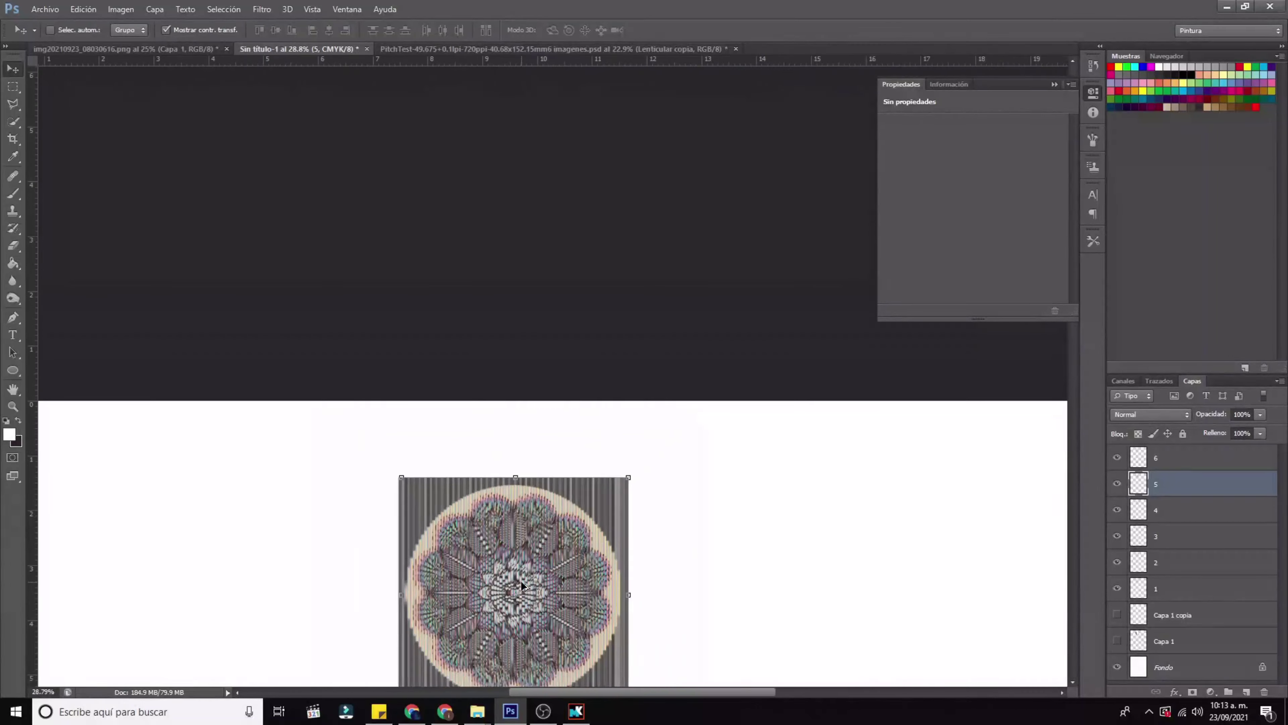
{"action": "scroll", "coordinate": [522, 585], "scroll_direction": "up", "scroll_amount": 3}
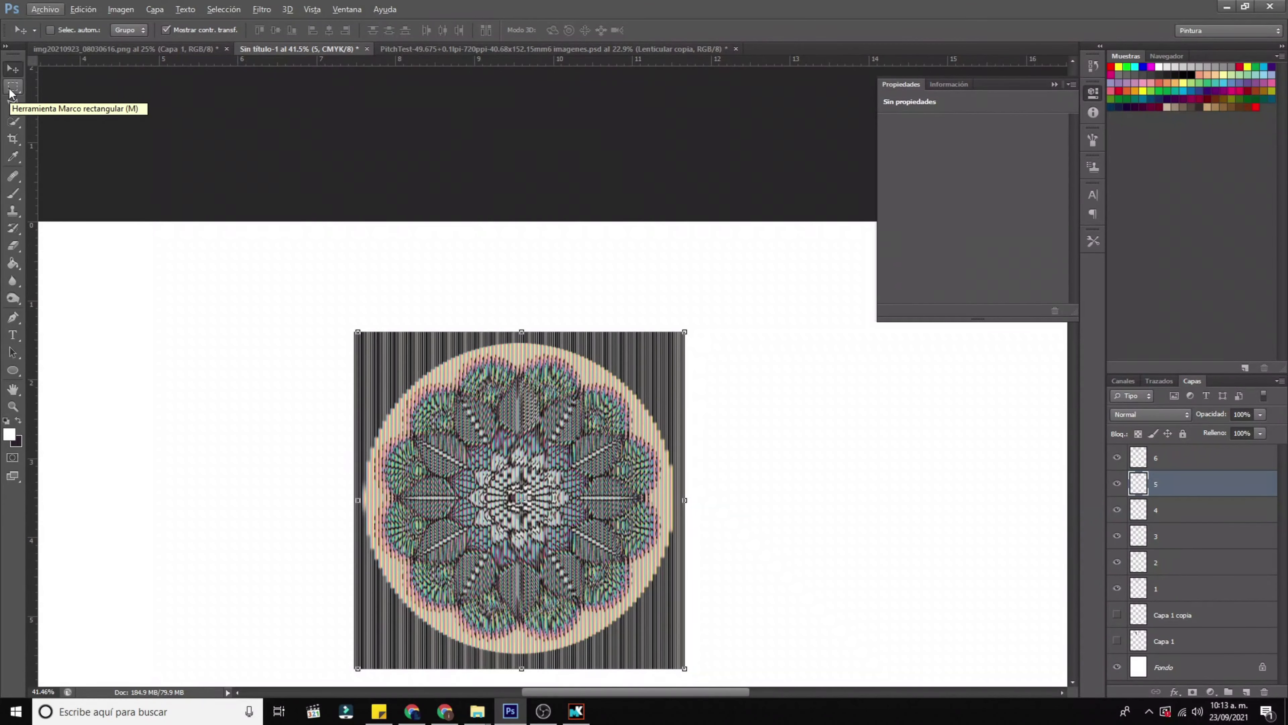
Step: Select layers 1 through 6 and merge them into a single layer
{"action": "left_click", "coordinate": [11, 87]}
{"action": "key", "text": "ctrl+alt+a"}
{"action": "scroll", "coordinate": [322, 417], "scroll_direction": "down", "scroll_amount": 4}
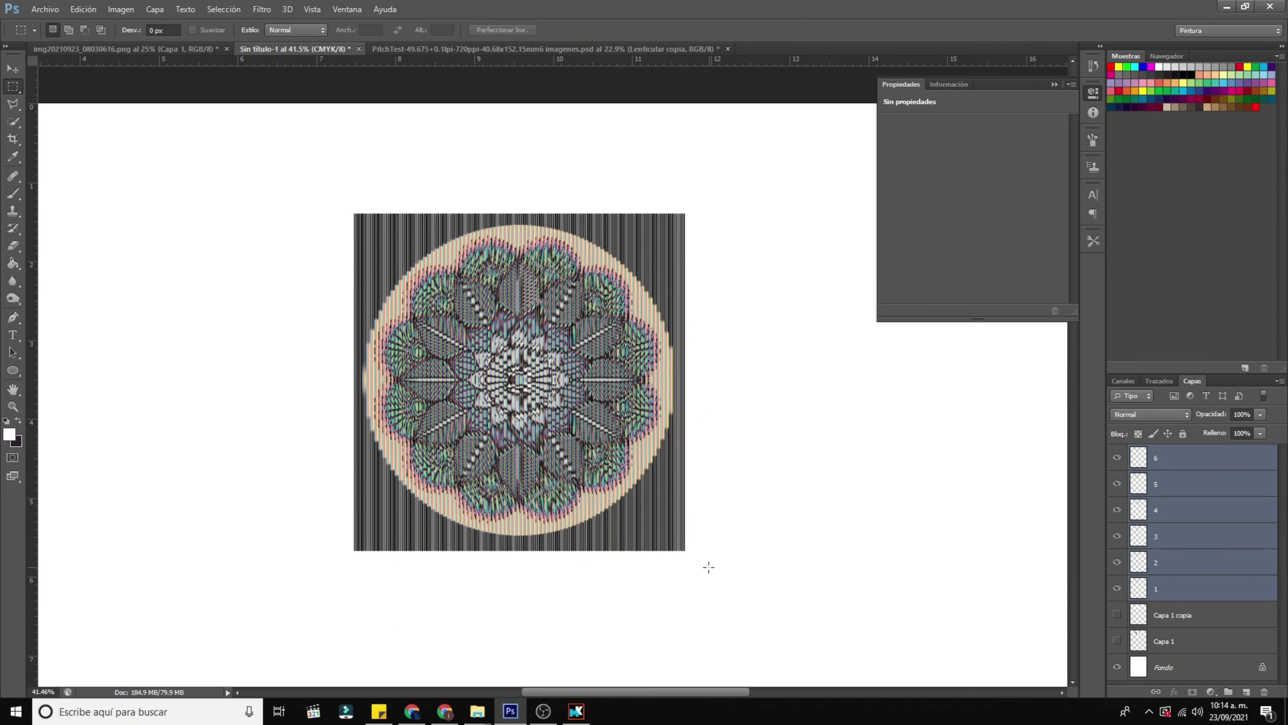
{"action": "left_click_drag", "start_coordinate": [244, 536], "coordinate": [234, 539]}
{"action": "left_click", "coordinate": [1108, 307]}
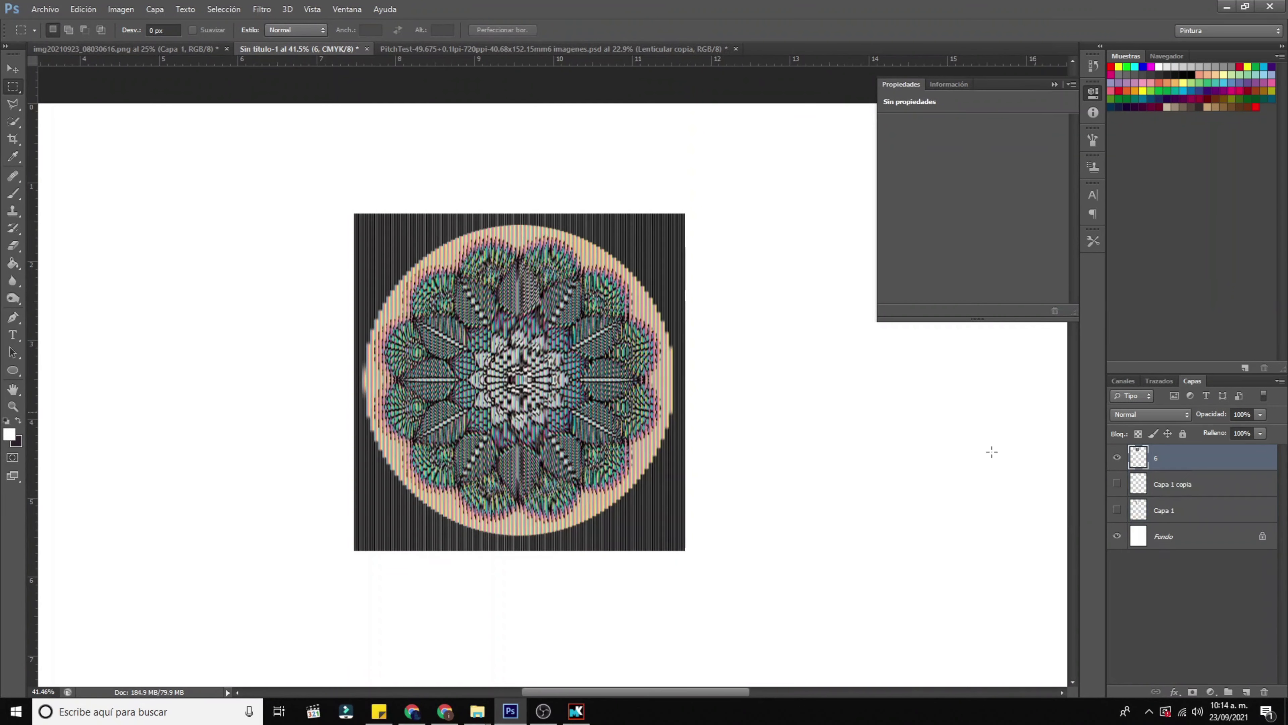
Step: Trim the surplus line strips along the merged mandala's right, bottom and top edges with rectangular selections
{"action": "left_click_drag", "start_coordinate": [772, 571], "coordinate": [676, 195]}
{"action": "key", "text": "Delete"}
{"action": "key", "text": "ctrl+d"}
{"action": "key", "text": "Delete"}
{"action": "key", "text": "ctrl+d"}
{"action": "left_click_drag", "start_coordinate": [332, 137], "coordinate": [717, 221]}
{"action": "key", "text": "Delete"}
Step: Erase the black line pattern outside the mandala's circle at all four corners with the Eraser at size 366
{"action": "right_click", "coordinate": [13, 245]}
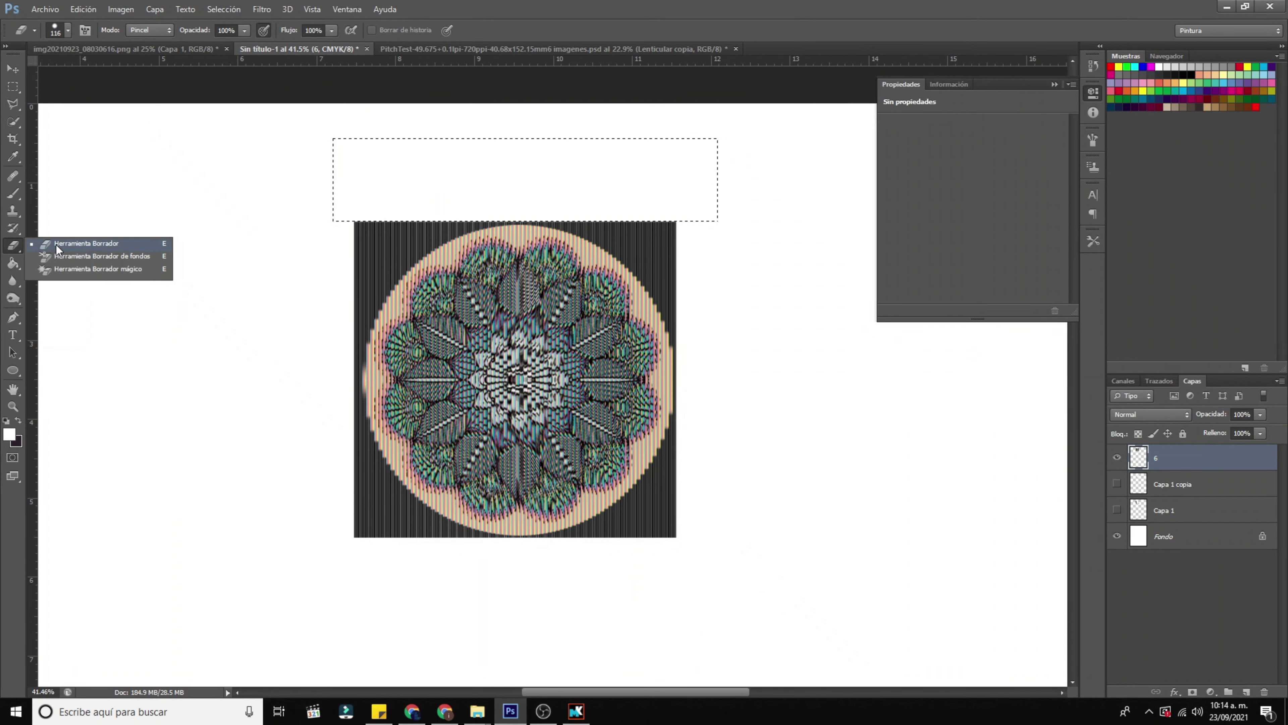
{"action": "left_click", "coordinate": [56, 244]}
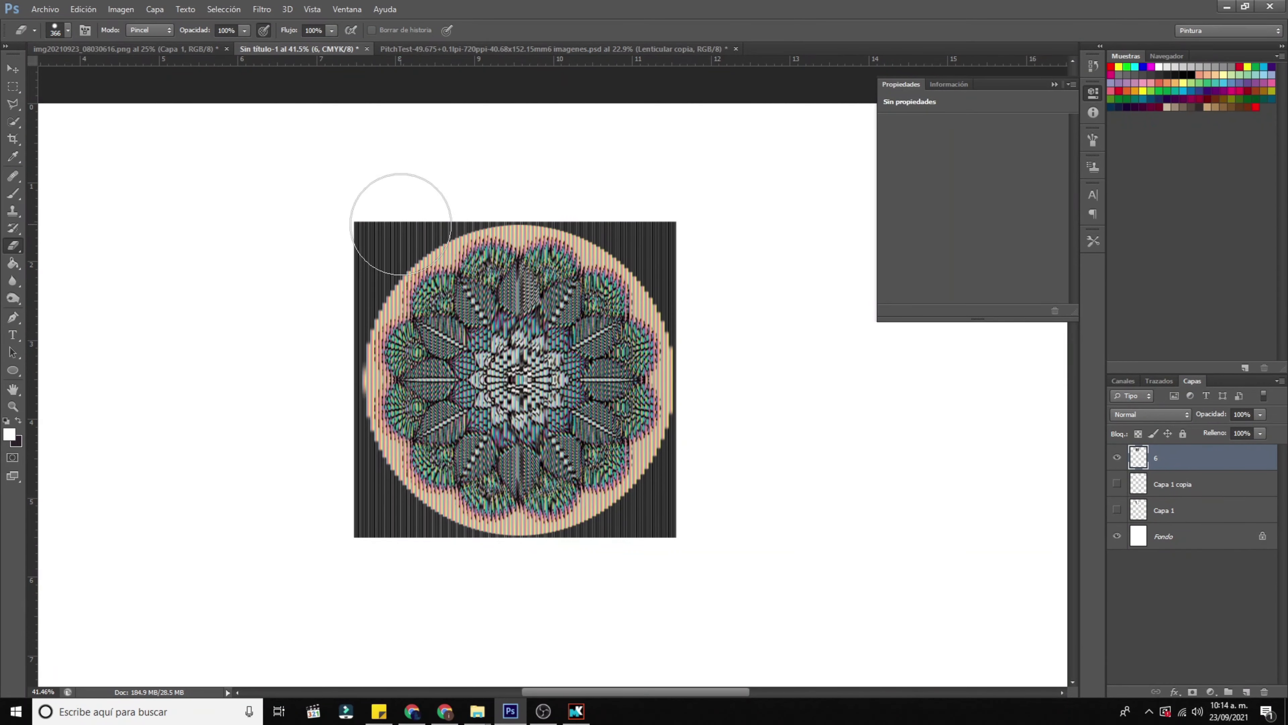
{"action": "mouse_move", "coordinate": [400, 223]}
{"action": "left_mouse_down"}
{"action": "mouse_move", "coordinate": [359, 216]}
{"action": "mouse_move", "coordinate": [403, 186]}
{"action": "mouse_move", "coordinate": [345, 225]}
{"action": "mouse_move", "coordinate": [310, 314]}
{"action": "mouse_move", "coordinate": [322, 282]}
{"action": "left_mouse_up"}
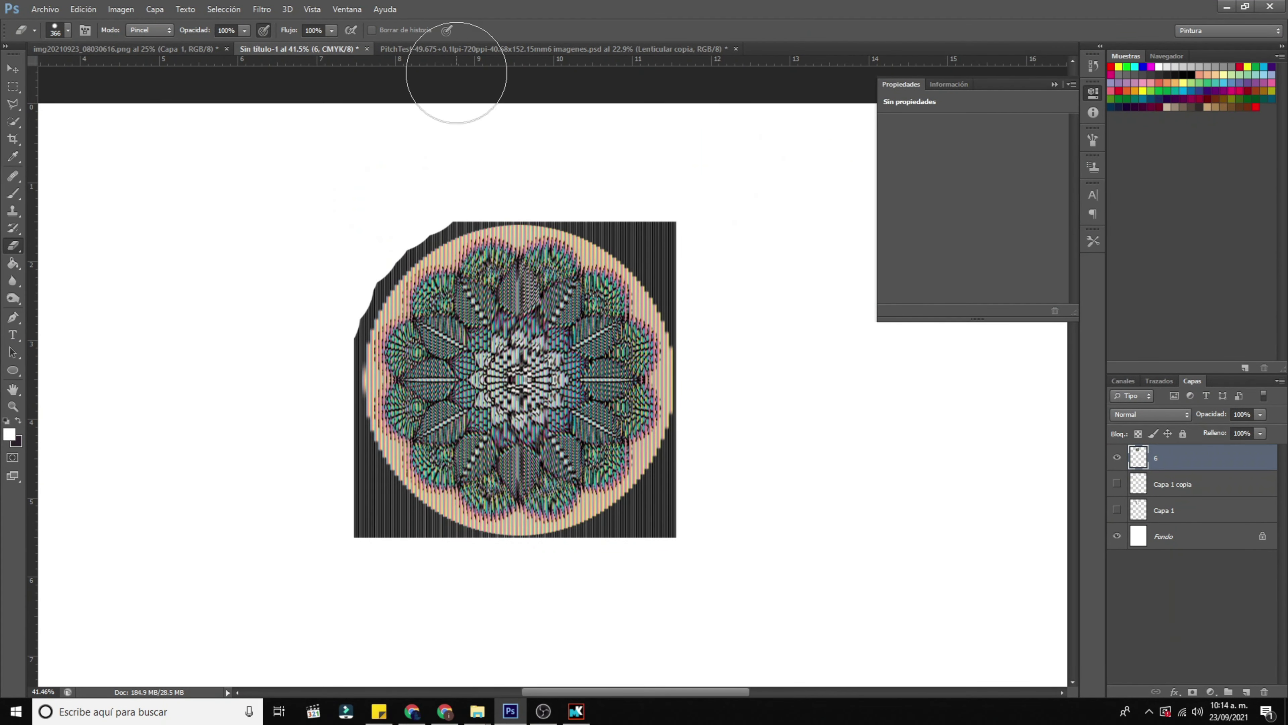
{"action": "mouse_move", "coordinate": [698, 207]}
{"action": "left_mouse_down"}
{"action": "mouse_move", "coordinate": [667, 230]}
{"action": "mouse_move", "coordinate": [635, 193]}
{"action": "left_mouse_up"}
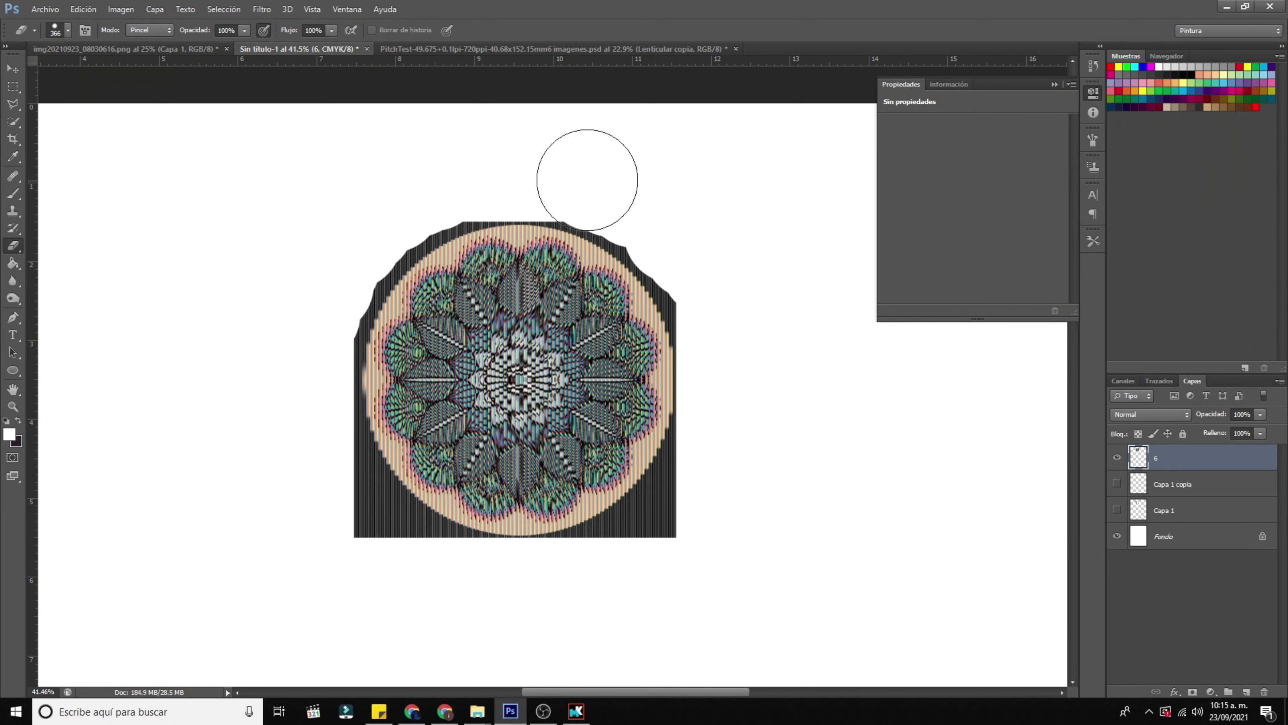
{"action": "scroll", "coordinate": [721, 264], "scroll_direction": "down", "scroll_amount": 2}
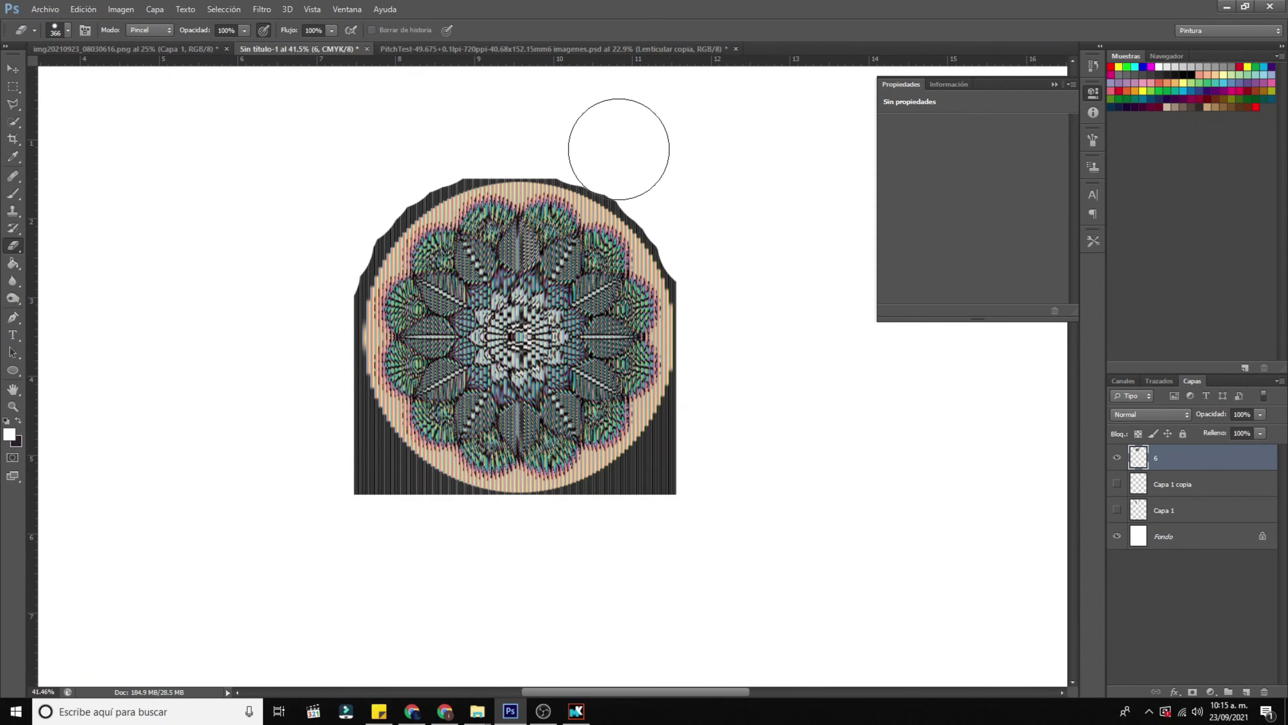
{"action": "scroll", "coordinate": [794, 349], "scroll_direction": "down", "scroll_amount": 4}
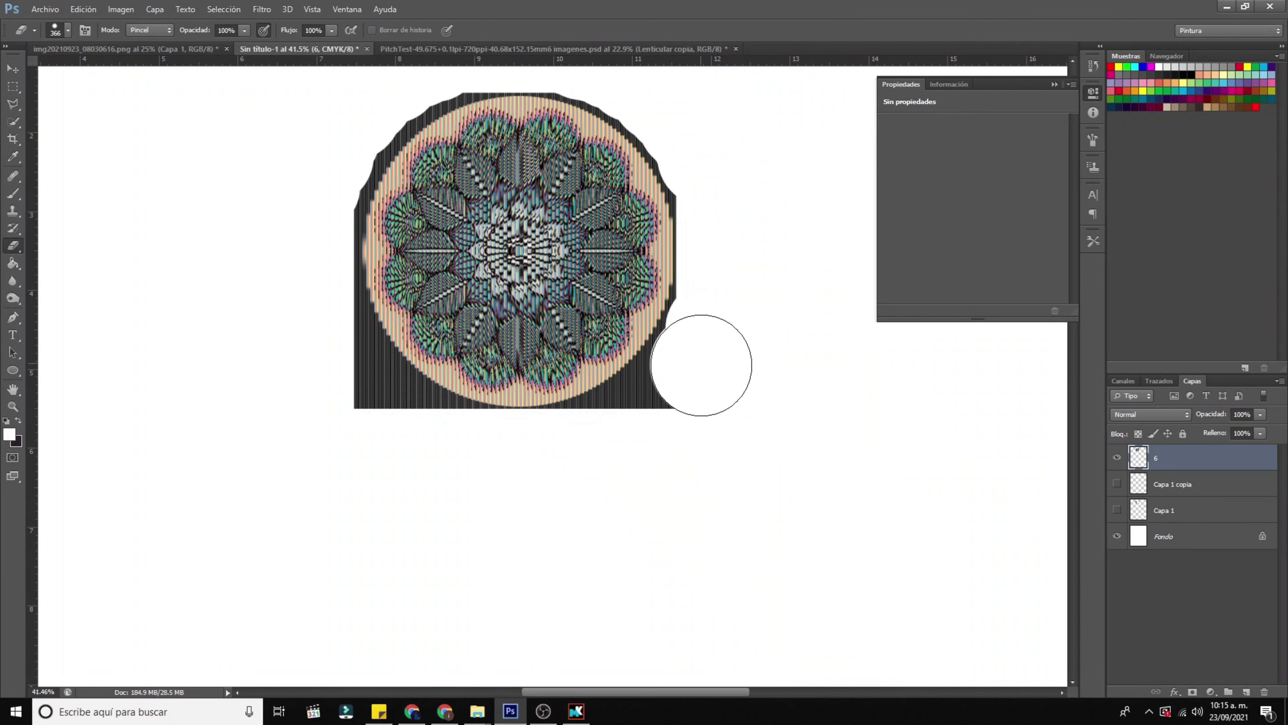
{"action": "mouse_move", "coordinate": [701, 366]}
{"action": "left_mouse_down"}
{"action": "mouse_move", "coordinate": [670, 412]}
{"action": "mouse_move", "coordinate": [583, 455]}
{"action": "left_mouse_up"}
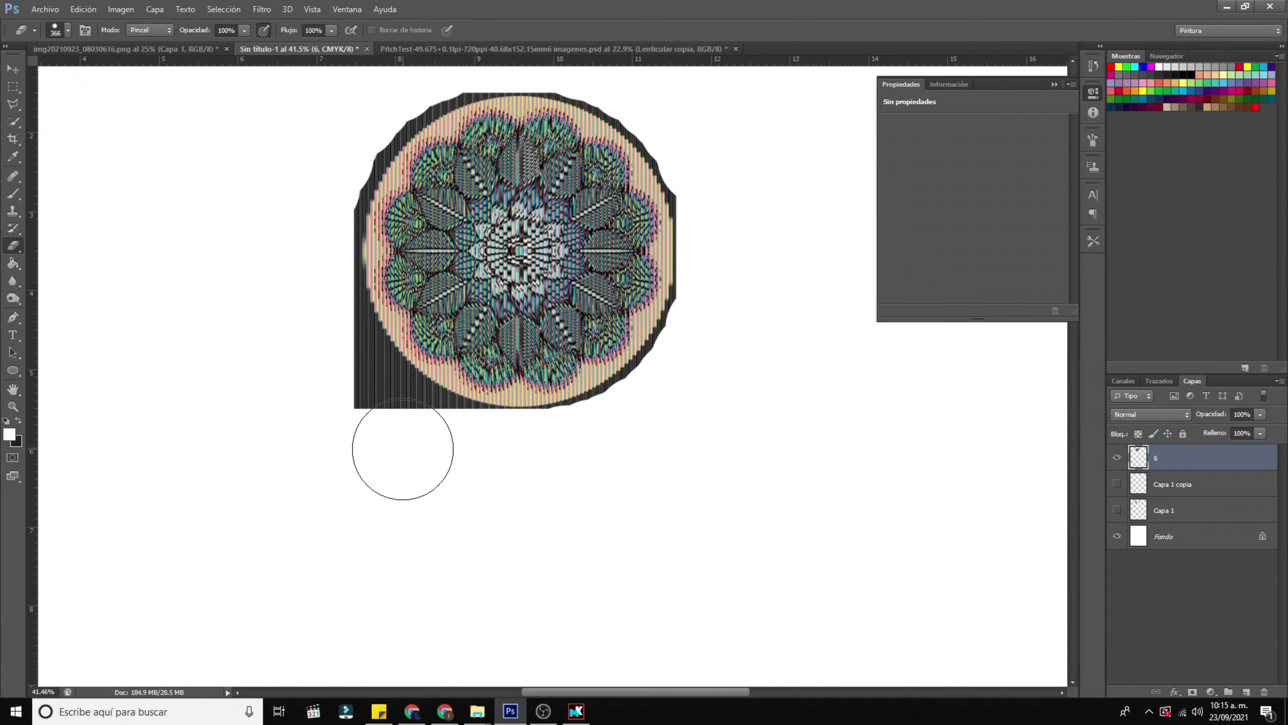
{"action": "mouse_move", "coordinate": [403, 449]}
{"action": "left_mouse_down"}
{"action": "mouse_move", "coordinate": [308, 291]}
{"action": "mouse_move", "coordinate": [337, 377]}
{"action": "mouse_move", "coordinate": [369, 414]}
{"action": "left_mouse_up"}
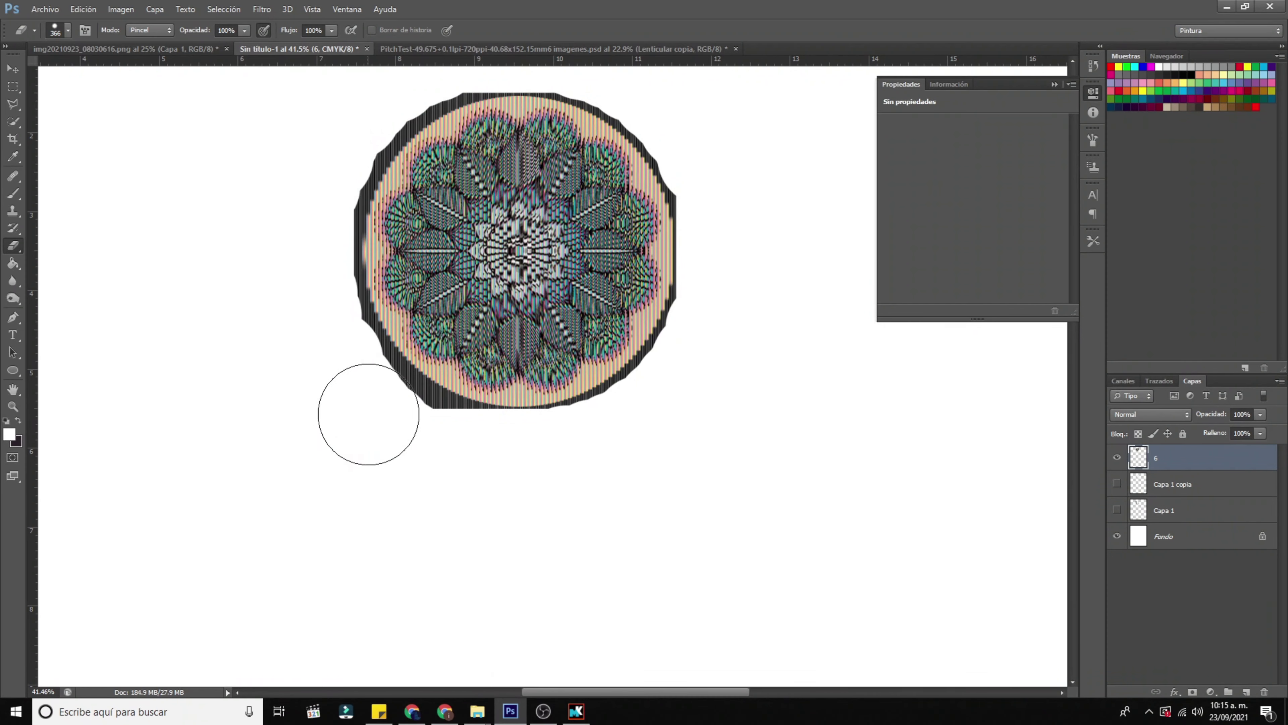
{"action": "scroll", "coordinate": [484, 478], "scroll_direction": "down", "scroll_amount": 3}
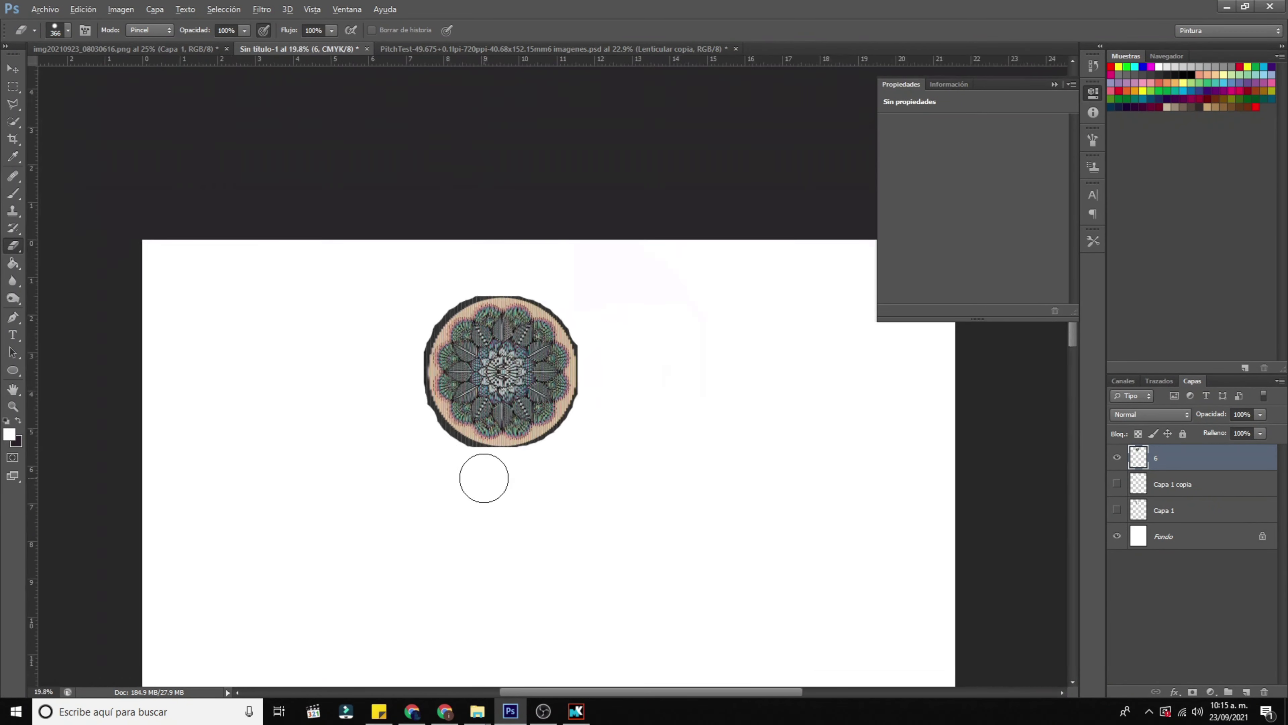
{"action": "scroll", "coordinate": [483, 478], "scroll_direction": "up", "scroll_amount": 3}
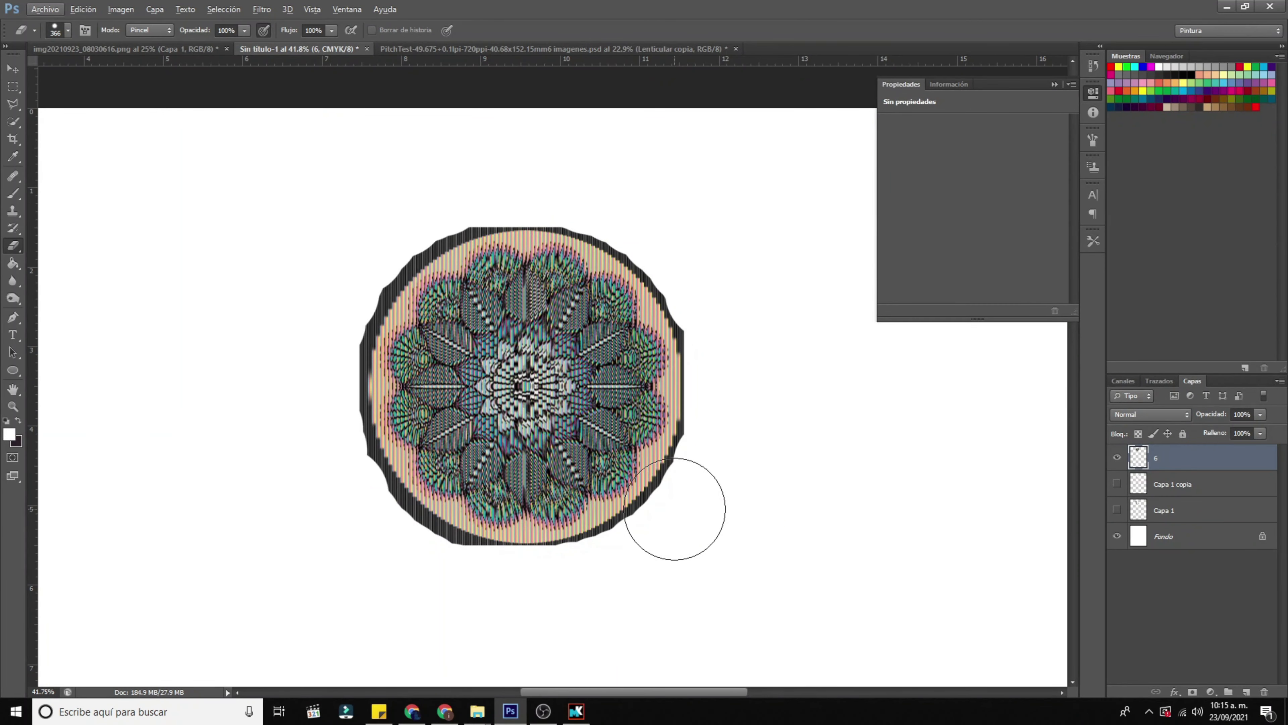
Step: In the print settings, move the image to about -0.141 from the top and -0.67 from the left, and choose the EPSON L3110 Series printer
{"action": "left_click", "coordinate": [45, 7]}
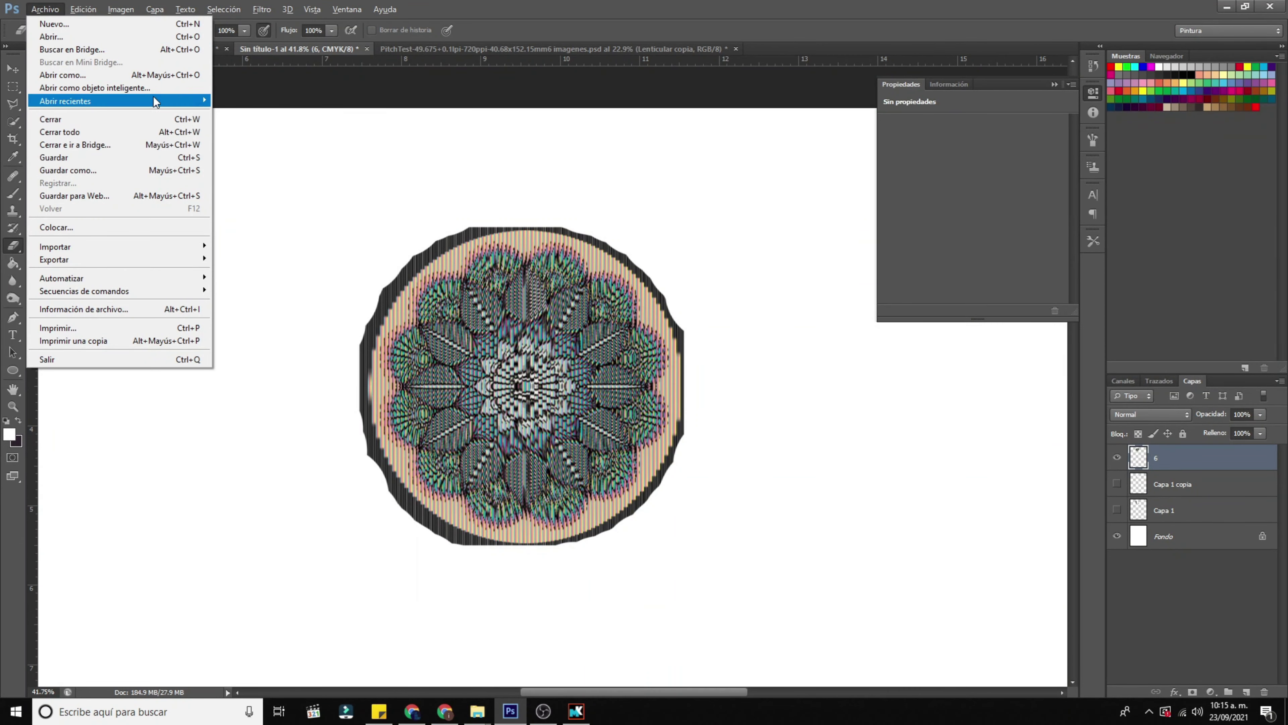
{"action": "left_click", "coordinate": [87, 330]}
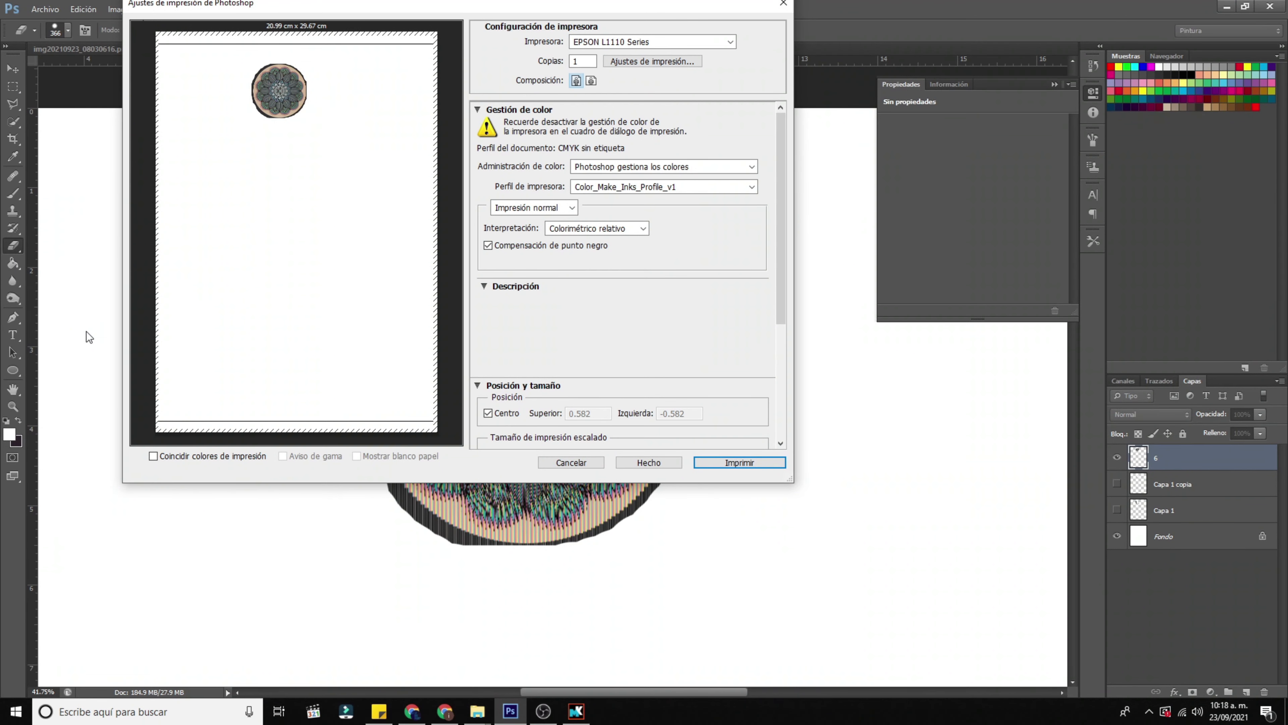
{"action": "left_click_drag", "start_coordinate": [286, 105], "coordinate": [284, 96]}
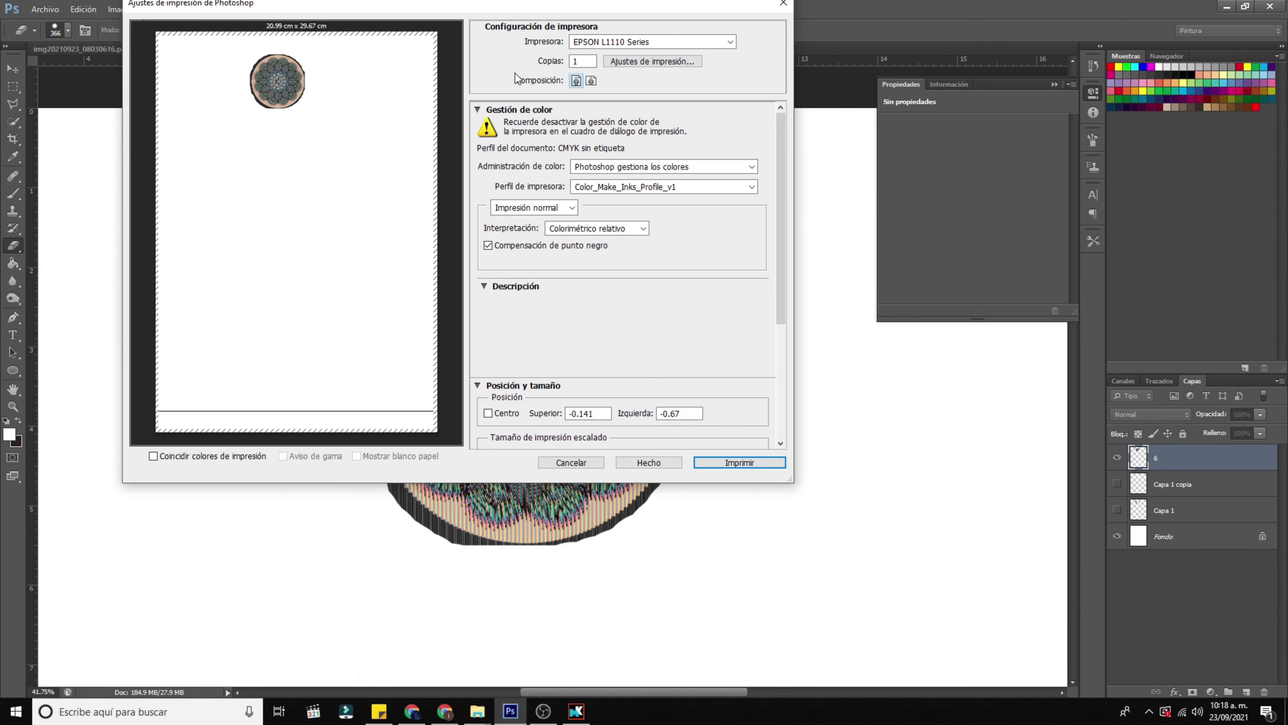
{"action": "left_click", "coordinate": [645, 41]}
{"action": "left_click", "coordinate": [624, 116]}
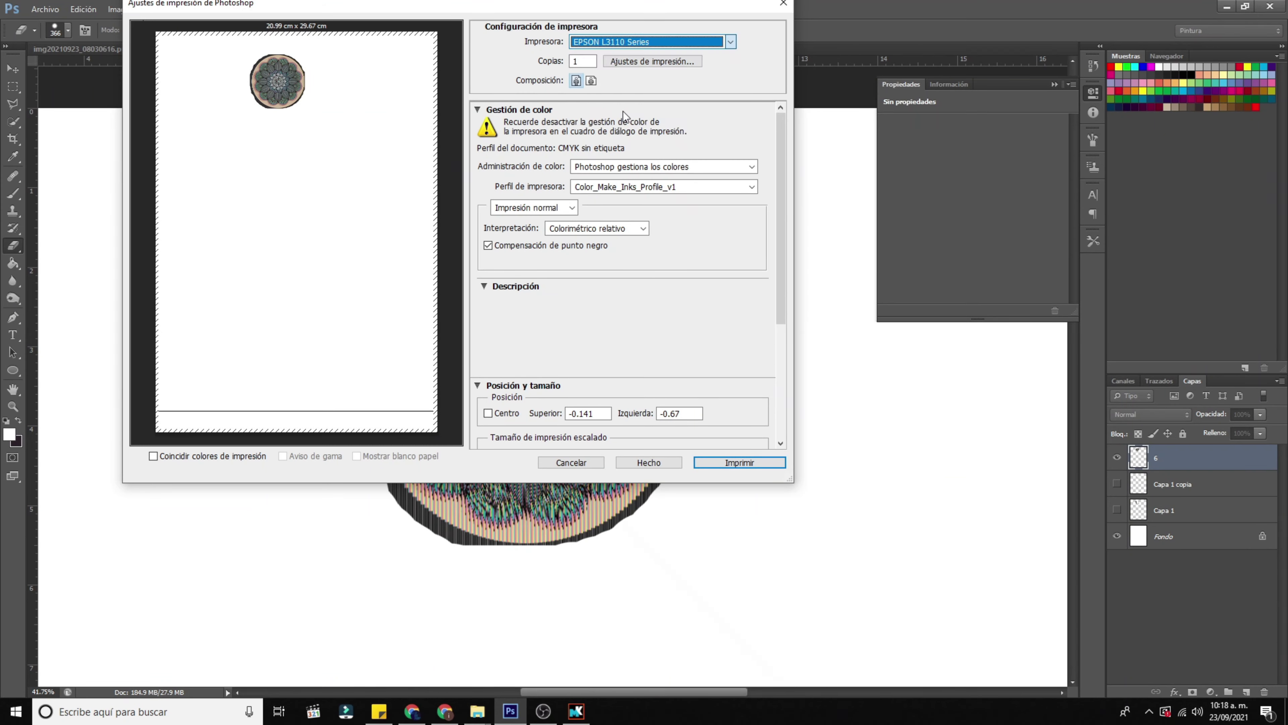
Step: In the EPSON L3110 printer properties, set the document size to Carta (8,5 x 11 pulg.)
{"action": "left_click", "coordinate": [630, 61]}
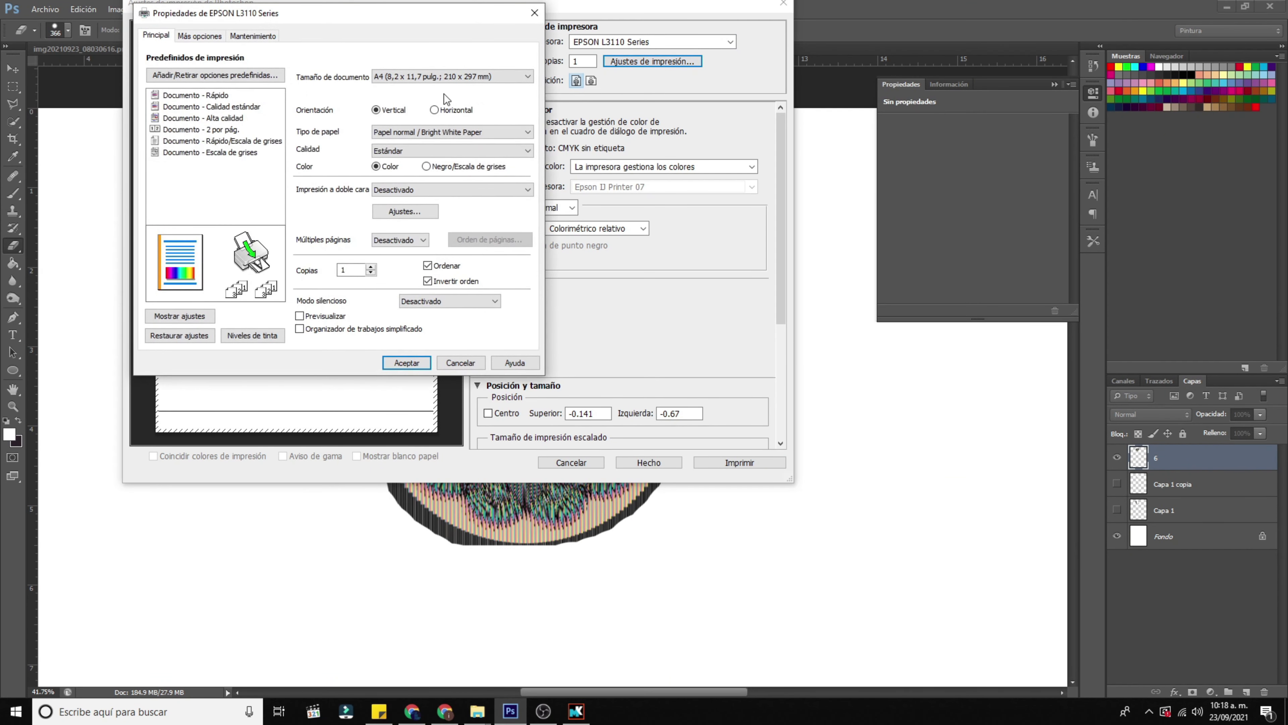
{"action": "left_click", "coordinate": [391, 78]}
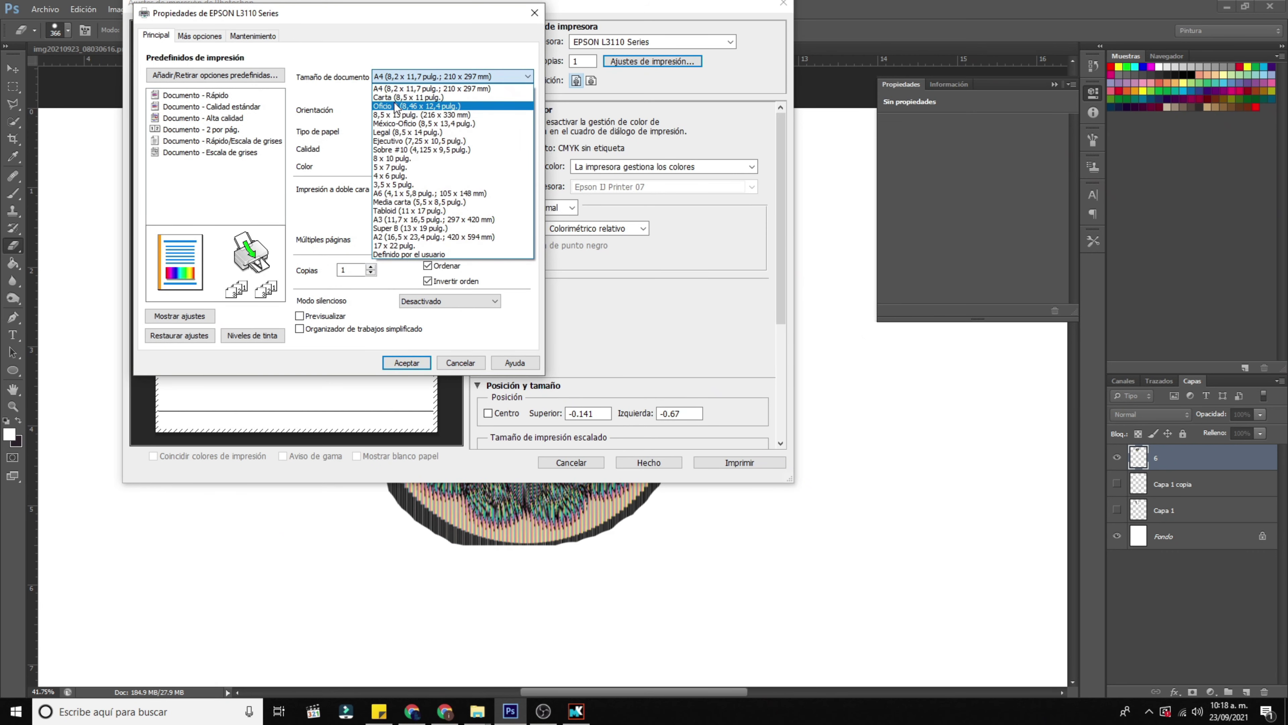
{"action": "left_click", "coordinate": [401, 103]}
{"action": "left_click", "coordinate": [199, 36]}
{"action": "left_click", "coordinate": [399, 59]}
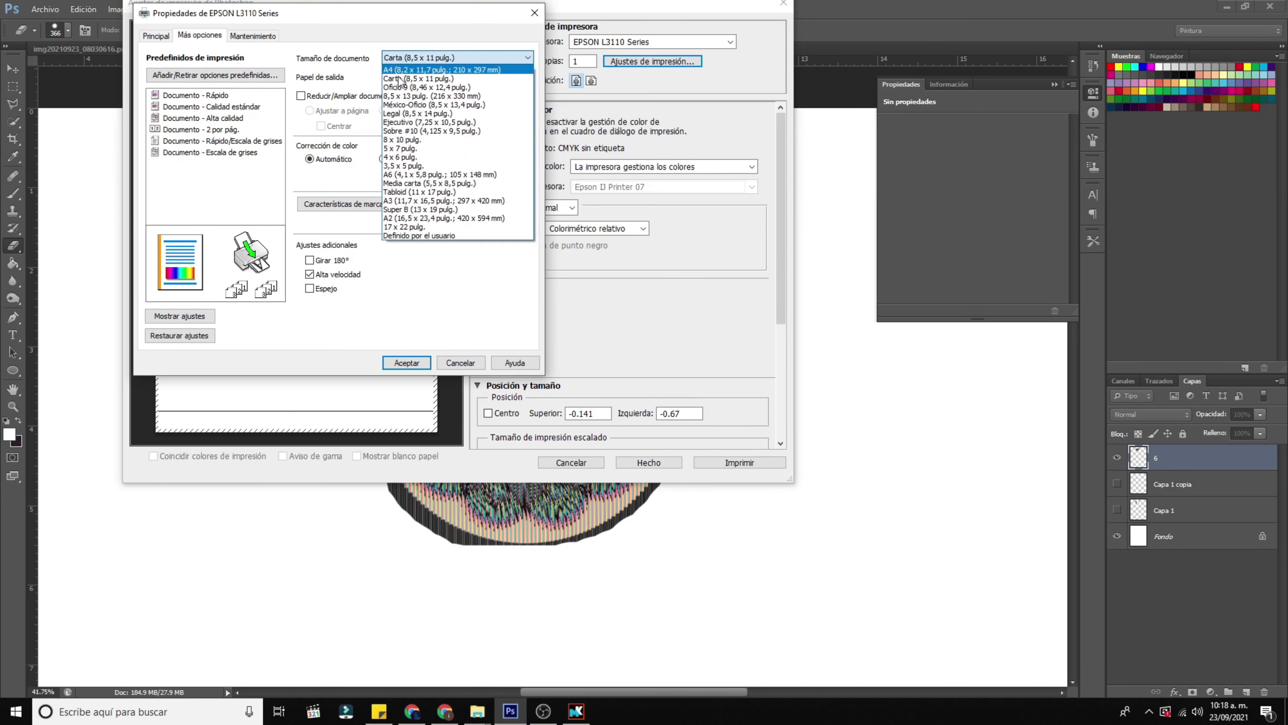
{"action": "left_click", "coordinate": [436, 79]}
Step: Set the paper type to Photo Paper Glossy and the quality to Alto, and accept the printer properties
{"action": "left_click", "coordinate": [156, 36]}
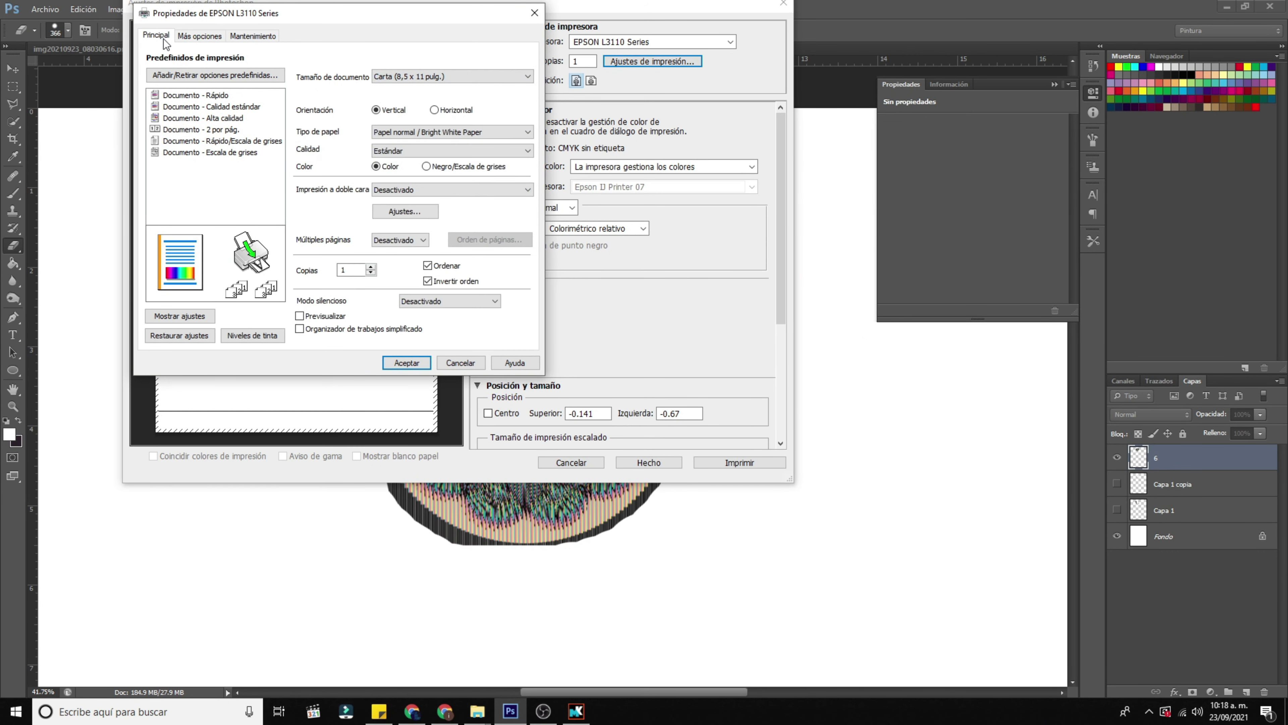
{"action": "left_click", "coordinate": [426, 133]}
{"action": "left_click", "coordinate": [419, 181]}
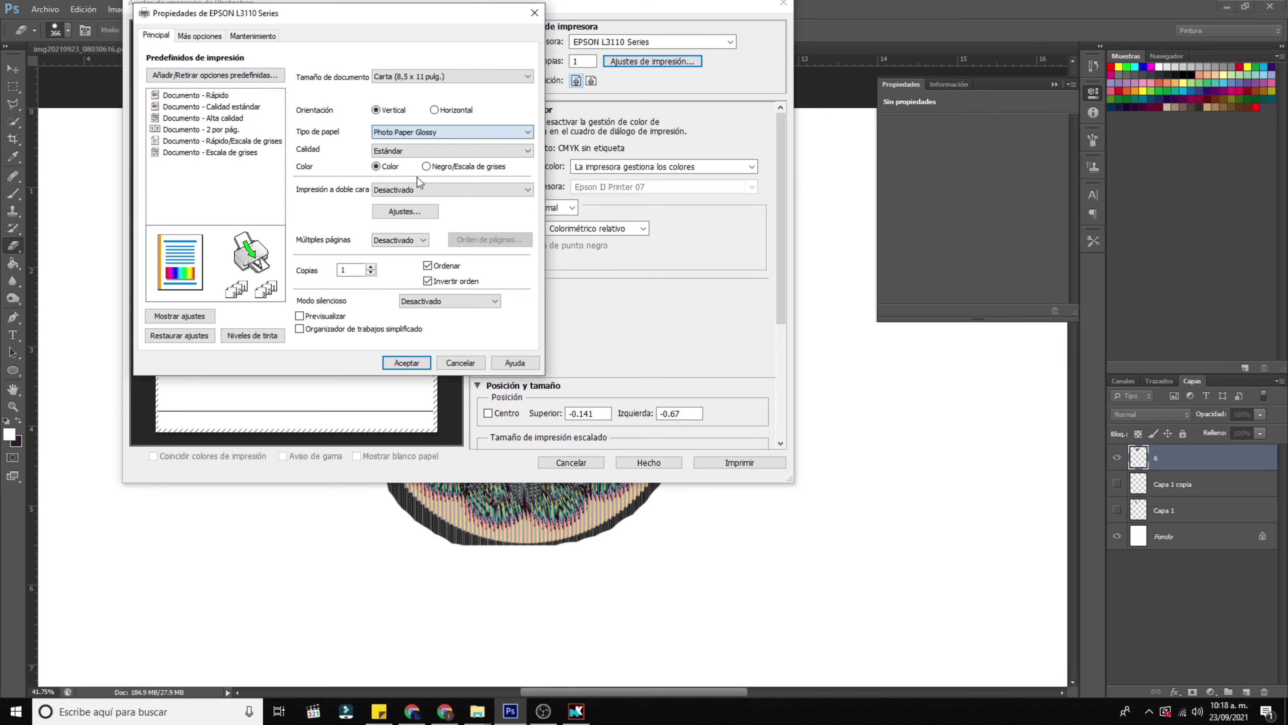
{"action": "left_click", "coordinate": [407, 152]}
{"action": "left_click", "coordinate": [392, 182]}
{"action": "left_click", "coordinate": [213, 40]}
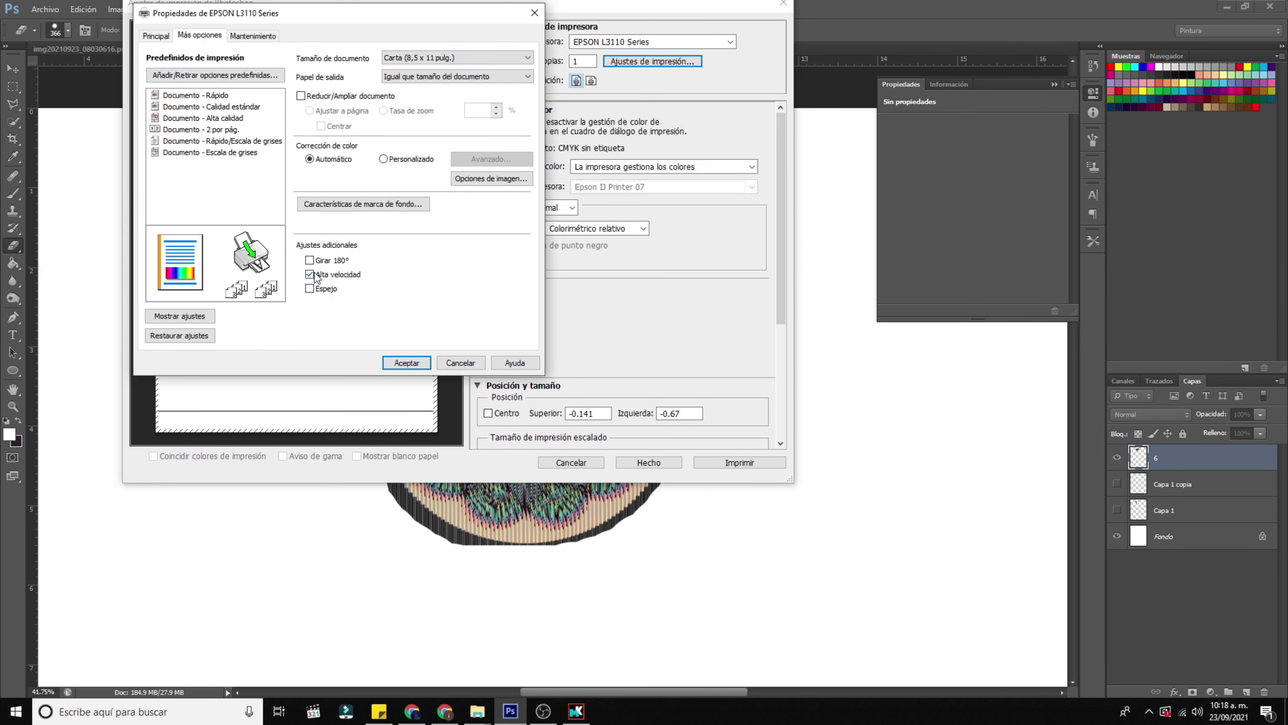
{"action": "left_click", "coordinate": [157, 37]}
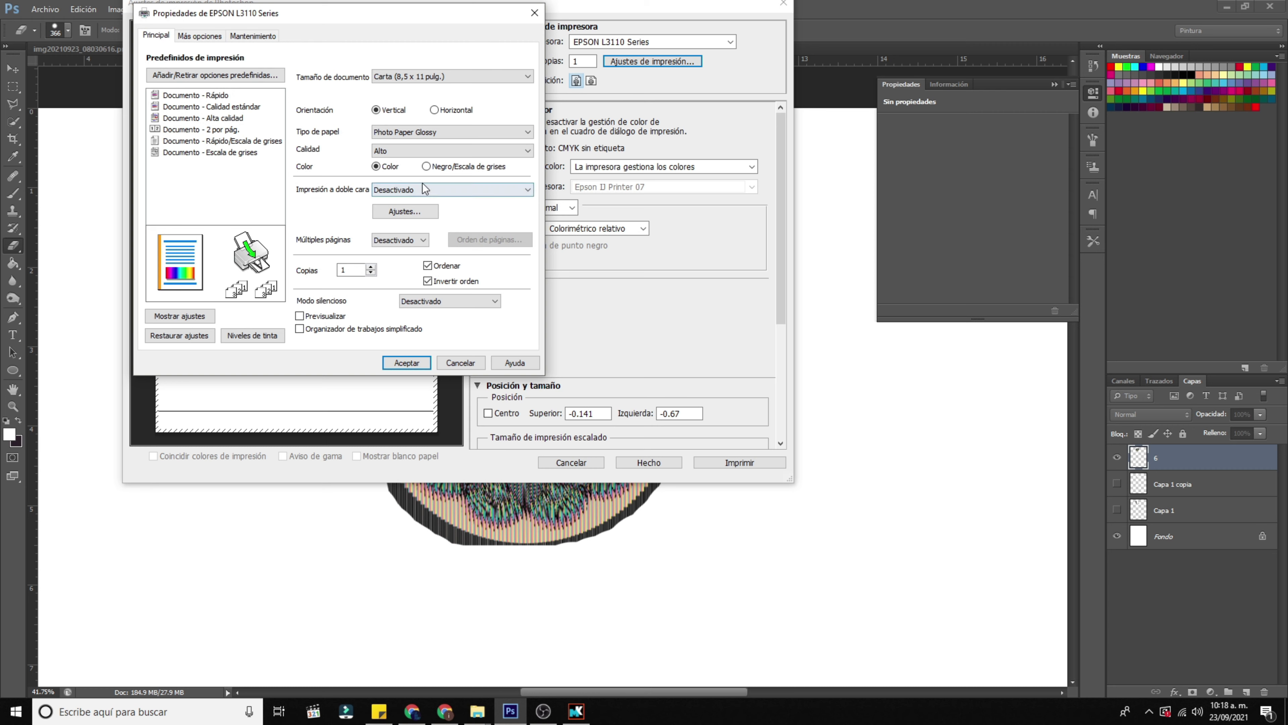
{"action": "left_click", "coordinate": [416, 362]}
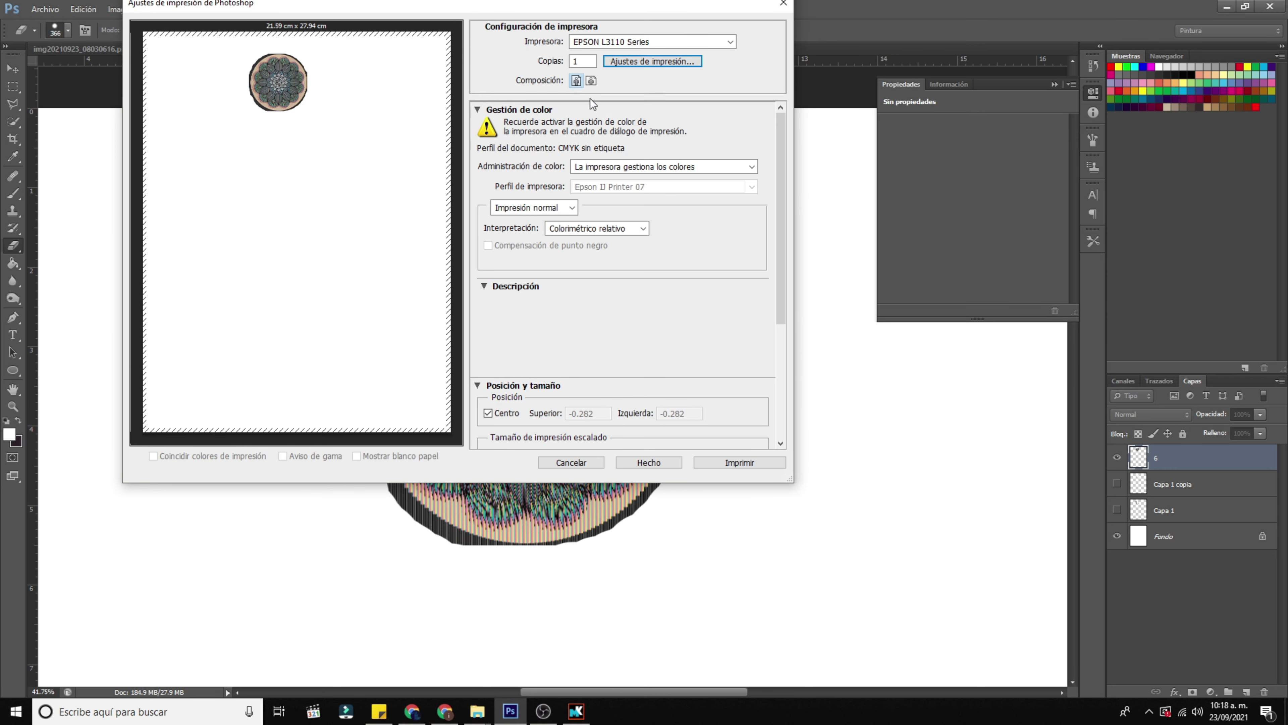
Step: Switch the print layout to landscape and move the mandala to about 13.334 from the top and -6.526 from the left
{"action": "left_click", "coordinate": [590, 82]}
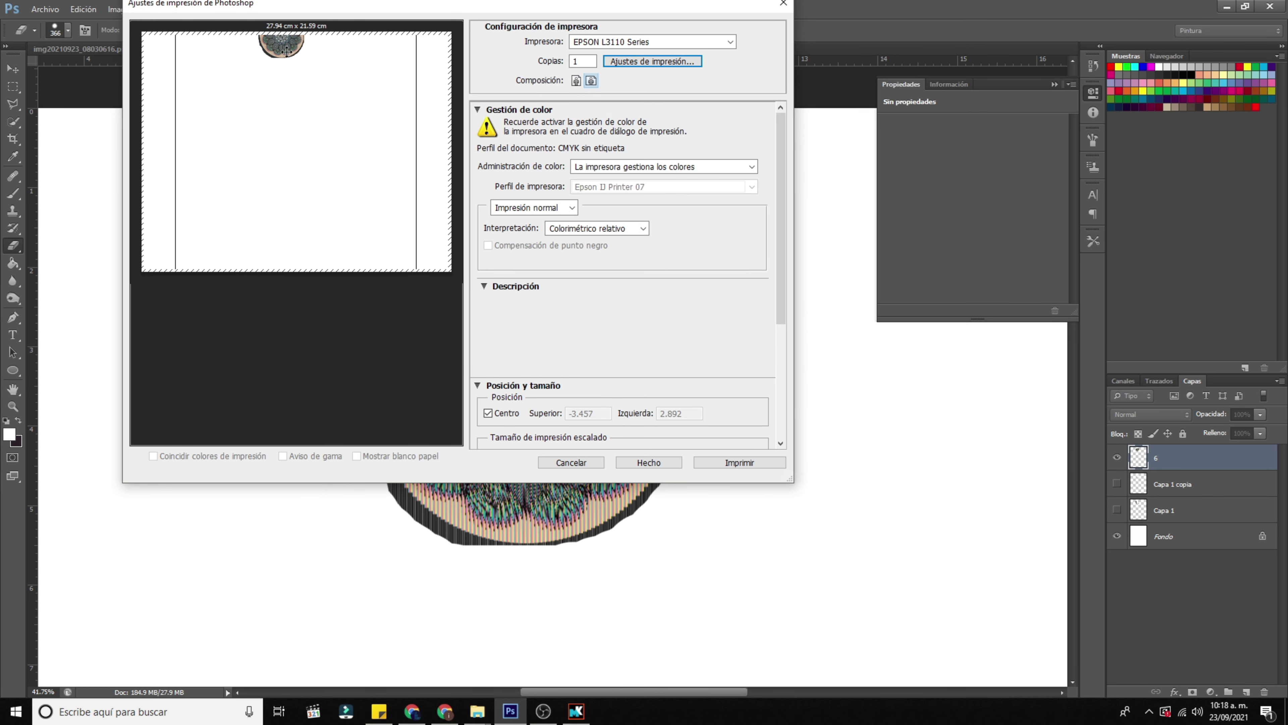
{"action": "left_click_drag", "start_coordinate": [286, 51], "coordinate": [176, 226]}
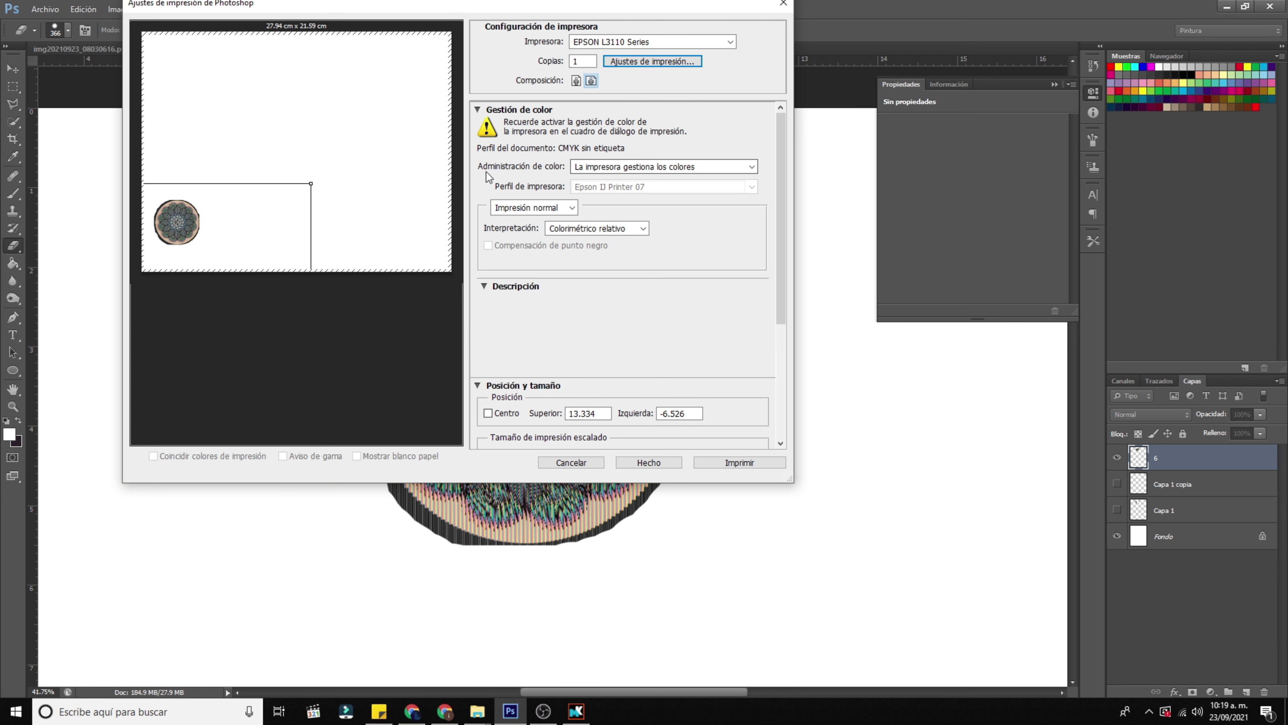